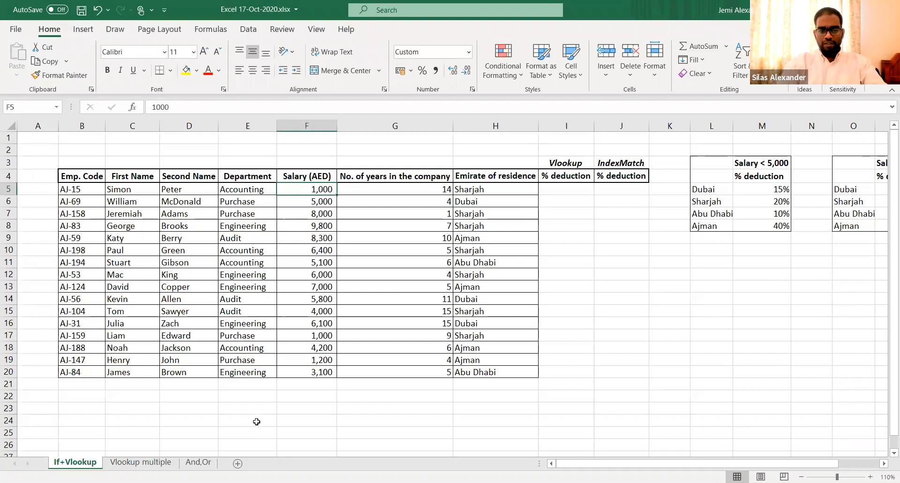
# - Enter 5 in cell E22 below the employee table and begin an IF formula in F22
pyautogui.click(256, 402)
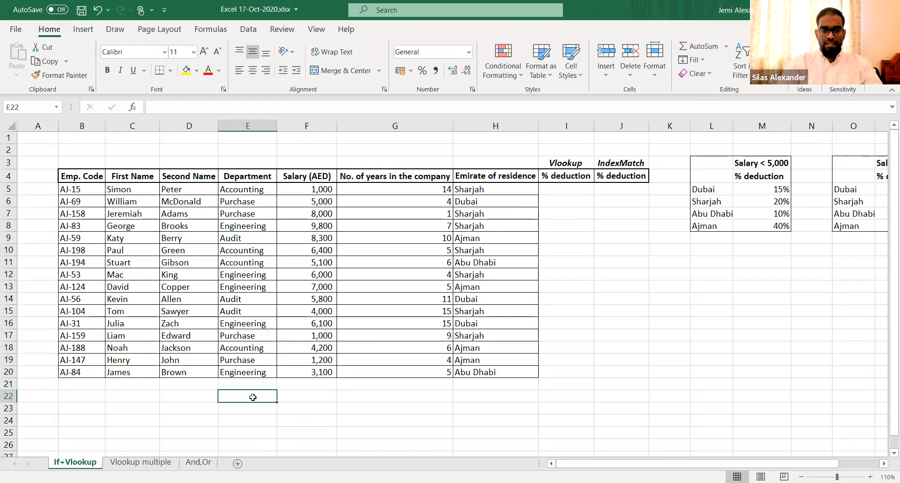
pyautogui.write('5')
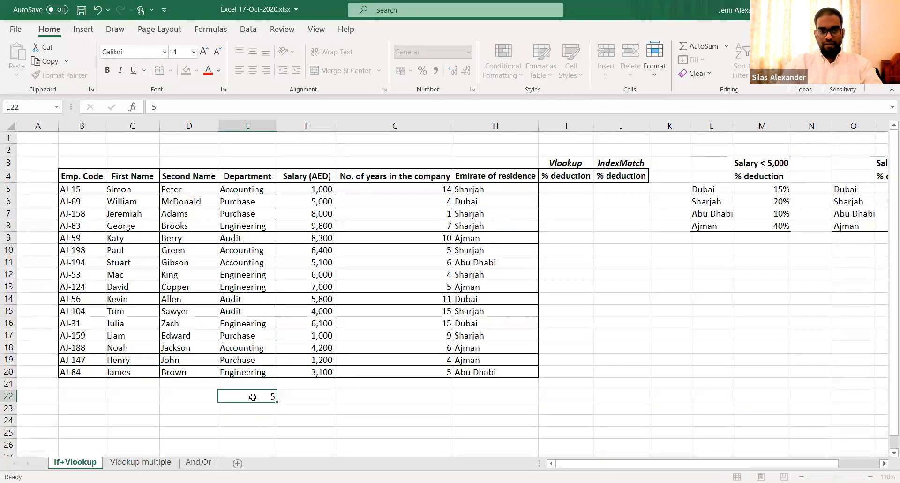
pyautogui.press('Tab')
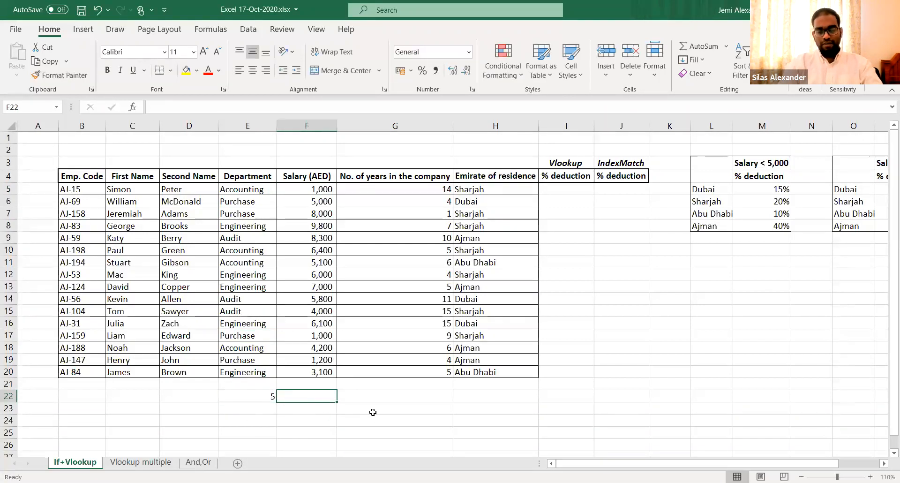
pyautogui.press('Left')
pyautogui.press('Right')
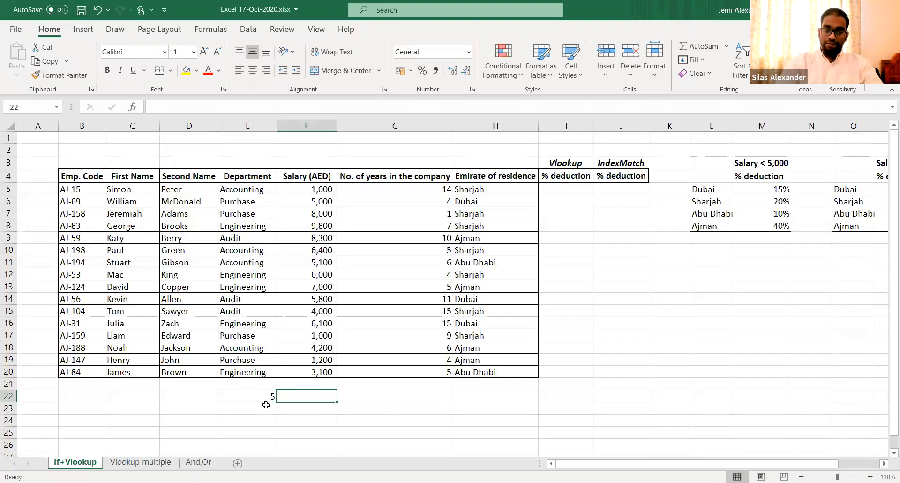
pyautogui.write('=')
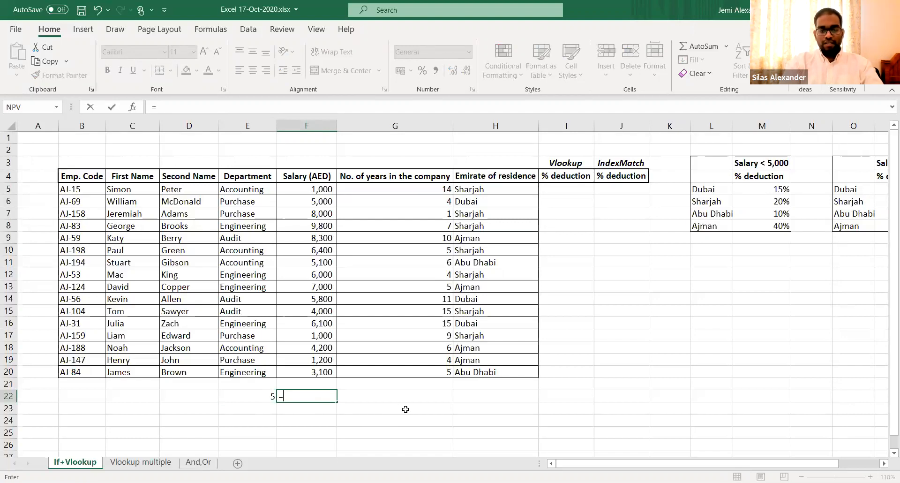
pyautogui.write('IF(')
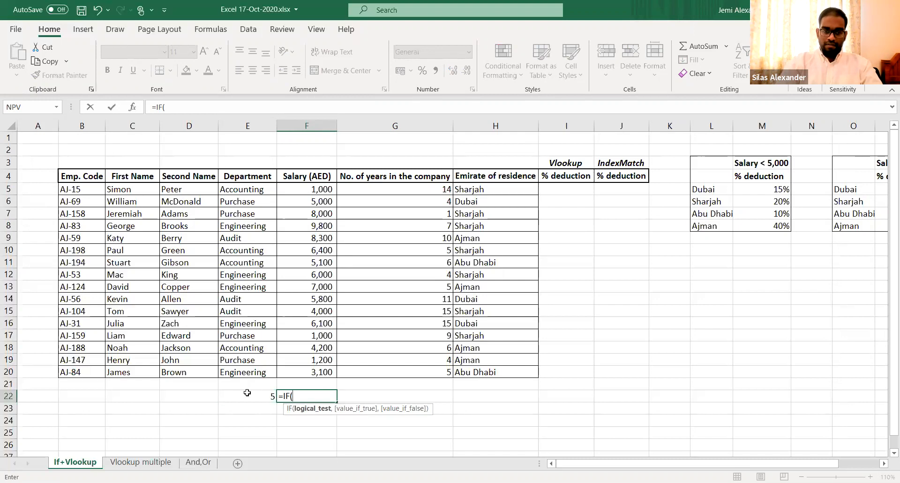
pyautogui.click(247, 393)
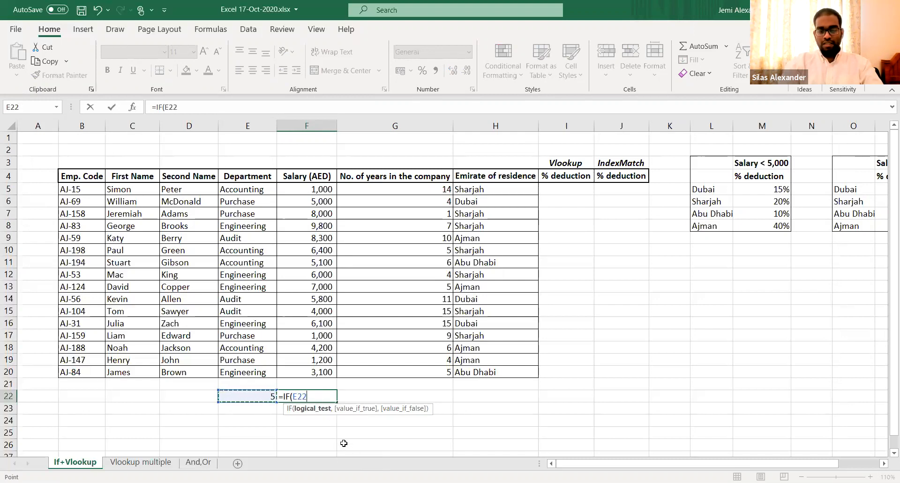
pyautogui.write(',')
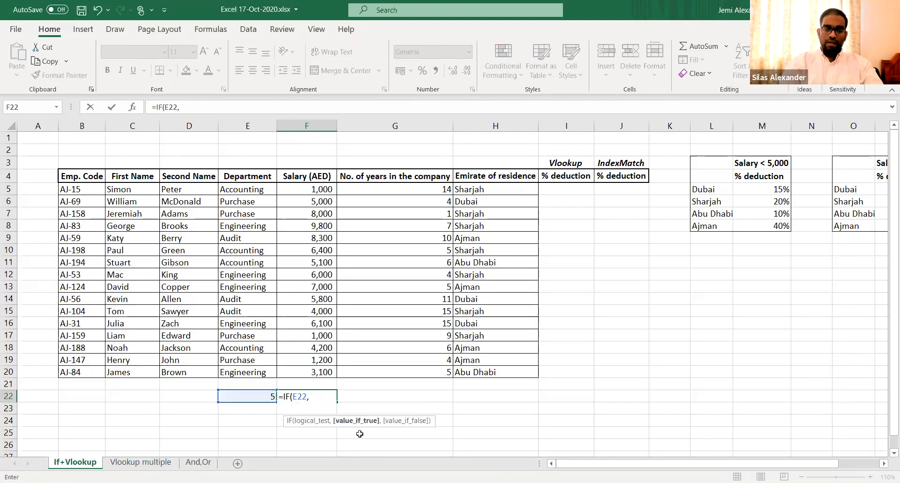
pyautogui.write(',')
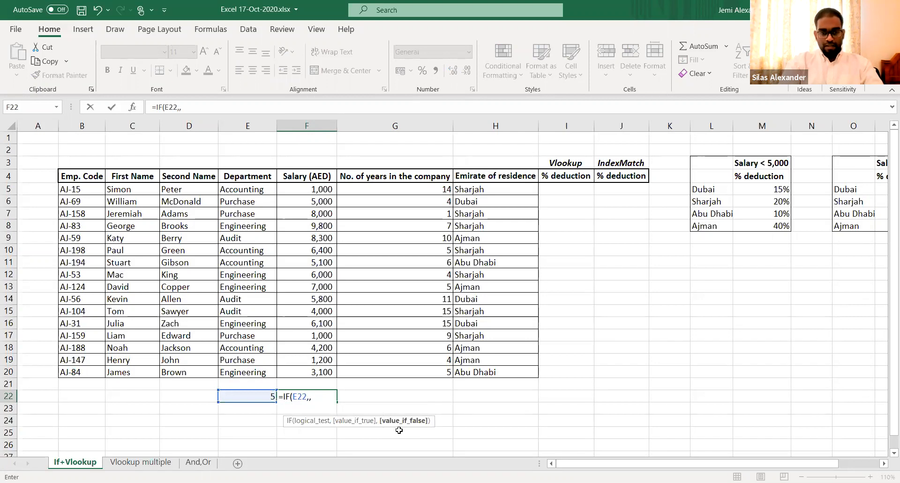
pyautogui.press('BackSpace')
pyautogui.press('BackSpace')
pyautogui.press('BackSpace')
pyautogui.press('BackSpace')
pyautogui.press('BackSpace')
# - Complete the IF formula in F22 so it returns "Yes" when E22 equals 5 and "No" otherwise
pyautogui.click(256, 399)
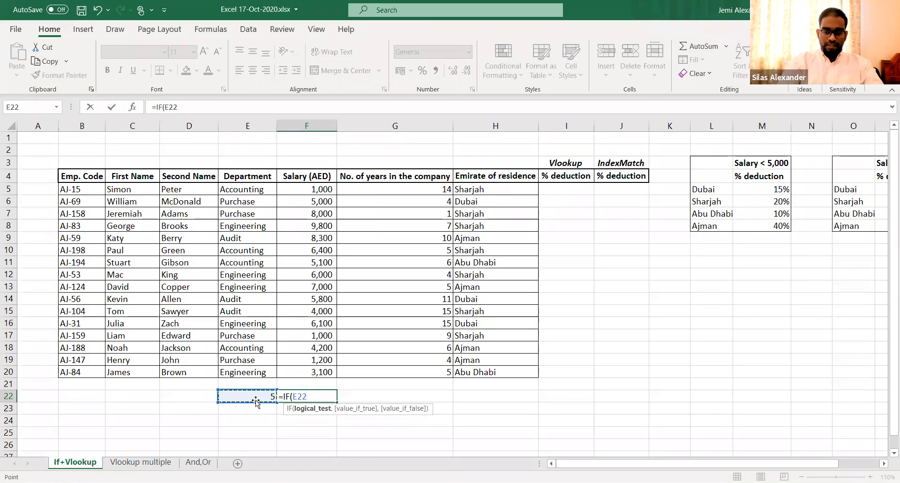
pyautogui.write('=5,')
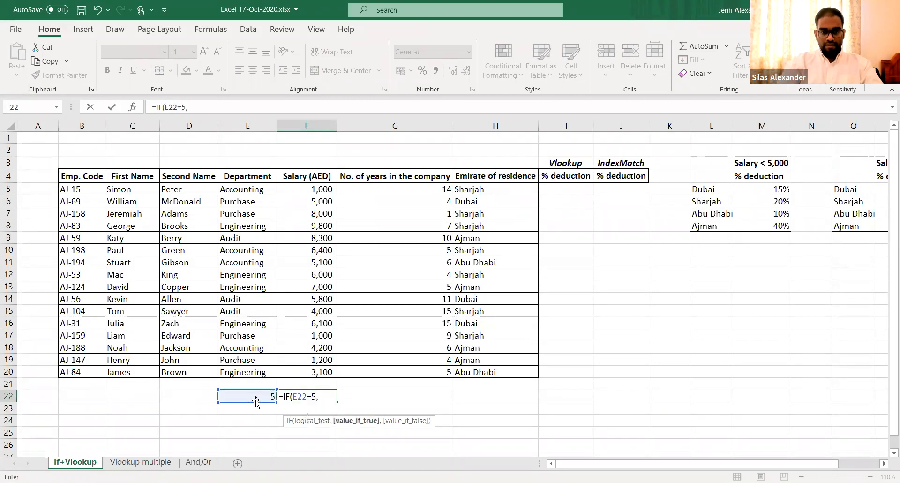
pyautogui.write('"')
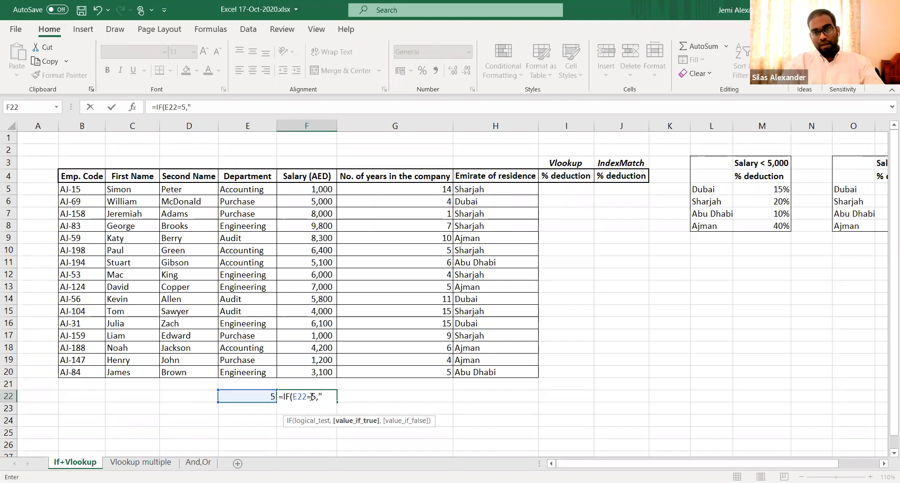
pyautogui.write('Yes",')
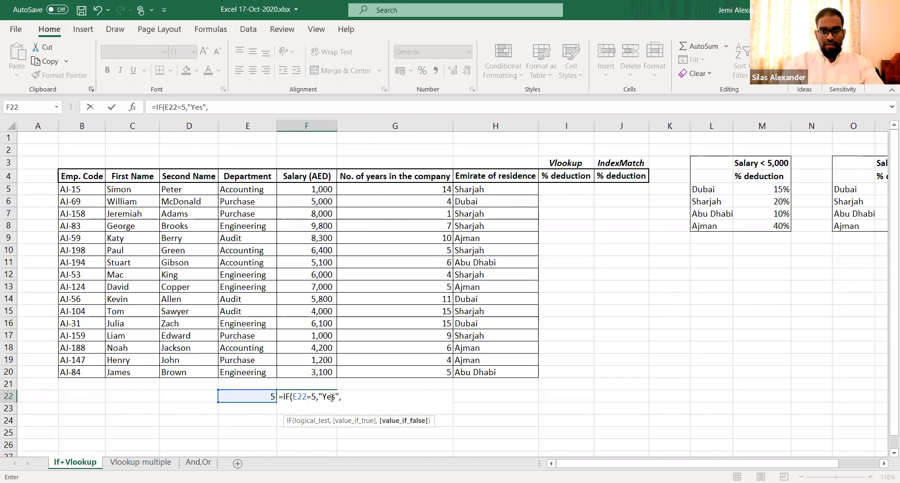
pyautogui.write('"No")')
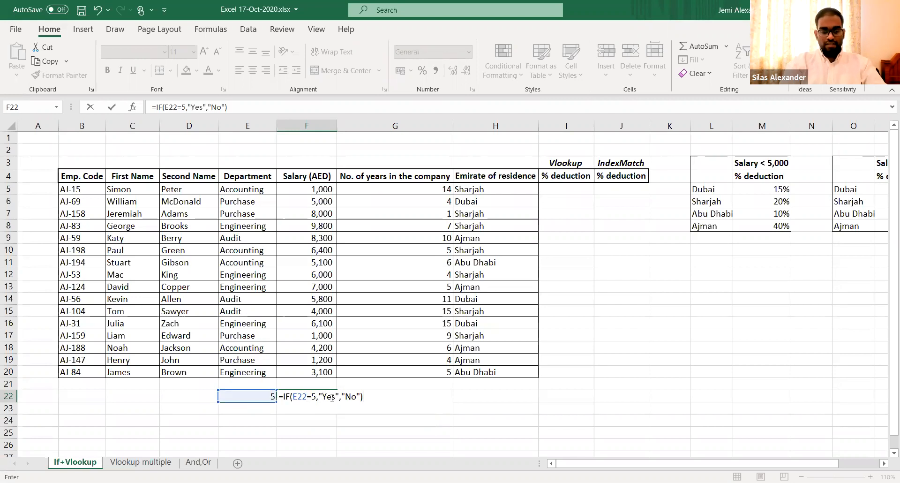
pyautogui.press('Return')
pyautogui.click(331, 397)
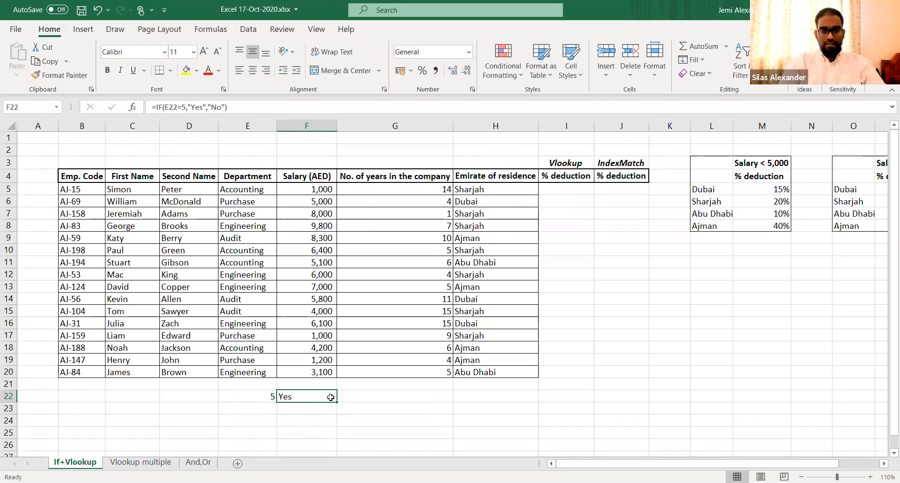
# - Test the IF formula by setting E22 to 6, 50, 4 and then back to 5
pyautogui.doubleClick(293, 398)
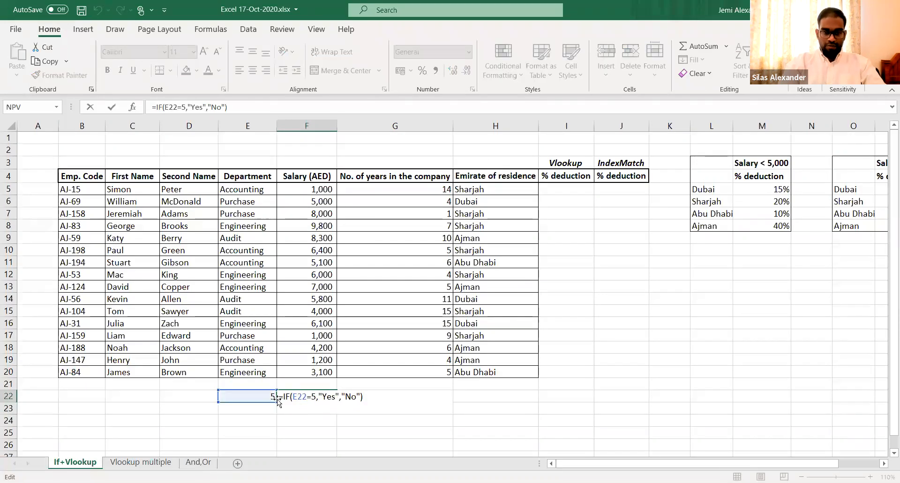
pyautogui.press('Escape')
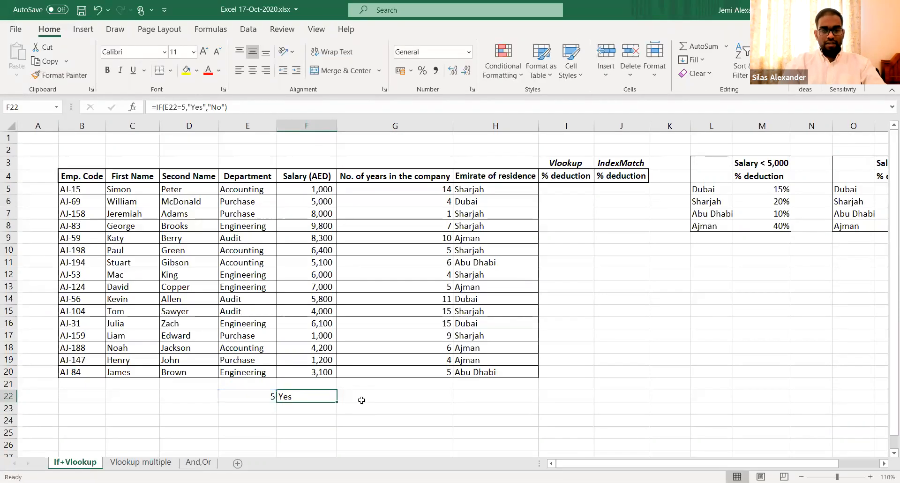
pyautogui.click(266, 396)
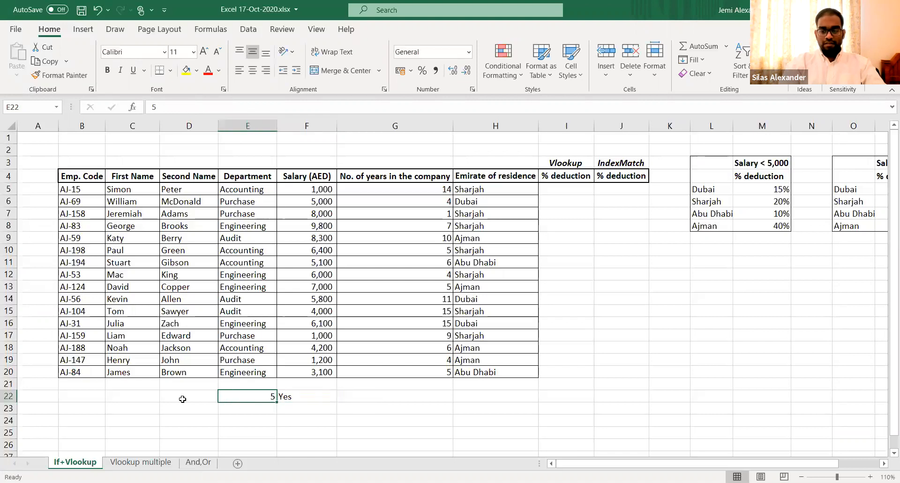
pyautogui.write('6')
pyautogui.press('Return')
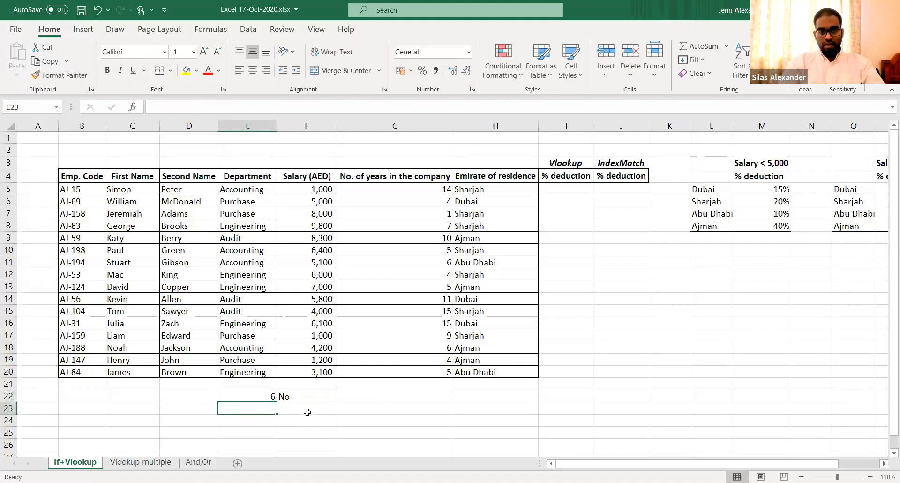
pyautogui.click(257, 397)
pyautogui.write('50')
pyautogui.press('Return')
pyautogui.click(267, 397)
pyautogui.write('4')
pyautogui.click(263, 397)
pyautogui.write('5')
pyautogui.click(263, 397)
# - Review the IF formula in F22, then clear the trial value and formula from E22:F22
pyautogui.click(289, 397)
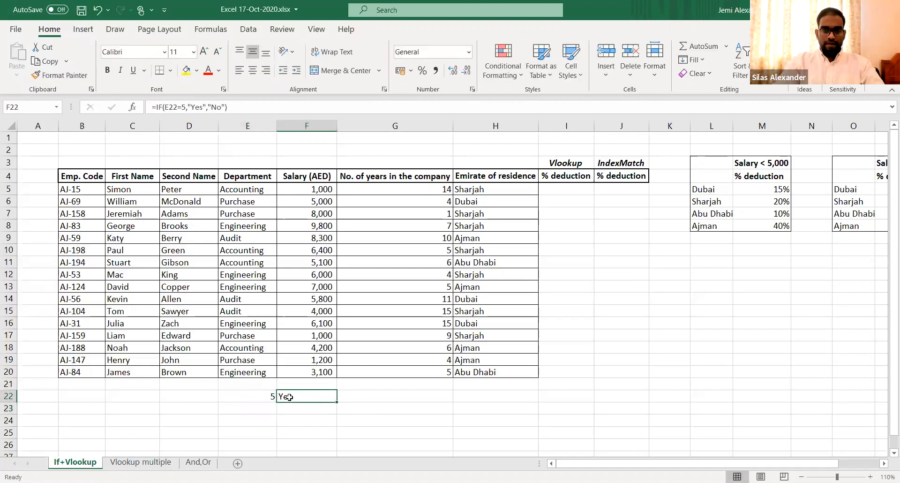
pyautogui.doubleClick(289, 397)
pyautogui.click(302, 397)
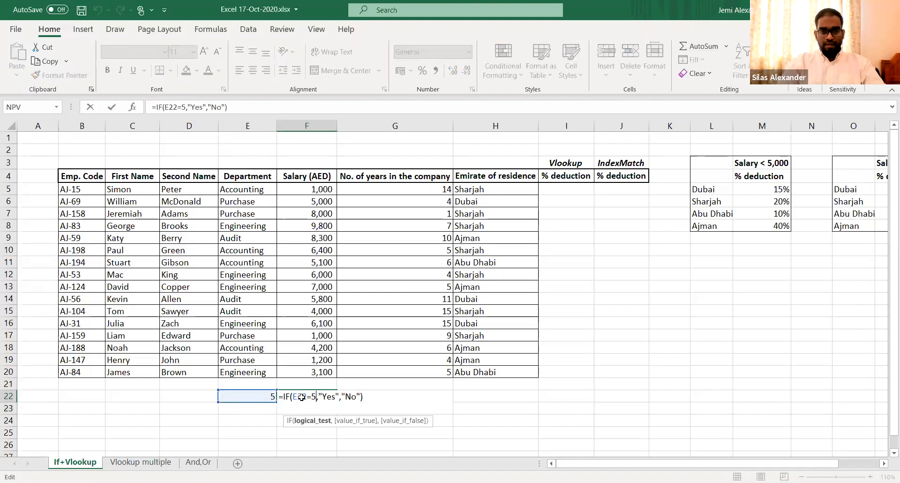
pyautogui.press('Escape')
pyautogui.press('Left')
pyautogui.hotkey('shift', 'Right')
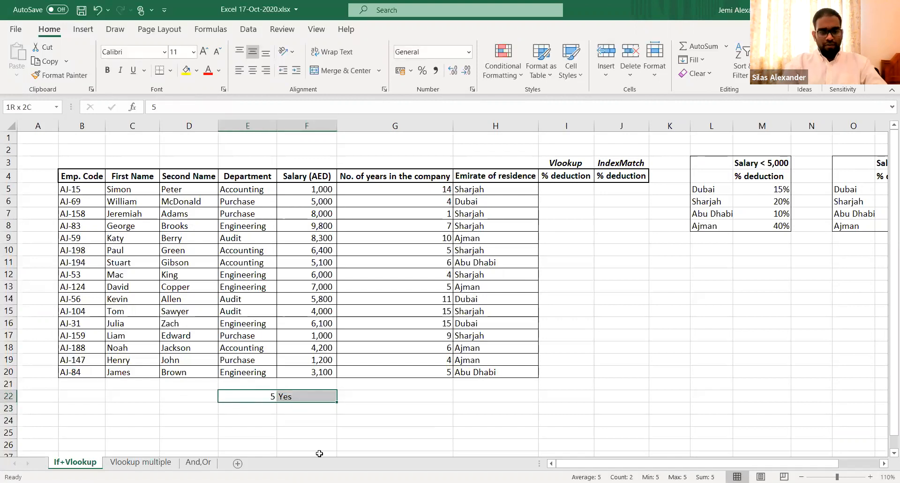
pyautogui.press('Delete')
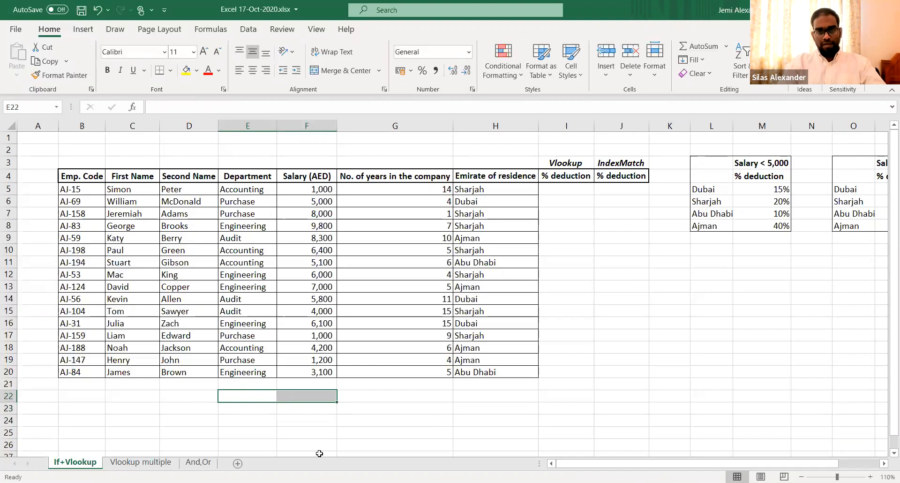
pyautogui.press('Right')
pyautogui.press('Right')
pyautogui.press('Right')
pyautogui.press('Right')
pyautogui.press('Right')
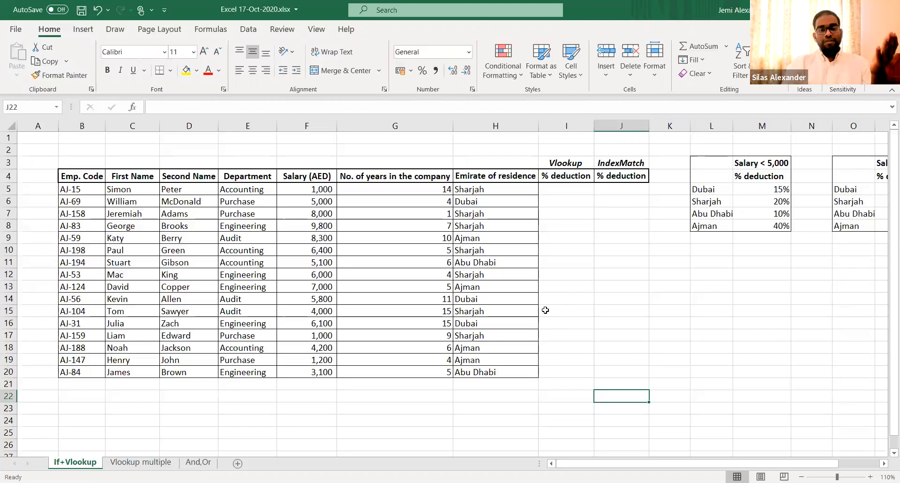
# - Examine the employee table's records, emirates of residence and the empty % deduction columns
pyautogui.click(252, 186)
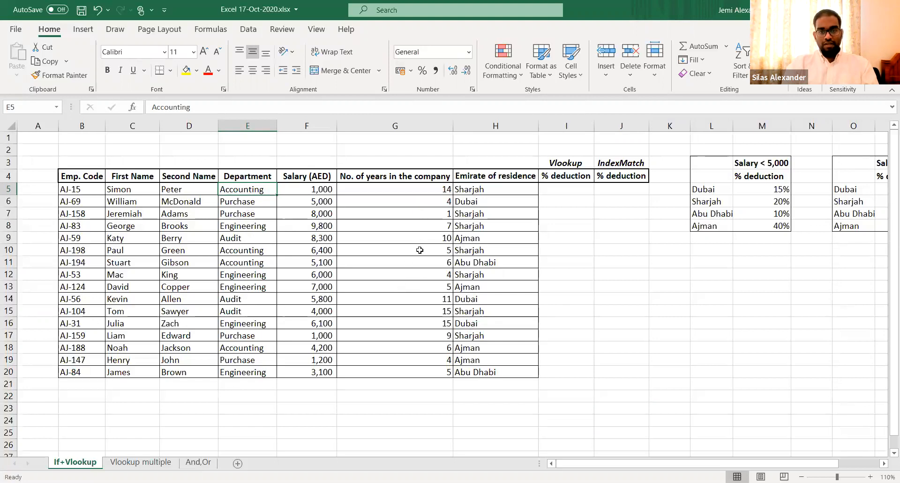
pyautogui.click(278, 249)
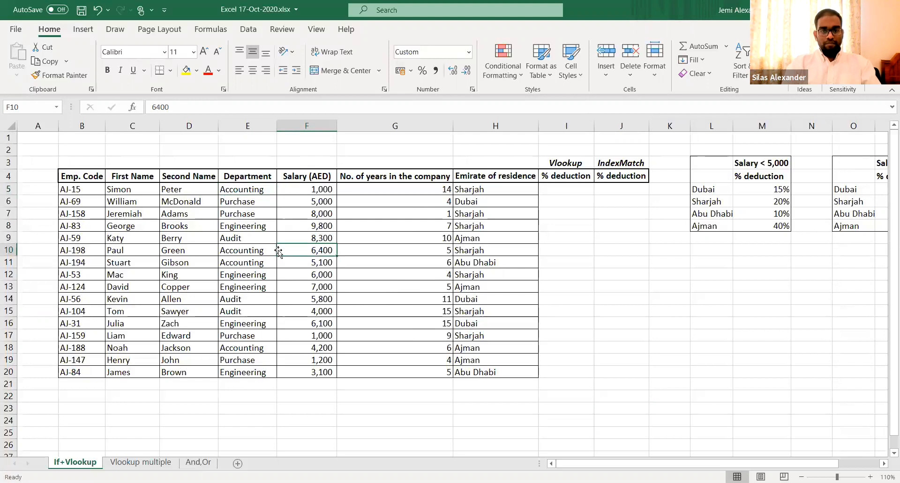
pyautogui.hotkey('shift', 'space')
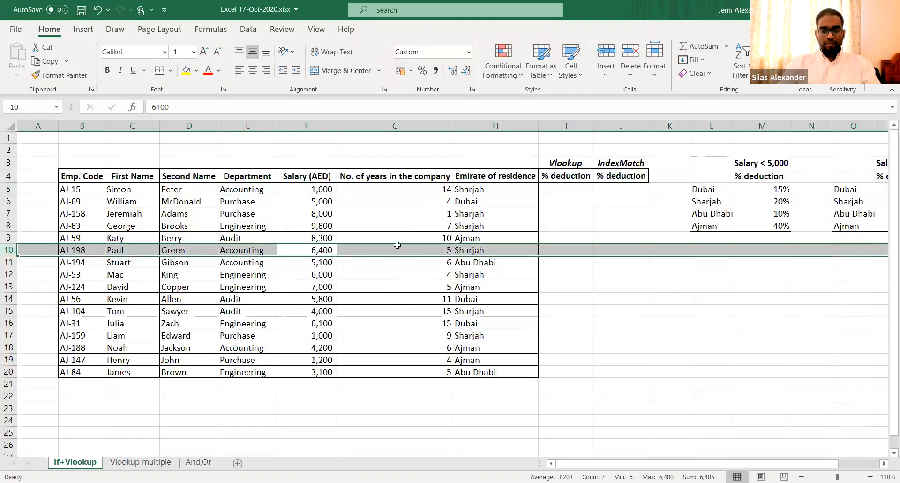
pyautogui.press('Down')
pyautogui.press('Down')
pyautogui.press('Down')
pyautogui.press('Down')
pyautogui.hotkey('shift', 'space')
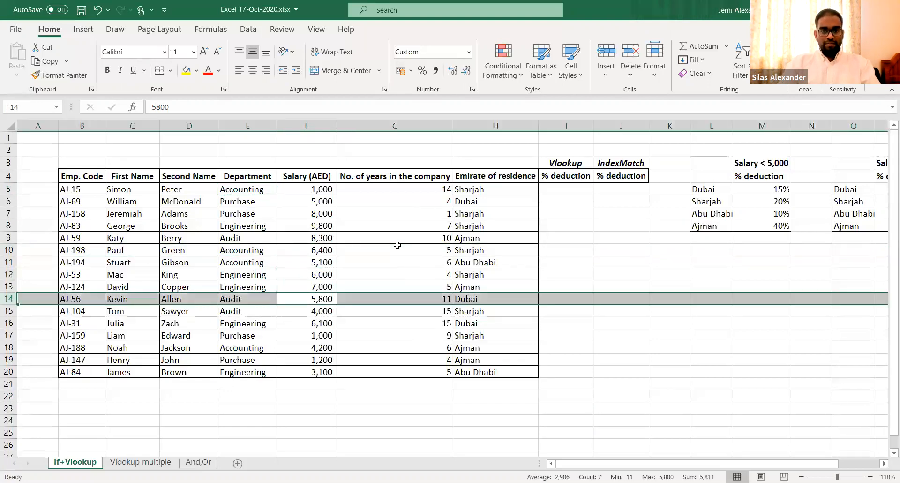
pyautogui.click(528, 207)
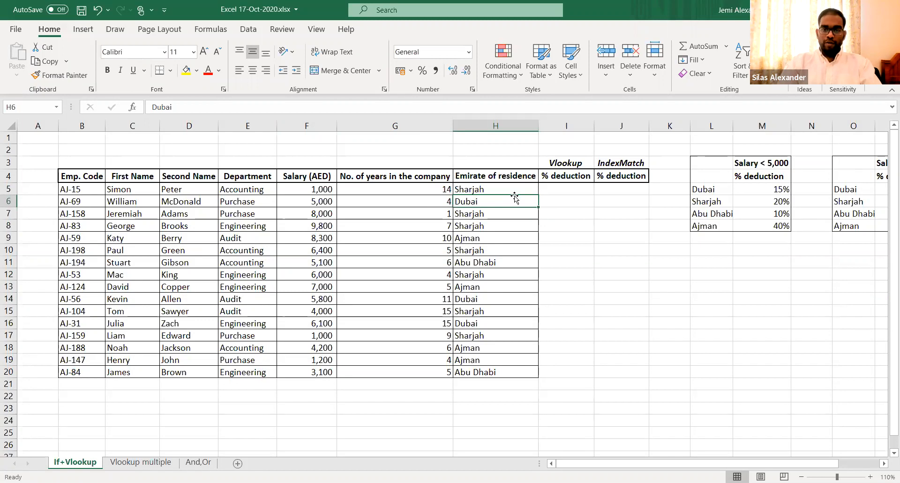
pyautogui.click(585, 211)
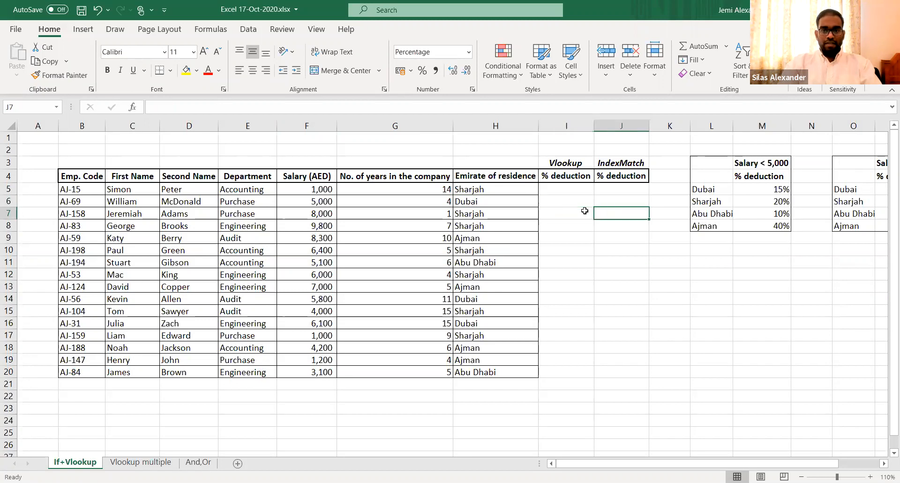
pyautogui.click(572, 188)
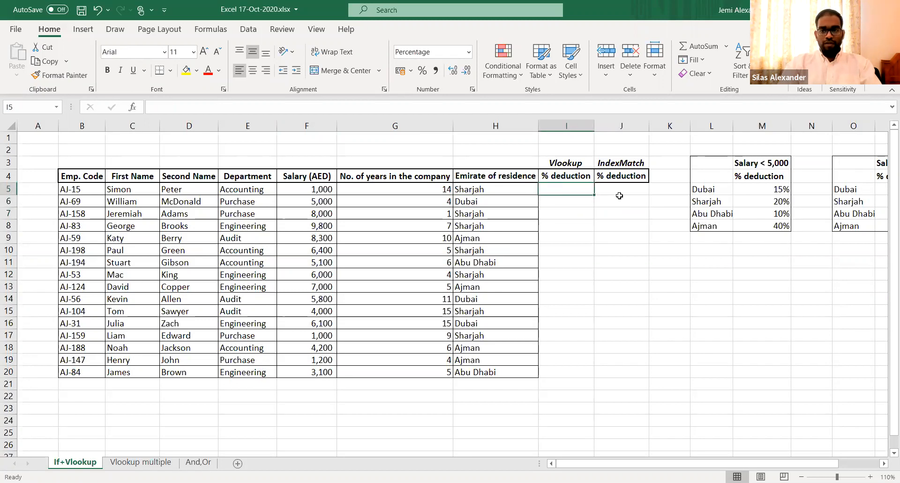
# - Examine the two lookup tables of % deduction by emirate for salaries below and above 5,000
pyautogui.click(704, 181)
pyautogui.press('Right')
pyautogui.press('Right')
pyautogui.press('Right')
pyautogui.press('Right')
pyautogui.press('Right')
pyautogui.press('Right')
pyautogui.press('Right')
pyautogui.press('Right')
pyautogui.press('Right')
pyautogui.press('Right')
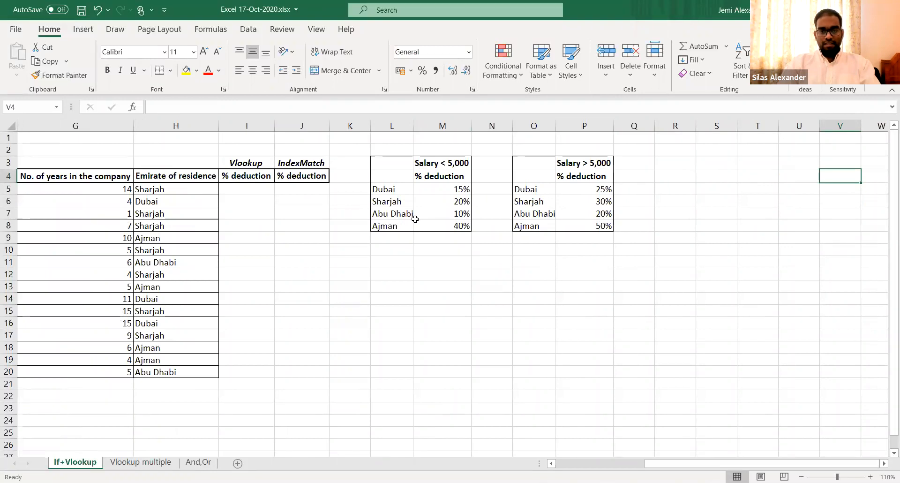
pyautogui.click(126, 236)
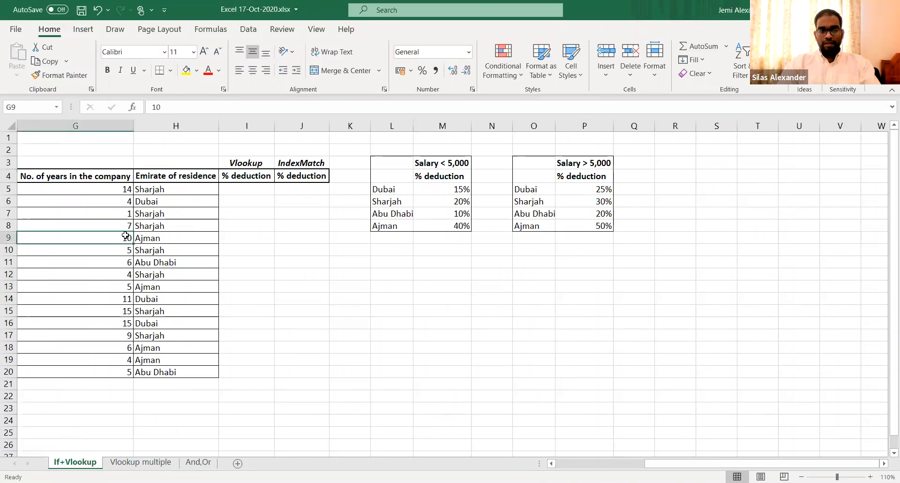
pyautogui.click(436, 159)
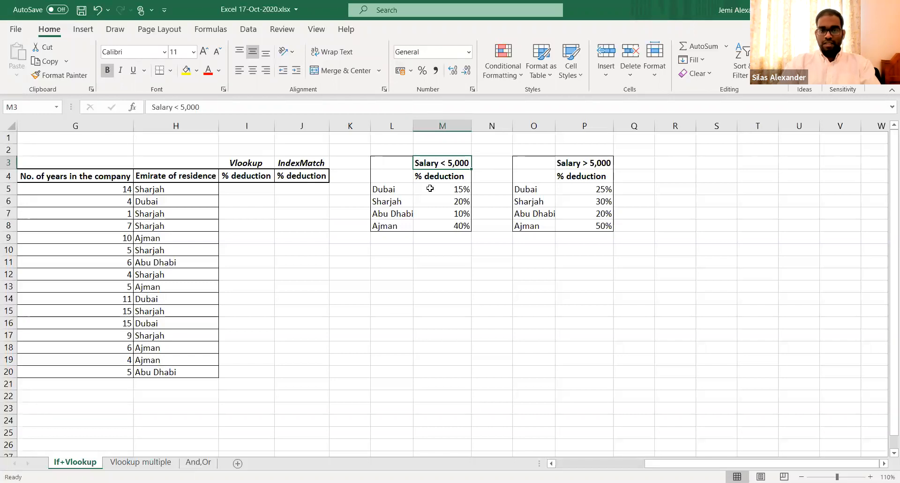
pyautogui.click(404, 188)
pyautogui.click(441, 190)
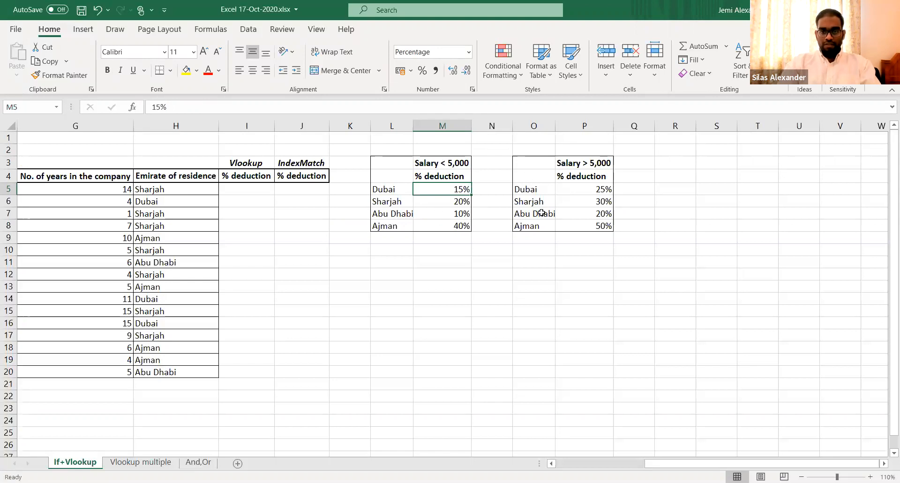
# - Compare the salary column with the entries of the two emirate % deduction tables to see which table applies
pyautogui.moveTo(542, 225); pyautogui.dragTo(544, 225)
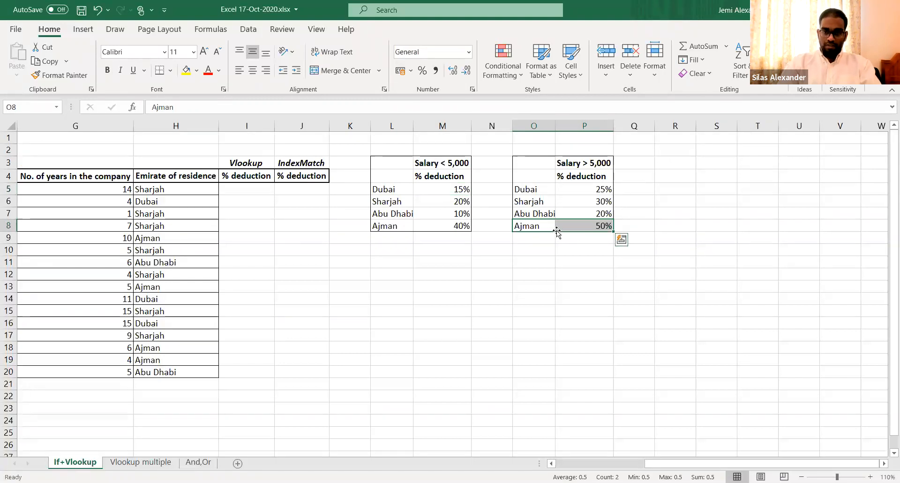
pyautogui.click(549, 213)
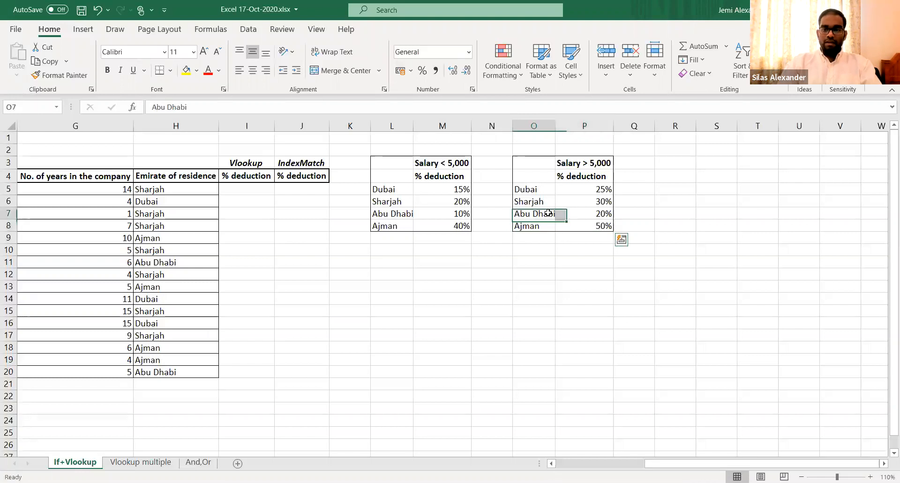
pyautogui.click(448, 172)
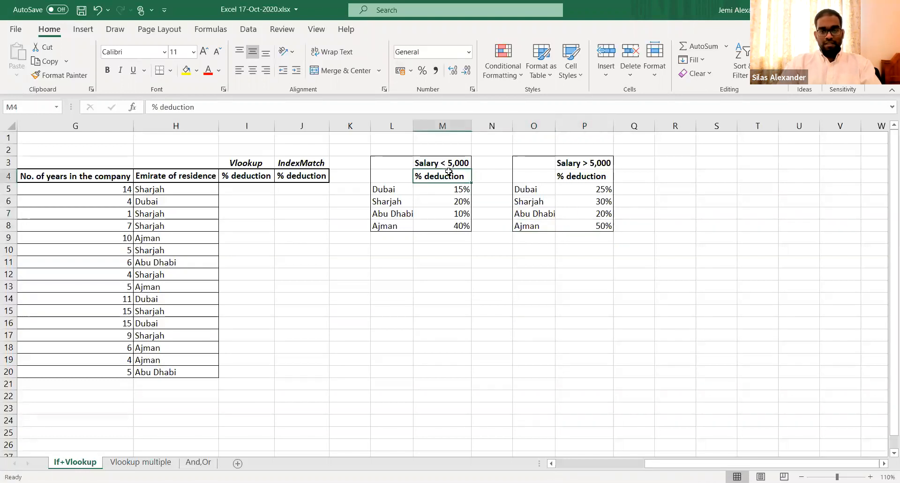
pyautogui.click(394, 218)
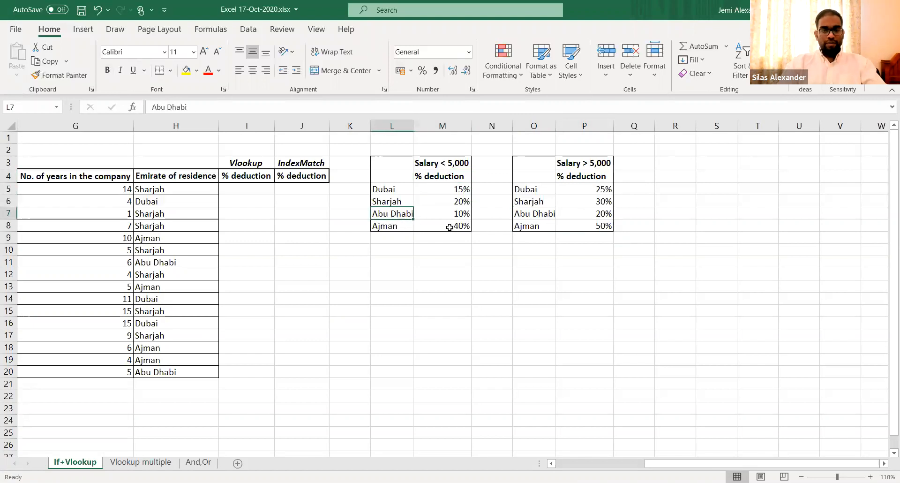
pyautogui.click(222, 201)
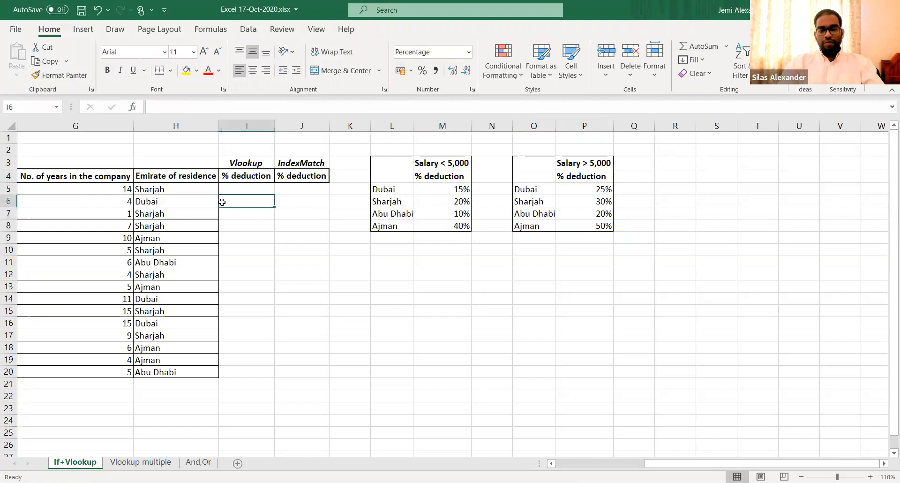
pyautogui.press('Left')
pyautogui.press('Left')
pyautogui.press('Left')
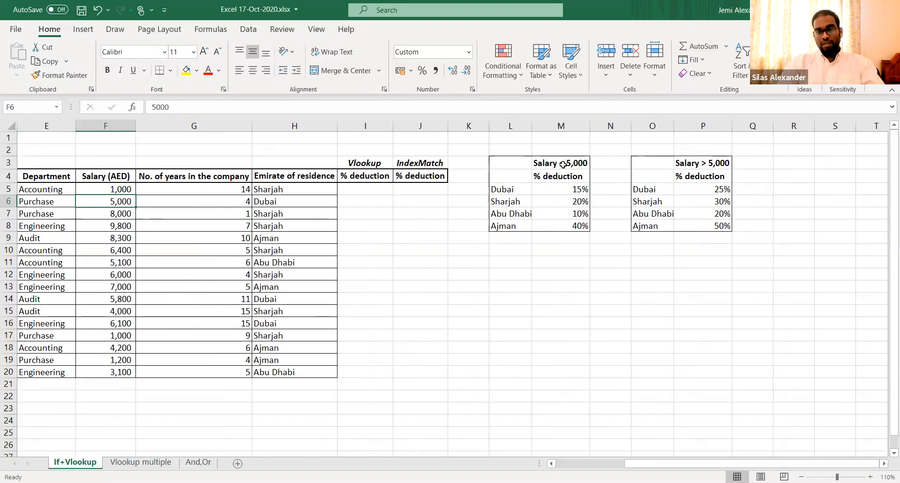
pyautogui.moveTo(514, 186); pyautogui.dragTo(562, 225)
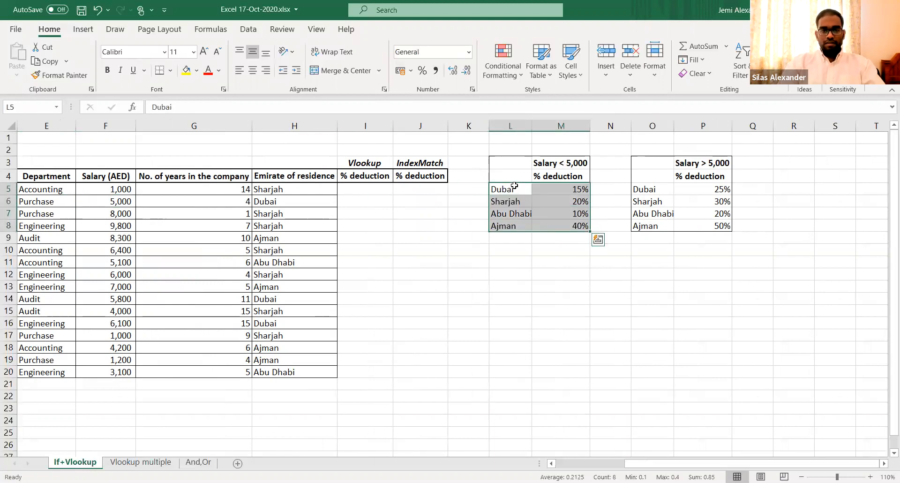
pyautogui.click(362, 189)
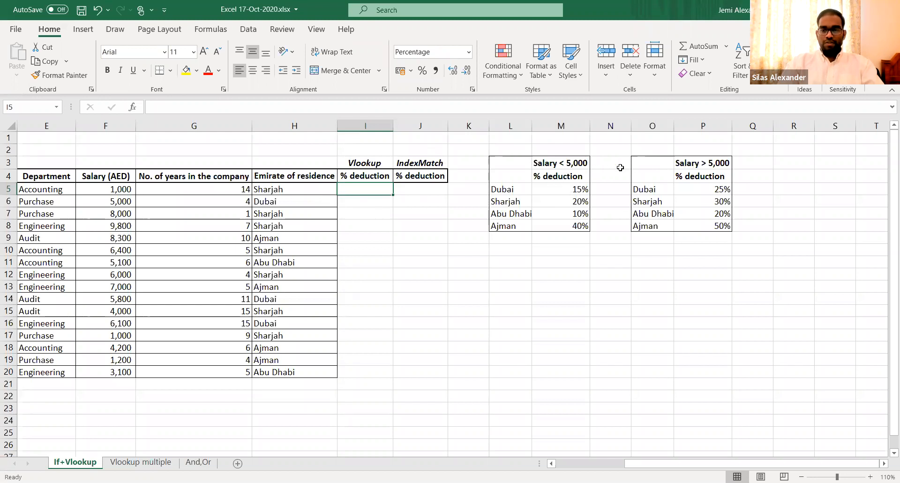
# - Change the first lookup table's heading in M3 to "Salary <= 5,000" and autofit column M to it
pyautogui.doubleClick(573, 162)
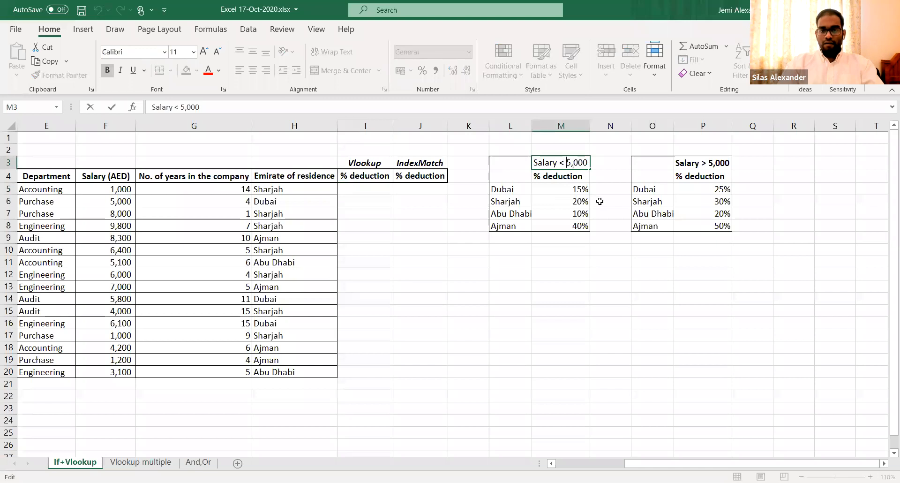
pyautogui.press('Left')
pyautogui.write('=')
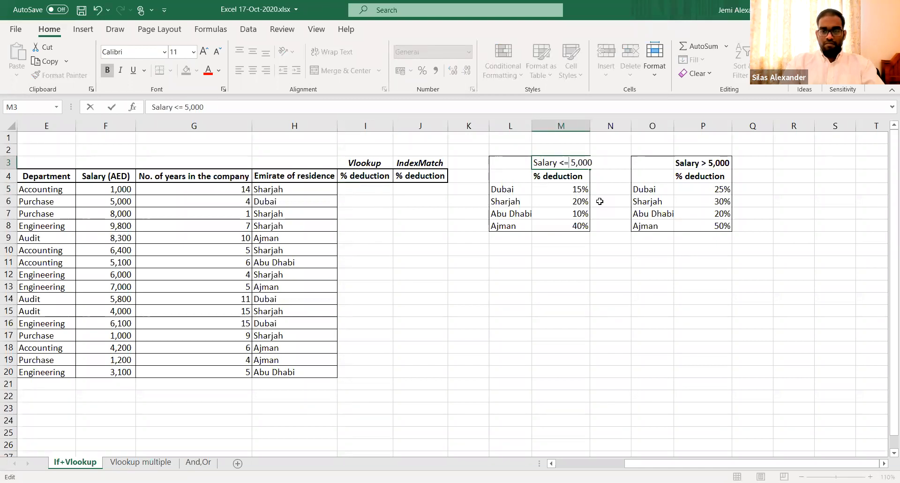
pyautogui.press('Return')
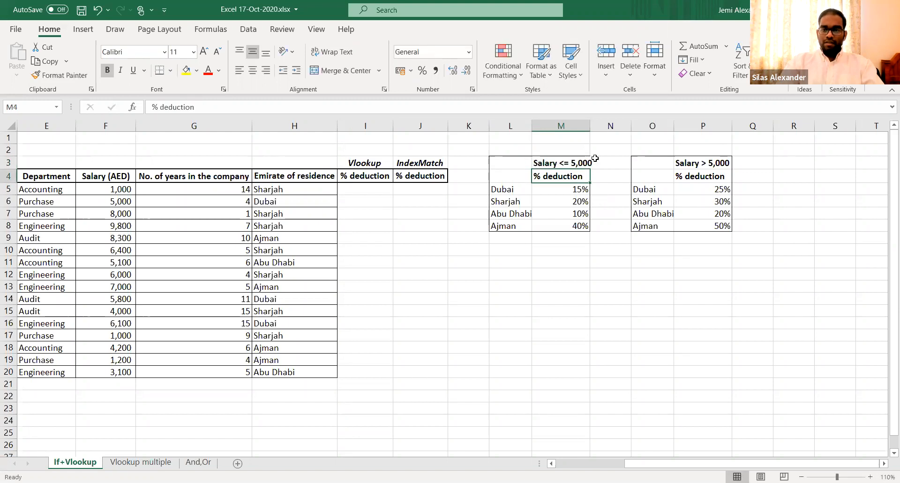
pyautogui.doubleClick(591, 123)
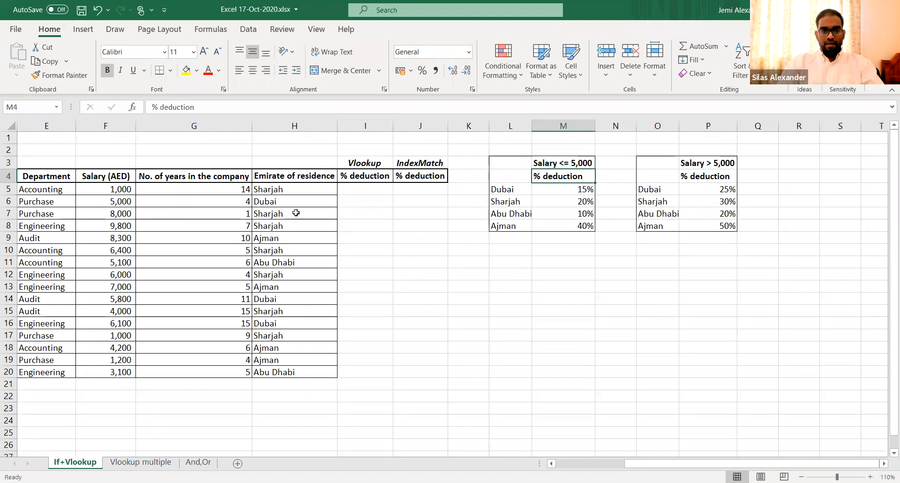
# - Begin an IF formula in I5 with the logical test F5<=5000 for the first employee's salary
pyautogui.click(362, 188)
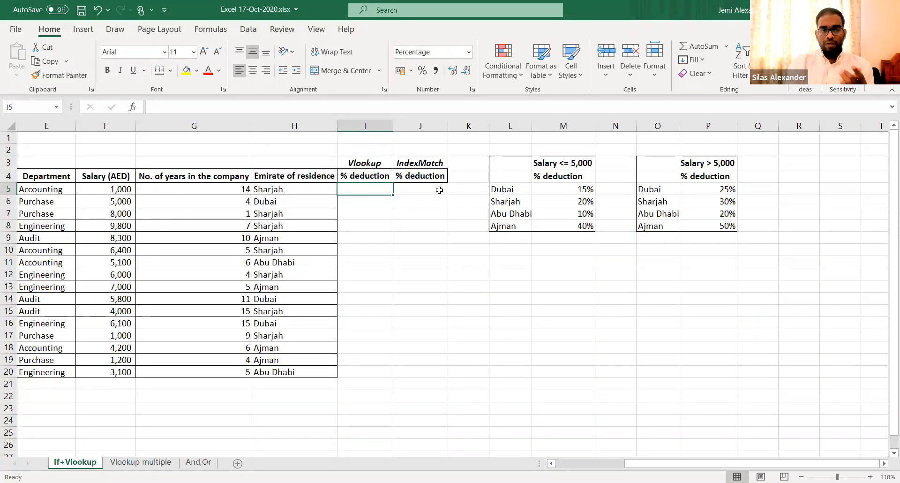
pyautogui.click(114, 191)
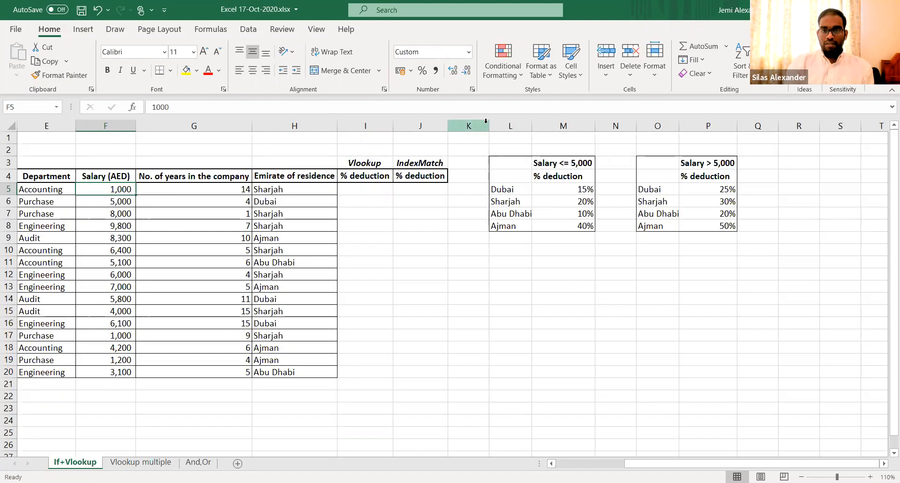
pyautogui.click(557, 203)
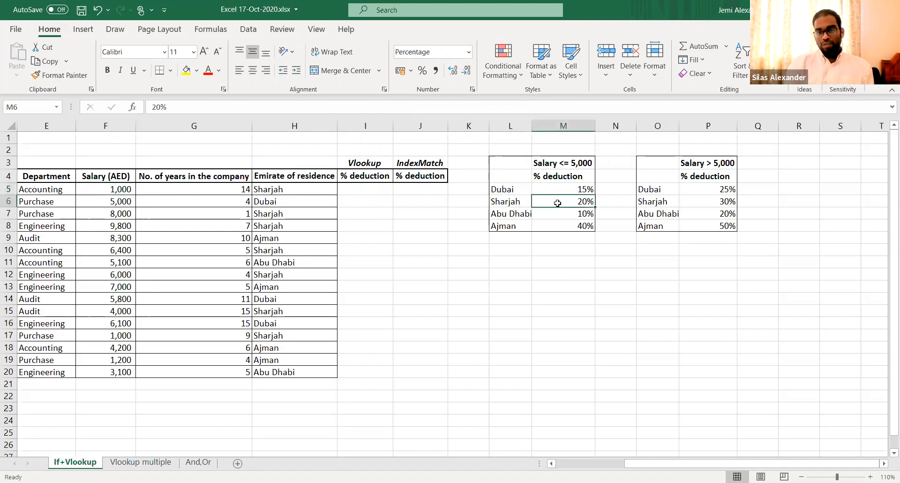
pyautogui.click(122, 189)
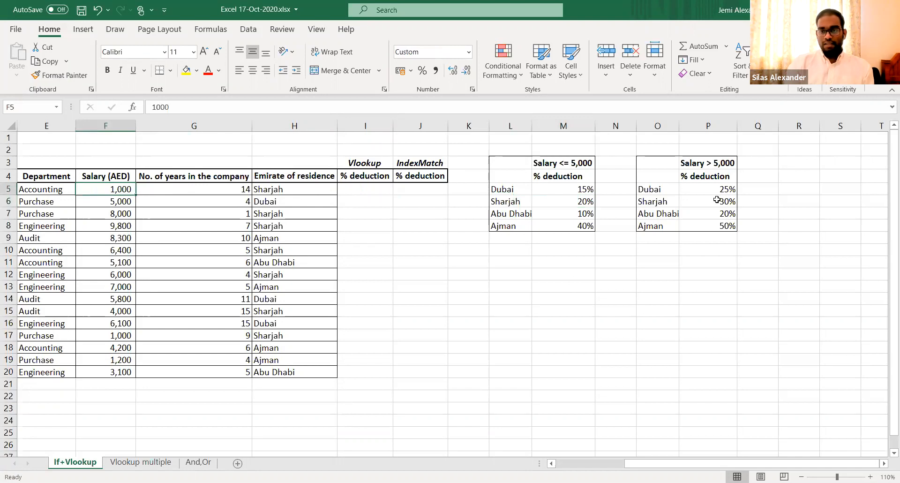
pyautogui.click(371, 188)
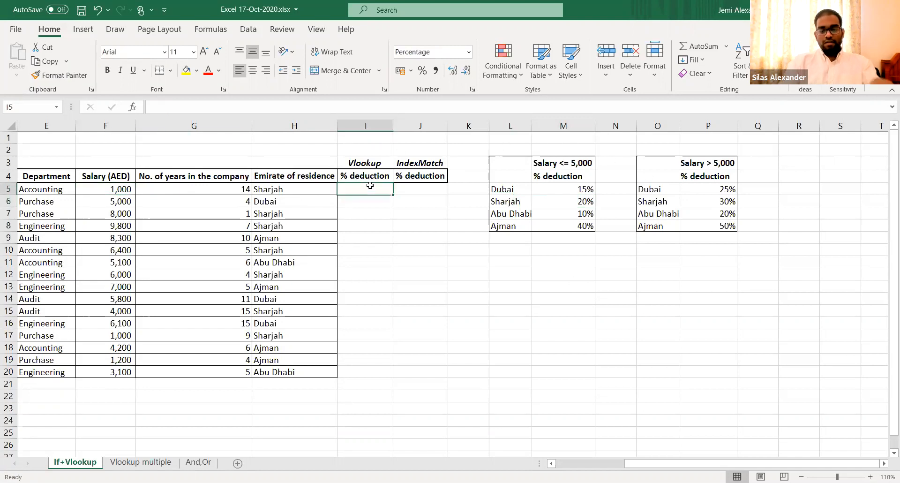
pyautogui.write('=')
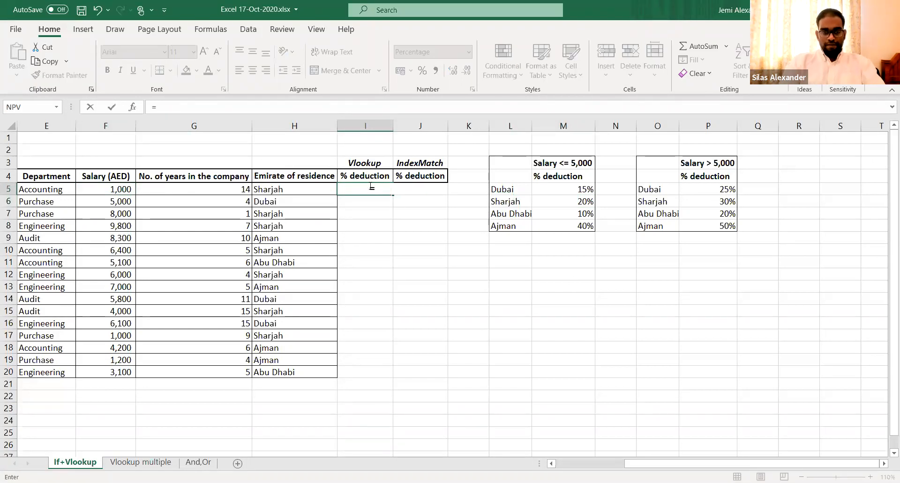
pyautogui.write('if')
pyautogui.press('Tab')
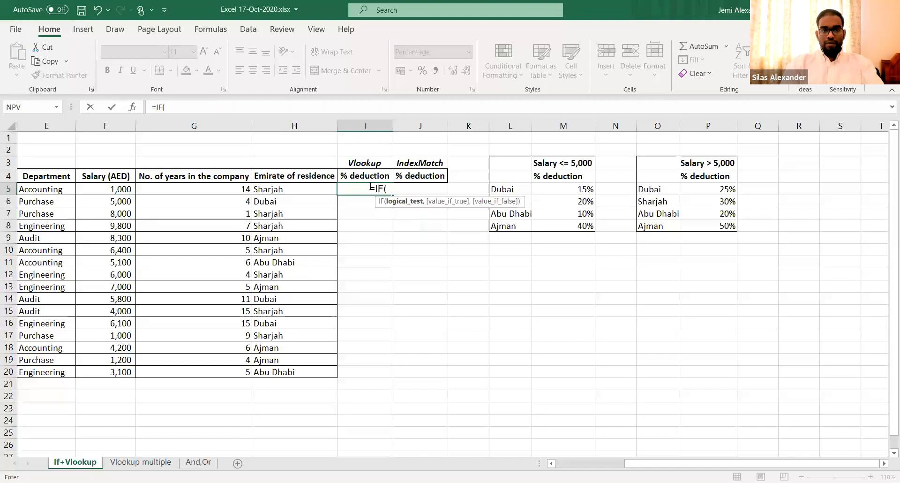
pyautogui.click(125, 190)
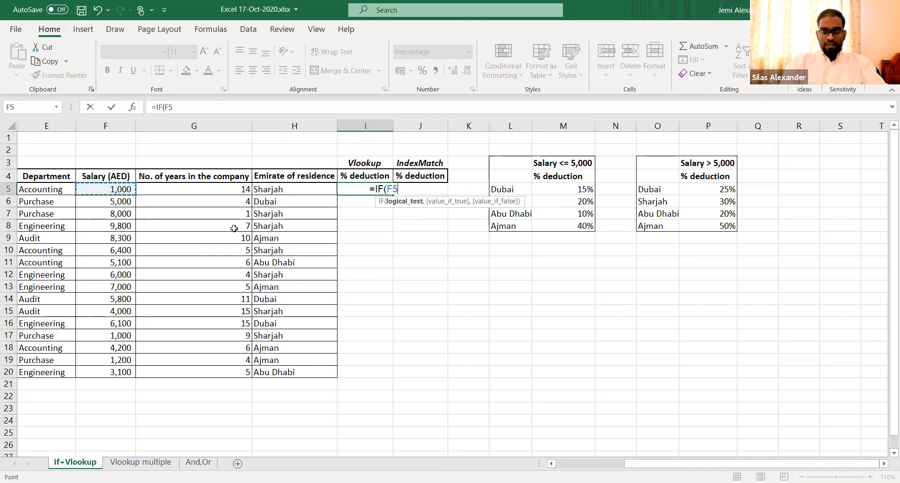
pyautogui.write('<=50')
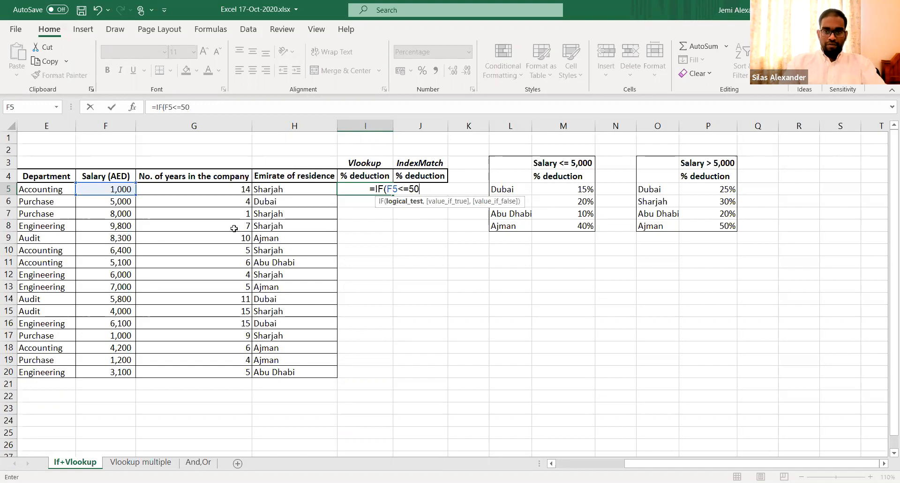
pyautogui.write('00,')
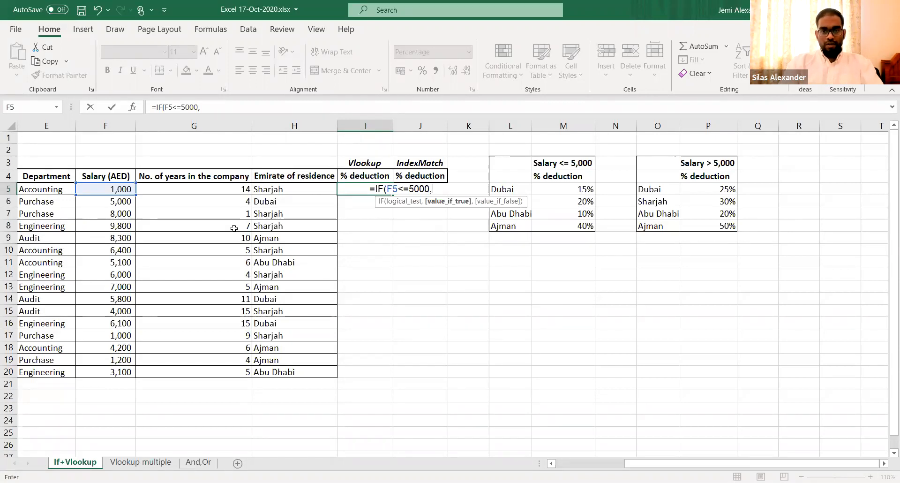
# - Add a VLOOKUP as the IF's value if true, looking up the emirate in H5 within table L5:M8
pyautogui.write('VLOOKUP(')
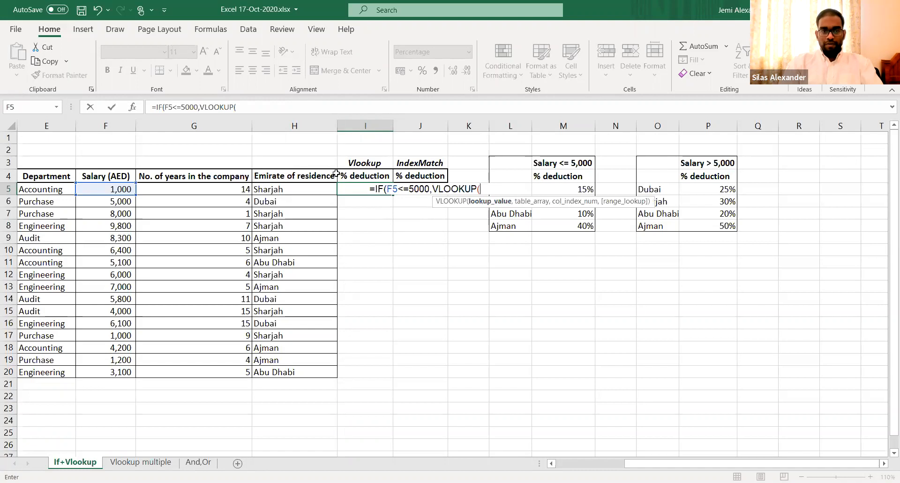
pyautogui.click(304, 189)
pyautogui.write(',')
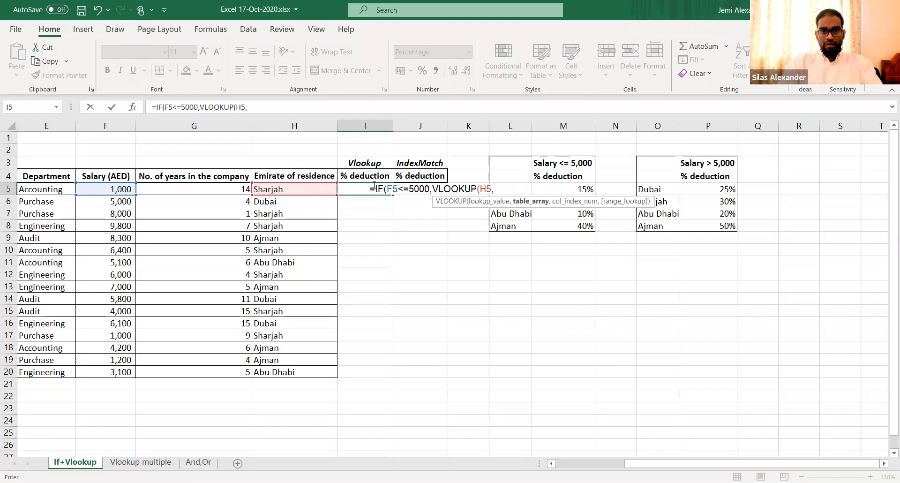
pyautogui.click(522, 165)
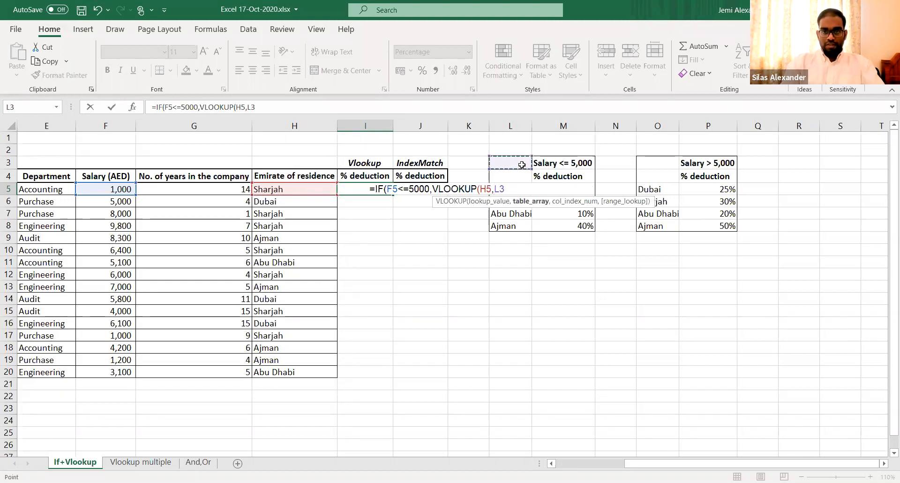
pyautogui.press('Down')
pyautogui.press('Down')
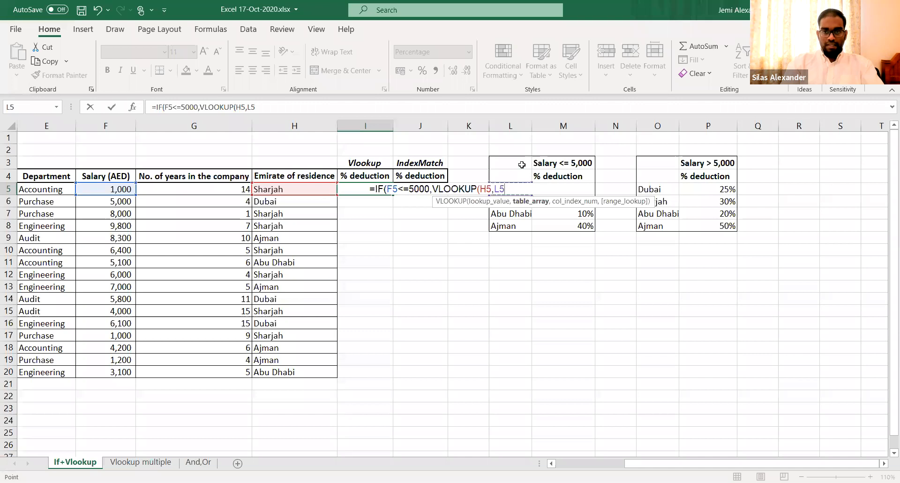
pyautogui.hotkey('shift', 'Down')
pyautogui.hotkey('shift', 'Down')
pyautogui.hotkey('shift', 'Down')
pyautogui.hotkey('shift', 'Right')
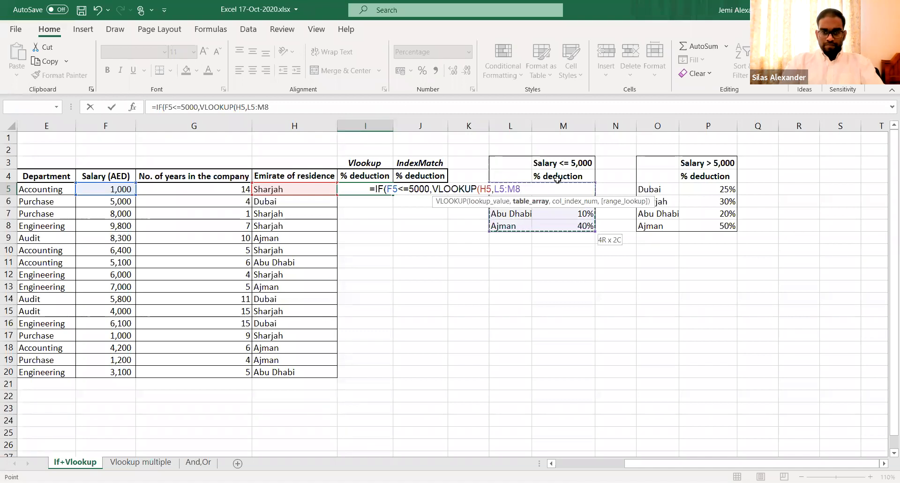
# - Complete the first VLOOKUP with column index 2 and exact match FALSE, closing its parenthesis
pyautogui.write(',')
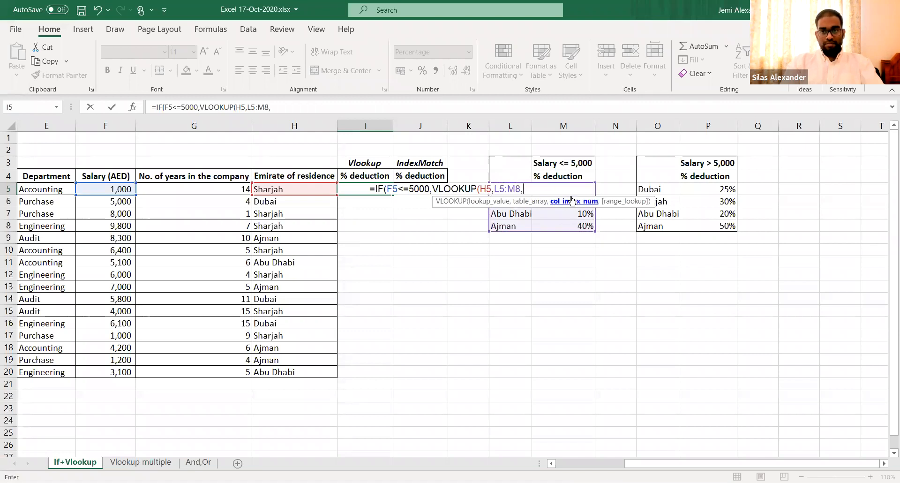
pyautogui.write('2')
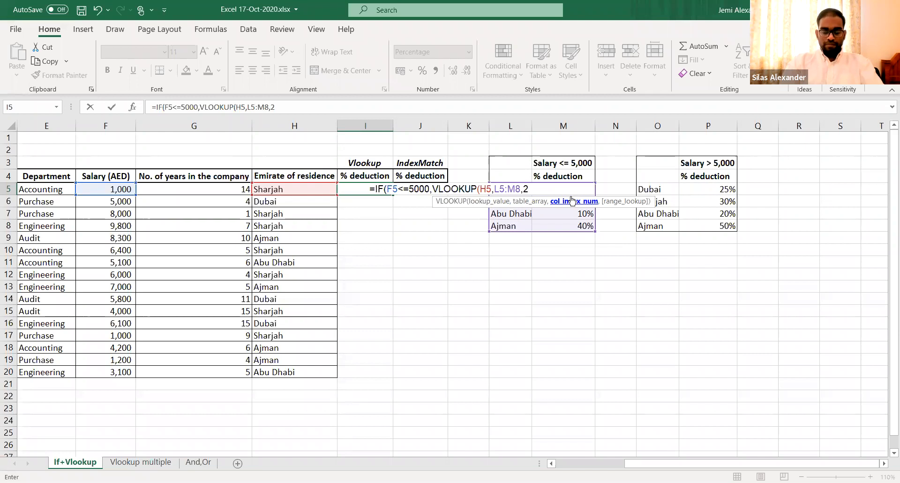
pyautogui.write(',')
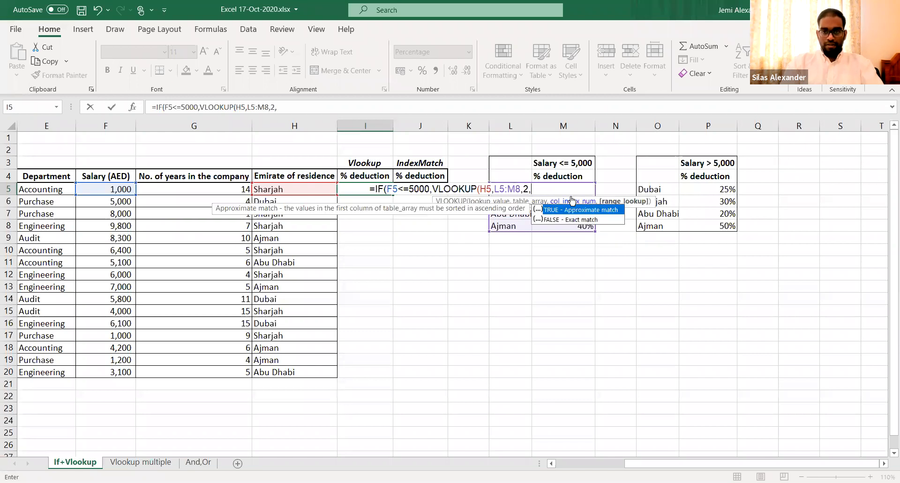
pyautogui.doubleClick(567, 219)
pyautogui.write(')')
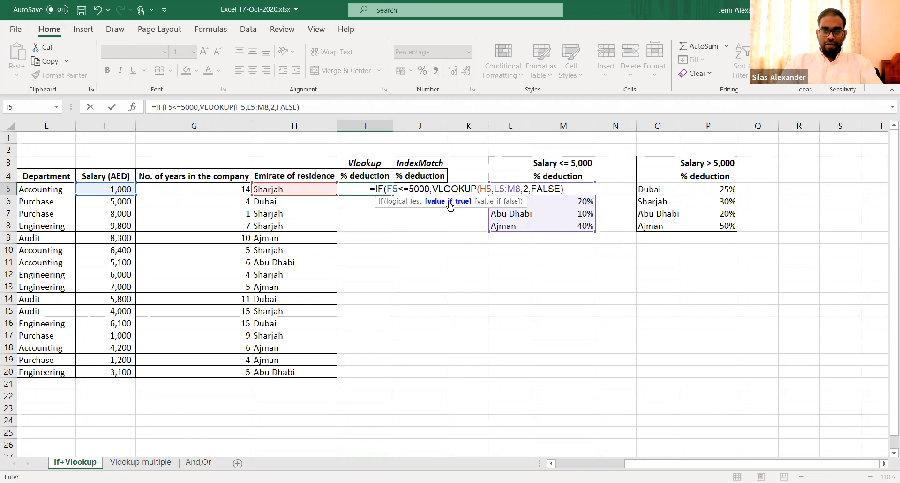
# - Add a second VLOOKUP as the IF's value if false, looking up the emirate in H5 within table O5:P8
pyautogui.write(',')
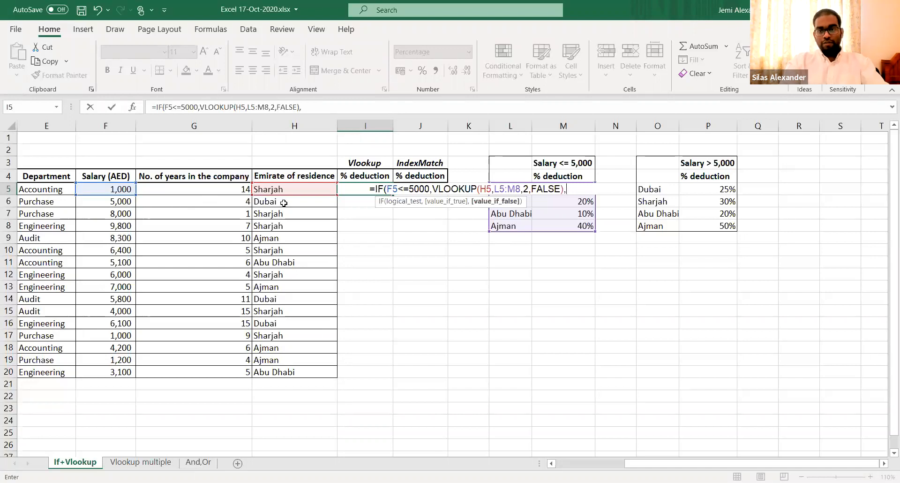
pyautogui.write('VLOOKUP(')
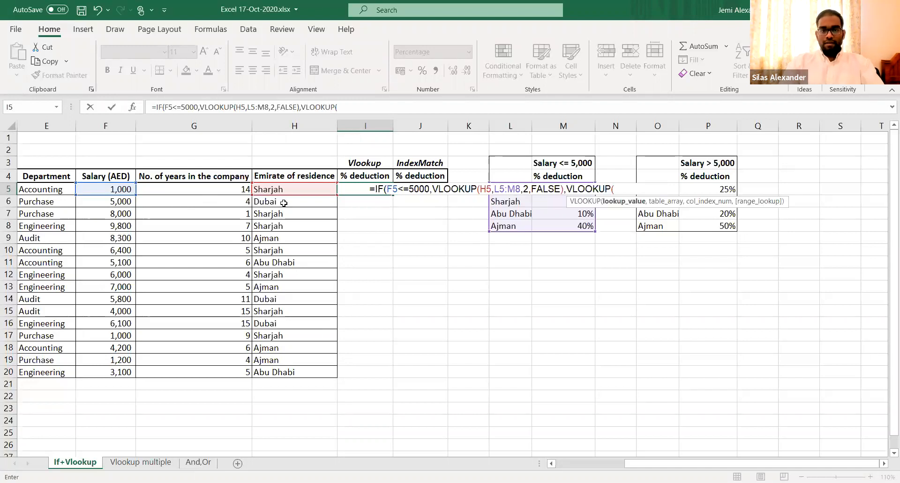
pyautogui.write(',')
pyautogui.click(712, 173)
pyautogui.press('Down')
pyautogui.press('Left')
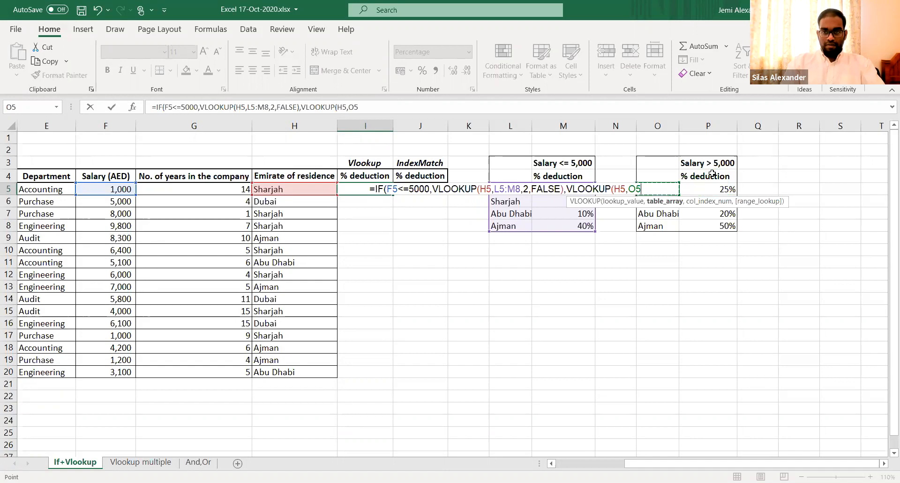
pyautogui.hotkey('shift', 'Down')
pyautogui.hotkey('shift', 'Down')
pyautogui.hotkey('shift', 'Down')
pyautogui.hotkey('shift', 'Right')
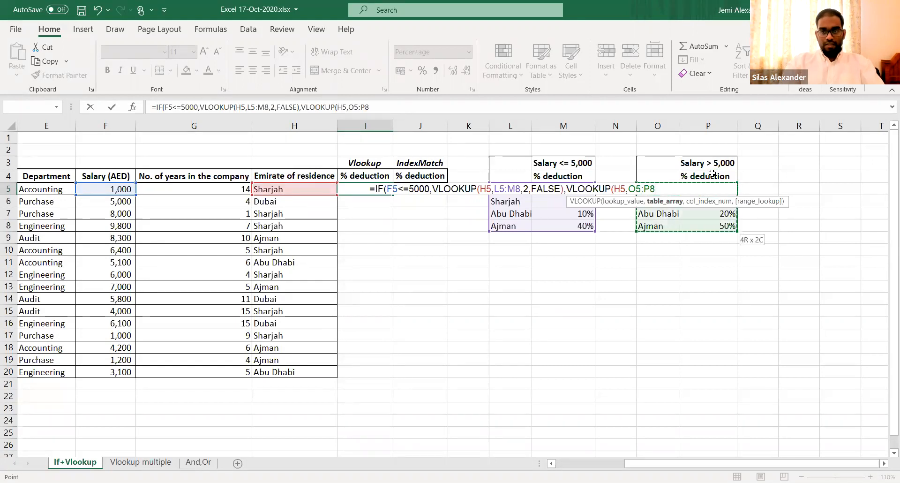
# - Complete the second VLOOKUP with column index 2 and exact match FALSE, then close and enter the IF formula in I5
pyautogui.write(',2')
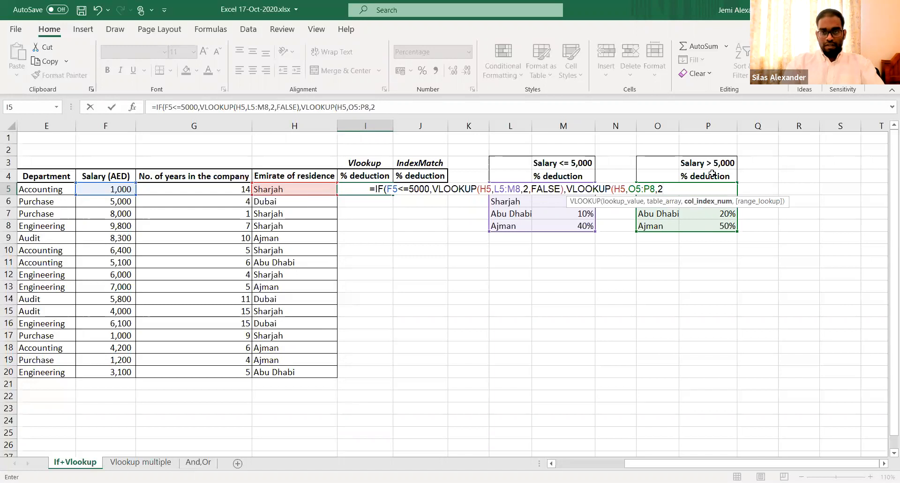
pyautogui.write(',FALSE')
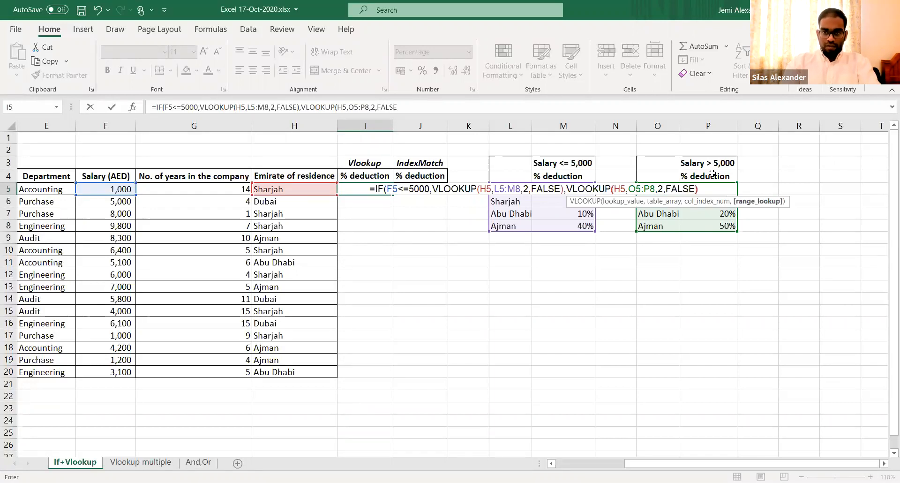
pyautogui.write(')')
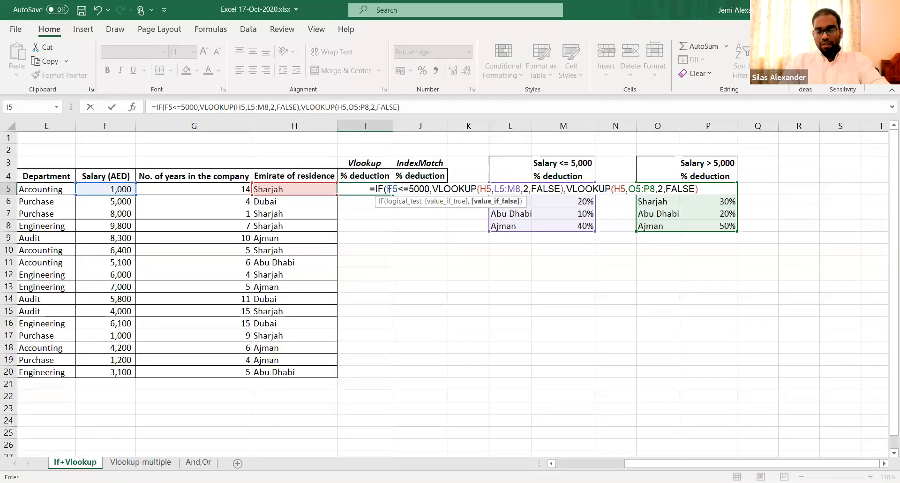
pyautogui.write(')')
pyautogui.hotkey('ctrl', 'Return')
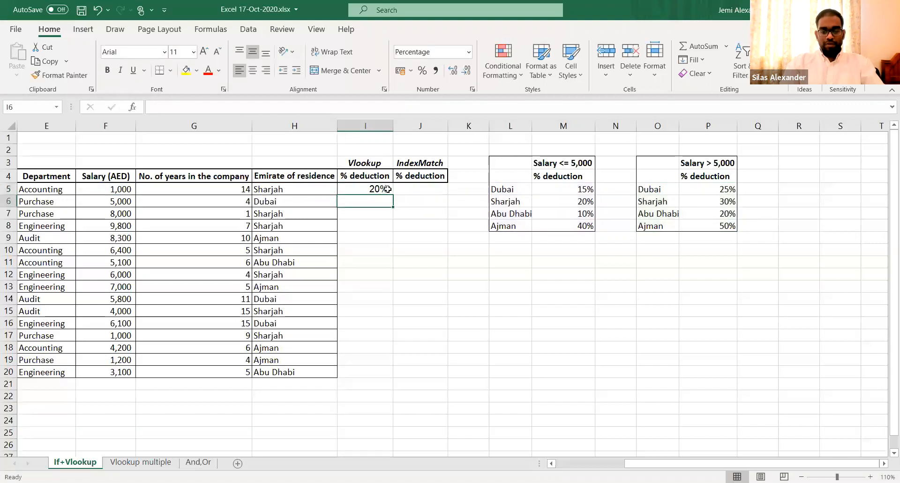
# - Review the first employee's row F5:I5 and set the salary in F5 to 5000 to test the % deduction in I5
pyautogui.click(93, 193)
pyautogui.hotkey('shift', 'Right')
pyautogui.hotkey('shift', 'Right')
pyautogui.hotkey('shift', 'Right')
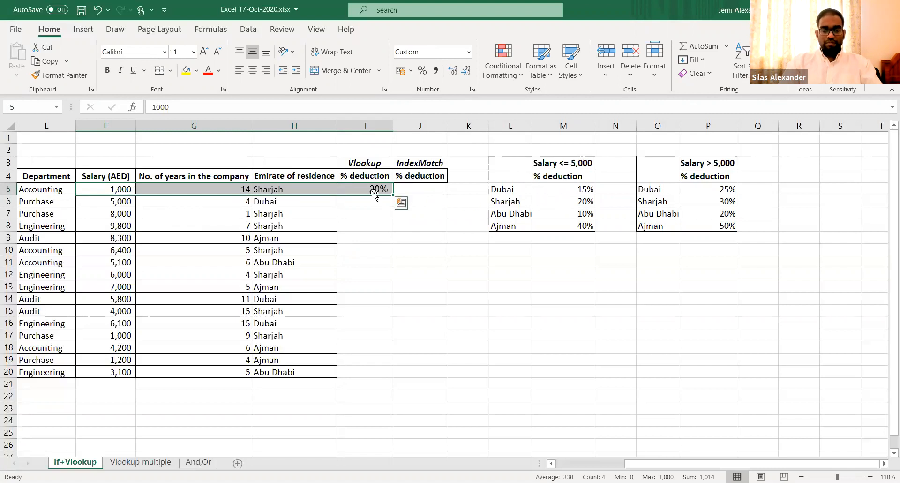
pyautogui.click(122, 190)
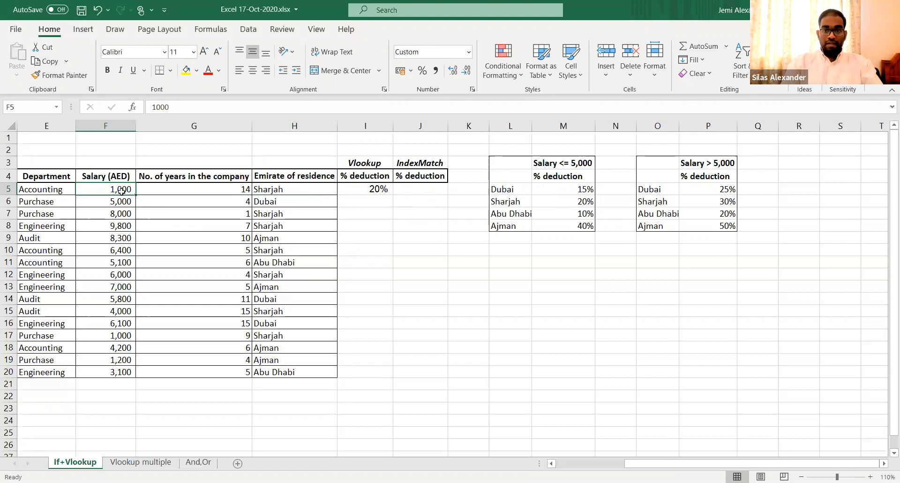
pyautogui.write('5000')
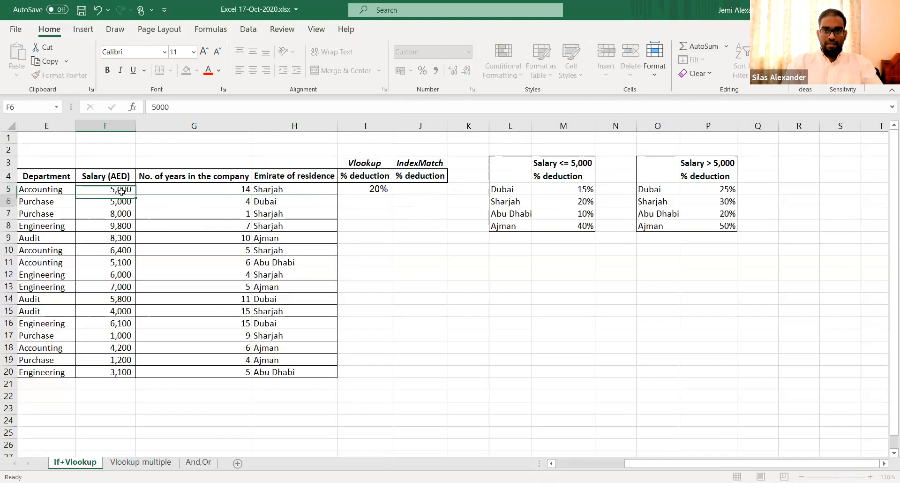
pyautogui.press('Return')
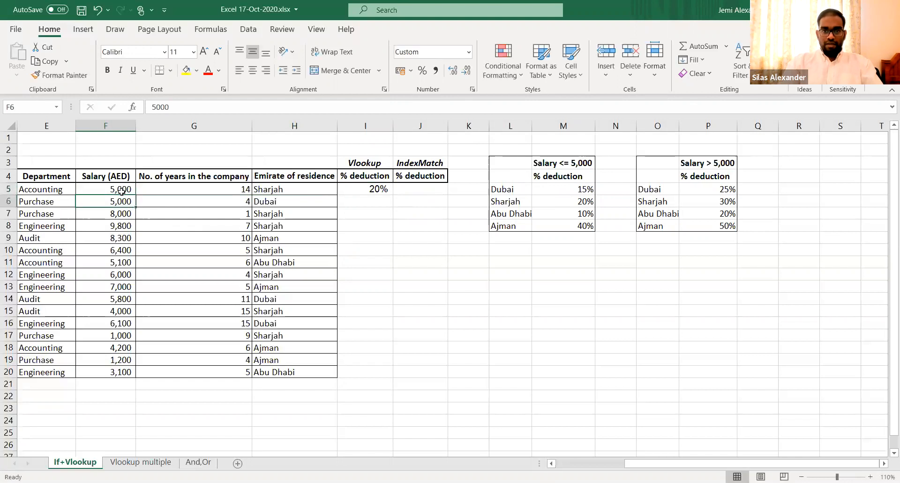
pyautogui.click(365, 190)
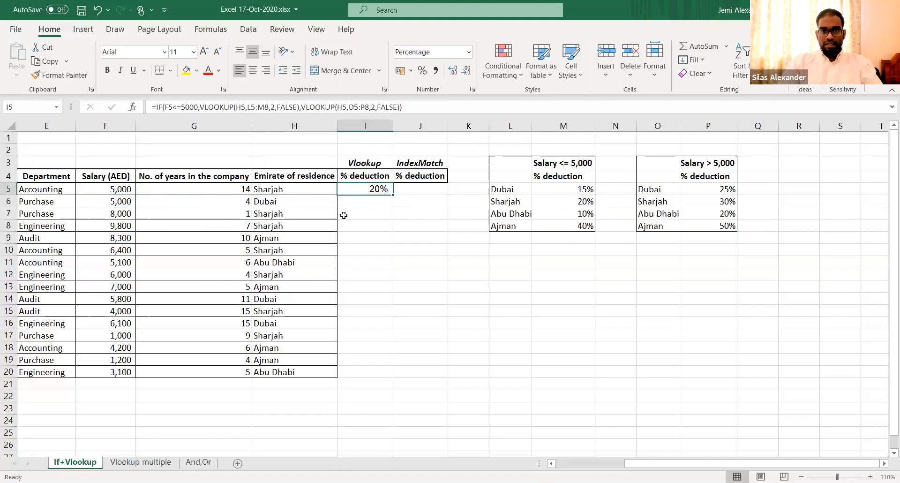
# - Set the first employee's salary in F5 to 5001 and inspect the % deduction formula in I5 without editing it
pyautogui.click(118, 190)
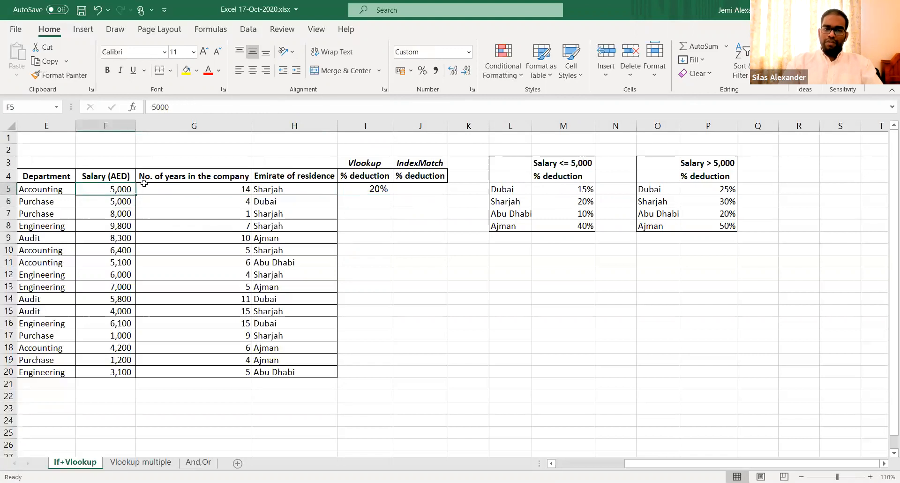
pyautogui.write('5,00')
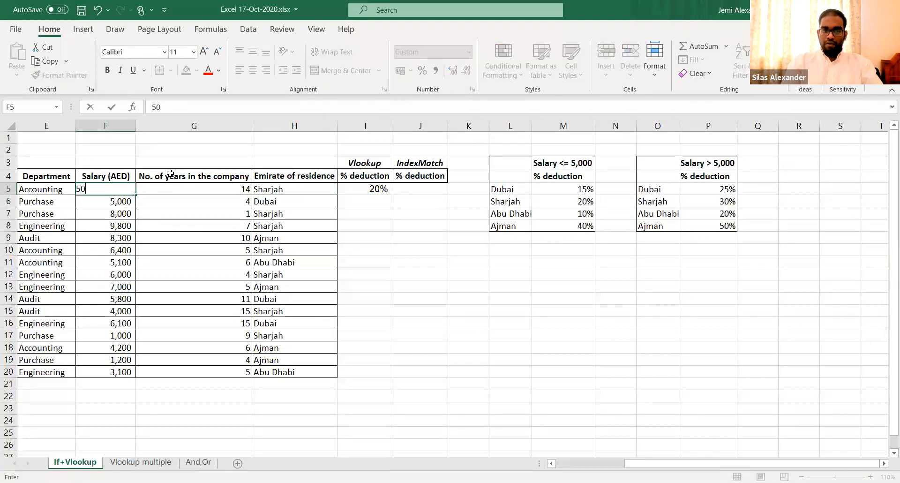
pyautogui.write('1')
pyautogui.press('Return')
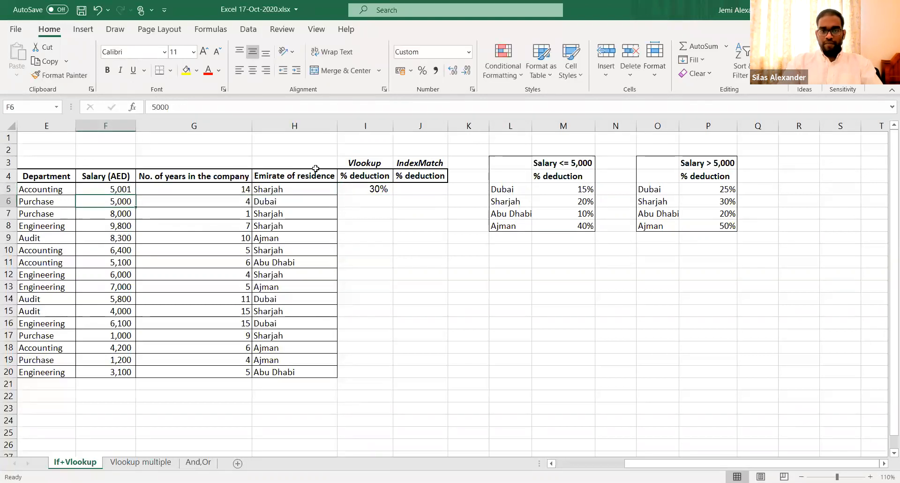
pyautogui.click(360, 193)
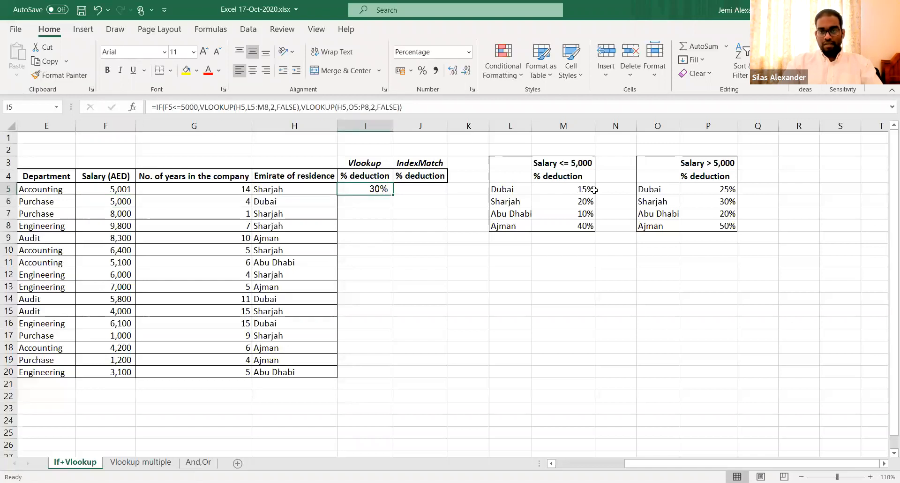
pyautogui.doubleClick(367, 193)
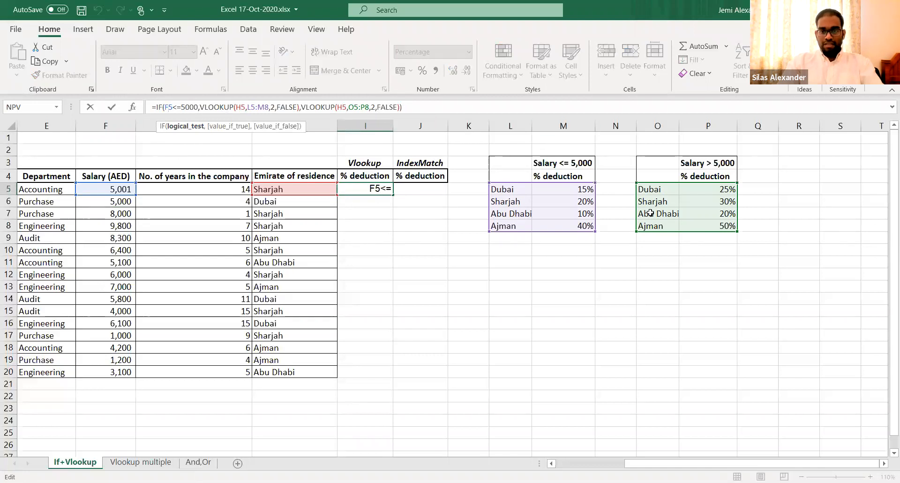
pyautogui.hotkey('ctrl', 'Return')
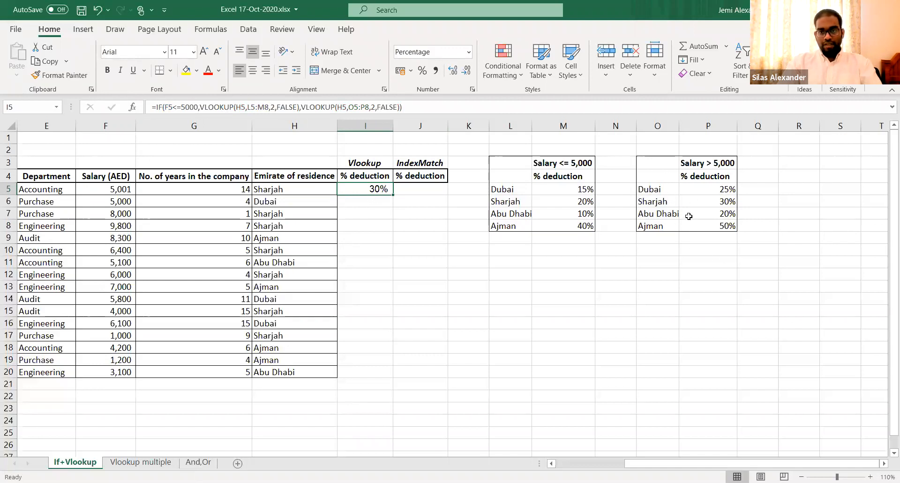
pyautogui.click(384, 200)
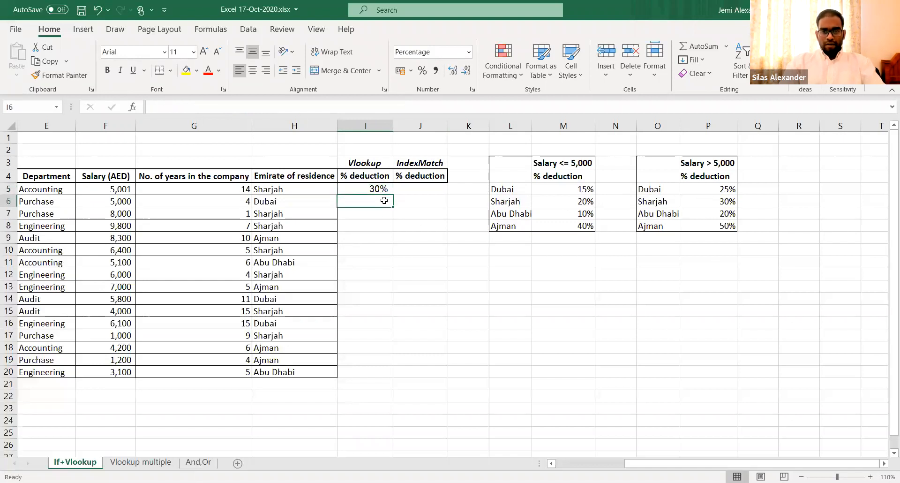
pyautogui.press('Down')
pyautogui.press('Left')
pyautogui.press('Left')
pyautogui.press('Left')
pyautogui.press('Left')
pyautogui.press('Right')
pyautogui.press('Right')
pyautogui.press('Right')
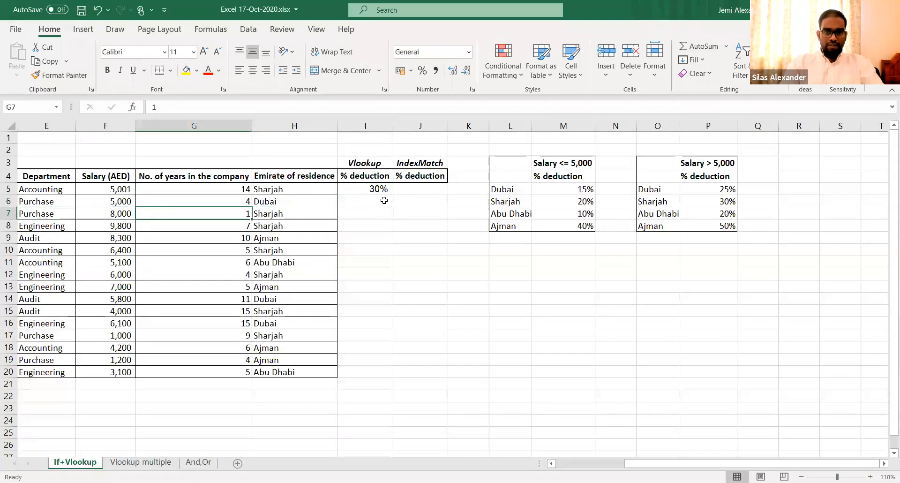
pyautogui.press('Down')
pyautogui.press('Down')
pyautogui.press('Down')
pyautogui.press('Up')
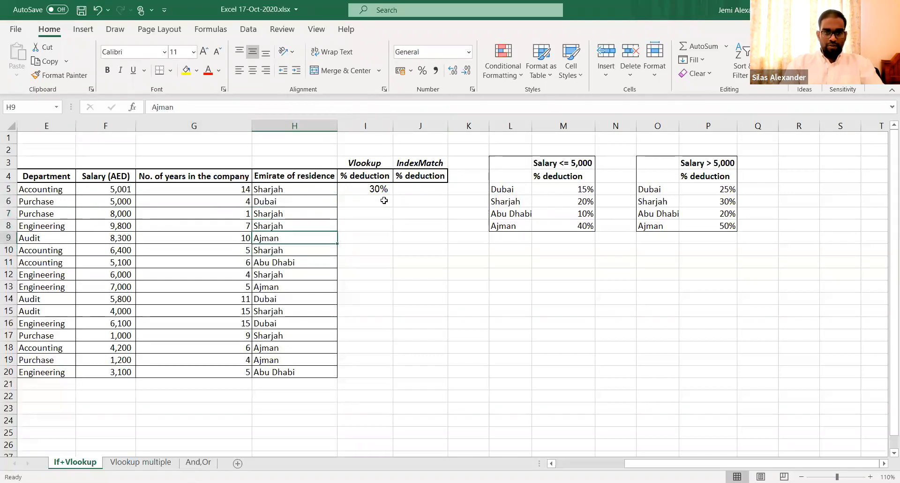
pyautogui.press('Right')
pyautogui.write('=')
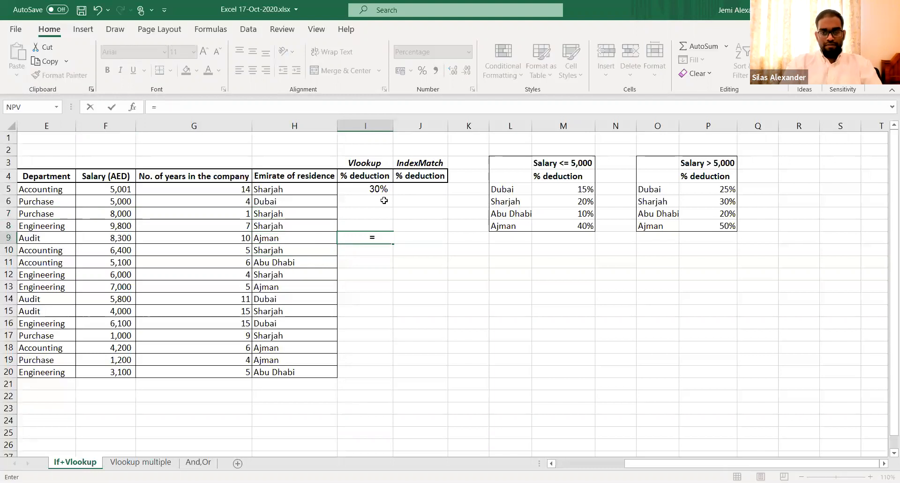
pyautogui.write('if')
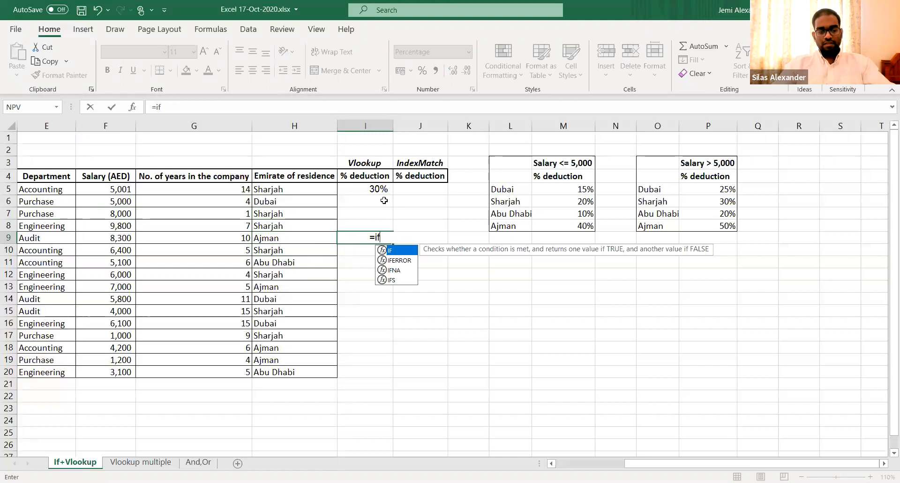
pyautogui.press('Tab')
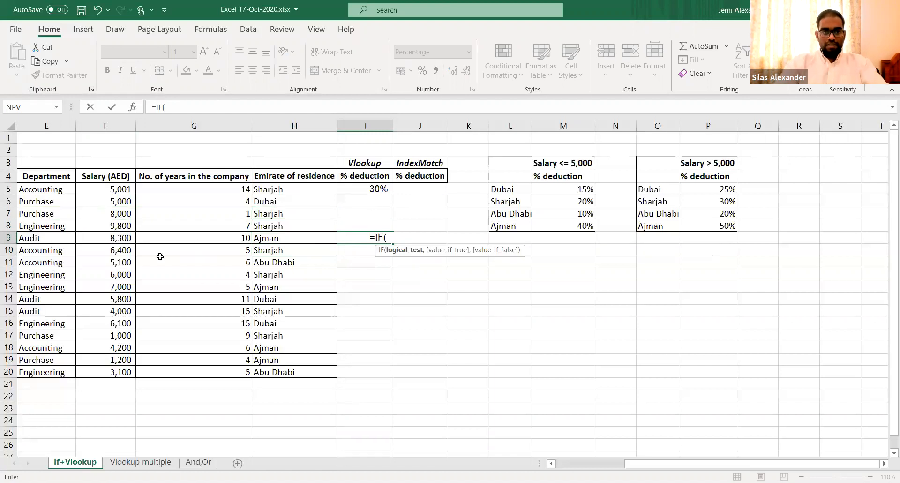
pyautogui.click(115, 238)
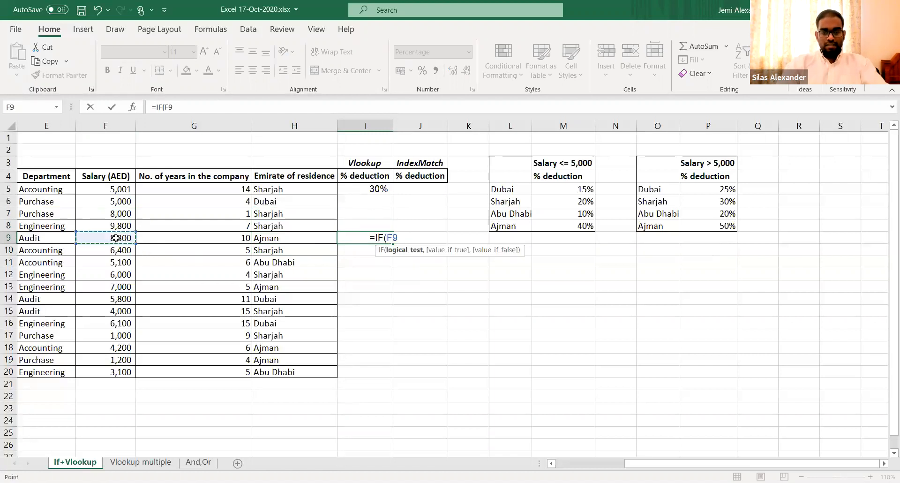
pyautogui.write('<=5000')
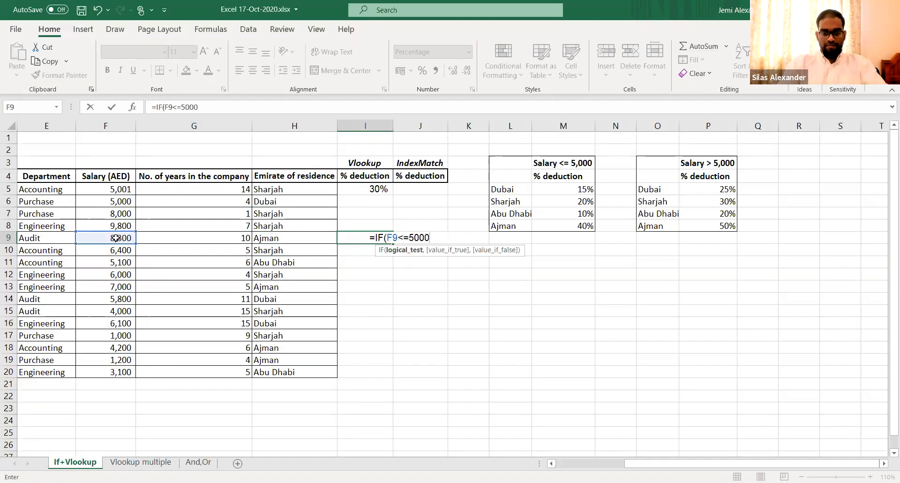
pyautogui.write(',')
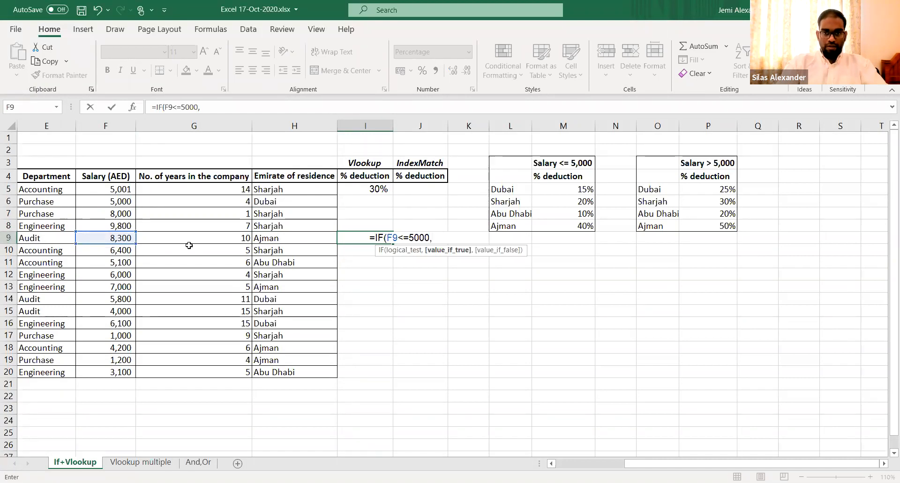
pyautogui.write('VLOOKUP(')
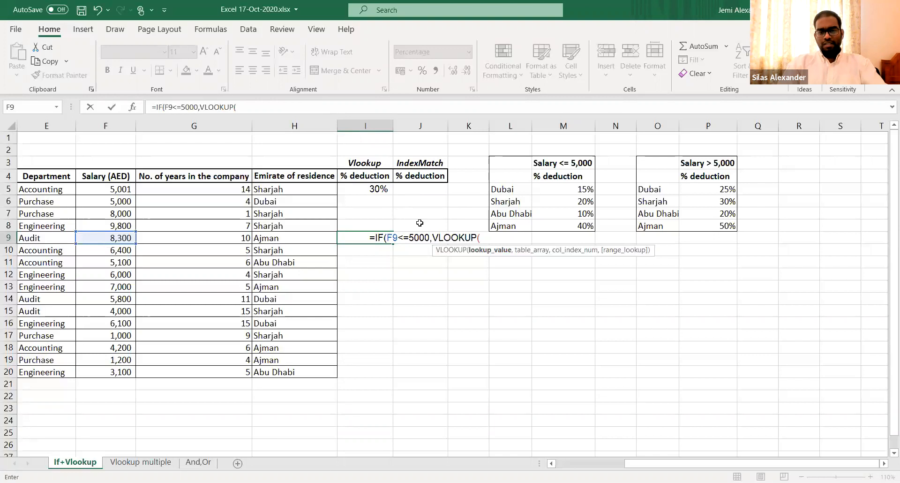
pyautogui.press('Escape')
# - Begin an IF formula in I9 with the reversed logical test F9>5000 for that employee's salary
pyautogui.write('=')
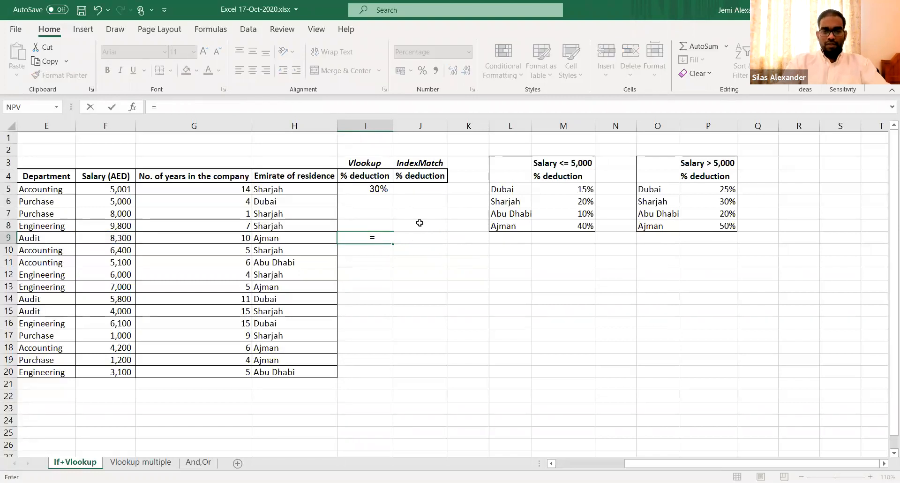
pyautogui.write('IF(')
pyautogui.click(121, 238)
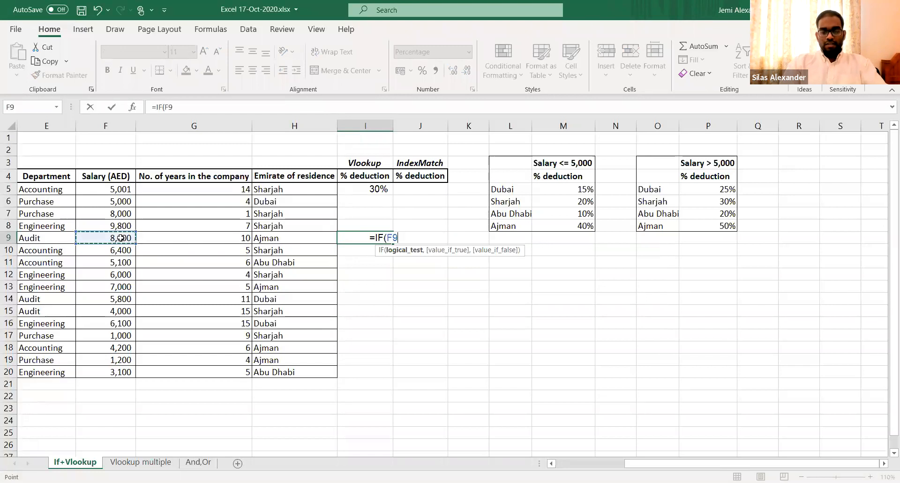
pyautogui.write('>5000')
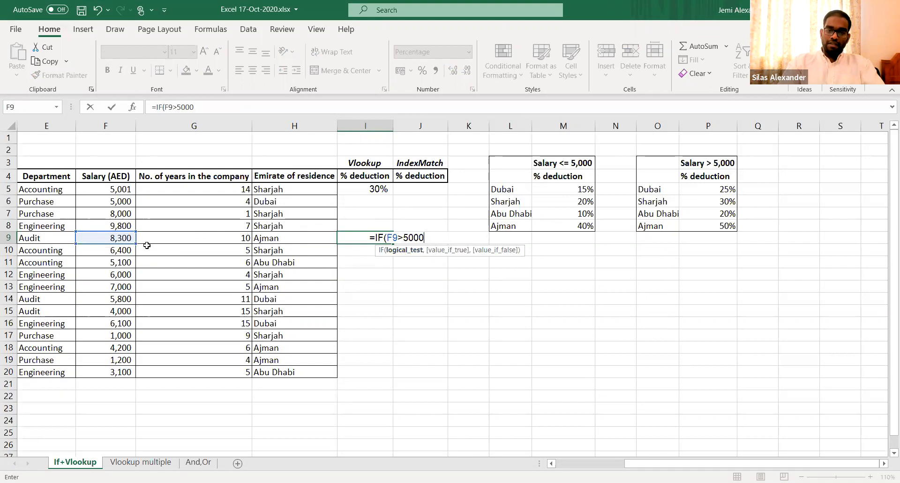
pyautogui.write(',')
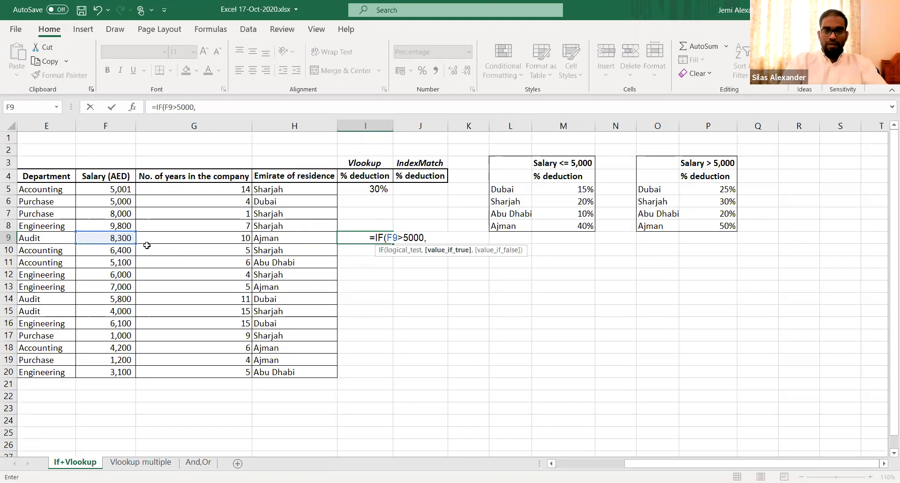
# - Add a VLOOKUP as the value if true in I9, looking up the emirate in H9 within the Salary > 5,000 table O5:P8
pyautogui.write('VLOOKUP(')
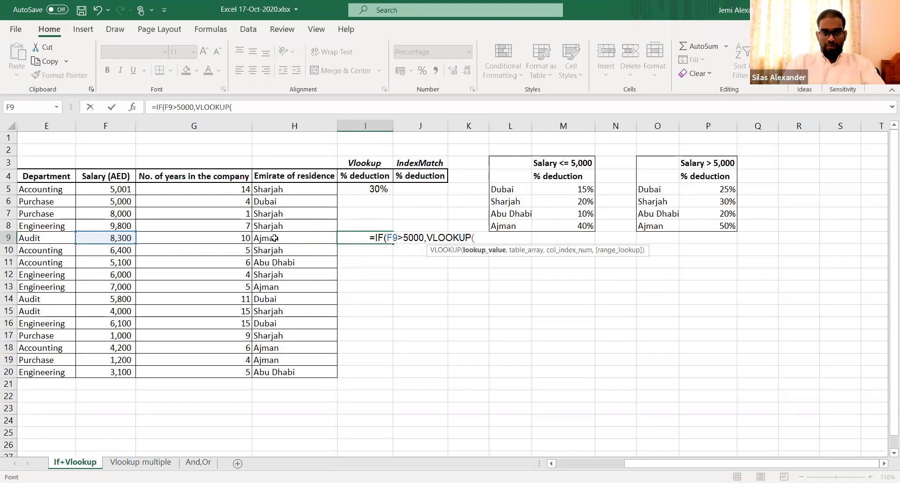
pyautogui.click(274, 238)
pyautogui.write(',')
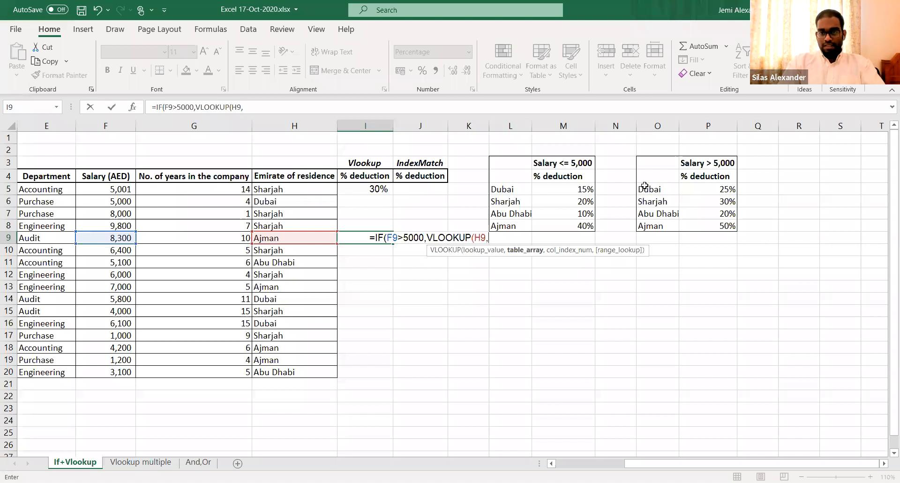
pyautogui.click(659, 188)
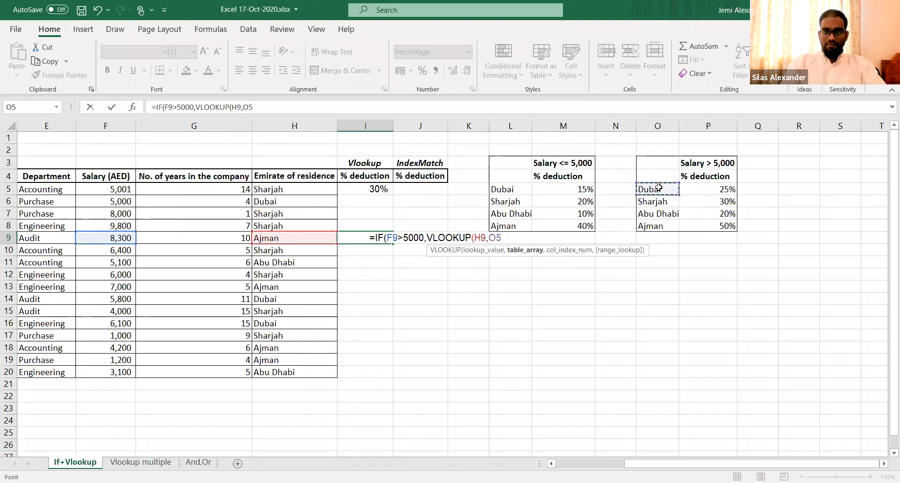
pyautogui.hotkey('shift', 'Right')
pyautogui.hotkey('shift', 'Down')
pyautogui.hotkey('shift', 'Down')
pyautogui.hotkey('shift', 'Down')
# - Complete the first VLOOKUP in I9 with column index 2 and exact match FALSE, and advance to the value if false
pyautogui.write(',2')
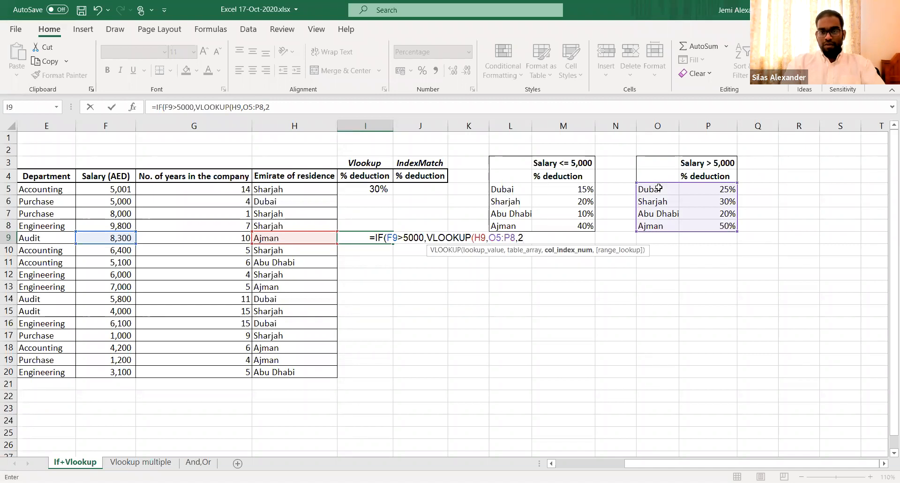
pyautogui.write(',')
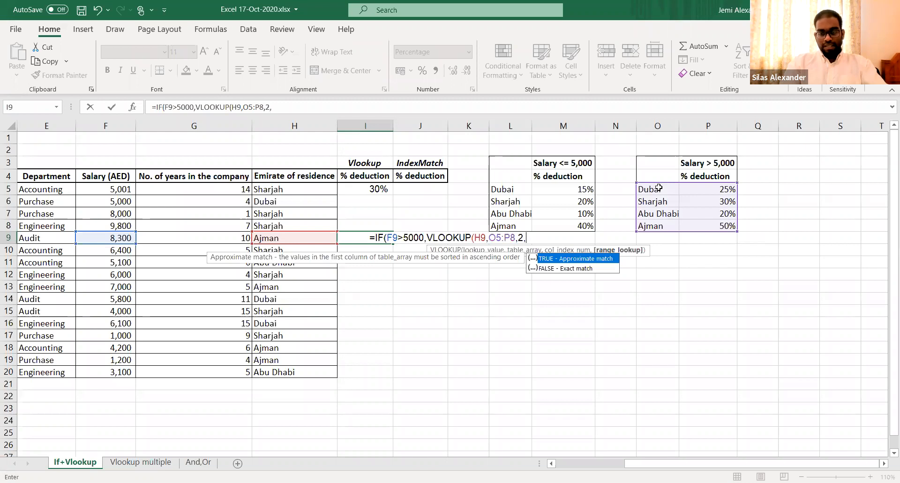
pyautogui.press('Down')
pyautogui.press('Tab')
pyautogui.write(')')
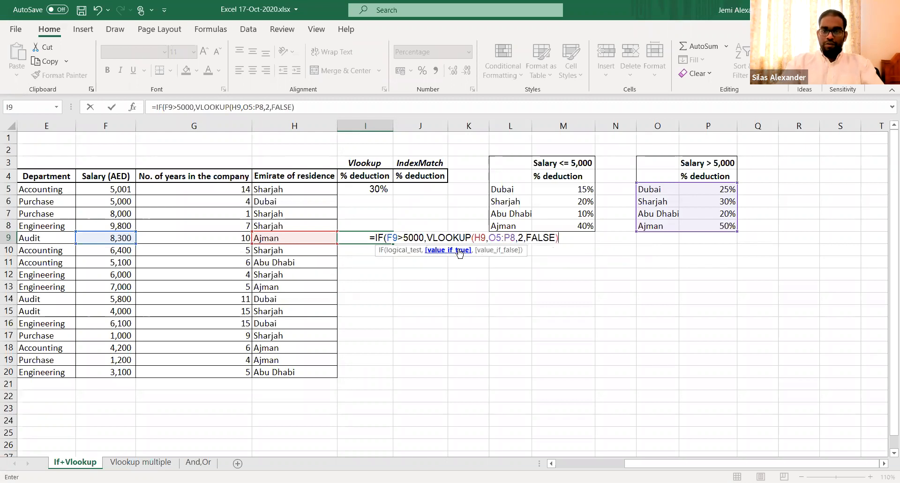
pyautogui.write(',')
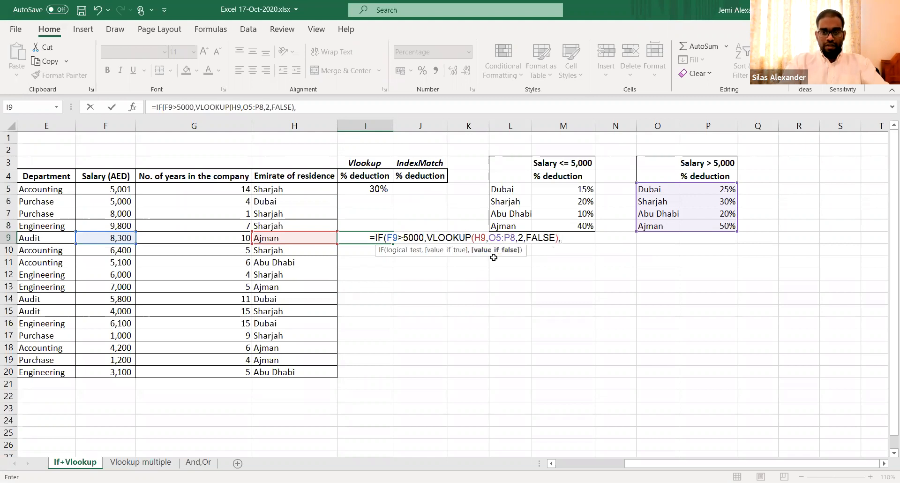
# - Add a second VLOOKUP as the value if false, looking up H9 within the Salary <= 5,000 table L5:M8
pyautogui.write('VLOOKUP(')
pyautogui.click(323, 238)
pyautogui.write(',')
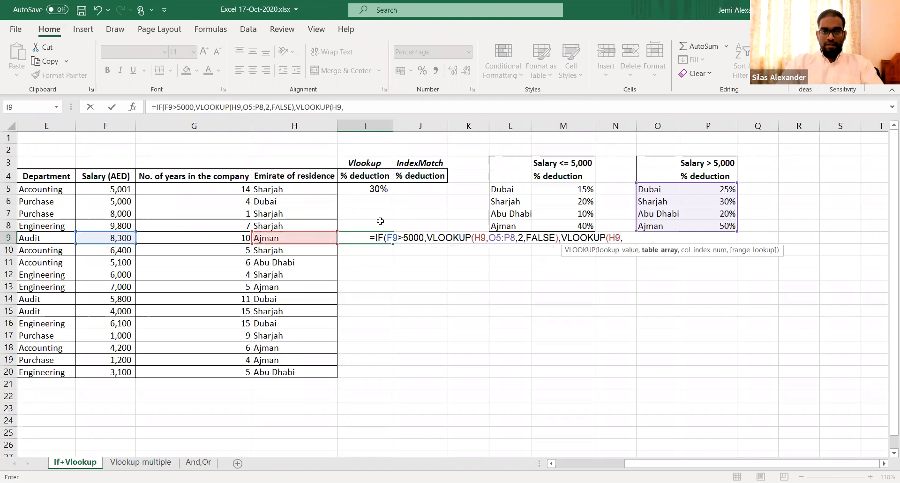
pyautogui.click(523, 187)
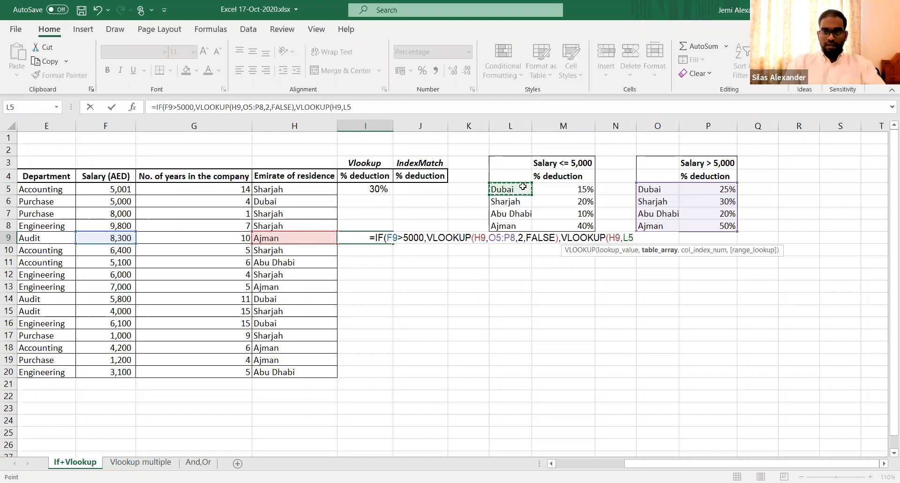
pyautogui.hotkey('ctrl', 'shift', 'Down')
pyautogui.hotkey('ctrl', 'shift', 'Right')
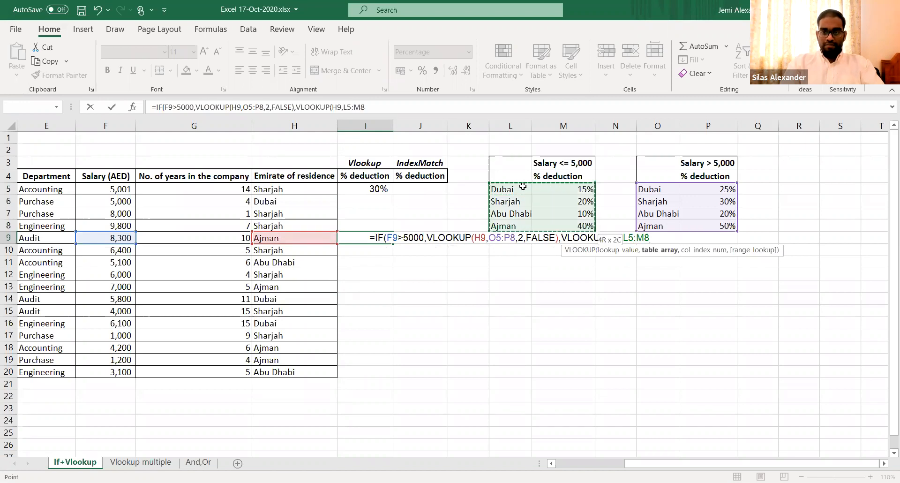
# - Finish the second VLOOKUP with column index 2 and FALSE, then close and enter the IF formula in I9
pyautogui.write(',2')
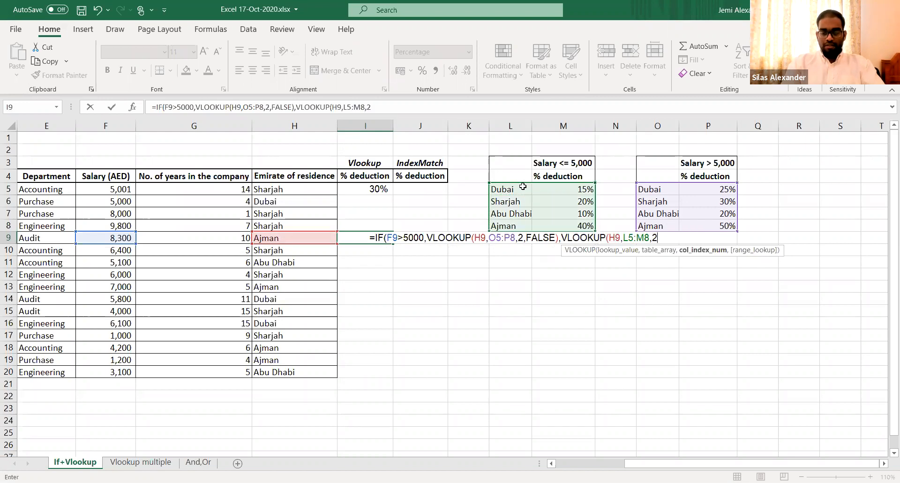
pyautogui.write(',FALSE')
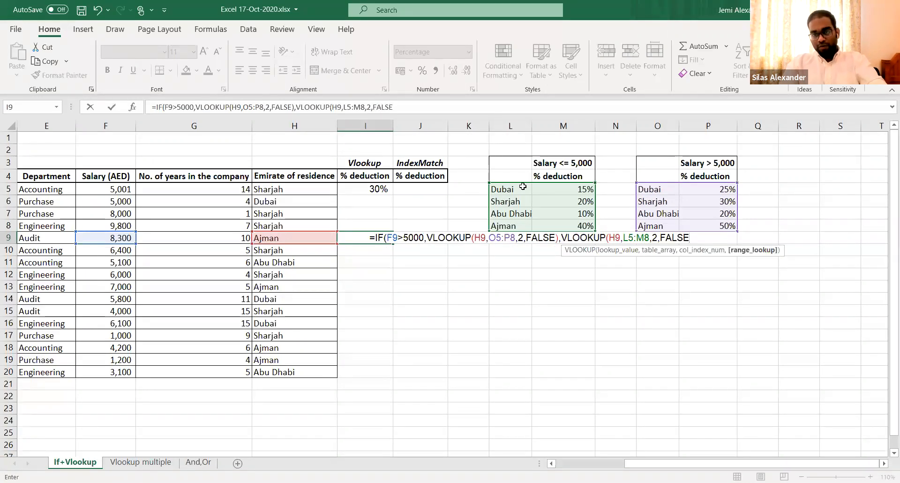
pyautogui.write(')')
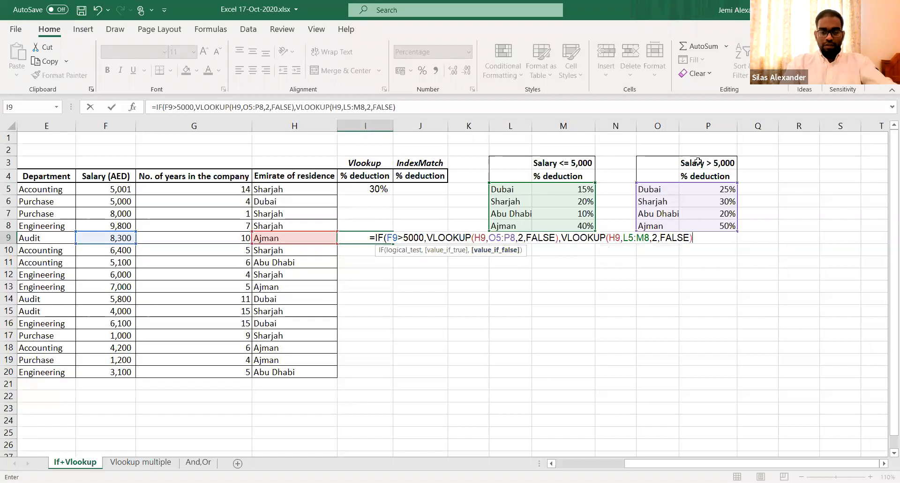
pyautogui.write(')')
pyautogui.press('Return')
pyautogui.press('Up')
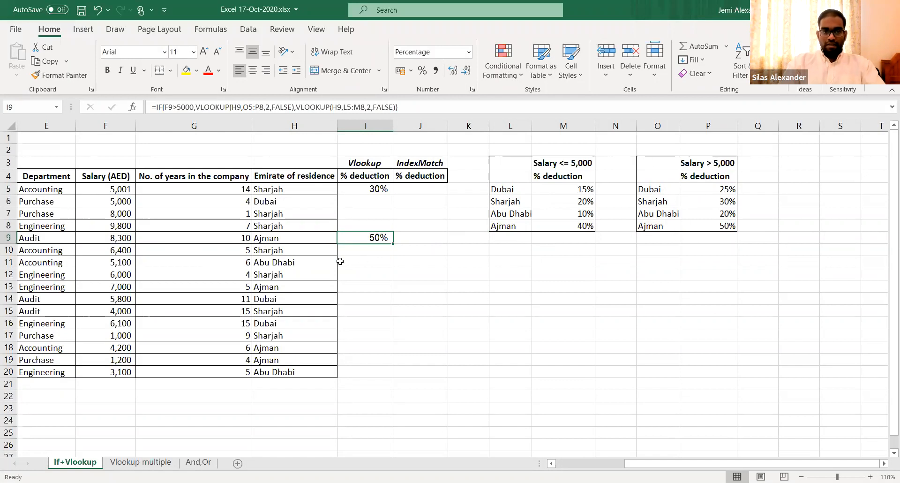
# - Set the salary in F9 to 4999 and check the % deduction in I9 against the emirate tables
pyautogui.hotkey('shift', 'space')
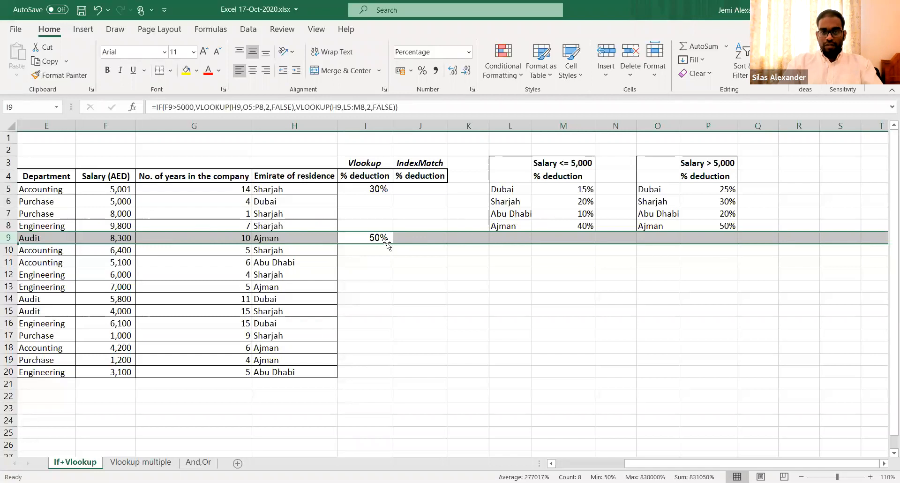
pyautogui.click(120, 237)
pyautogui.write('4,999')
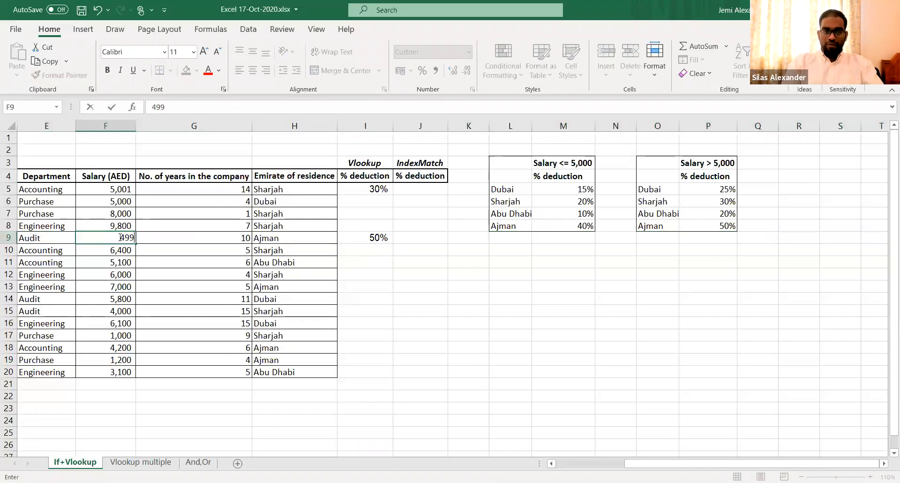
pyautogui.press('Return')
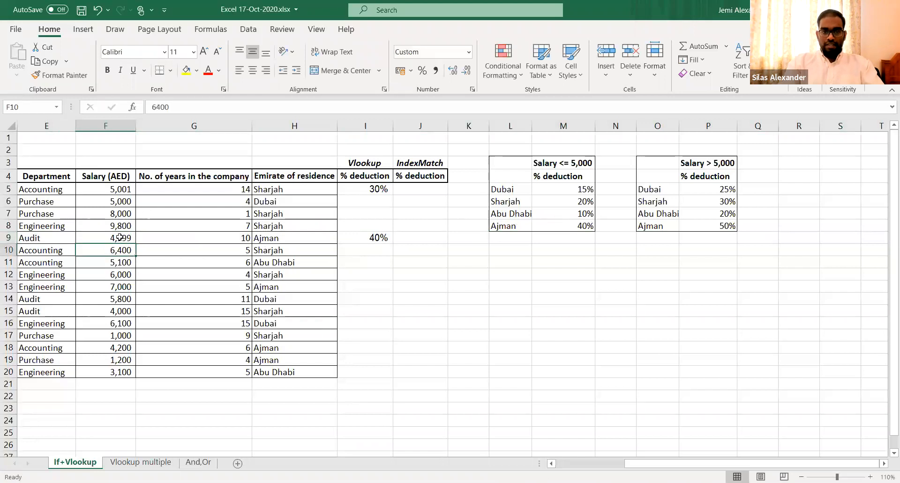
pyautogui.doubleClick(353, 240)
pyautogui.click(8, 238)
pyautogui.press('Escape')
pyautogui.press('Left')
pyautogui.hscroll(-4, 351, 241)
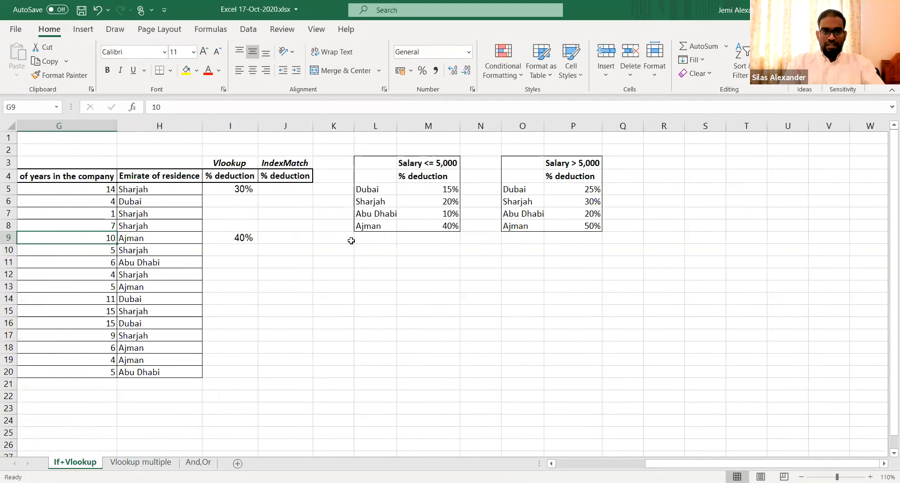
pyautogui.click(407, 240)
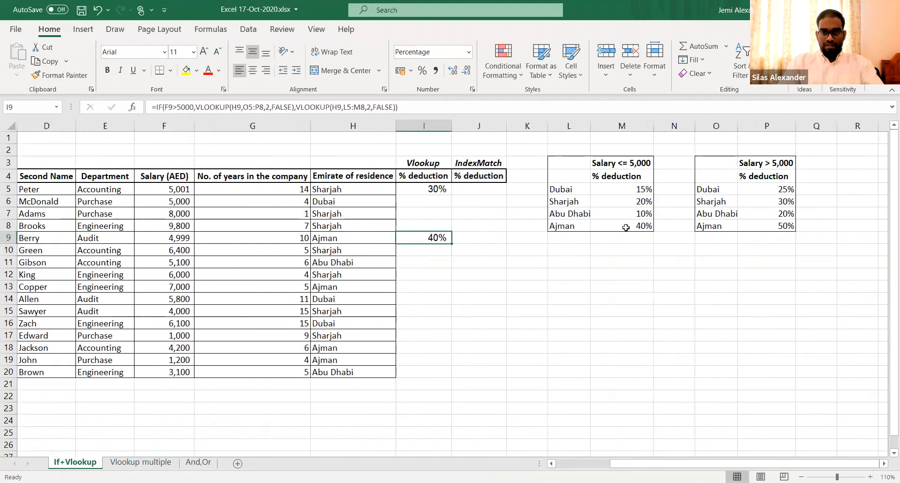
# - Set the salary in F9 to 5000 to test the boundary of the IF condition
pyautogui.click(177, 239)
pyautogui.write('5,000')
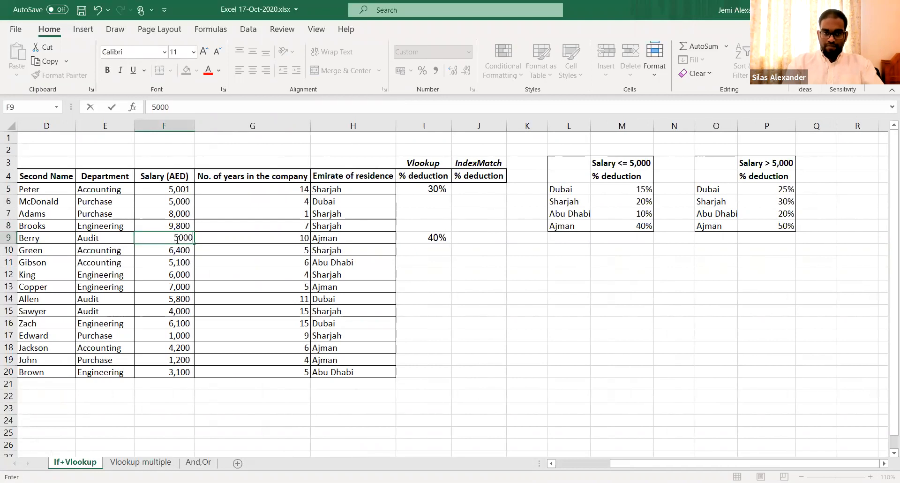
pyautogui.press('Return')
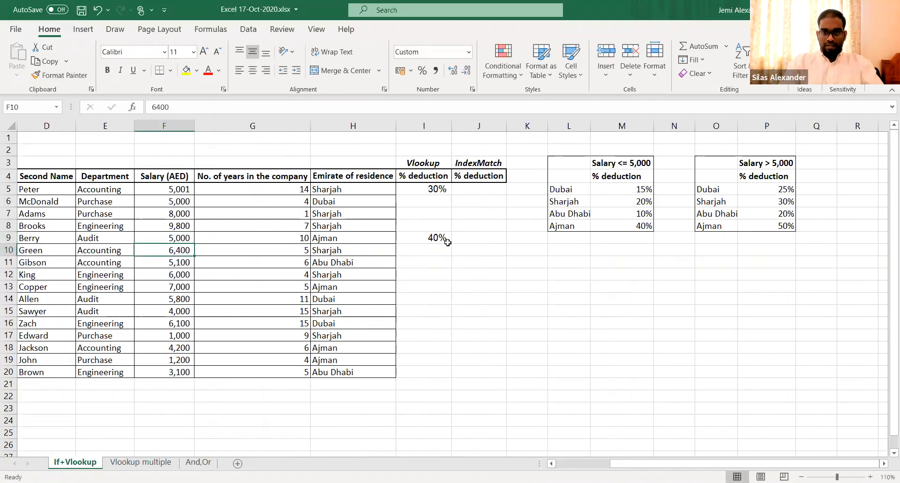
# - Change the salary in F9 to 5001 and check the resulting % deduction in I9
pyautogui.click(178, 240)
pyautogui.doubleClick(178, 240)
pyautogui.press('BackSpace')
pyautogui.write('1')
pyautogui.press('Tab')
pyautogui.press('Right')
pyautogui.press('Right')
pyautogui.press('Right')
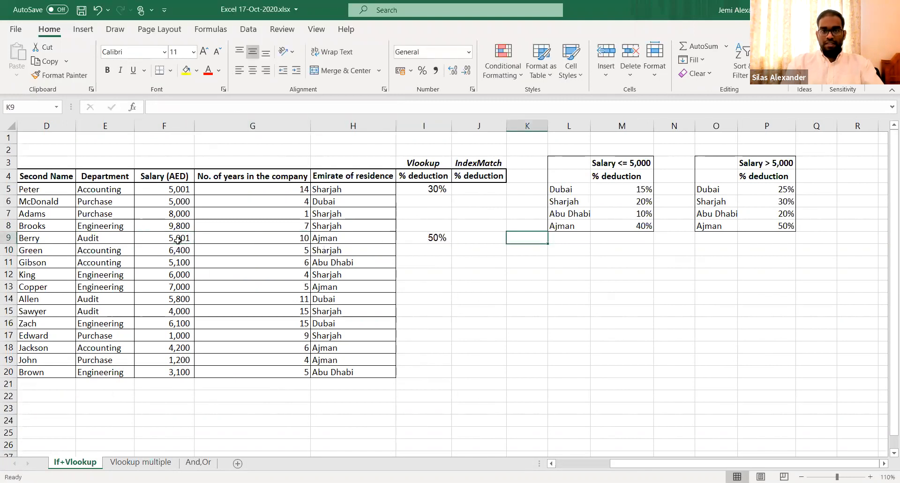
pyautogui.press('Left')
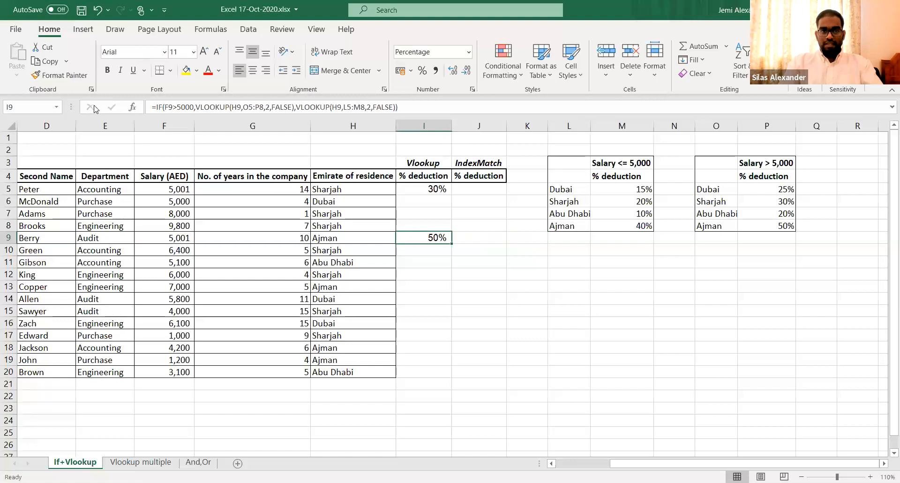
# - Examine the logical test of the IF formula in I9 and compare its result with Ajman's rate in the Salary > 5,000 table
pyautogui.click(181, 107)
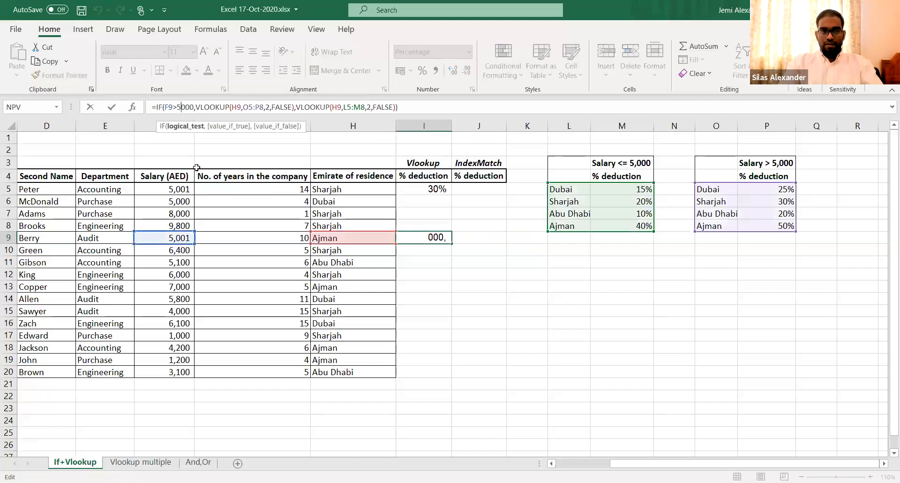
pyautogui.press('Escape')
pyautogui.press('Right')
pyautogui.press('Left')
pyautogui.press('Right')
pyautogui.press('Right')
pyautogui.press('Right')
pyautogui.press('Right')
pyautogui.press('Right')
pyautogui.press('Right')
pyautogui.press('Right')
pyautogui.press('Right')
pyautogui.press('Right')
pyautogui.press('Right')
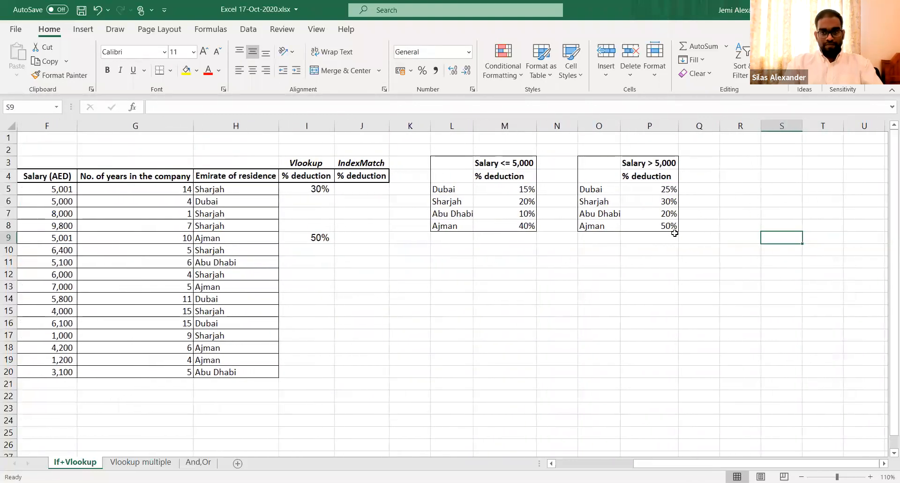
pyautogui.click(668, 225)
pyautogui.click(317, 228)
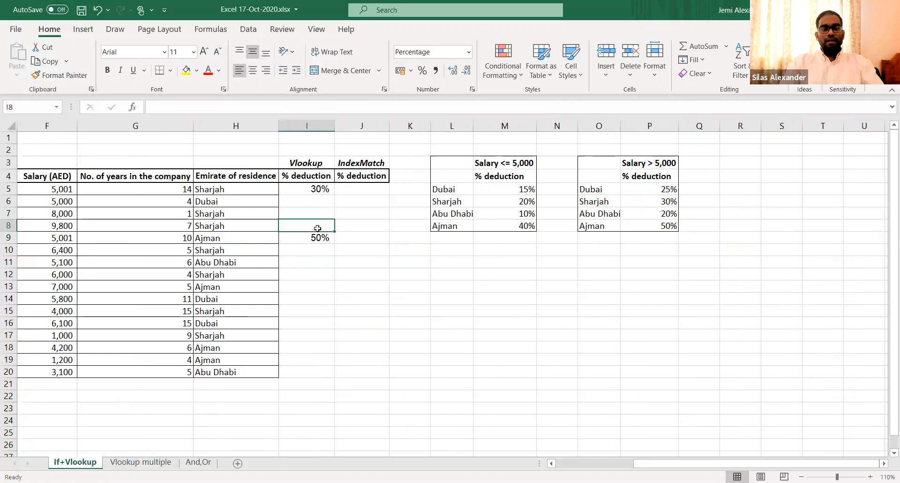
pyautogui.click(317, 242)
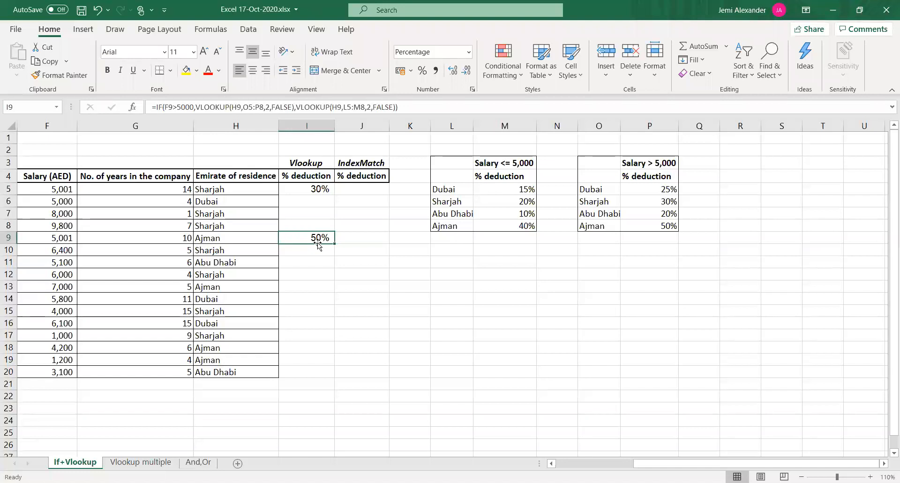
# - Inspect the logical test and value-if-true arguments of the IF formula in I9 without editing them
pyautogui.click(186, 107)
pyautogui.click(197, 107)
pyautogui.press('Right')
pyautogui.press('Right')
pyautogui.press('Right')
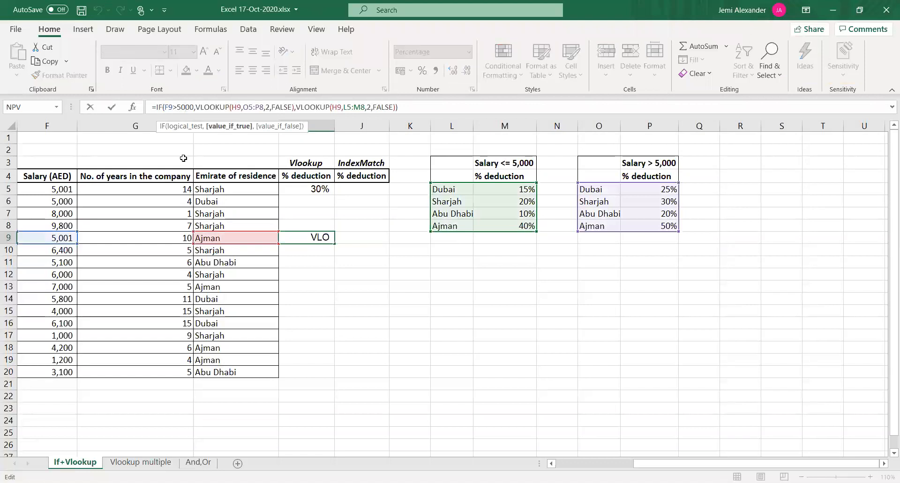
pyautogui.press('Escape')
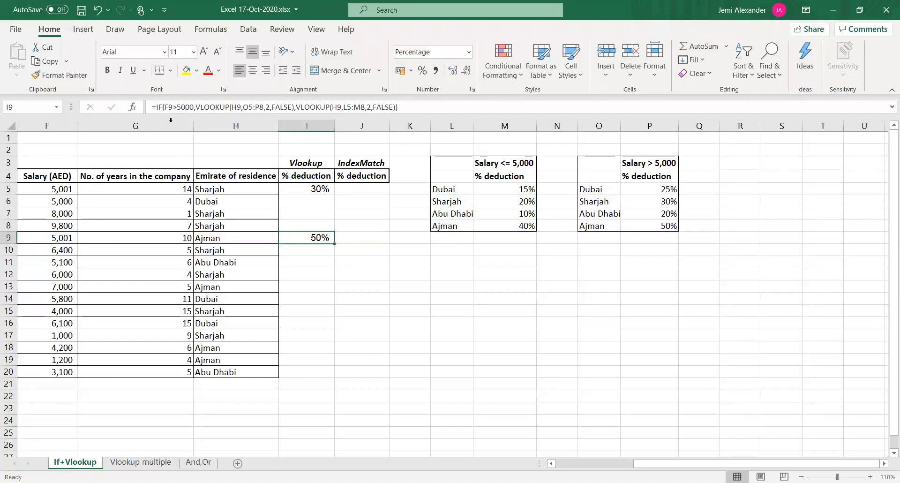
# - Review the IF formula of I9 in the Function Arguments dialog, closing it without changes
pyautogui.click(85, 30)
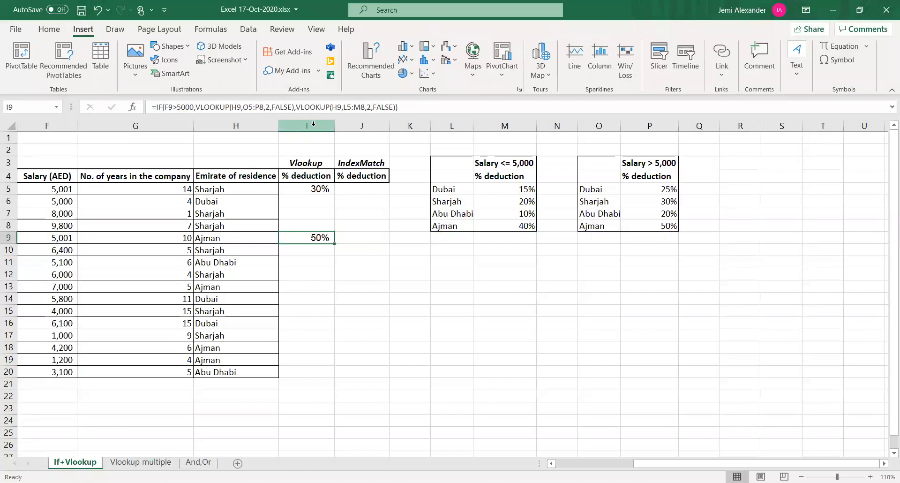
pyautogui.click(210, 29)
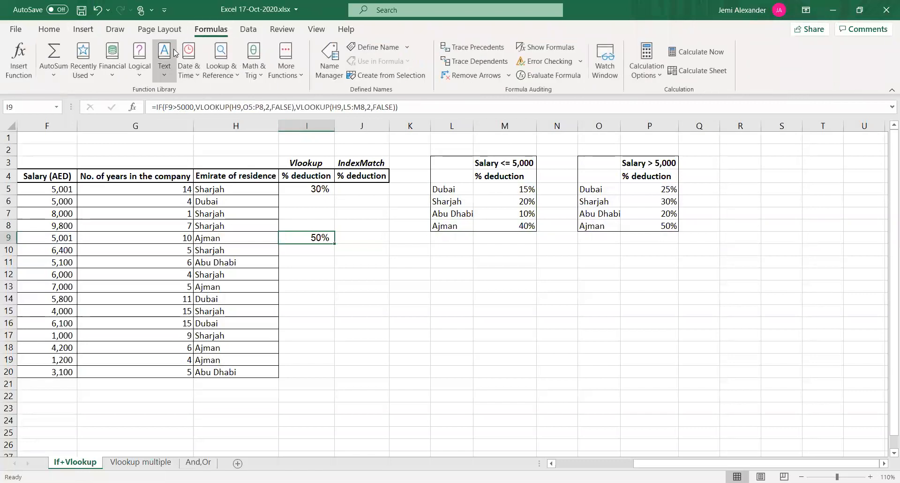
pyautogui.click(19, 56)
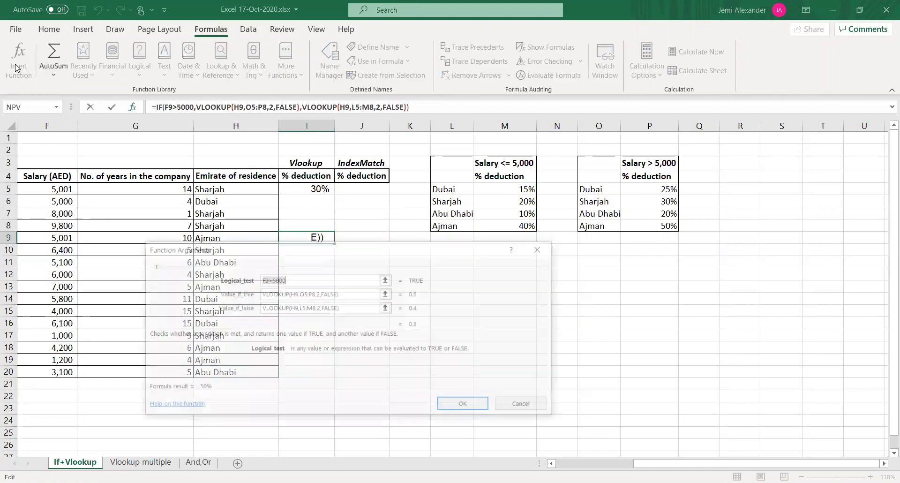
pyautogui.click(319, 276)
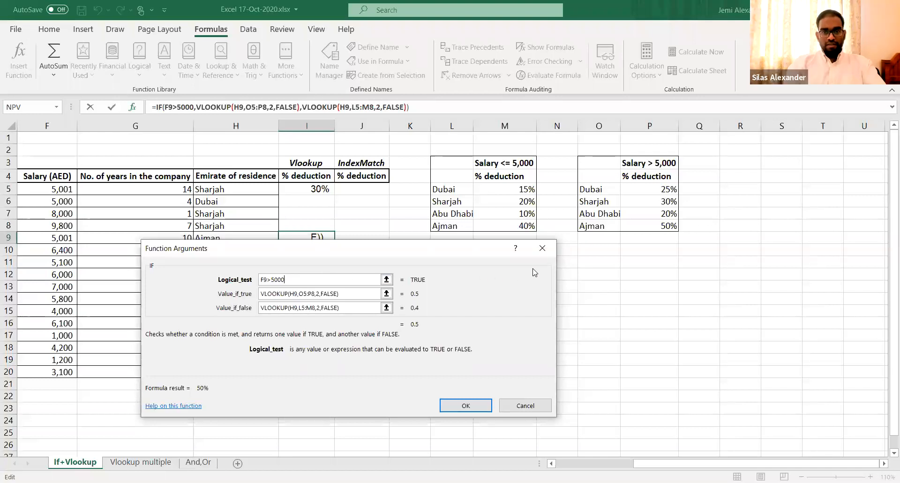
pyautogui.click(542, 248)
pyautogui.click(18, 58)
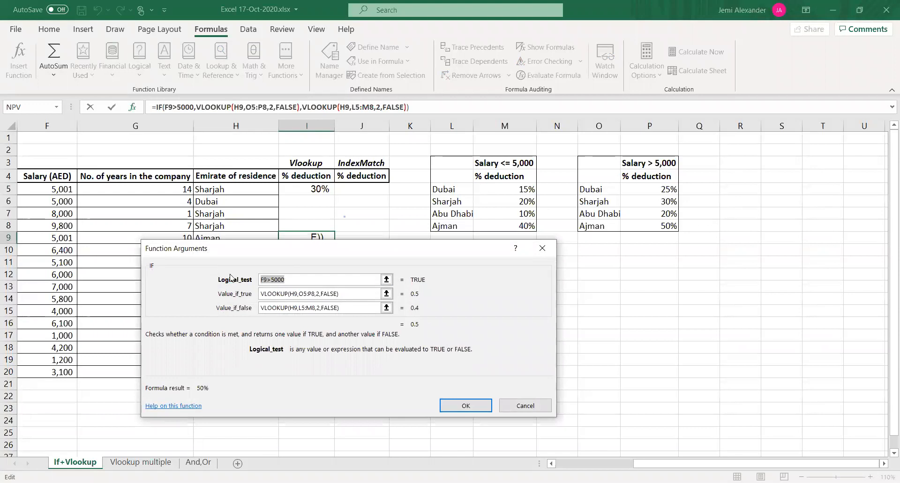
pyautogui.click(546, 248)
pyautogui.click(378, 251)
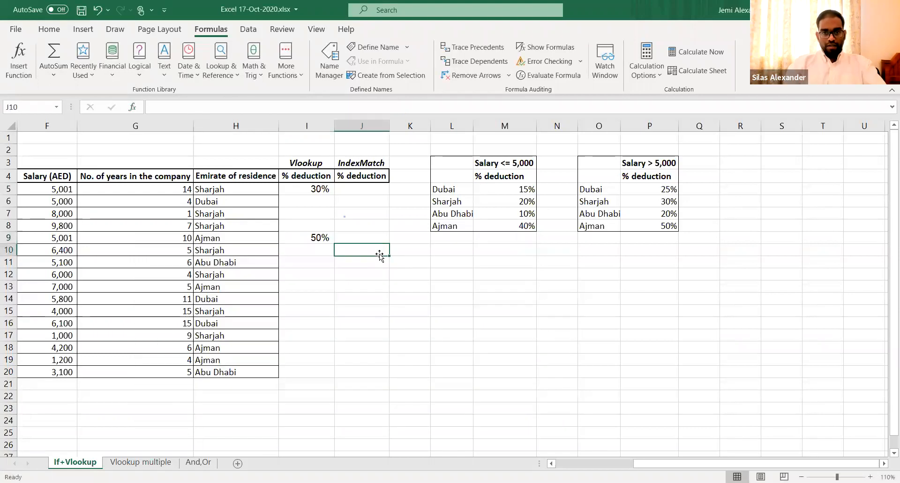
# - Insert an IF function in I11 with the logical test F11<=5000
pyautogui.click(311, 260)
pyautogui.click(19, 59)
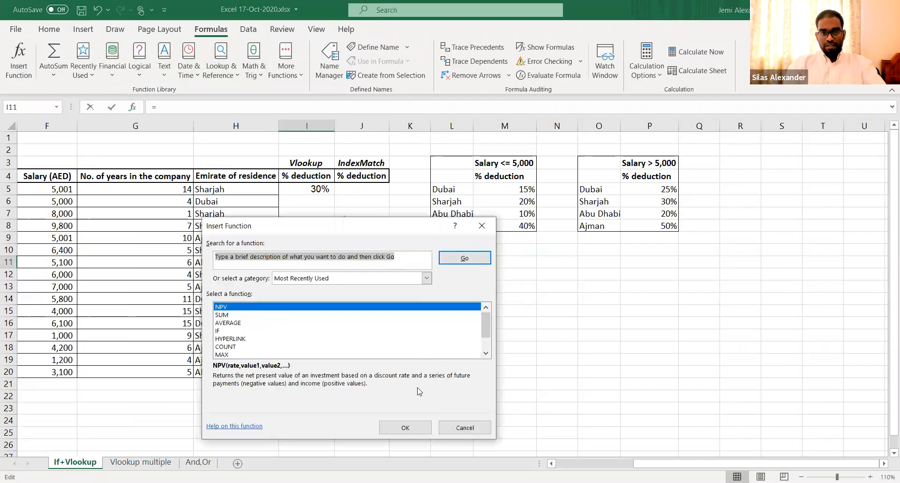
pyautogui.click(223, 325)
pyautogui.click(222, 331)
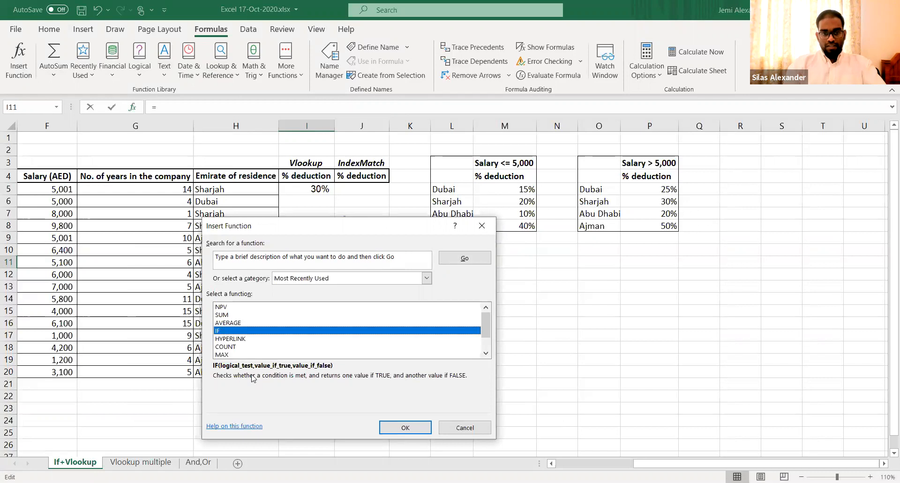
pyautogui.click(405, 427)
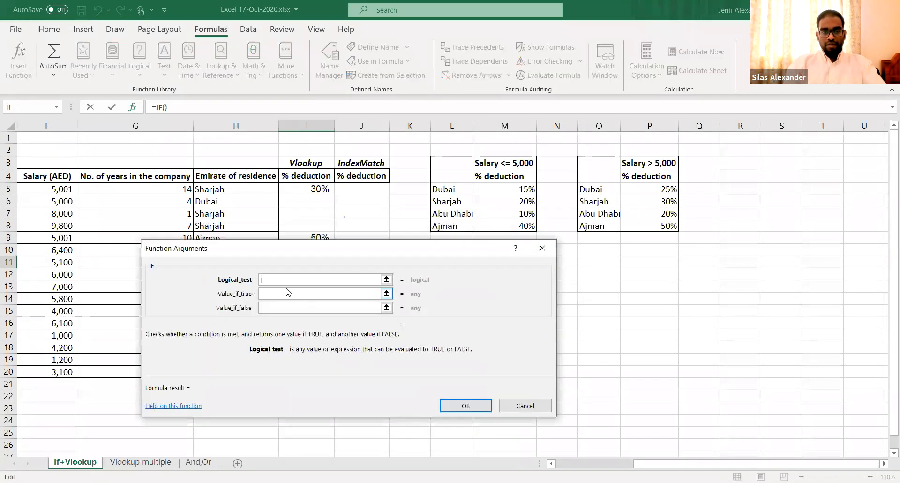
pyautogui.moveTo(271, 248); pyautogui.dragTo(269, 319)
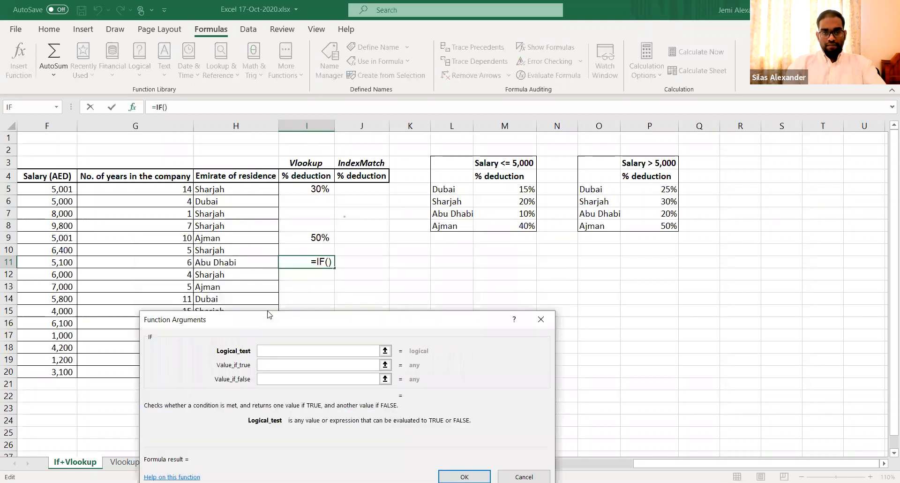
pyautogui.click(64, 263)
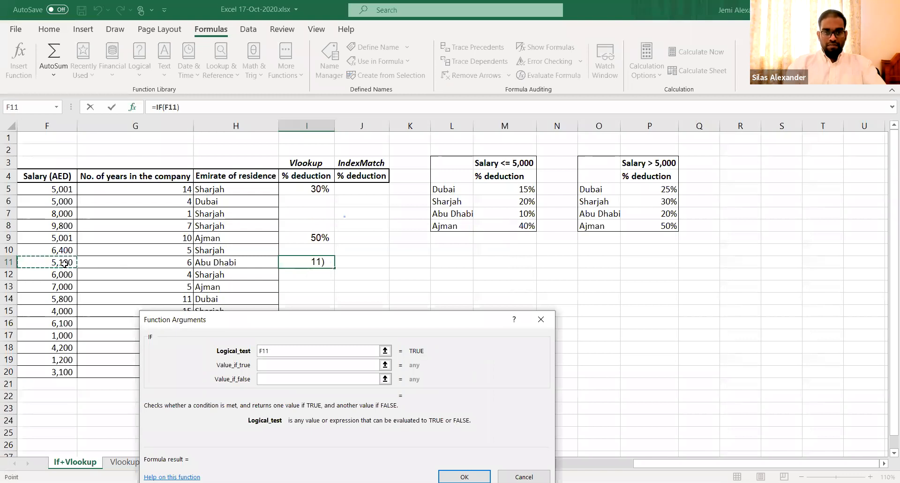
pyautogui.write('<')
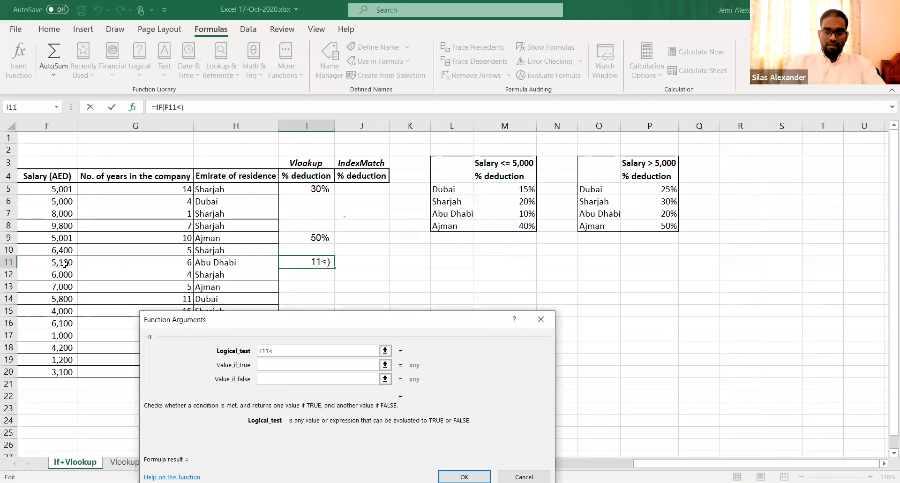
pyautogui.write('=5000')
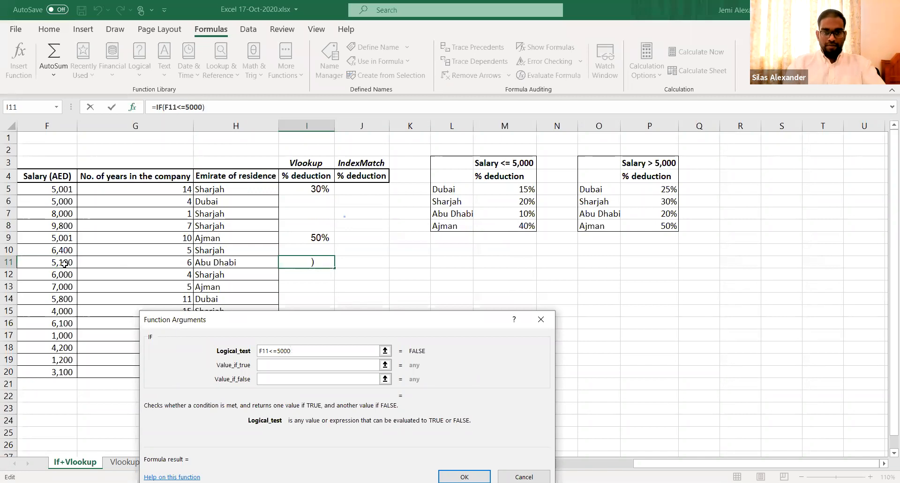
# - Enter vlookup(H11,L5:M8,2,FALSE as the value if true, using the Salary <= 5,000 table
pyautogui.click(288, 364)
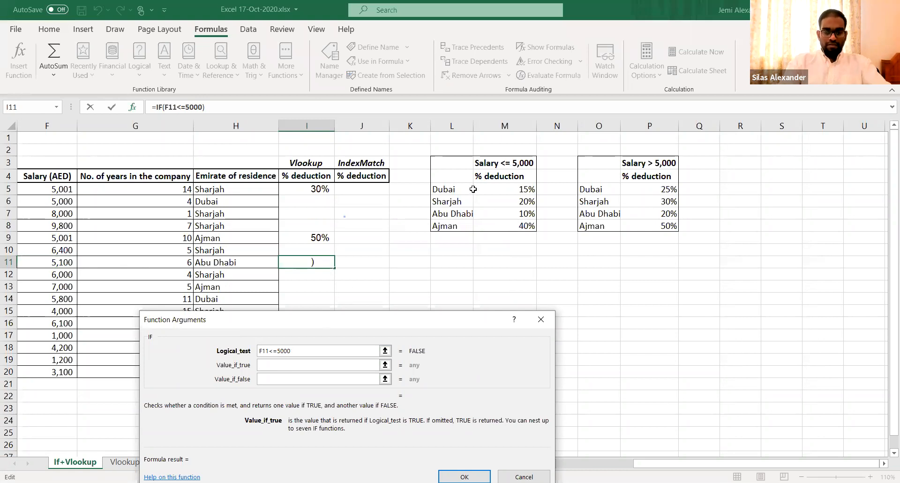
pyautogui.write('vloo')
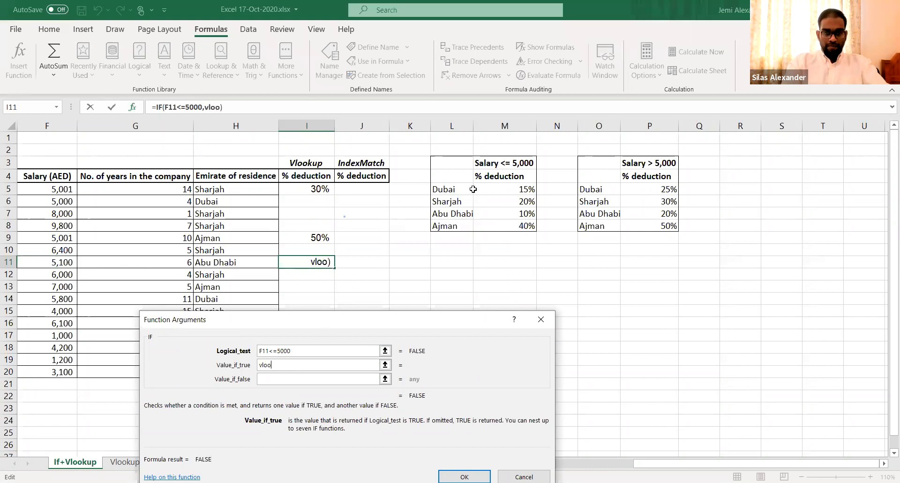
pyautogui.write('kup')
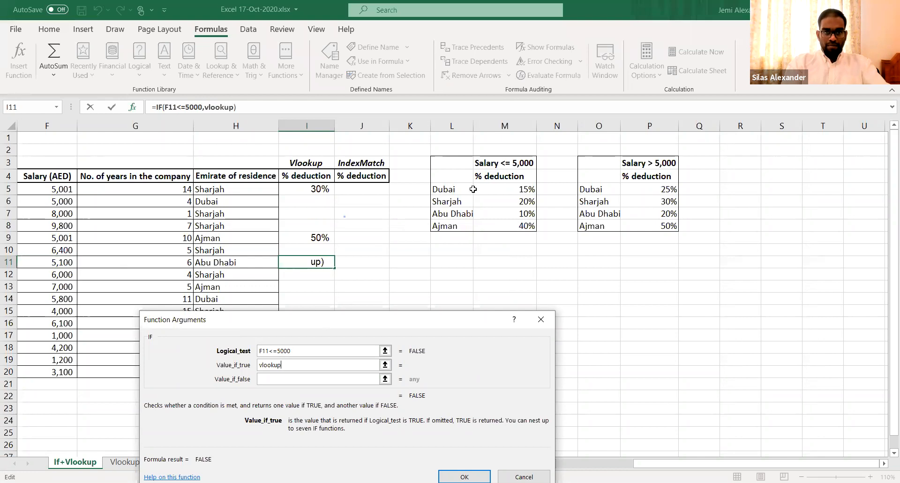
pyautogui.write('(')
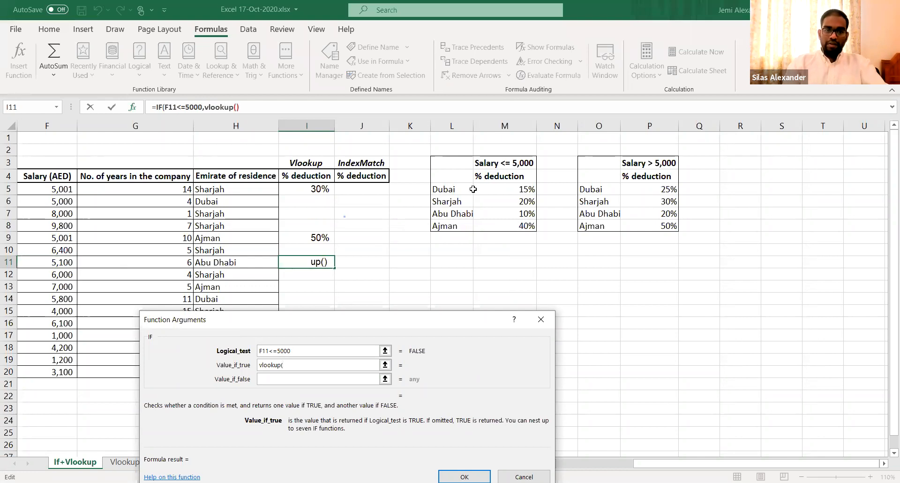
pyautogui.click(250, 261)
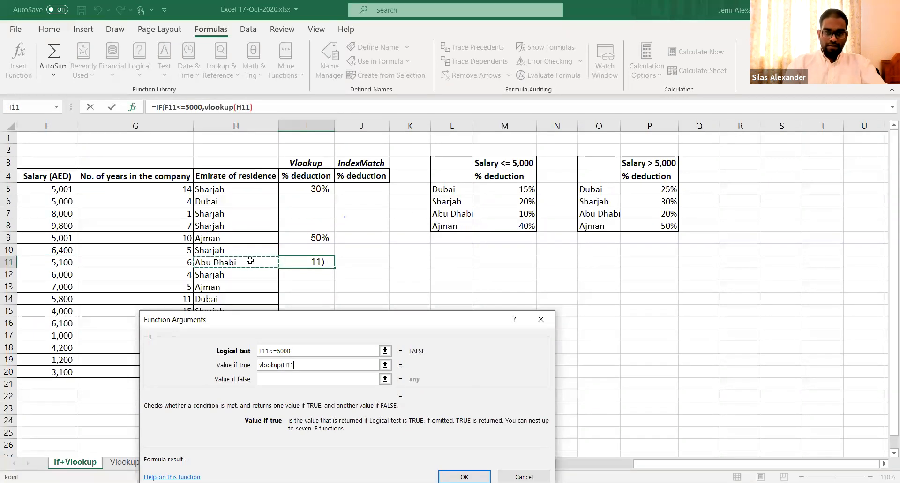
pyautogui.write(',')
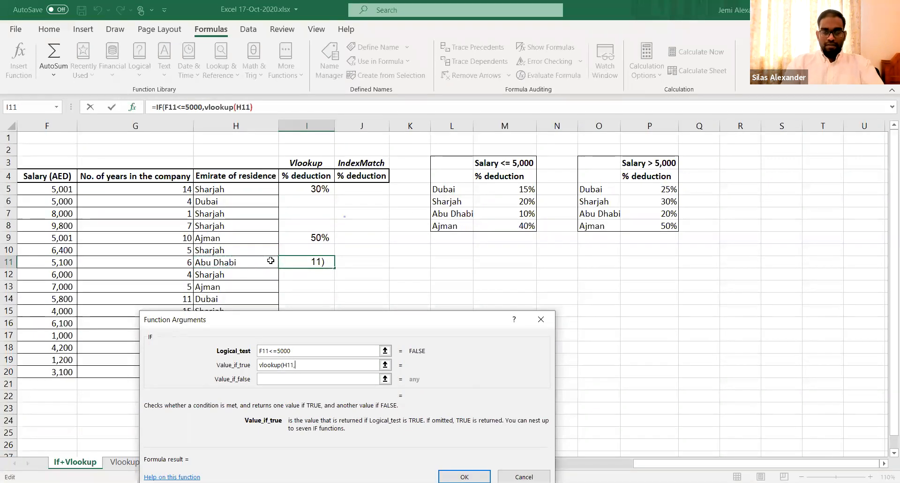
pyautogui.click(459, 189)
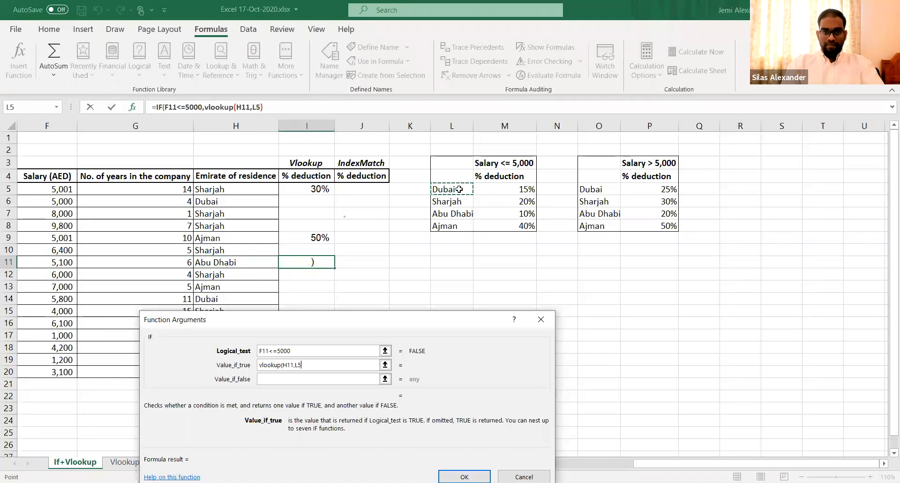
pyautogui.moveTo(459, 189); pyautogui.dragTo(492, 223)
pyautogui.write(',')
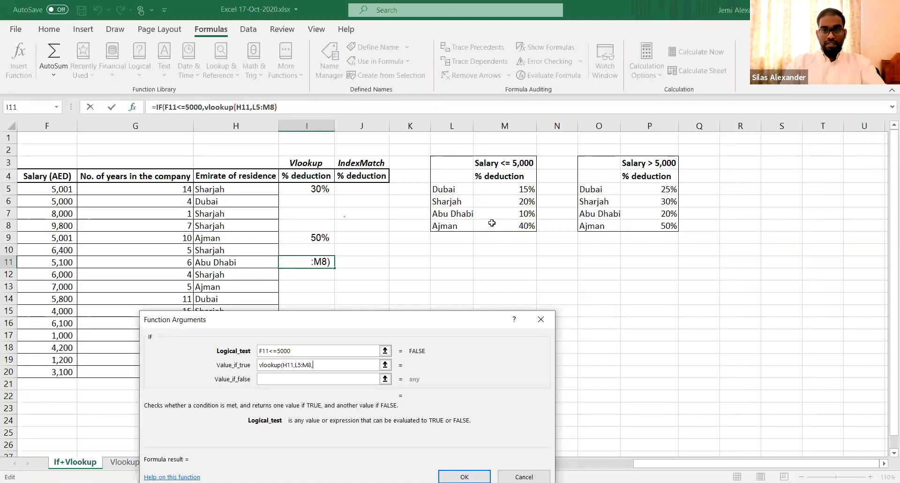
pyautogui.write('2,FALSE')
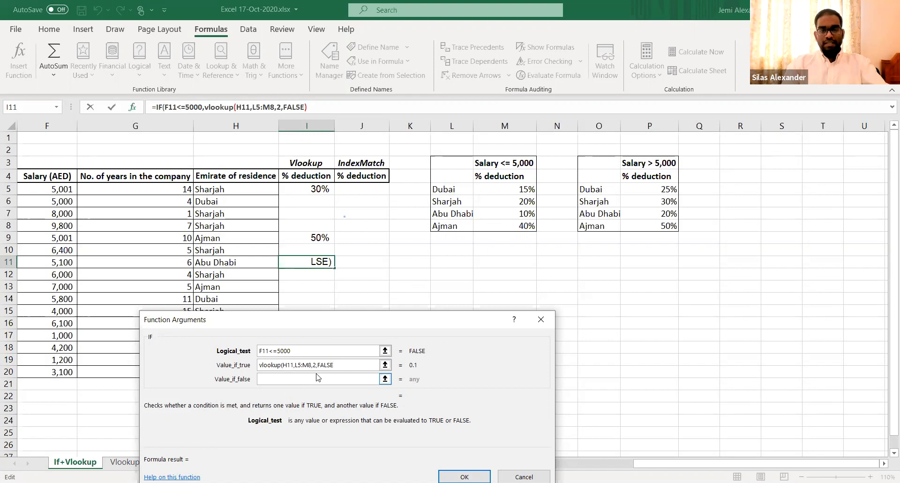
# - Enter VLOOKUP(H11,O5:P8,2,FALSE) as the value if false, using the Salary > 5,000 table, and submit the IF formula
pyautogui.click(291, 379)
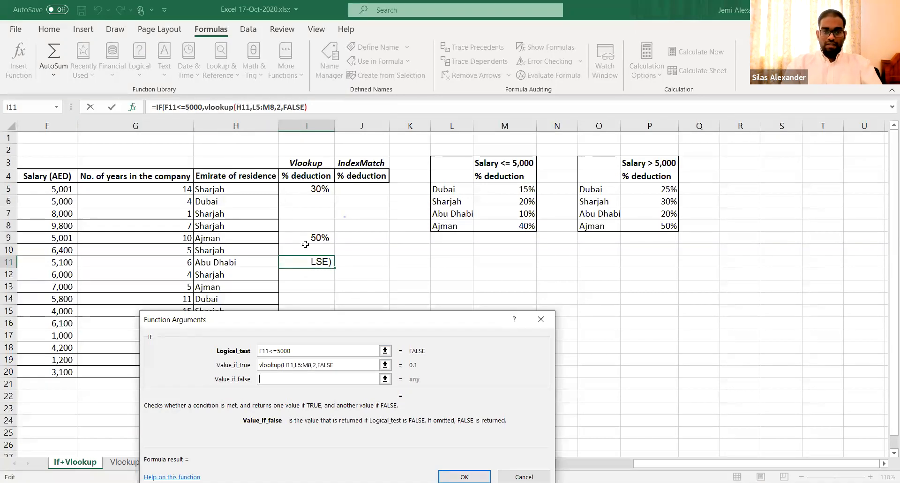
pyautogui.write('VLOOKUP')
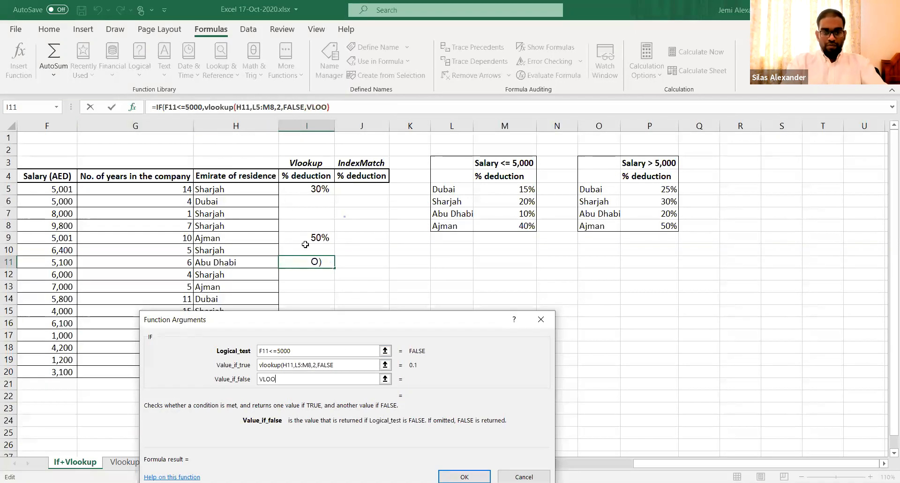
pyautogui.write('(H11')
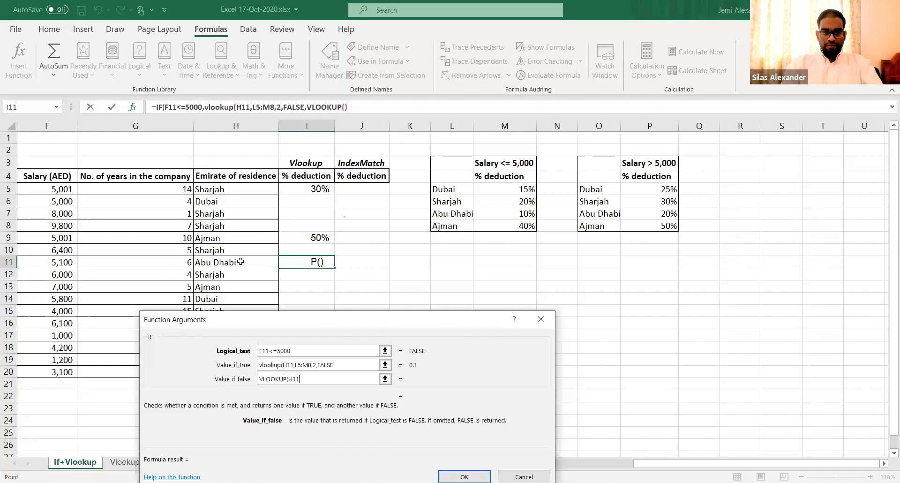
pyautogui.click(241, 262)
pyautogui.write(',')
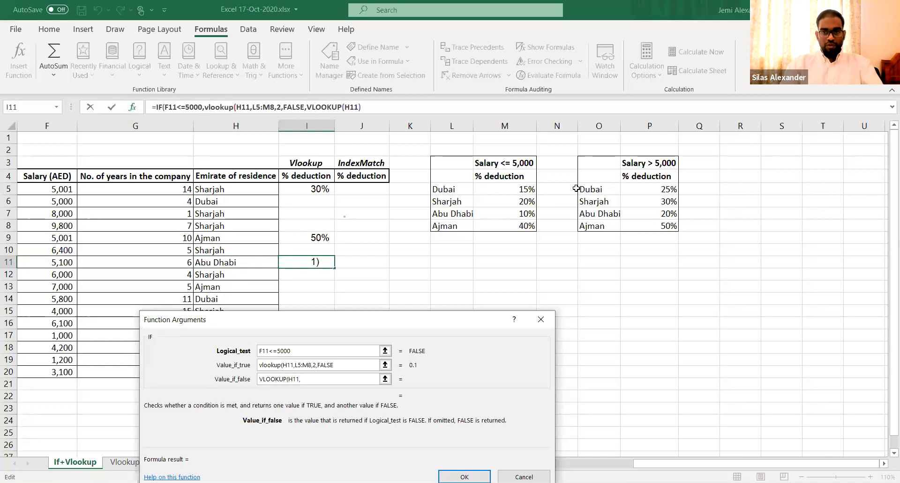
pyautogui.click(599, 190)
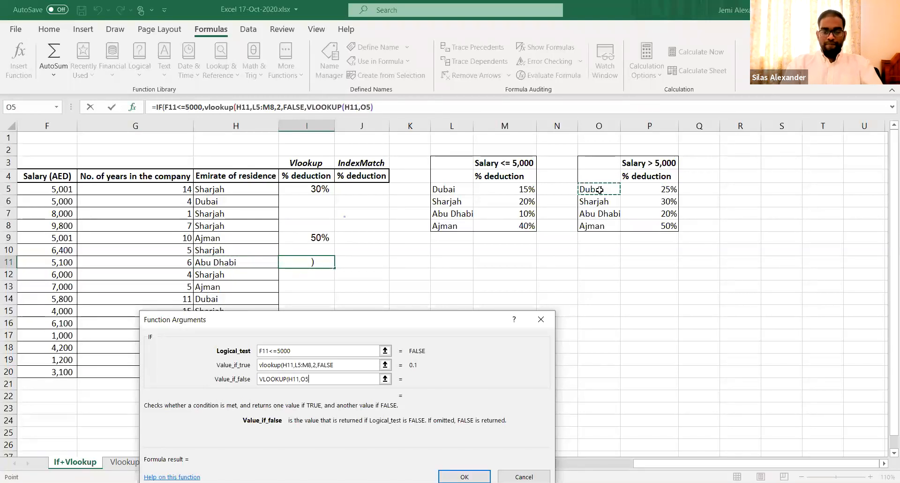
pyautogui.moveTo(600, 189); pyautogui.dragTo(633, 225)
pyautogui.write(',')
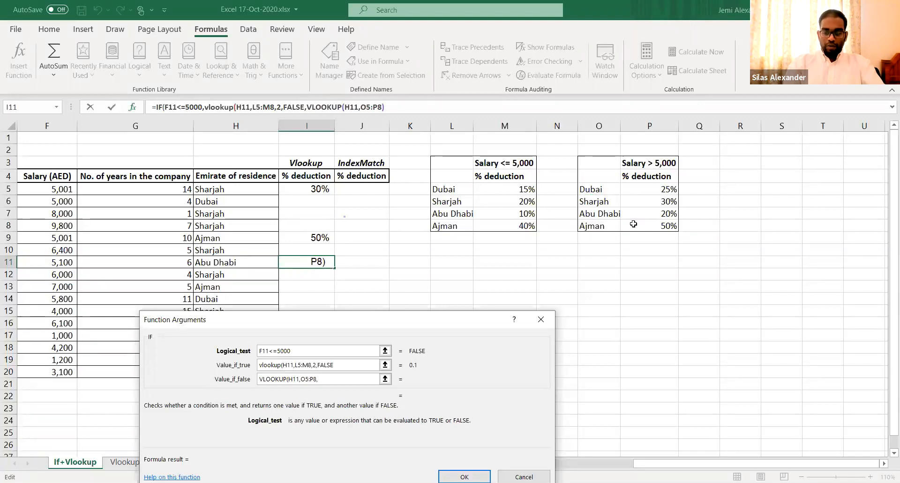
pyautogui.write('2')
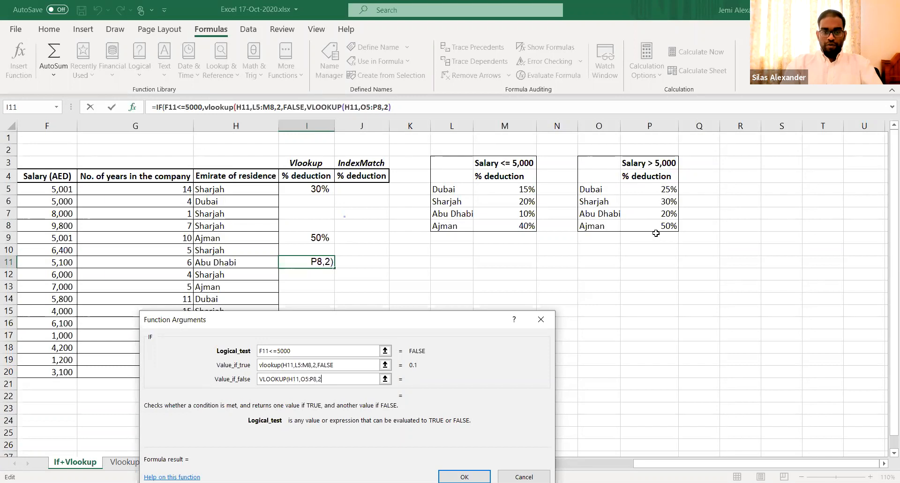
pyautogui.write(',FALSE')
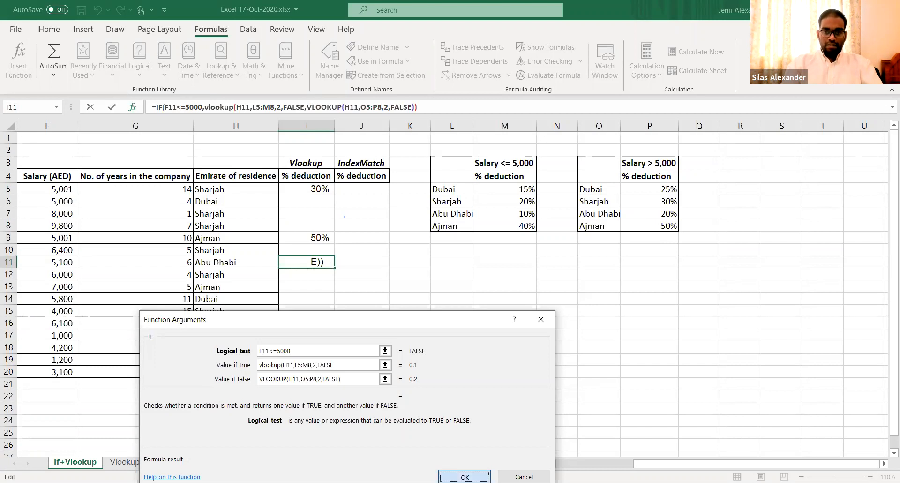
pyautogui.click(471, 477)
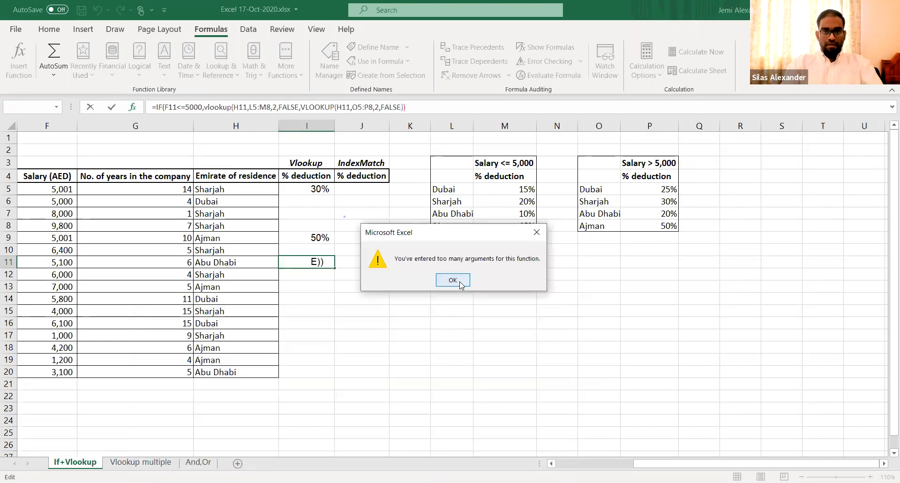
pyautogui.click(452, 280)
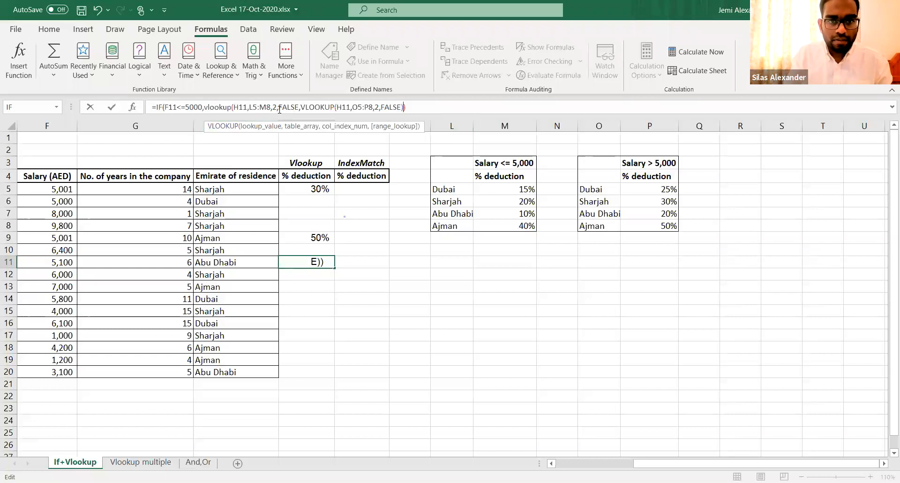
# - Add the closing parenthesis after the first VLOOKUP's FALSE argument and commit the formula in I11
pyautogui.click(302, 107)
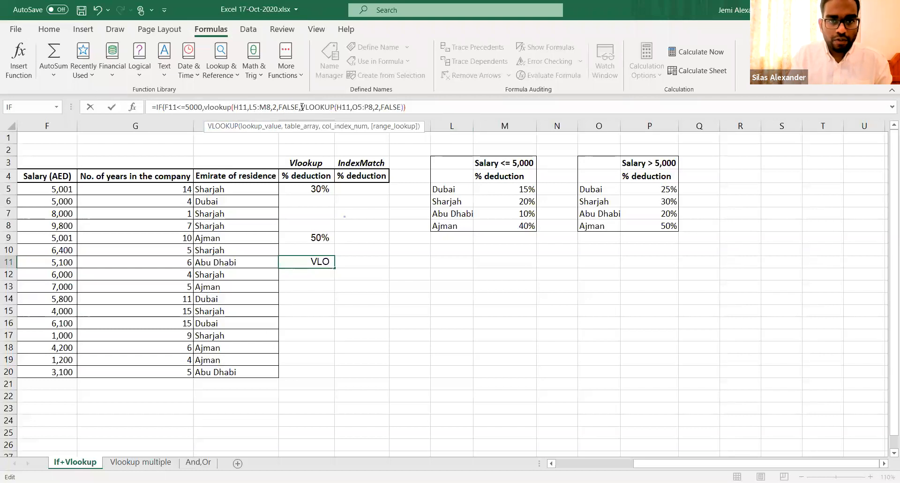
pyautogui.press('Left')
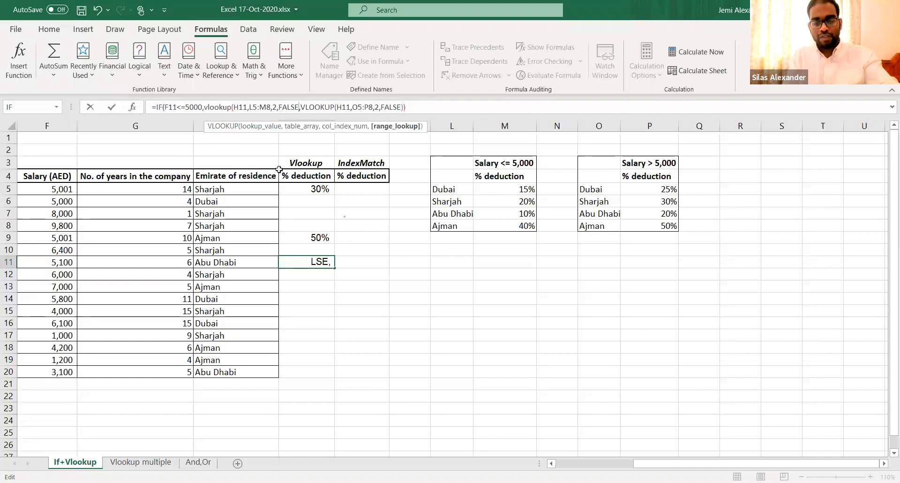
pyautogui.write(')')
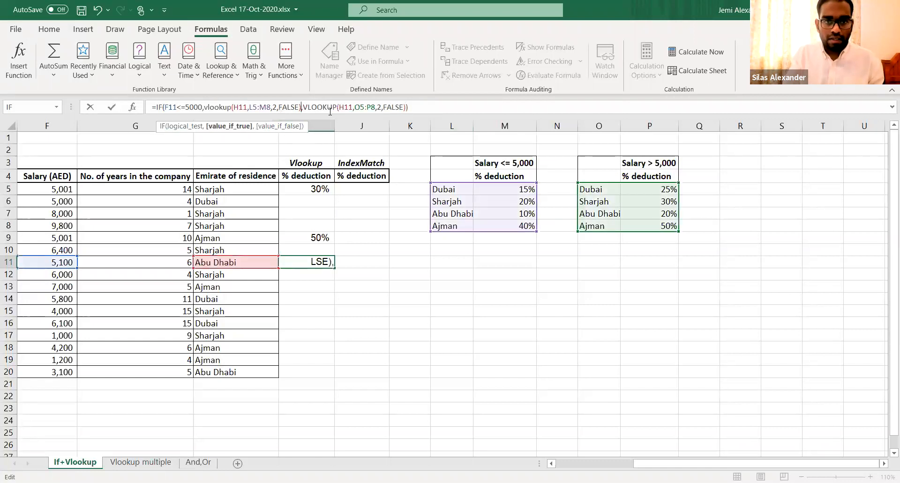
pyautogui.press('Return')
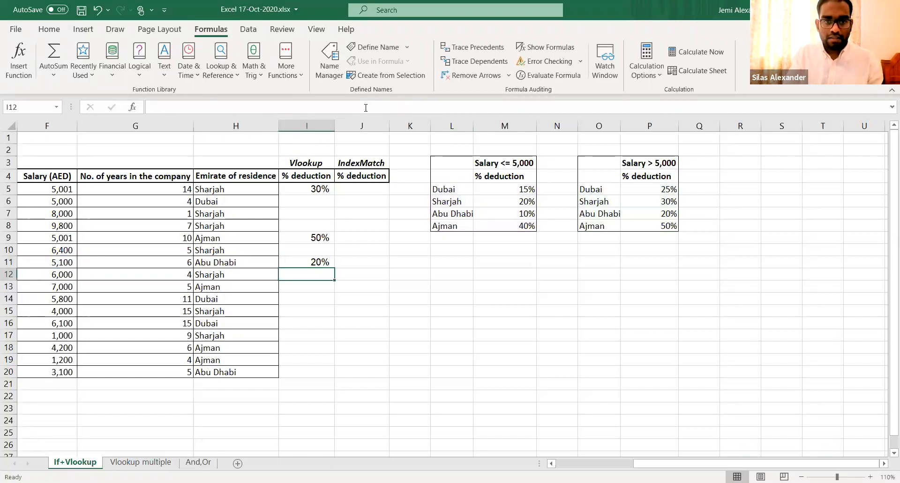
# - Review the formula in I11 against the emirate in H11 and the rest of row 11
pyautogui.click(319, 261)
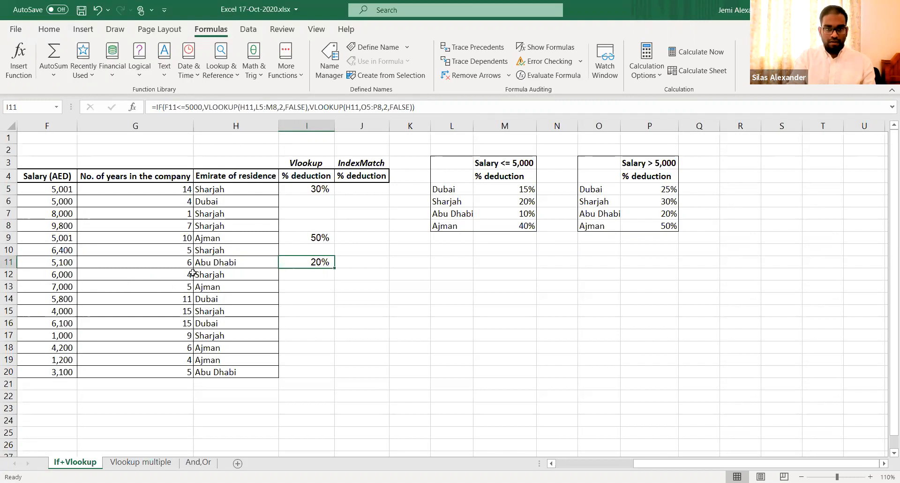
pyautogui.click(205, 265)
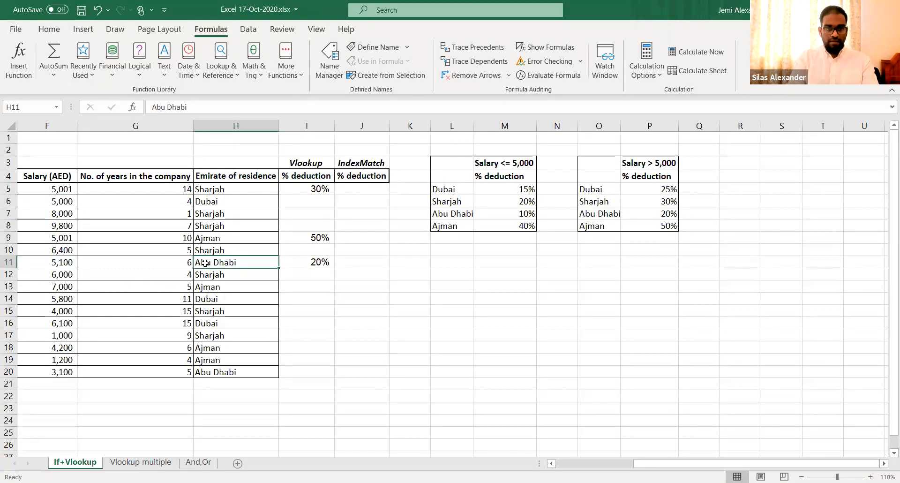
pyautogui.hotkey('shift', 'space')
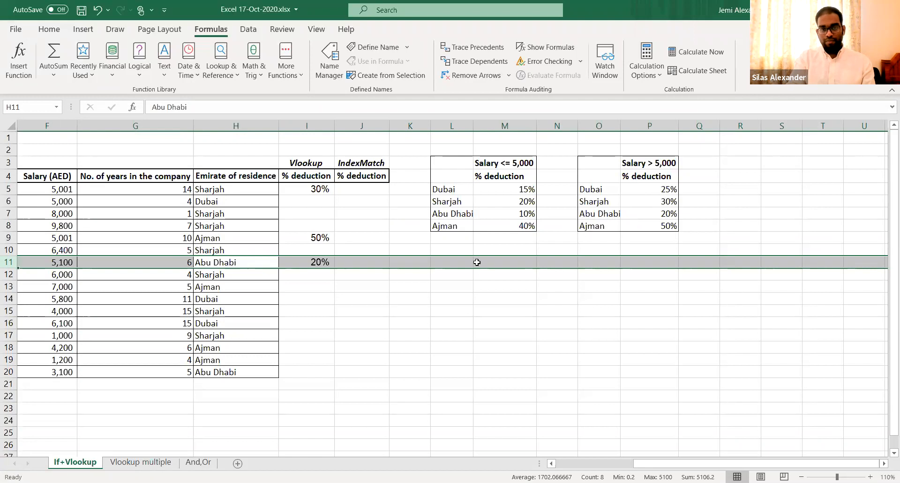
# - Inspect the IF formula in I11 with Evaluate Formula, evaluate its F11 reference, and close the evaluation
pyautogui.click(302, 262)
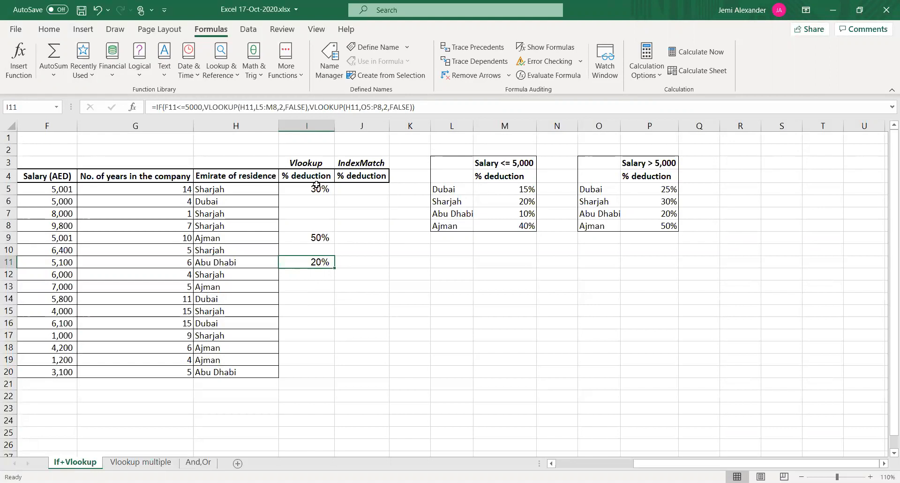
pyautogui.click(550, 75)
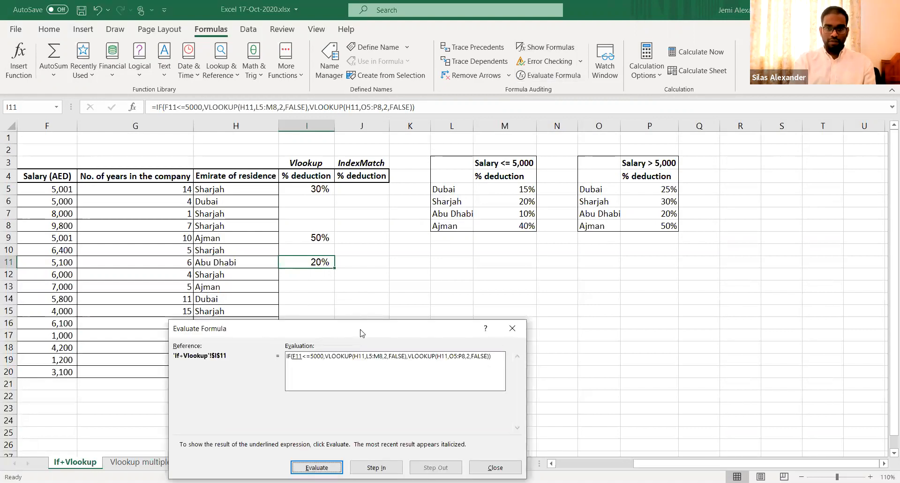
pyautogui.moveTo(363, 333); pyautogui.dragTo(583, 198)
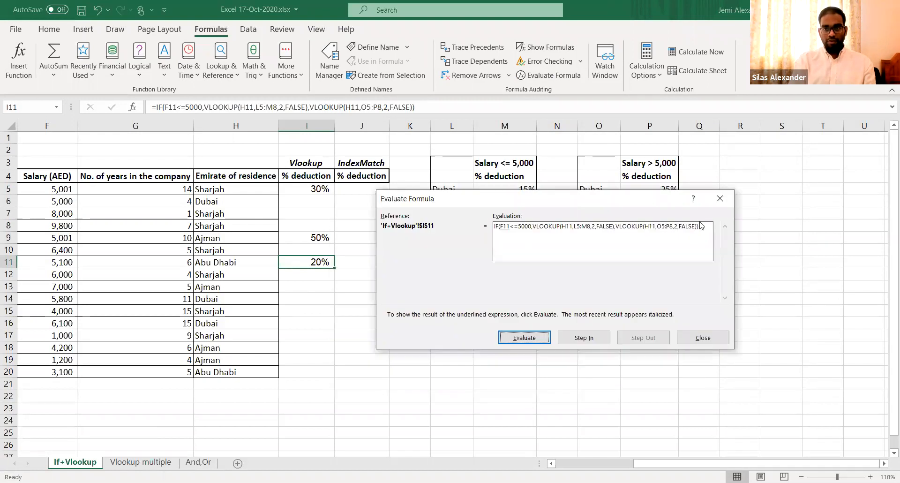
pyautogui.click(718, 199)
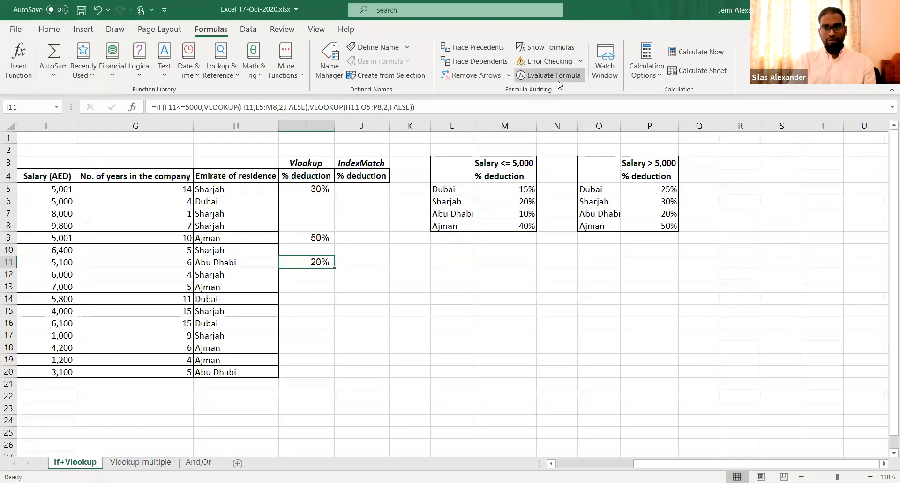
pyautogui.click(551, 75)
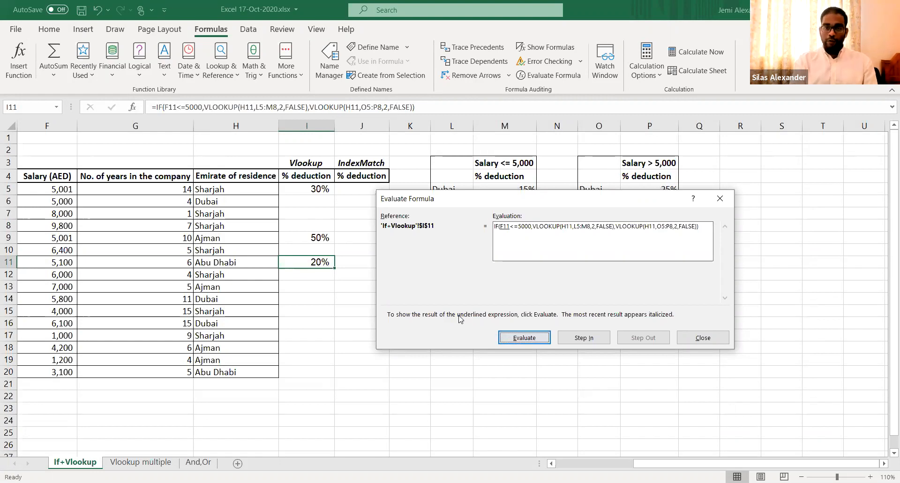
pyautogui.click(534, 341)
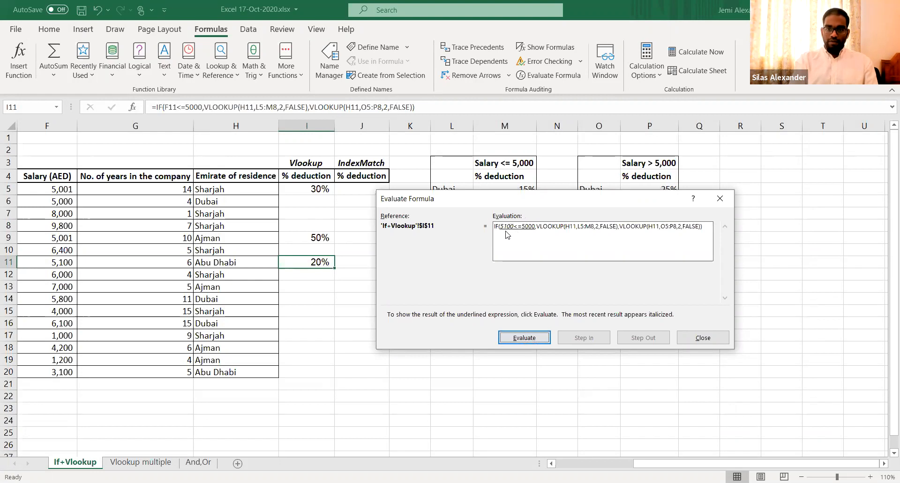
pyautogui.click(705, 338)
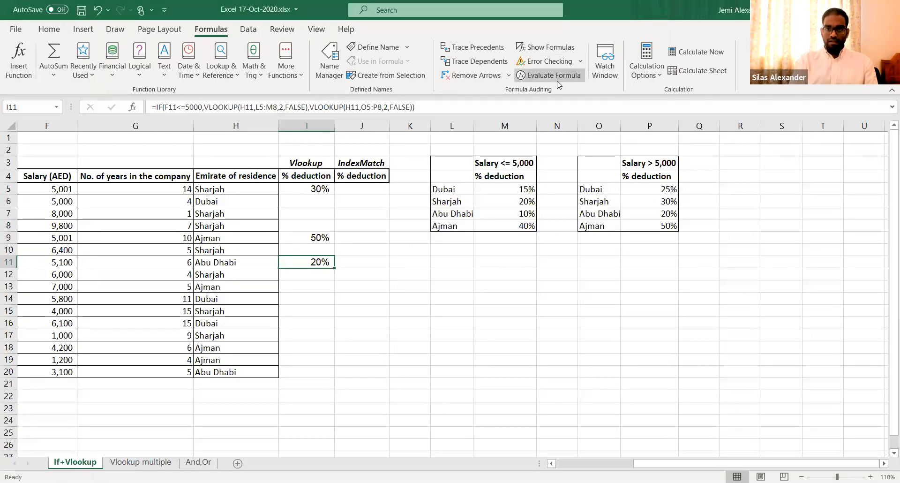
# - Evaluate the I11 formula one expression at a time through to its final result, keeping both deduction tables in view
pyautogui.click(556, 79)
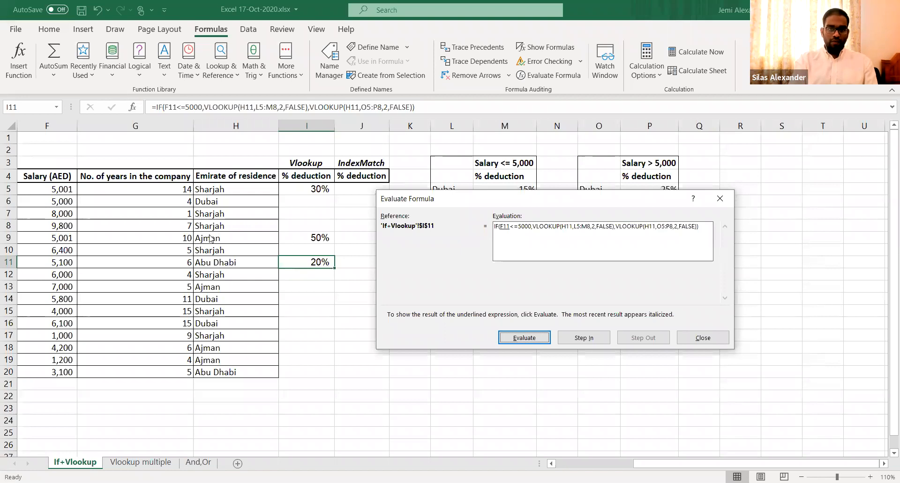
pyautogui.click(538, 339)
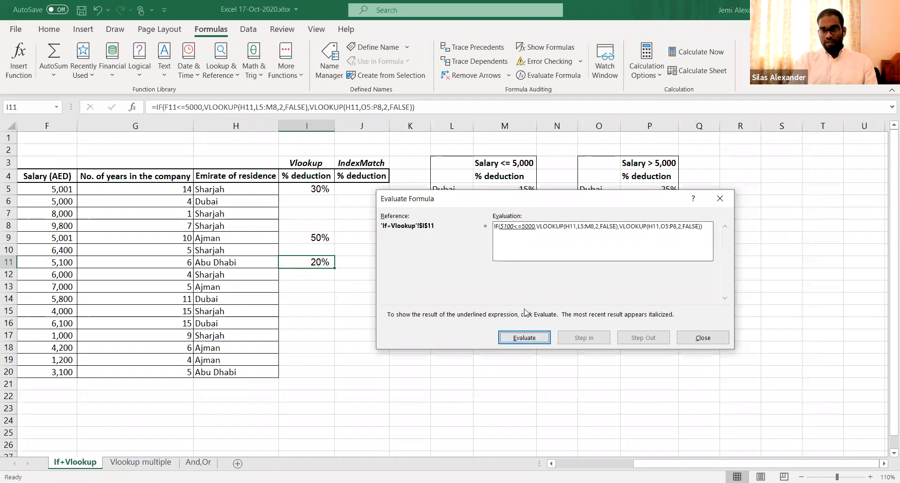
pyautogui.click(528, 334)
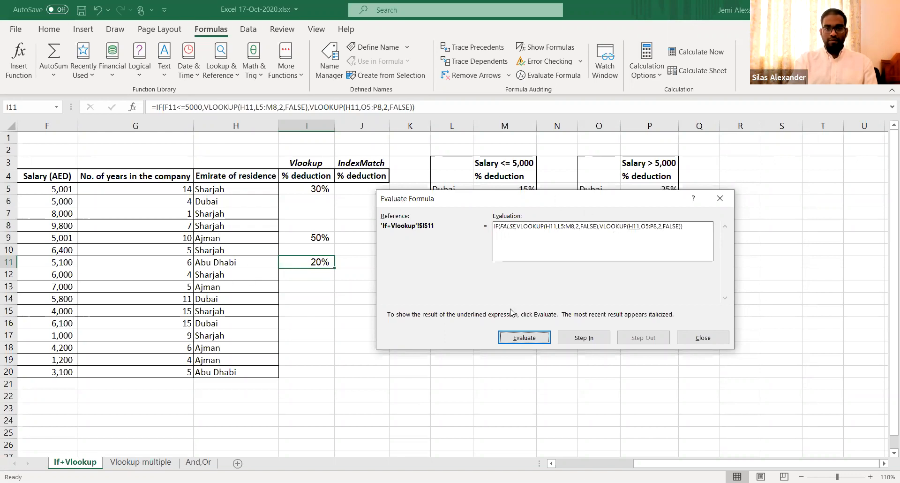
pyautogui.click(533, 338)
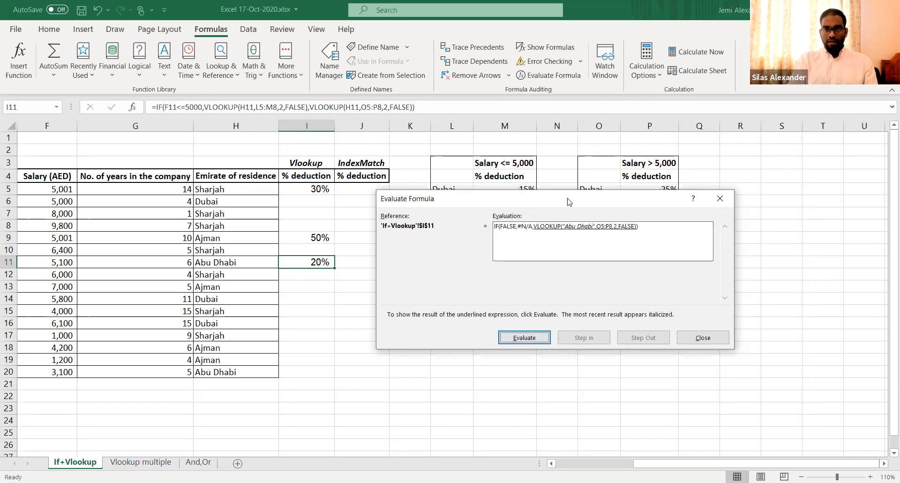
pyautogui.moveTo(569, 202); pyautogui.dragTo(433, 302)
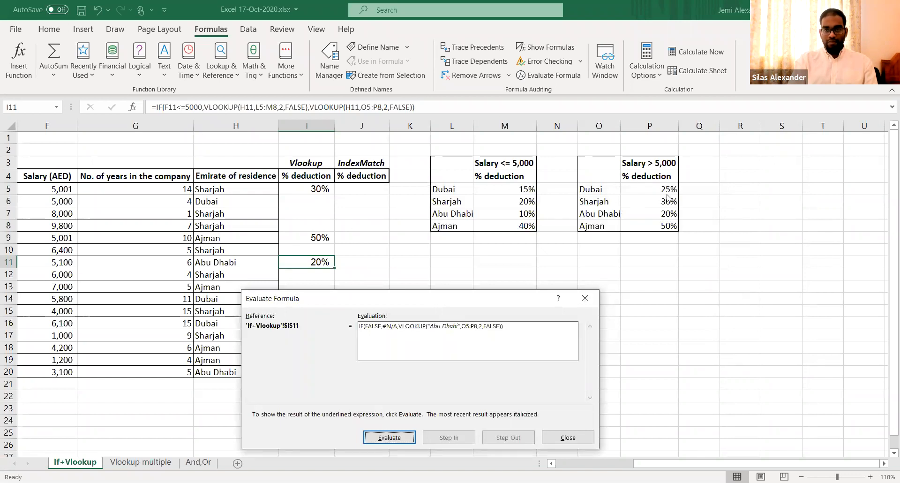
pyautogui.click(400, 438)
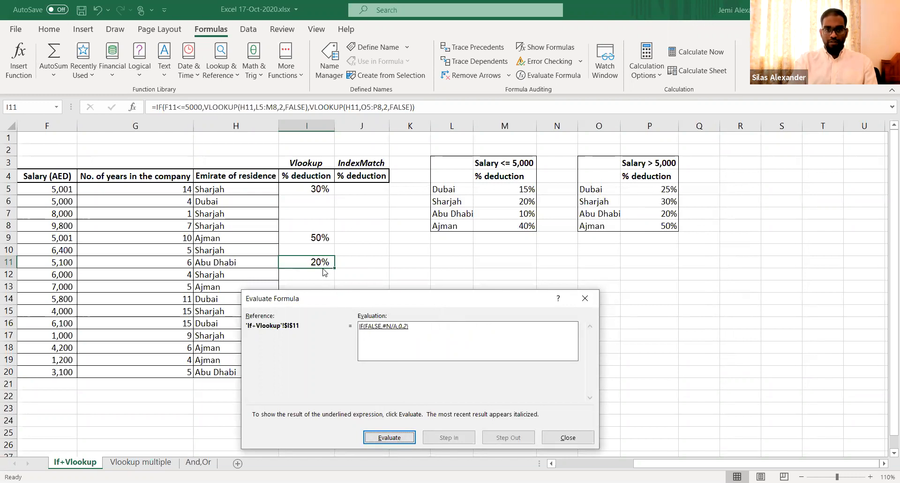
pyautogui.click(379, 441)
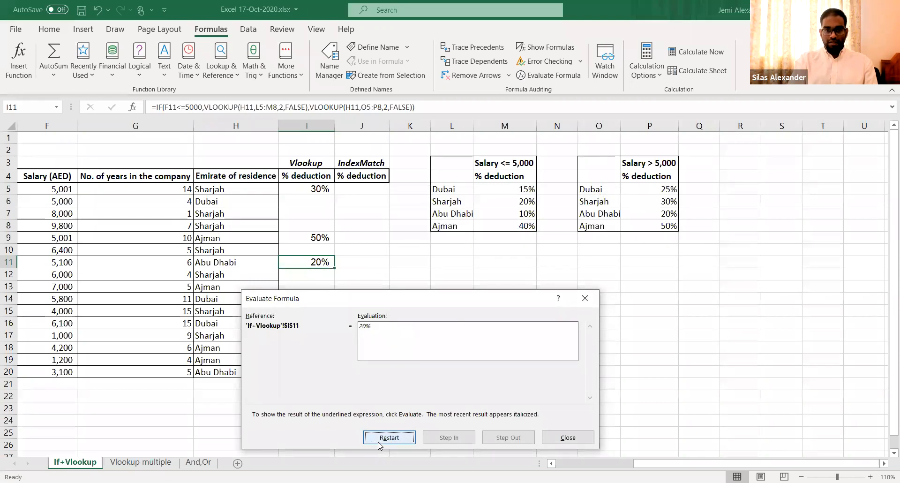
pyautogui.click(565, 436)
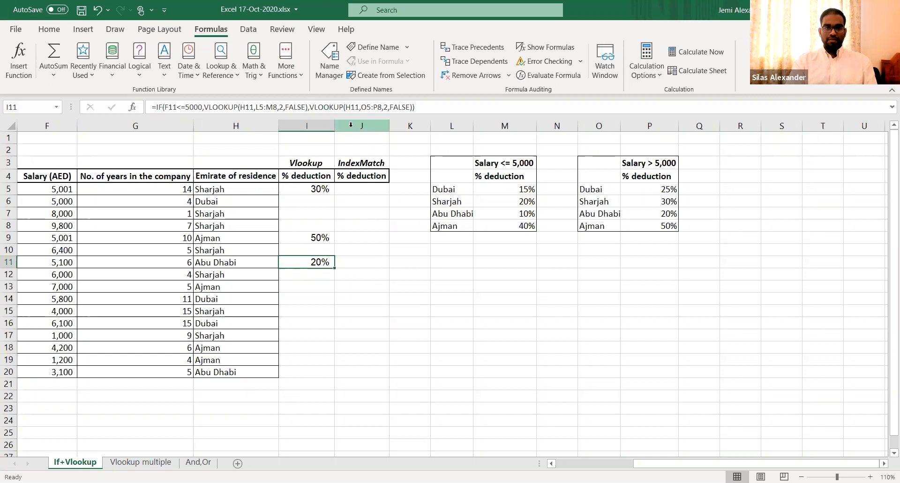
# - Start an IF formula in J5, the first IndexMatch % deduction cell, with the logical test F5<5000
pyautogui.click(313, 189)
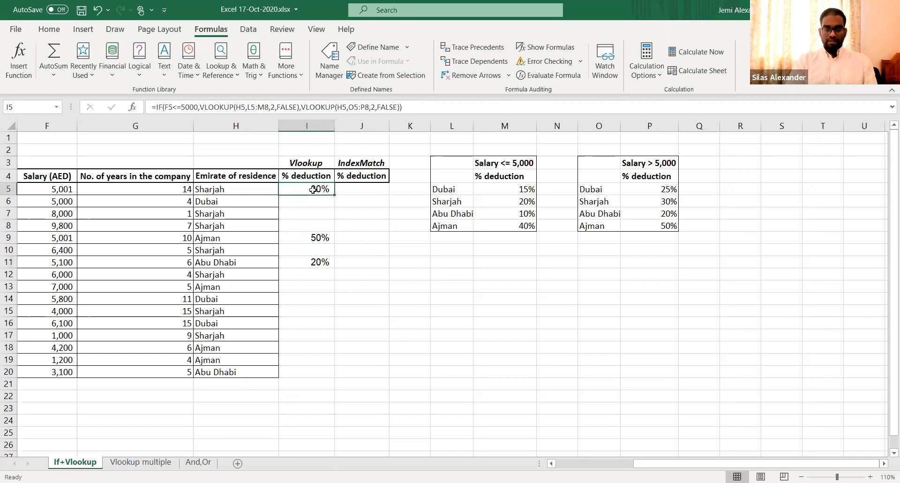
pyautogui.click(353, 190)
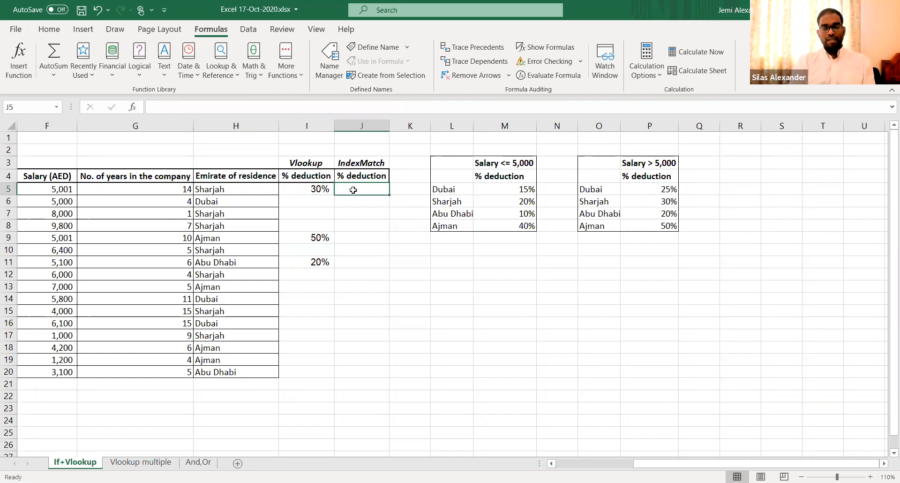
pyautogui.write('=')
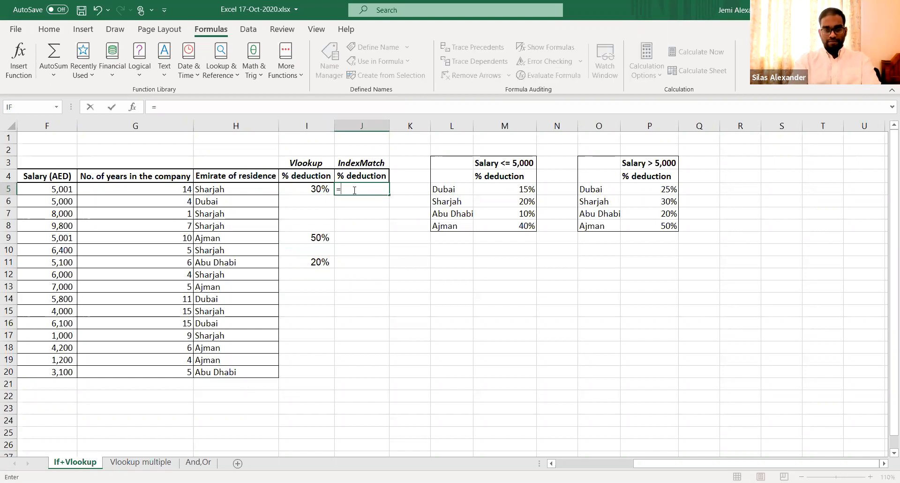
pyautogui.write('IF(')
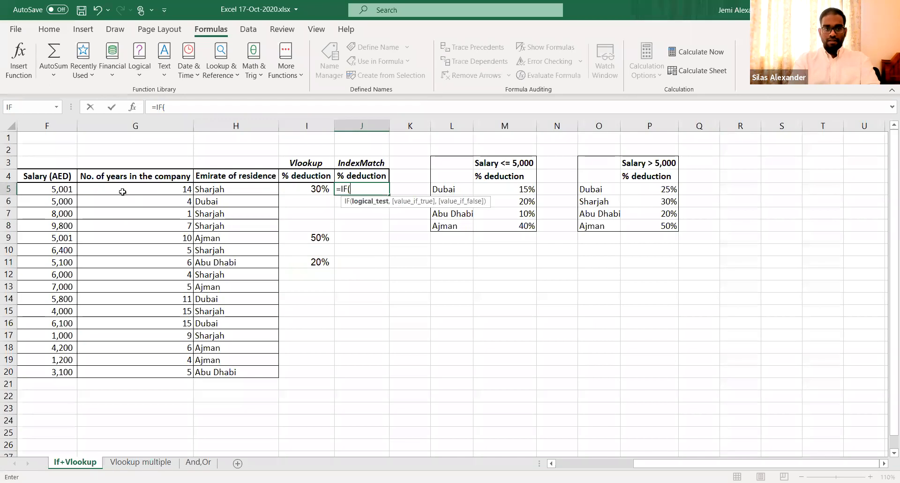
pyautogui.click(66, 187)
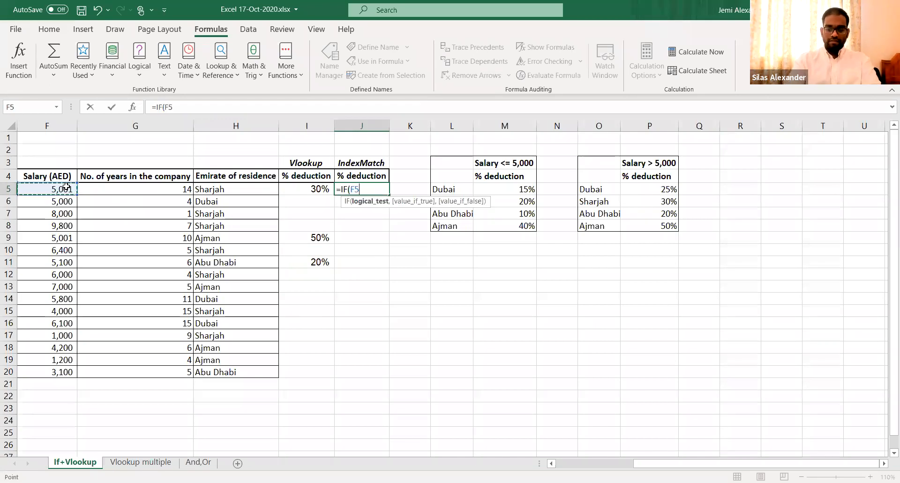
pyautogui.write('<5000,')
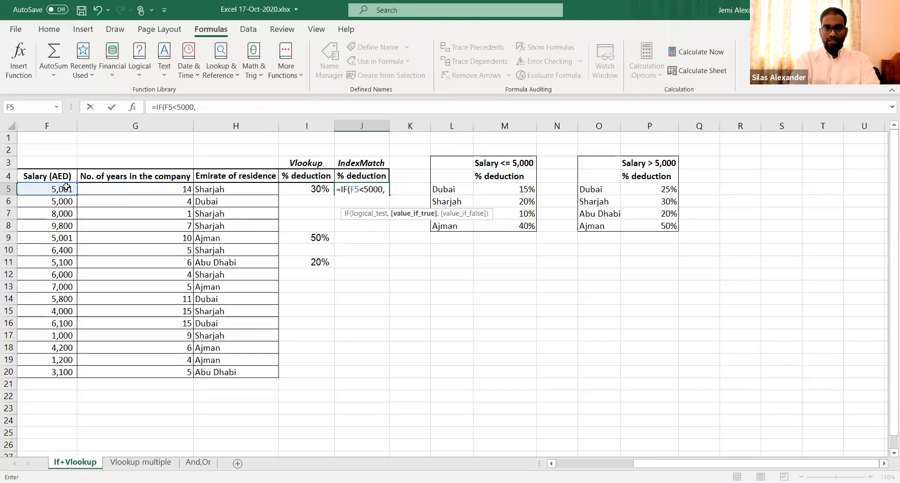
# - Begin the value if true with INDEX, using M5:M8 from the Salary <= 5,000 table as its array
pyautogui.write('INDEX')
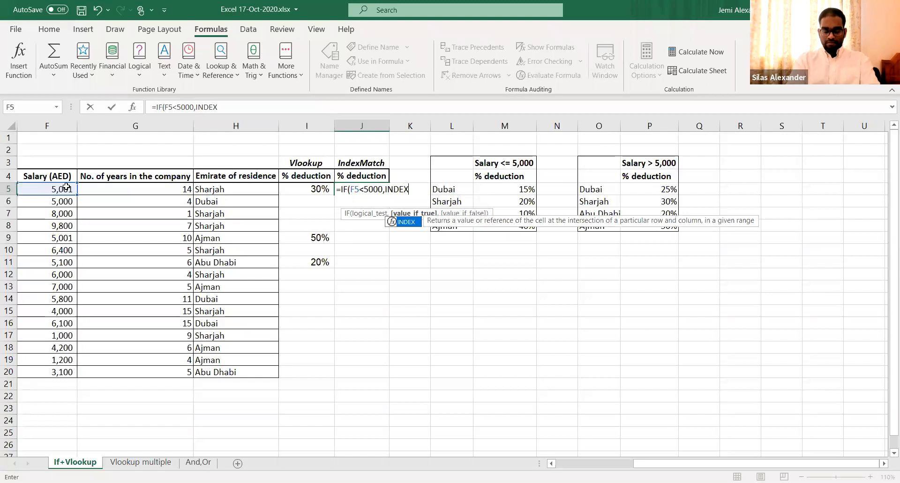
pyautogui.write('(')
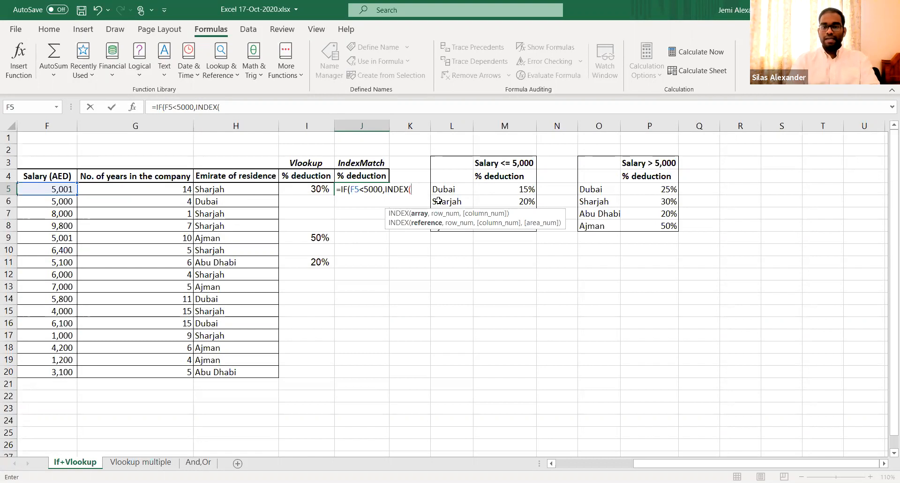
pyautogui.click(505, 189)
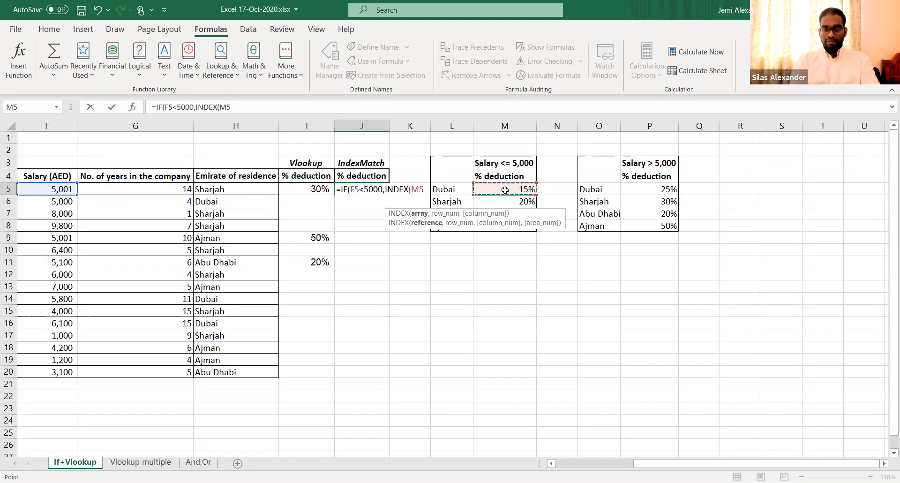
pyautogui.moveTo(505, 189); pyautogui.dragTo(496, 227)
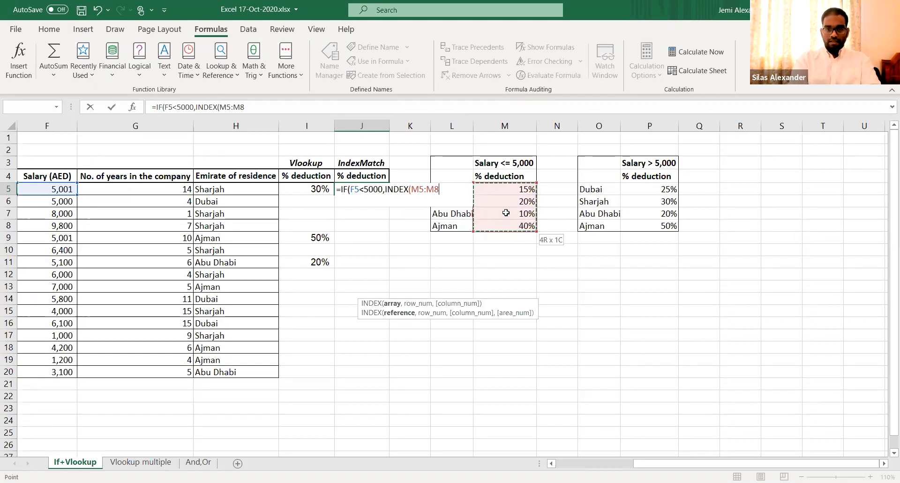
pyautogui.write(',')
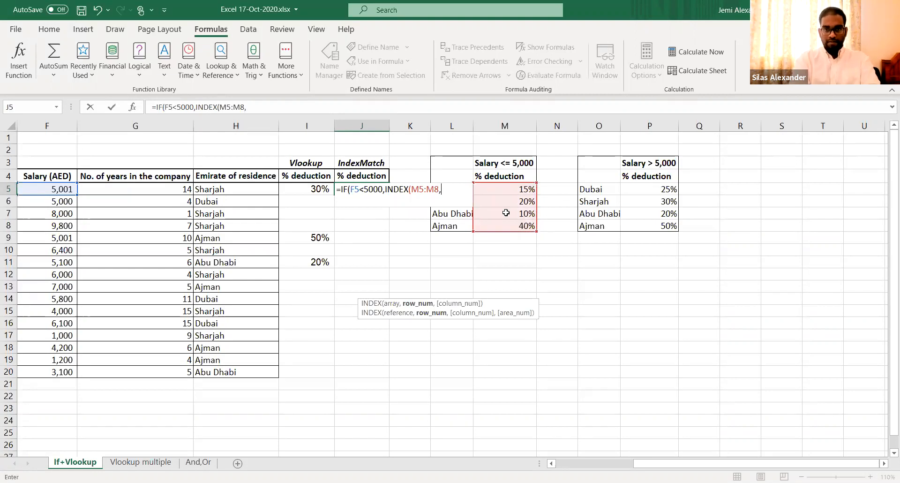
# - Nest MATCH as the INDEX row number, with lookup value H5 and lookup array L5:L8
pyautogui.write('MATCH(')
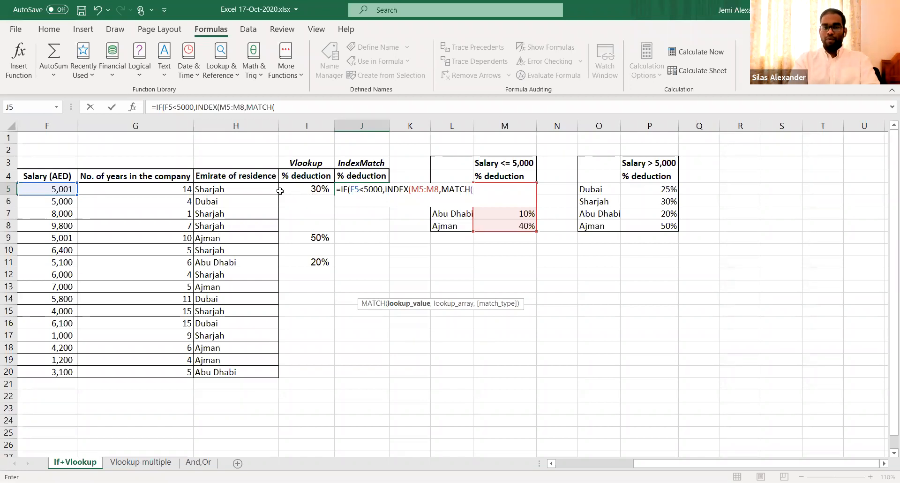
pyautogui.click(263, 191)
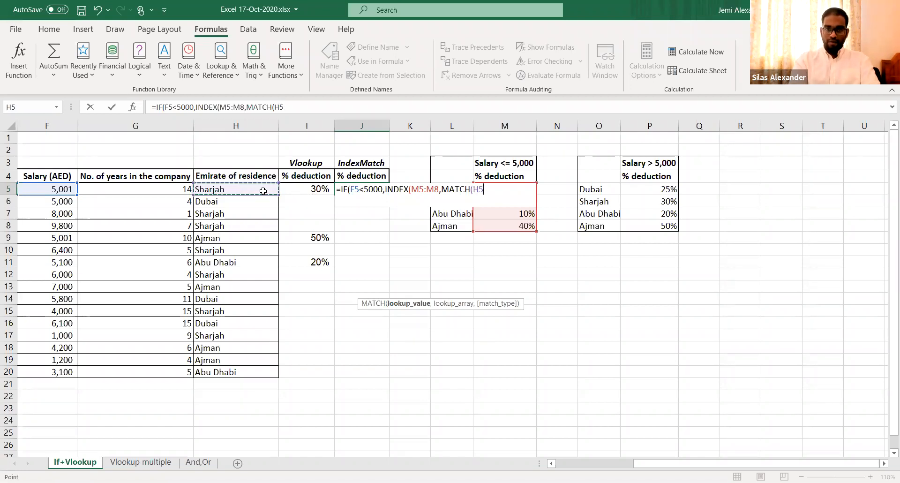
pyautogui.write(',')
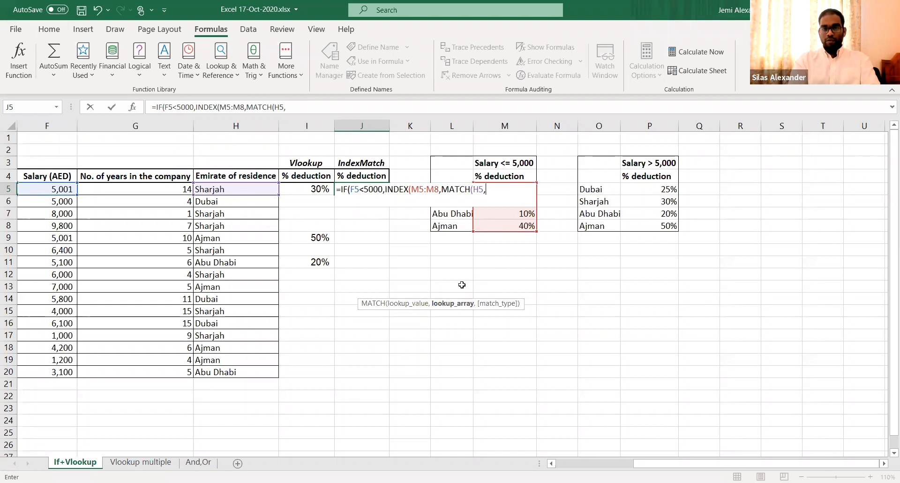
pyautogui.click(467, 163)
pyautogui.press('Down')
pyautogui.press('Down')
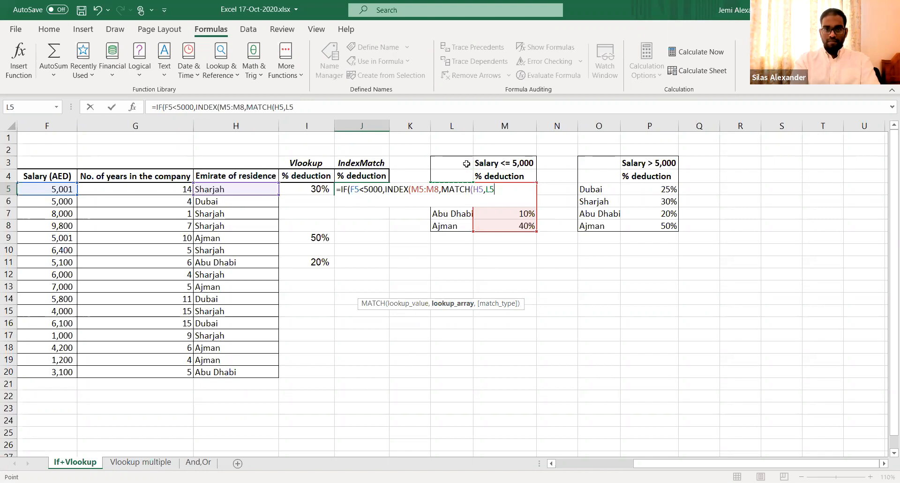
pyautogui.hotkey('shift', 'Down')
pyautogui.hotkey('shift', 'Down')
pyautogui.hotkey('shift', 'Down')
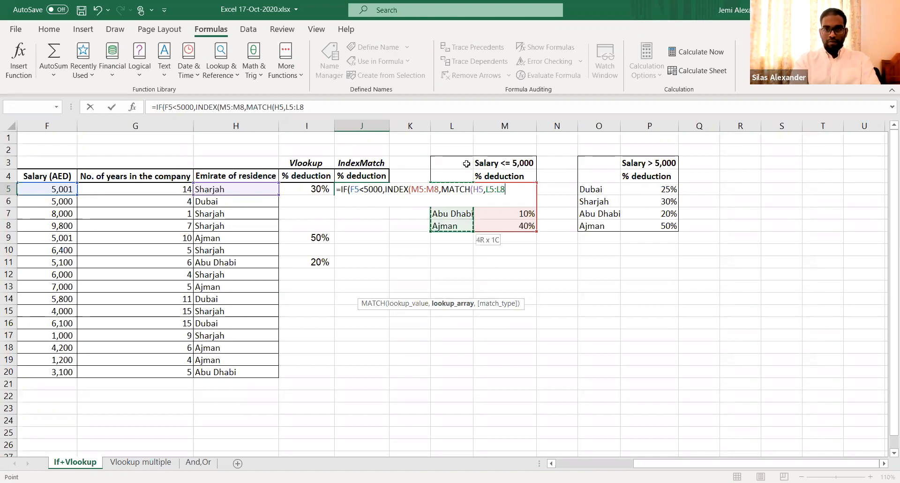
# - Set the MATCH match type to 0 for an exact match and close the MATCH function
pyautogui.write(',')
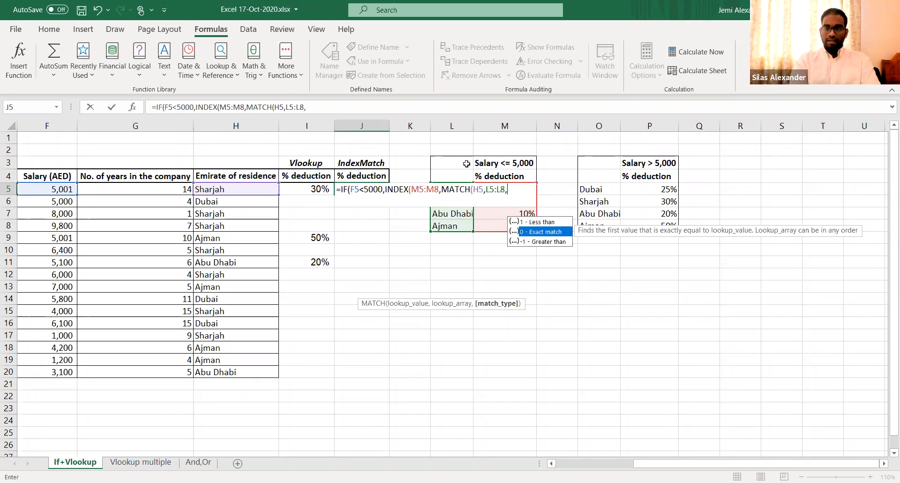
pyautogui.press('Up')
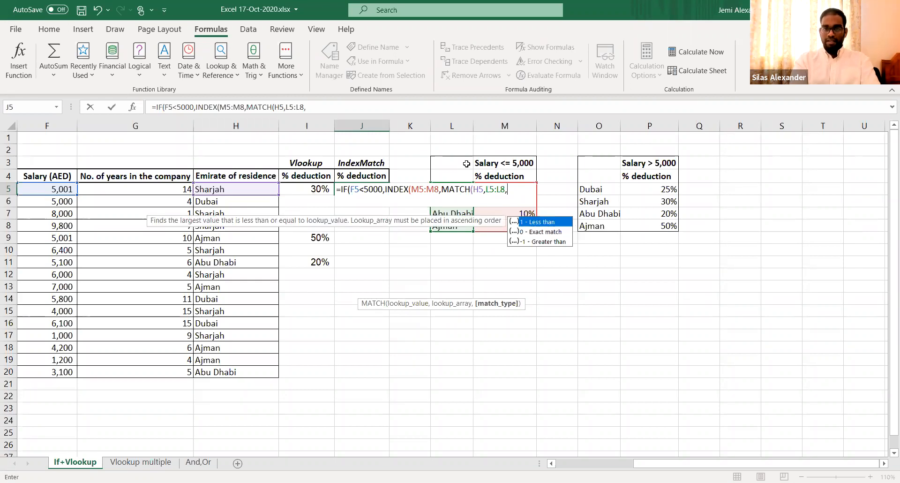
pyautogui.write('0')
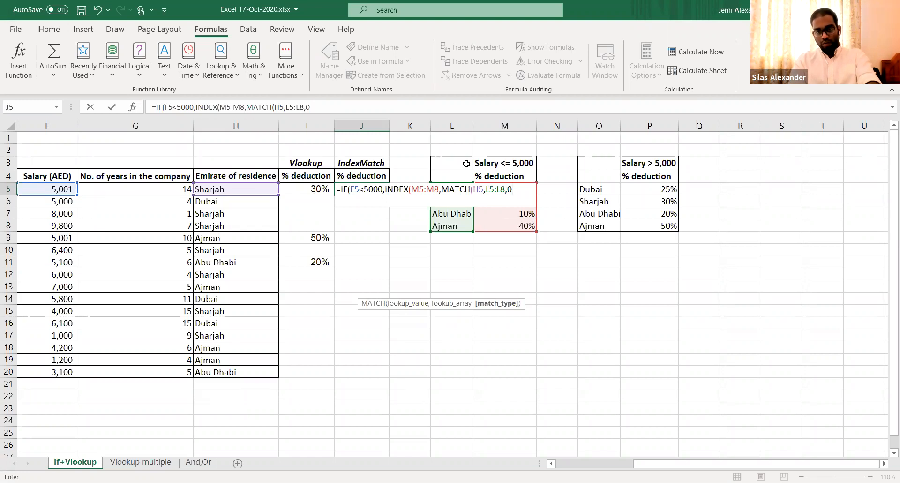
pyautogui.write(')')
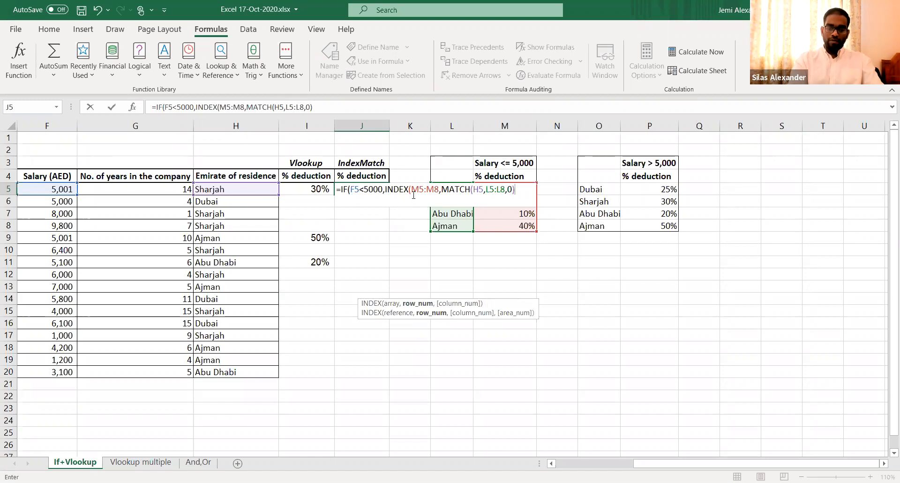
# - Close the first INDEX and begin the value if false with INDEX, using P5:P8 from the Salary > 5,000 table as its array
pyautogui.write('),')
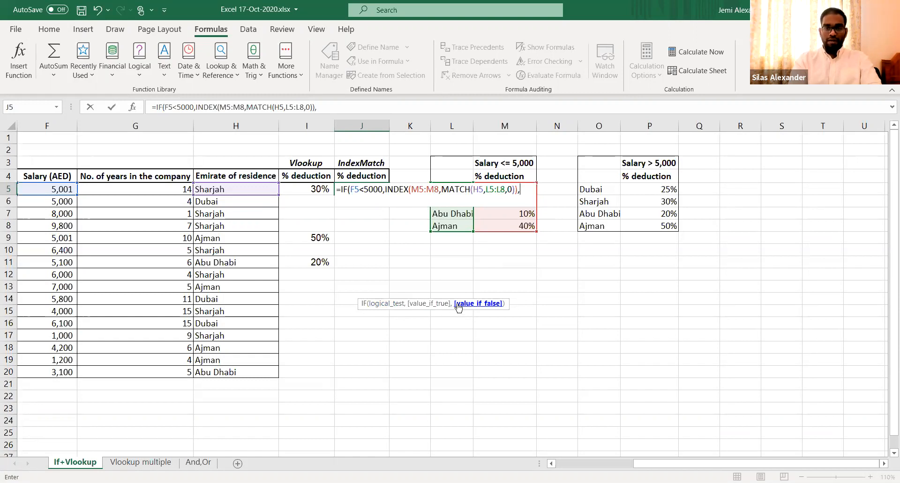
pyautogui.write('I')
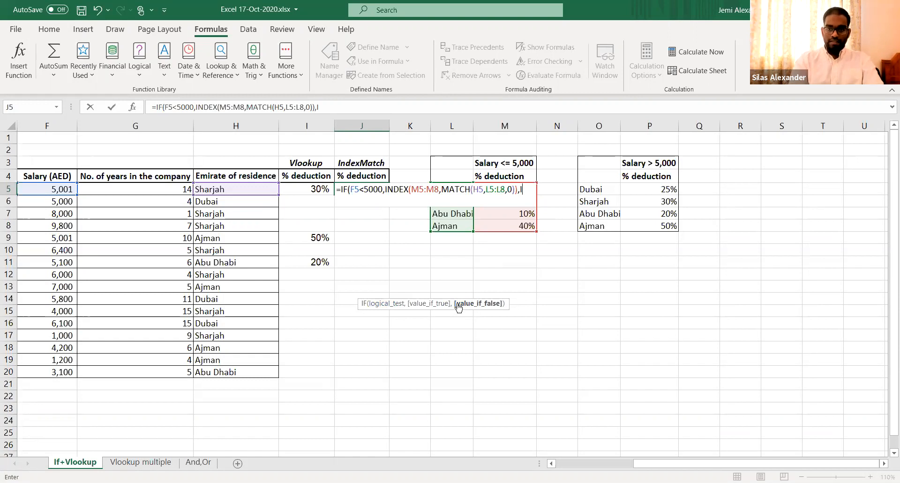
pyautogui.write('NDEX(')
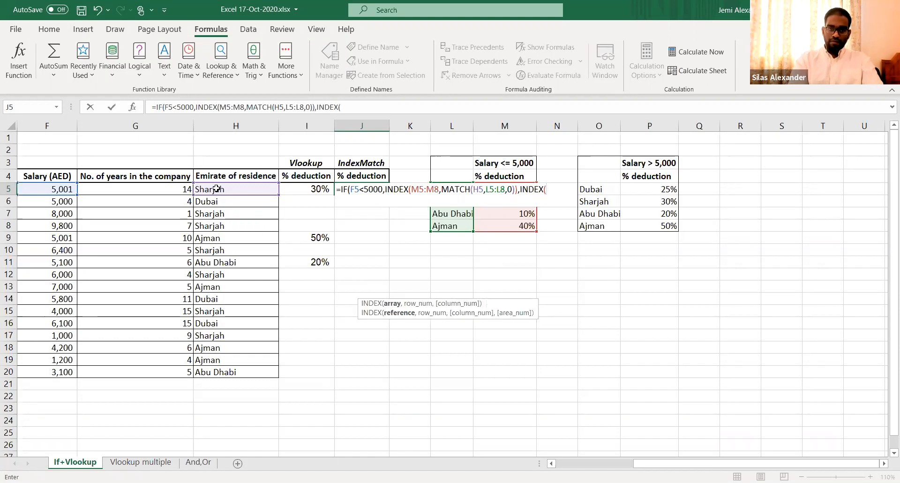
pyautogui.click(663, 188)
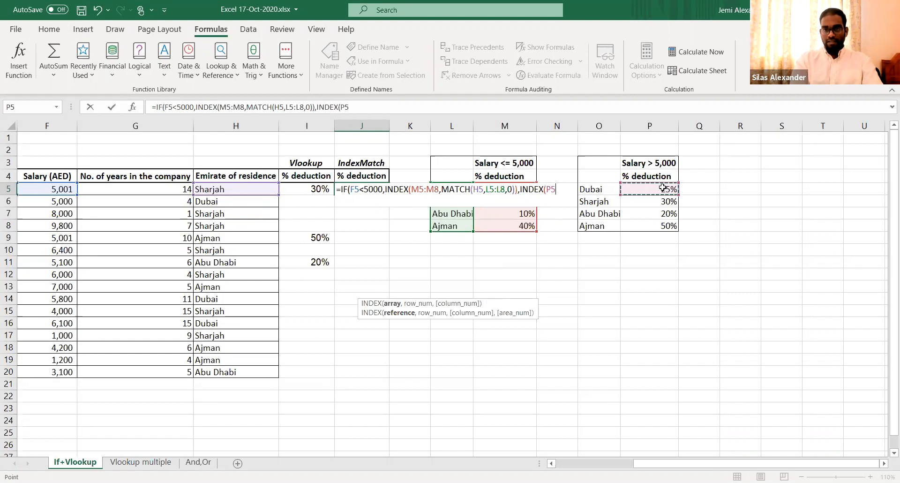
pyautogui.hotkey('shift', 'Down')
pyautogui.hotkey('shift', 'Down')
pyautogui.hotkey('shift', 'Down')
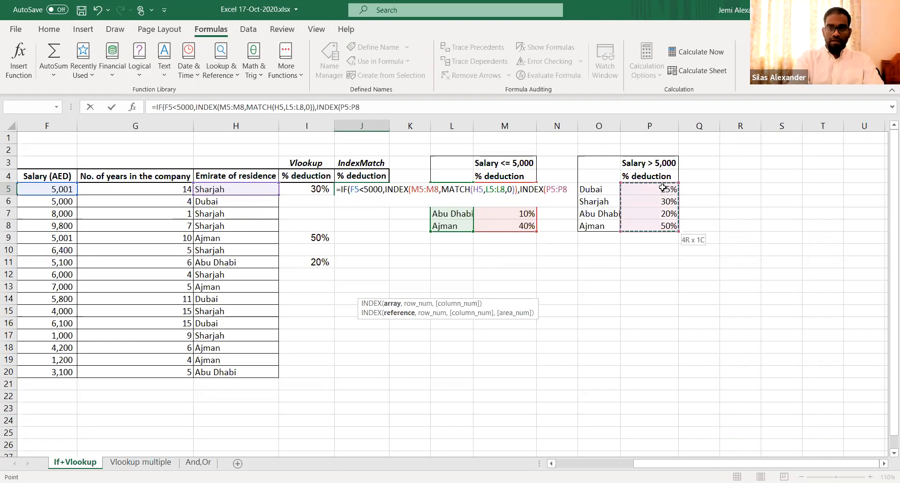
# - Nest MATCH as the second INDEX's row number, with lookup value H5 and lookup array O5:O8
pyautogui.write(',MAY')
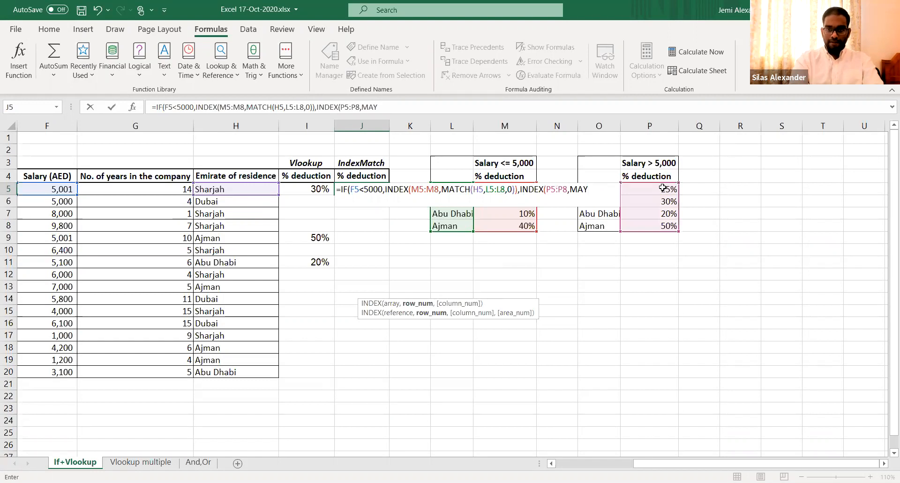
pyautogui.press('BackSpace')
pyautogui.write('TCH(')
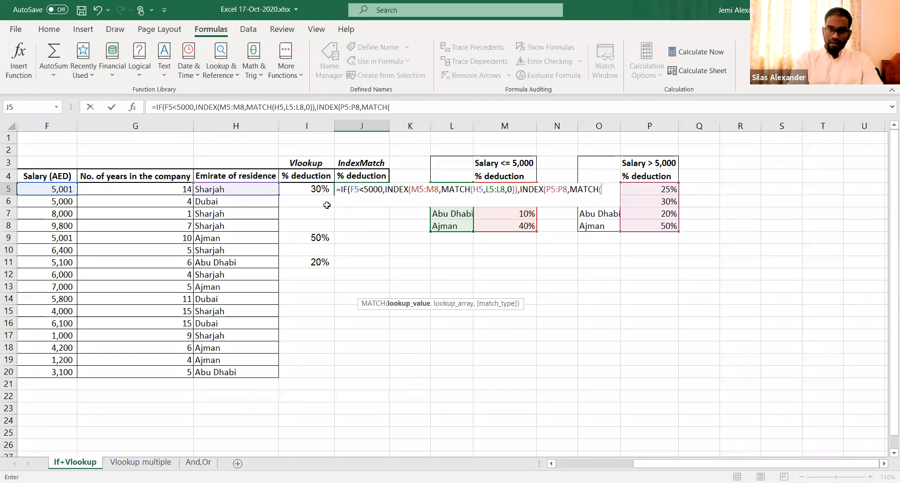
pyautogui.click(232, 188)
pyautogui.write(',')
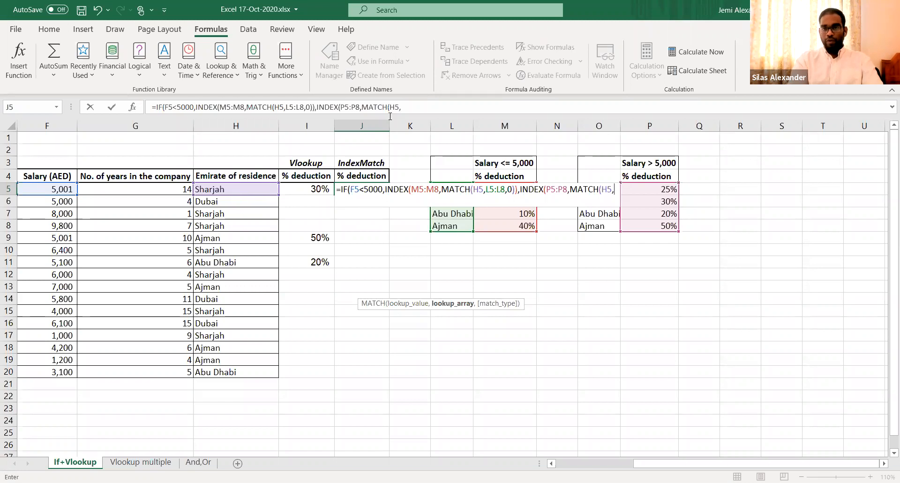
pyautogui.click(606, 172)
pyautogui.press('Down')
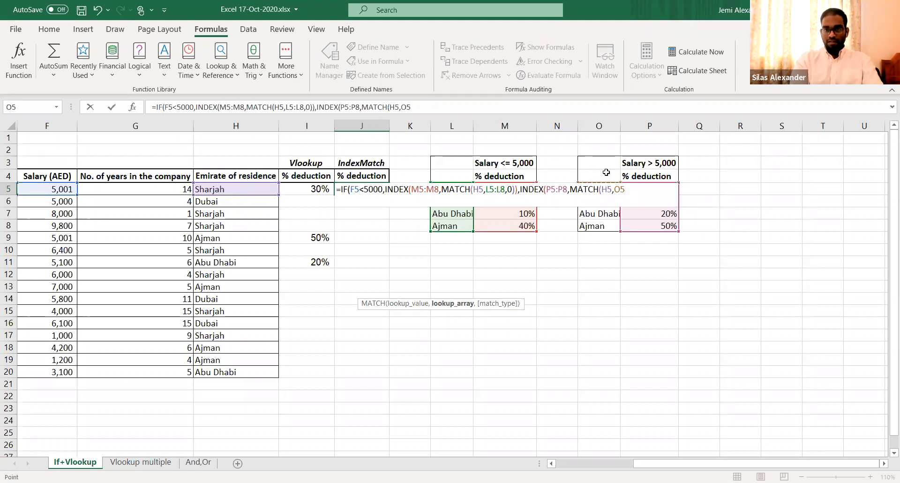
pyautogui.hotkey('shift', 'Down')
pyautogui.hotkey('shift', 'Down')
pyautogui.hotkey('shift', 'Down')
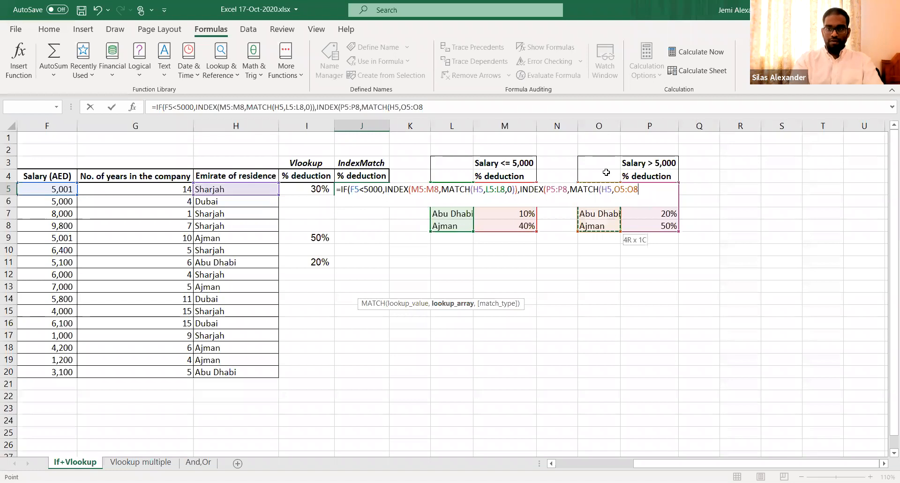
# - Set the second MATCH's match type to 0, close all open functions, and enter the formula in J5
pyautogui.write(',0')
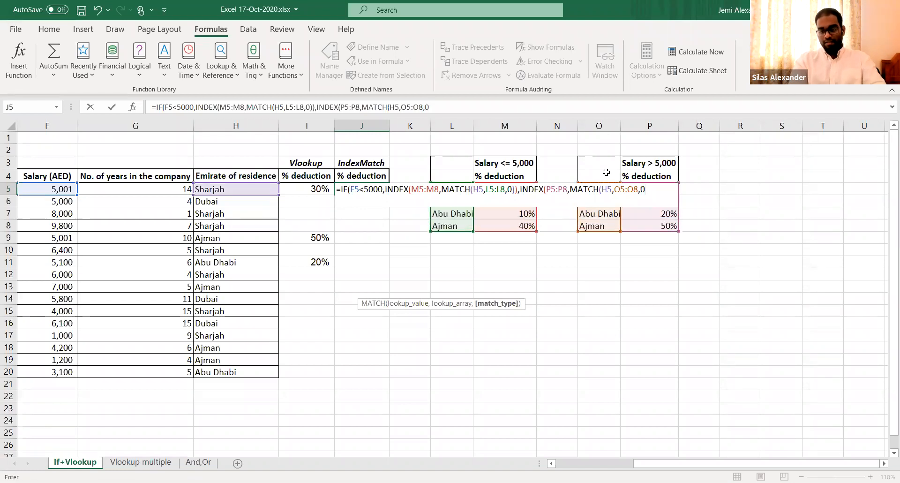
pyautogui.write('))')
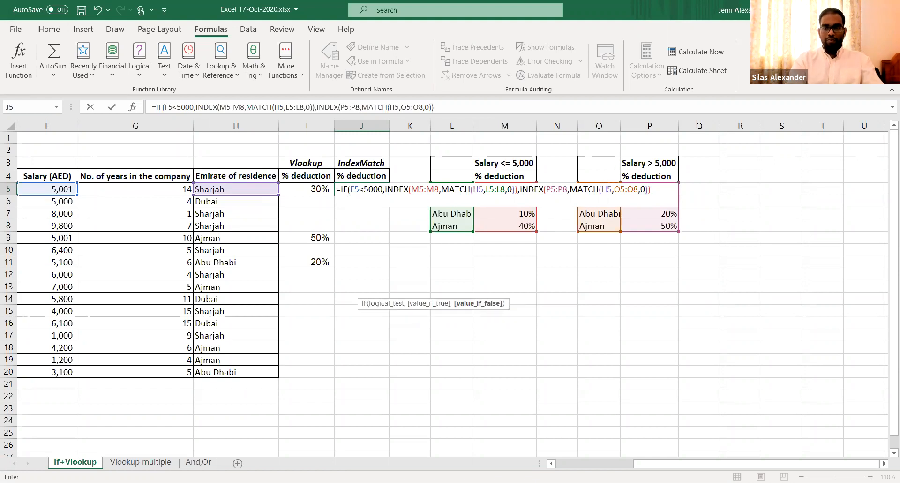
pyautogui.write(')')
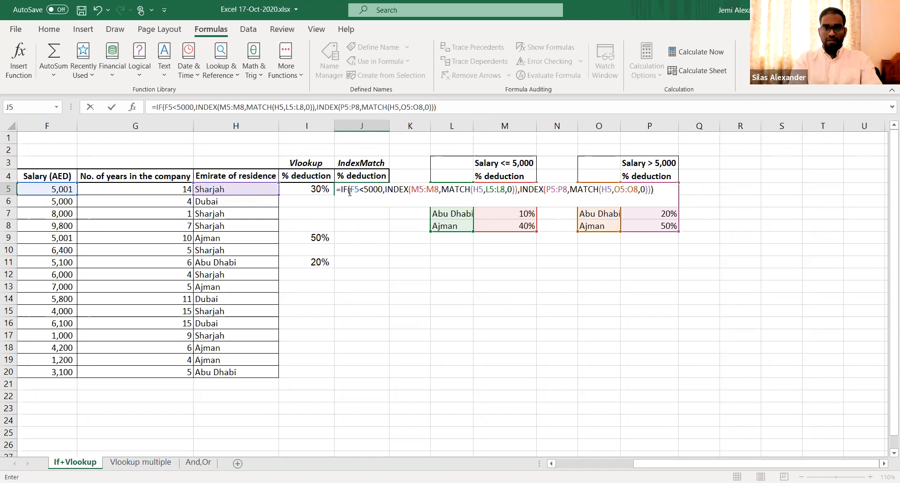
pyautogui.press('Return')
pyautogui.click(348, 192)
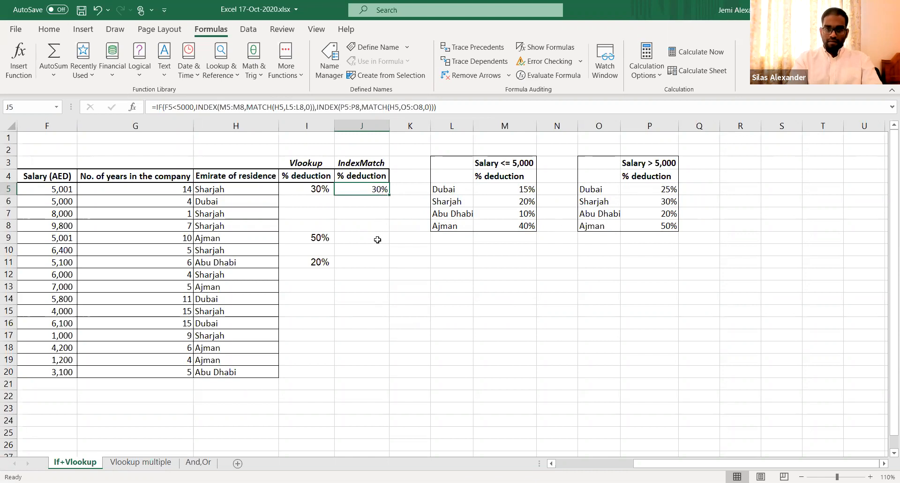
pyautogui.click(378, 240)
pyautogui.write('=')
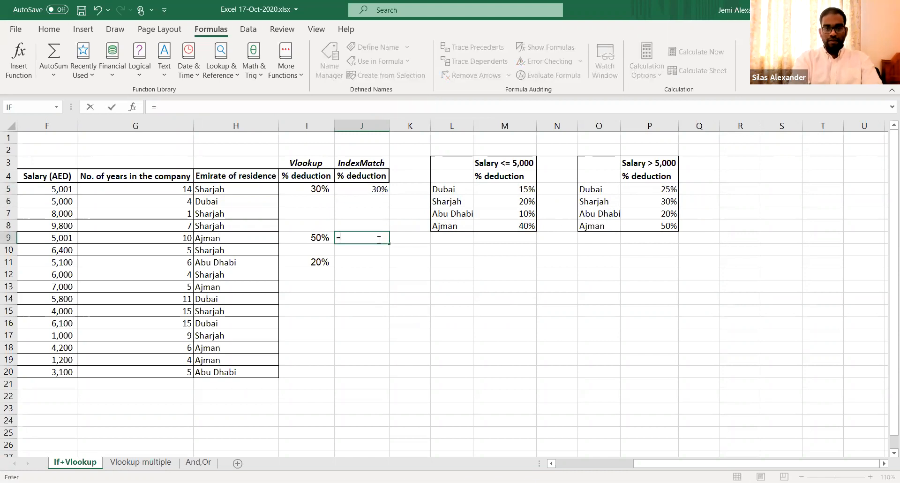
pyautogui.write('IF')
pyautogui.press('Escape')
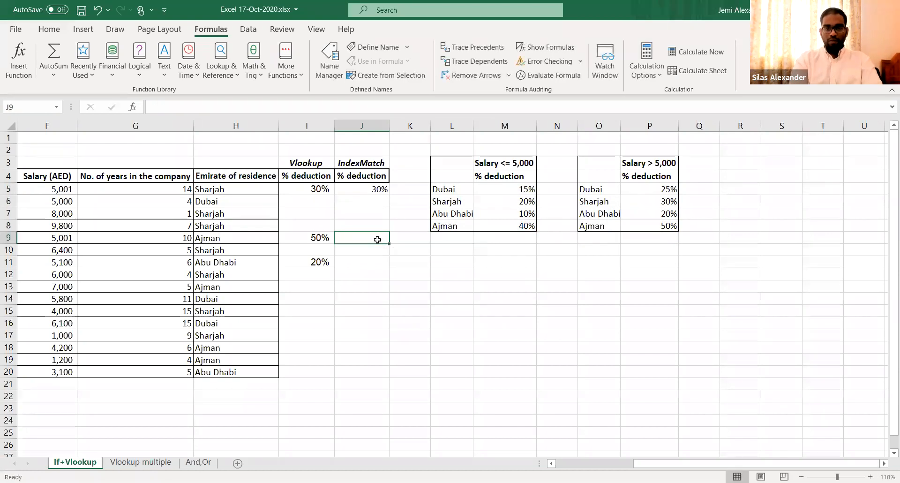
# - Examine the IF and VLOOKUP formula in I9 and the ranges it references, leaving it unchanged
pyautogui.press('Left')
pyautogui.click(378, 239)
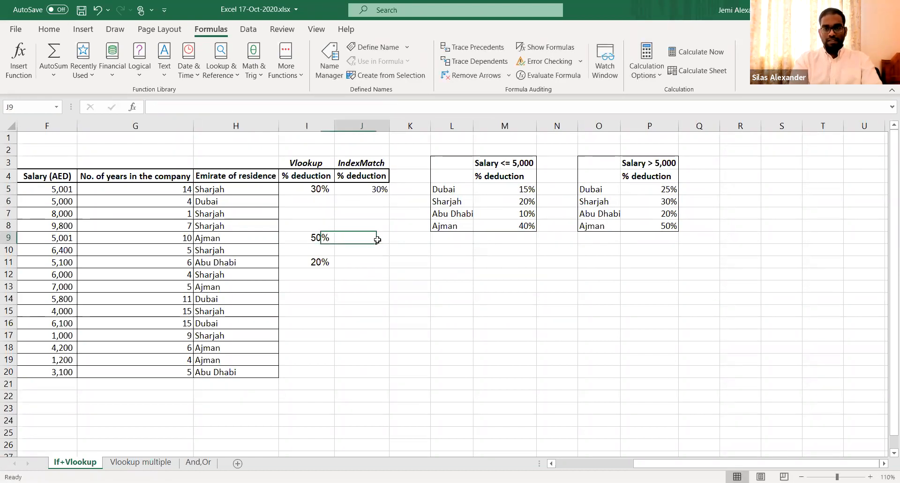
pyautogui.press('Left')
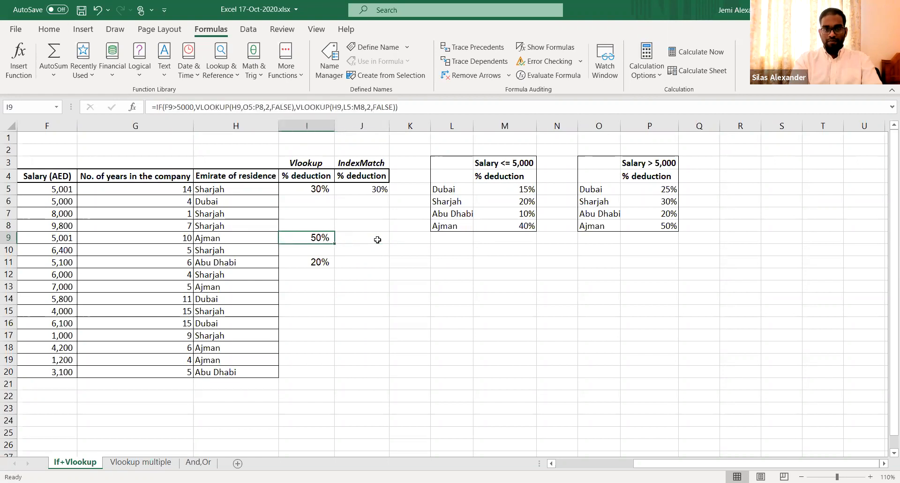
pyautogui.doubleClick(322, 238)
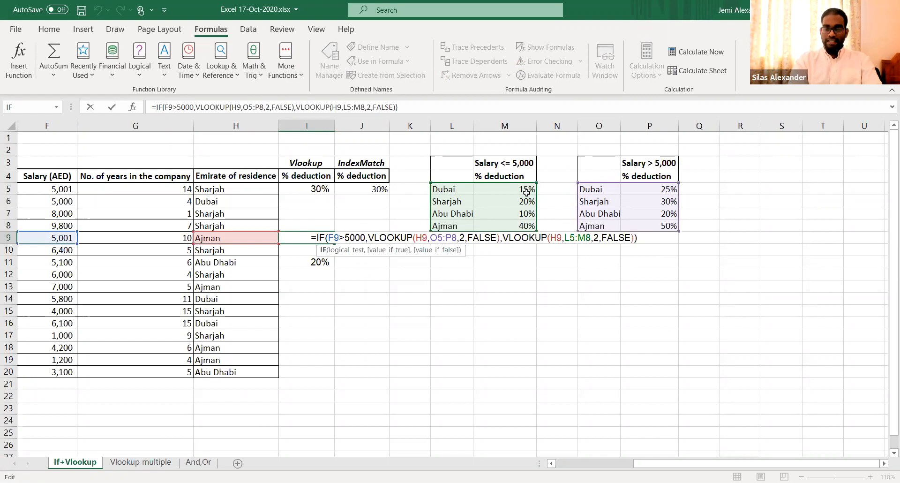
pyautogui.hotkey('ctrl', 'Return')
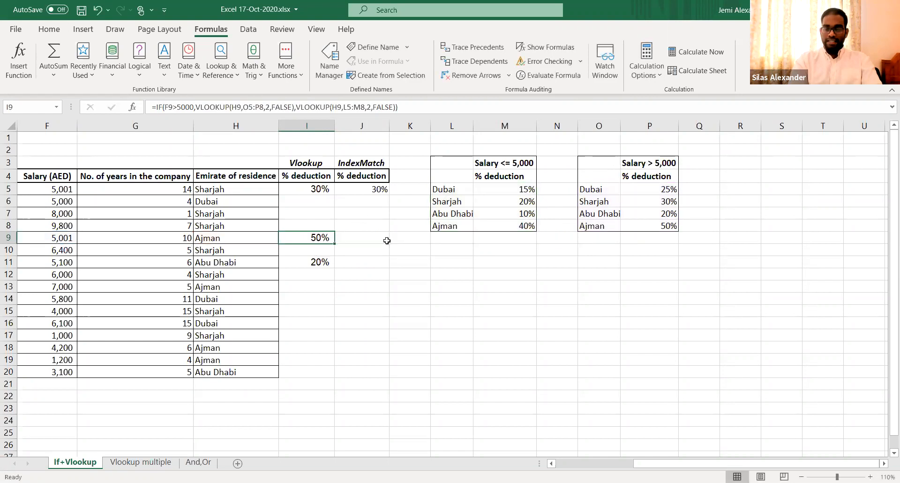
pyautogui.click(387, 240)
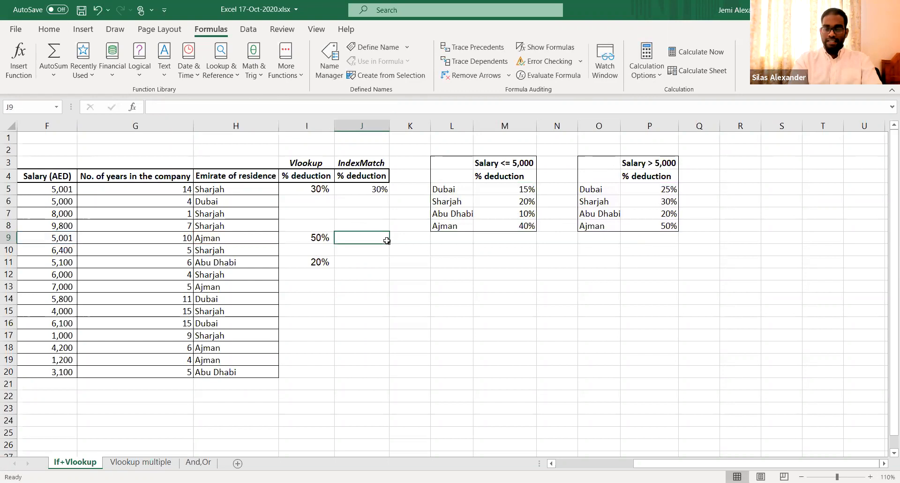
pyautogui.write('=IF(')
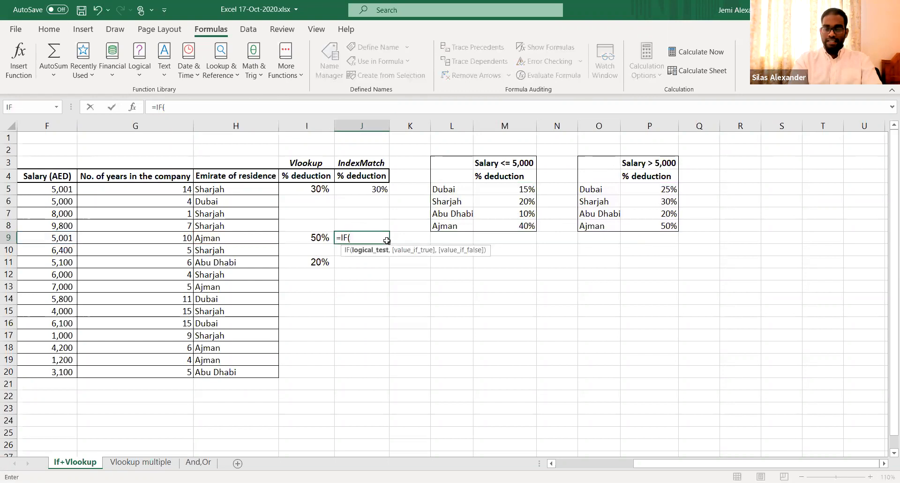
pyautogui.press('Left')
pyautogui.press('Left')
pyautogui.press('Left')
pyautogui.press('Left')
pyautogui.write('>5000,')
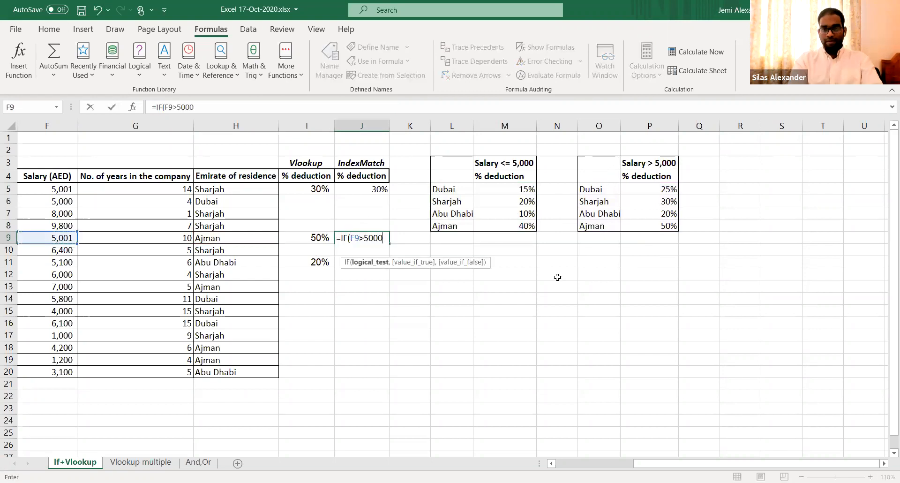
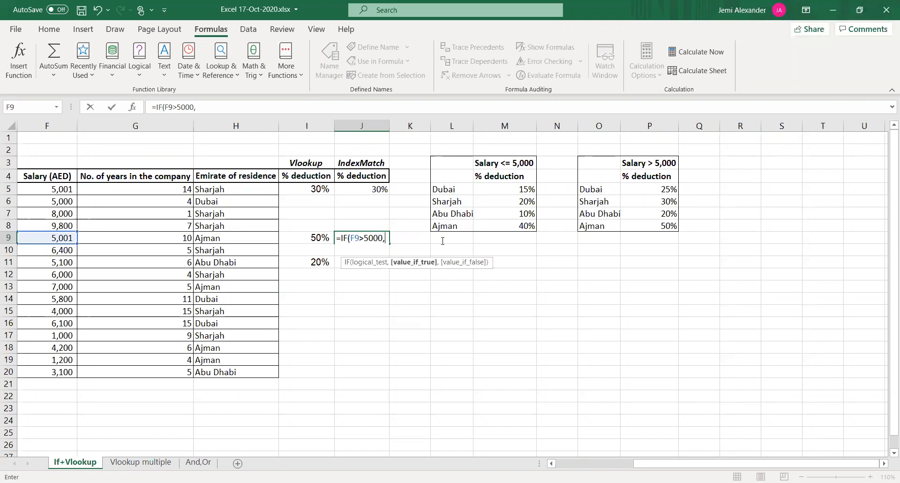
pyautogui.press('Escape')
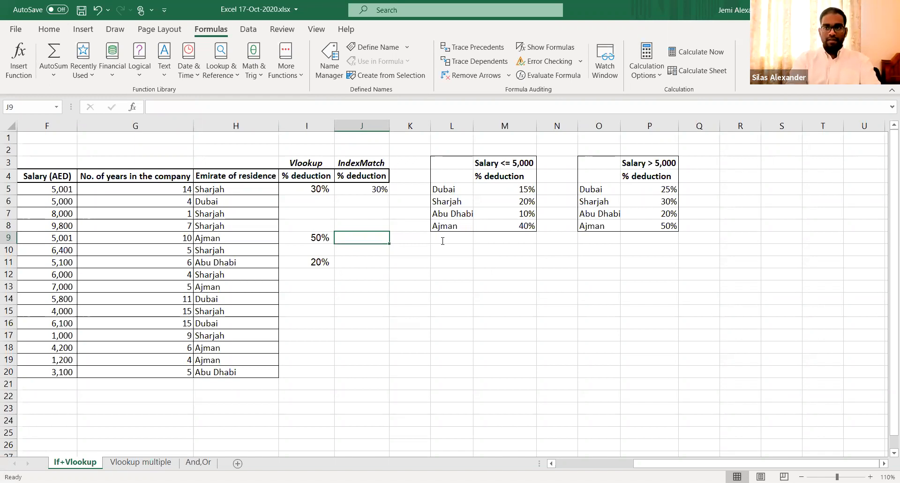
# - Start an IF formula in J9, the IndexMatch % deduction cell, with the logical test F9>5000
pyautogui.write('=')
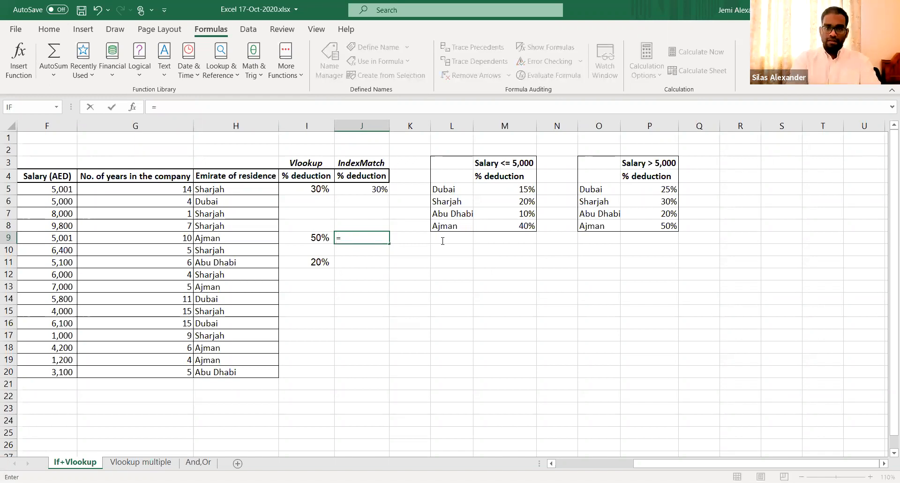
pyautogui.write('IF(')
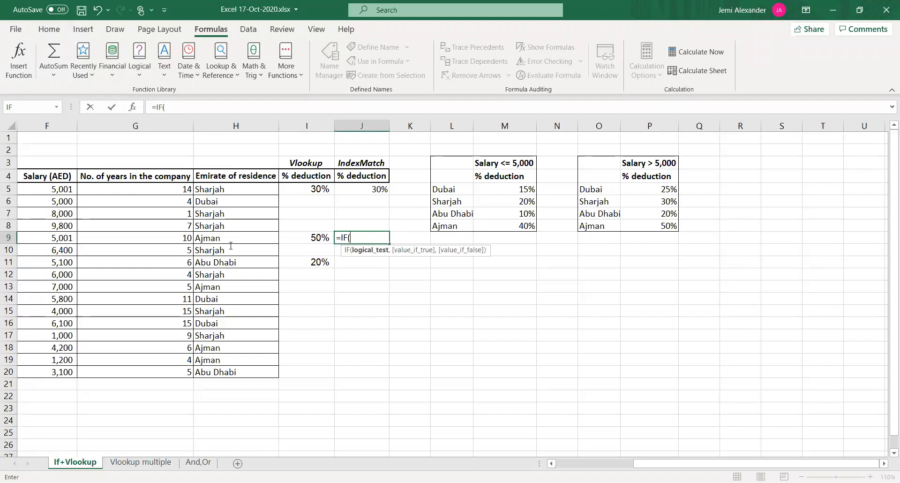
pyautogui.click(64, 237)
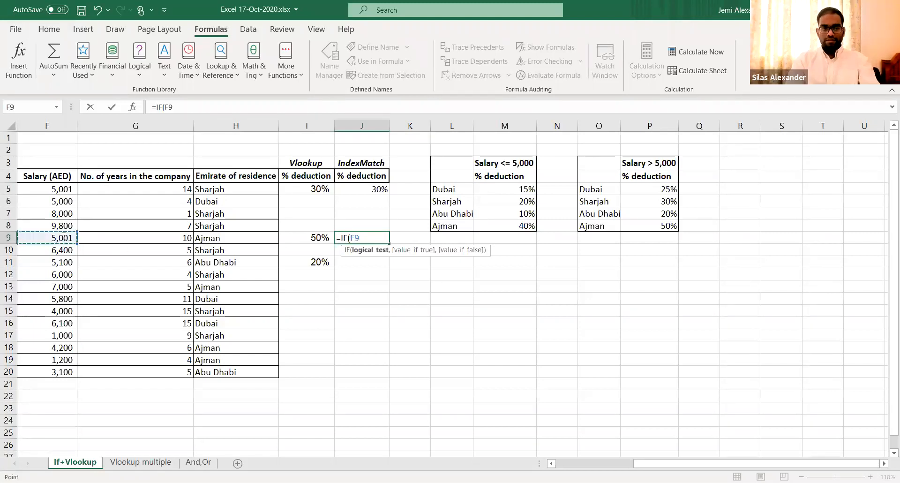
pyautogui.write('>')
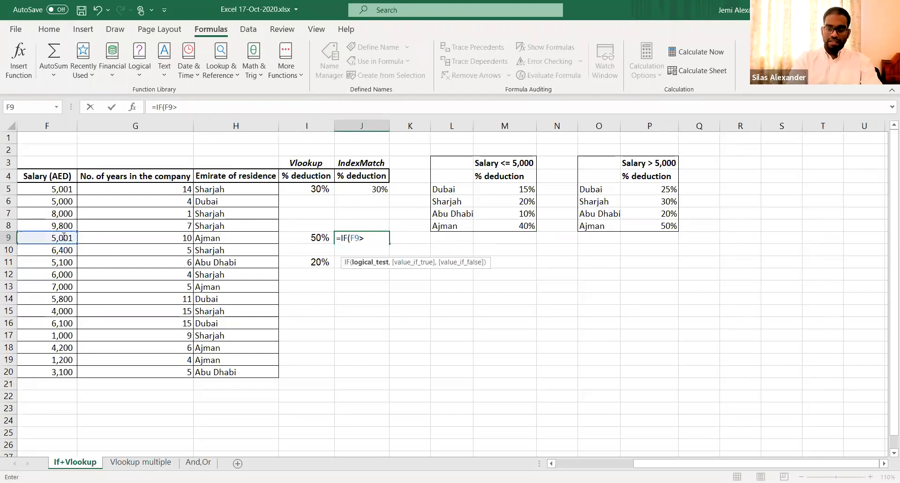
pyautogui.write('5000,')
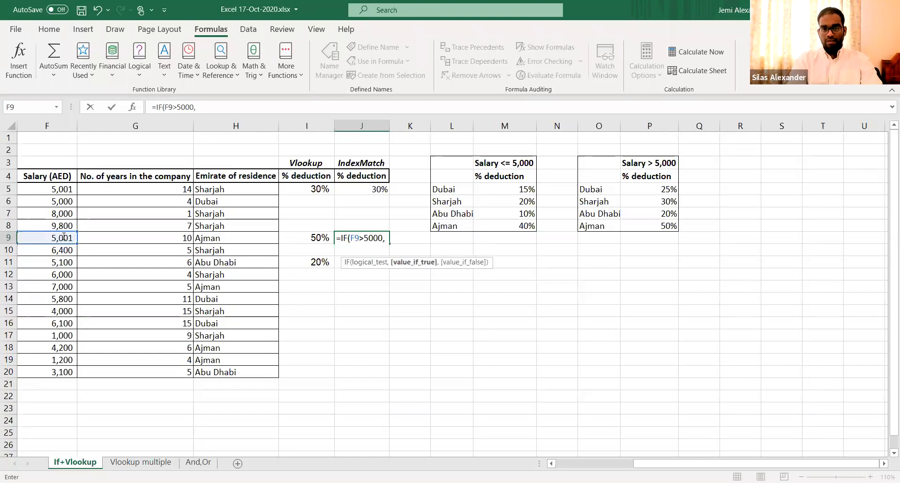
# - Begin the value if true with INDEX, using P5:P8 from the Salary > 5,000 table as its array
pyautogui.write('INDEX(')
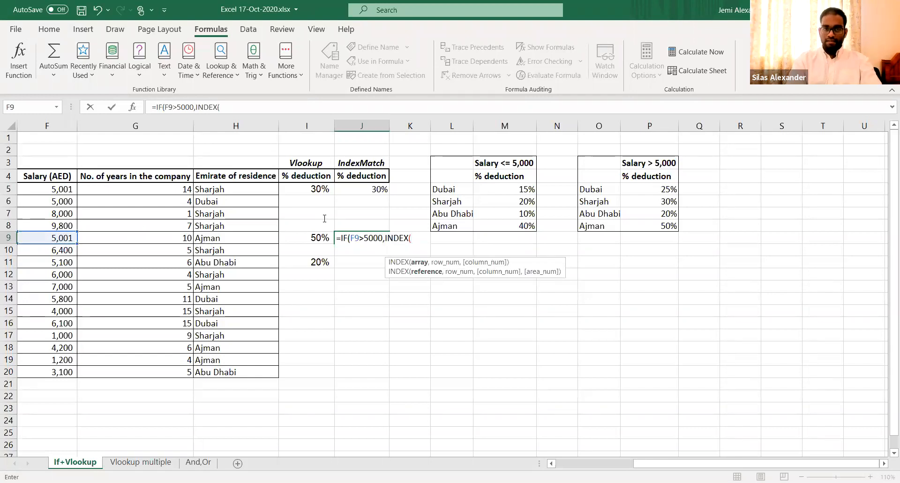
pyautogui.click(640, 189)
pyautogui.moveTo(640, 189); pyautogui.dragTo(652, 226)
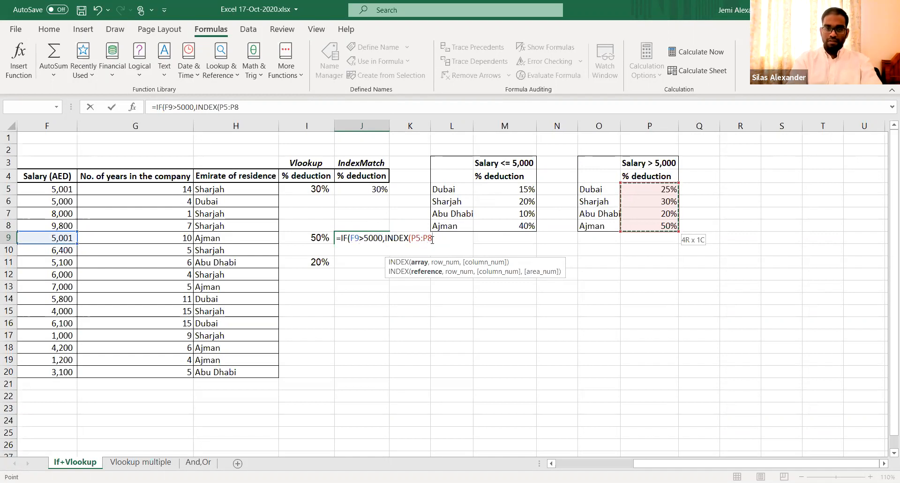
pyautogui.write(',')
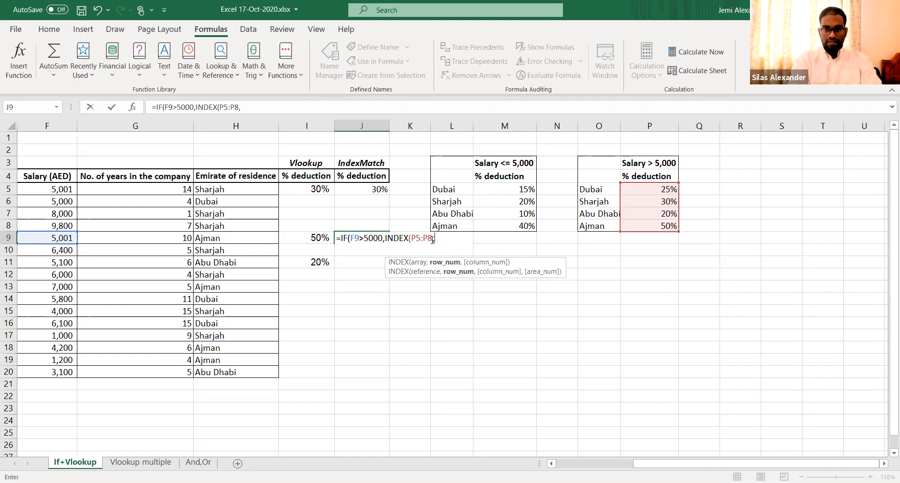
# - Add MATCH as INDEX's row number with lookup value H9, array O5:O8 and match type 0, close both functions, and advance to the value if false
pyautogui.write('MATCH(')
pyautogui.click(262, 238)
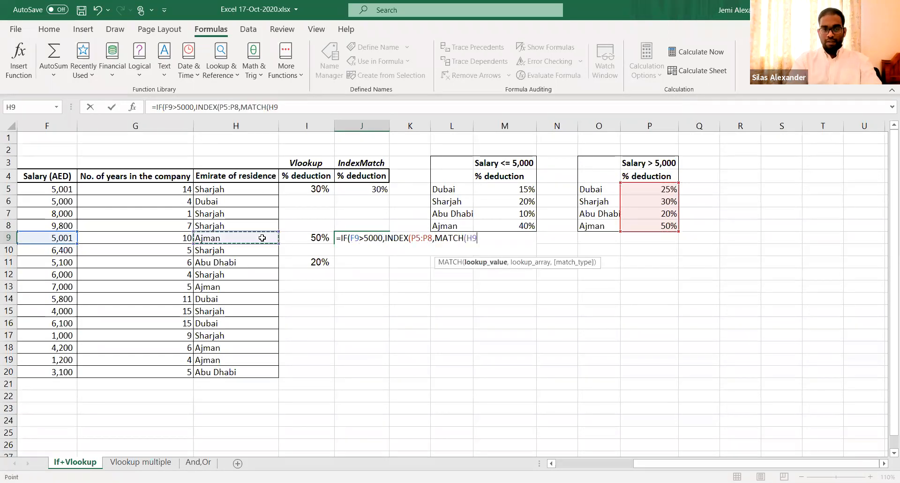
pyautogui.write(',')
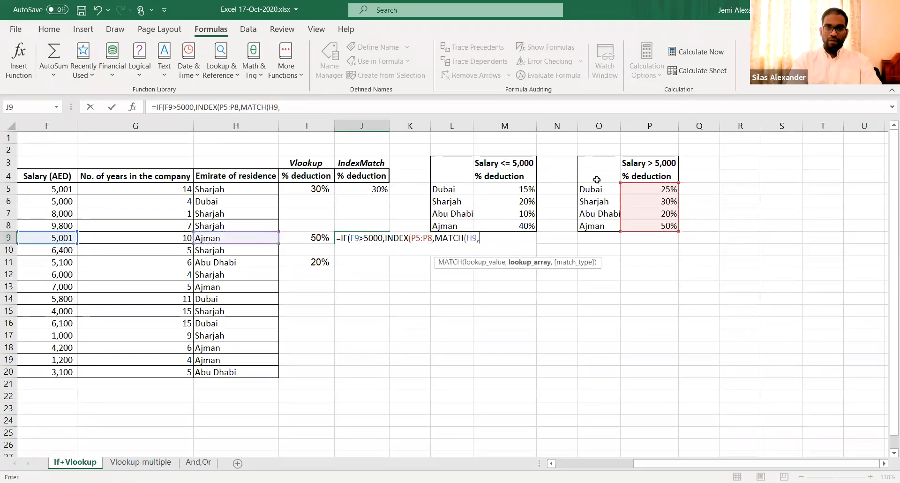
pyautogui.moveTo(602, 189); pyautogui.dragTo(595, 226)
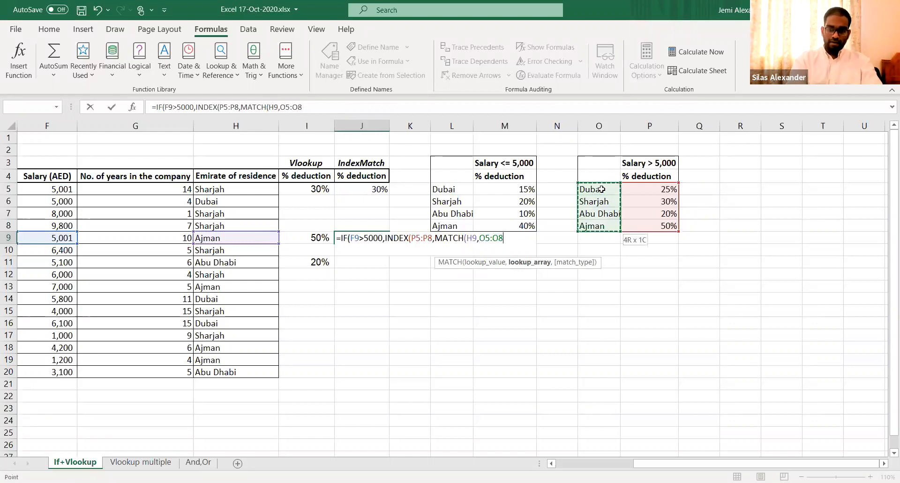
pyautogui.write(',0)')
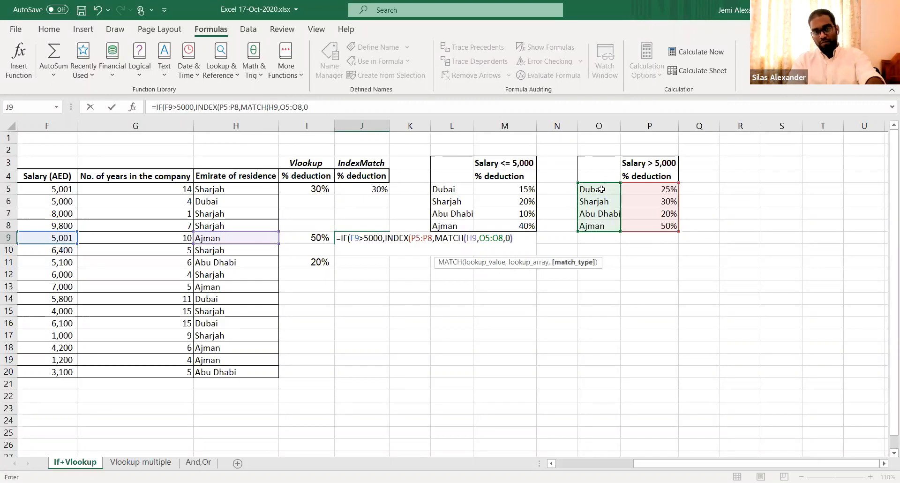
pyautogui.write(')')
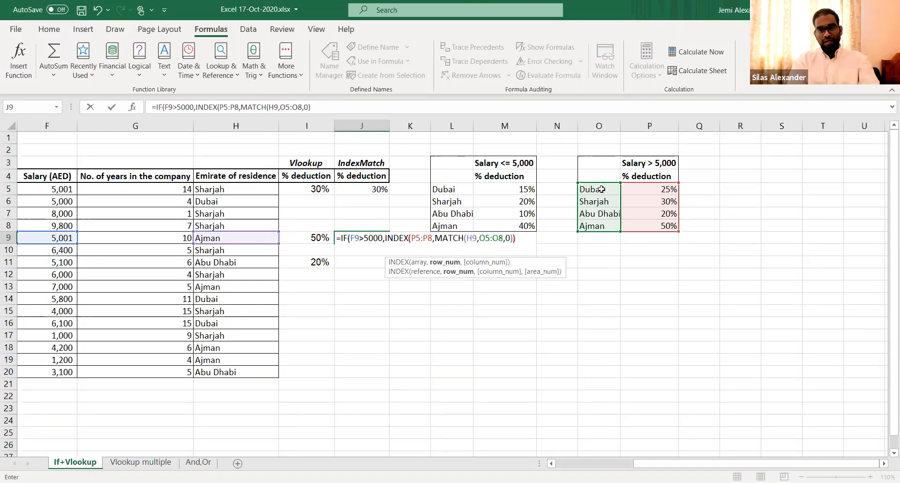
pyautogui.write(',')
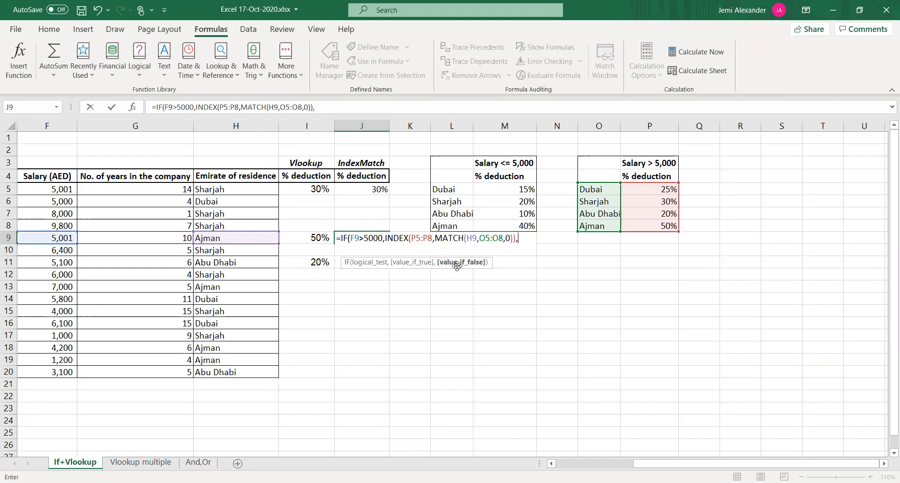
pyautogui.write('INDEX(')
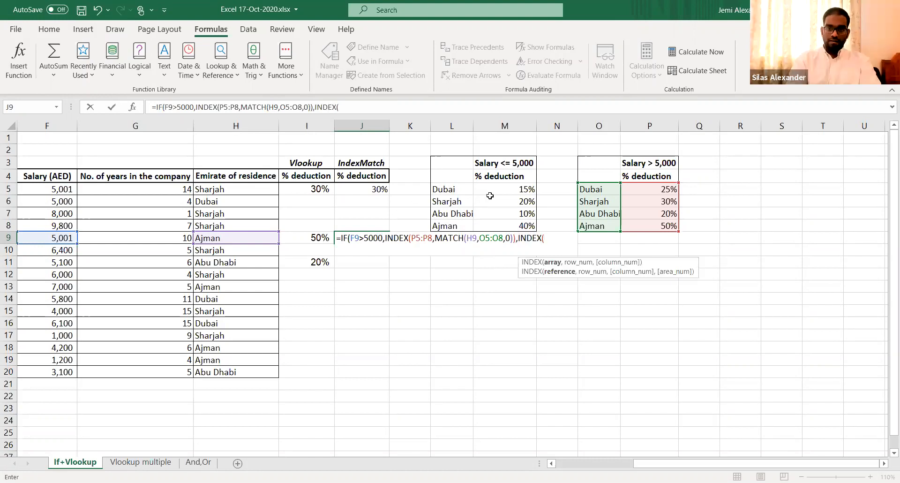
pyautogui.click(507, 192)
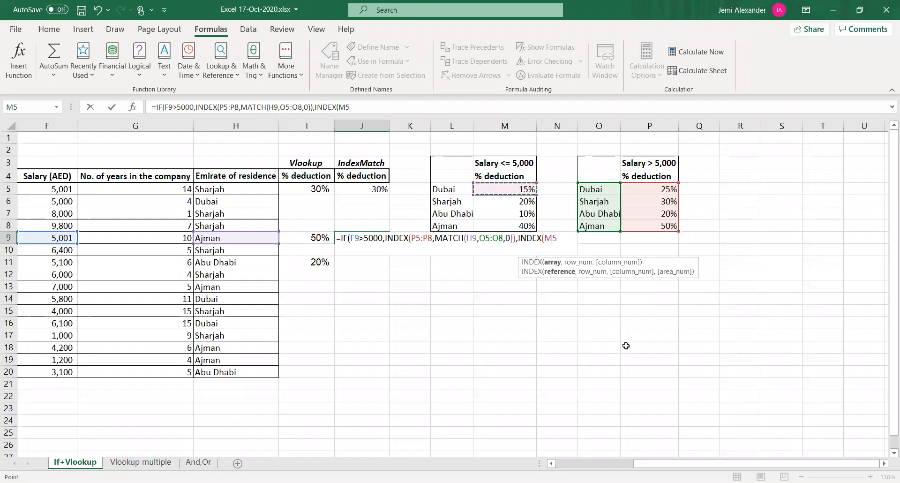
pyautogui.press('BackSpace')
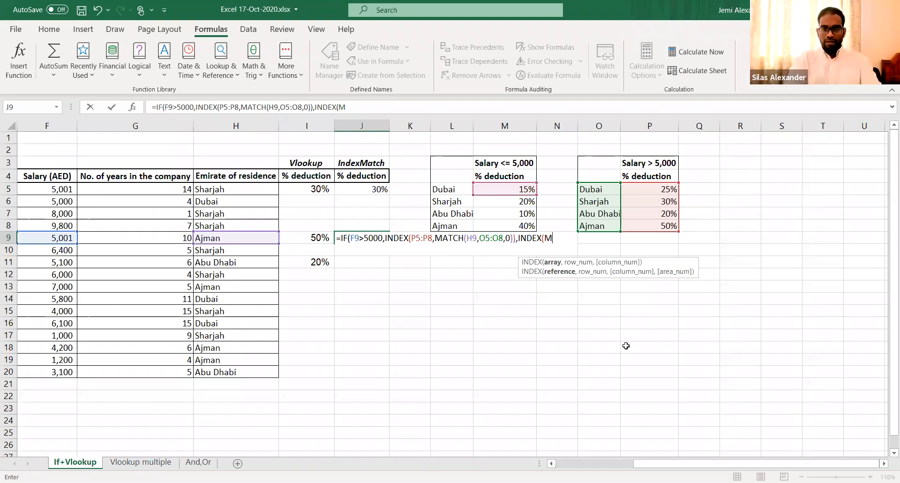
pyautogui.press('BackSpace')
pyautogui.press('BackSpace')
pyautogui.press('BackSpace')
pyautogui.press('BackSpace')
pyautogui.press('BackSpace')
pyautogui.press('BackSpace')
pyautogui.press('BackSpace')
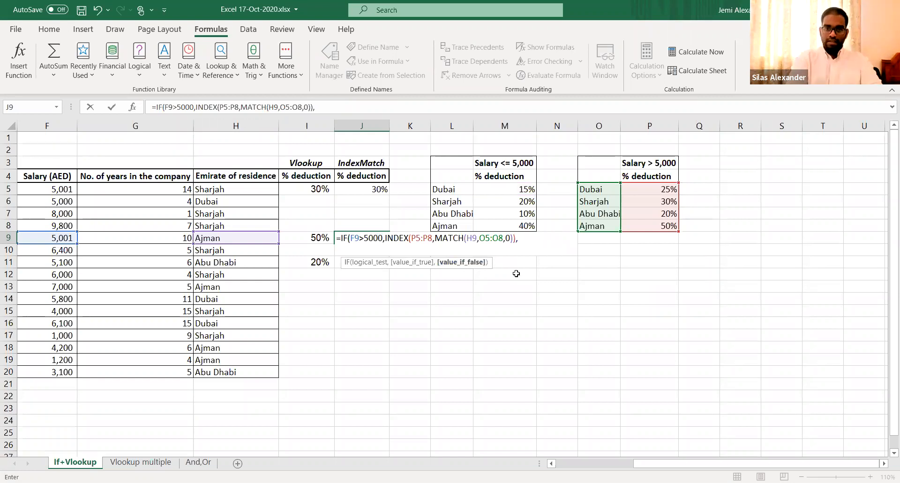
# - Begin the value if false with INDEX on M5:M8 from the Salary <= 5,000 table, adding a MATCH with lookup value H9
pyautogui.write('ind')
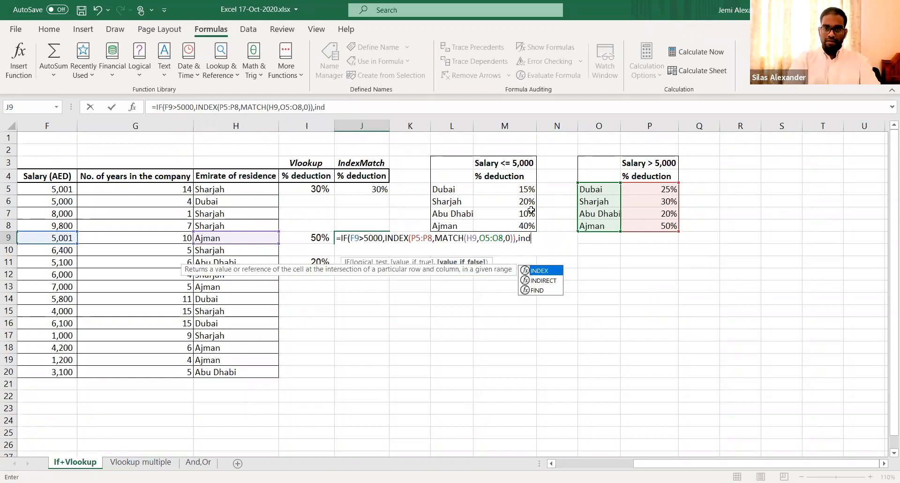
pyautogui.press('Tab')
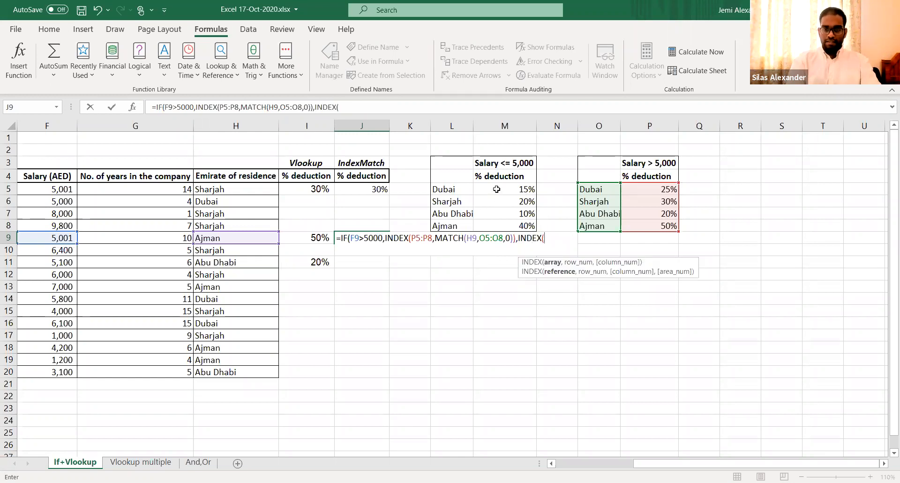
pyautogui.moveTo(497, 189); pyautogui.dragTo(496, 225)
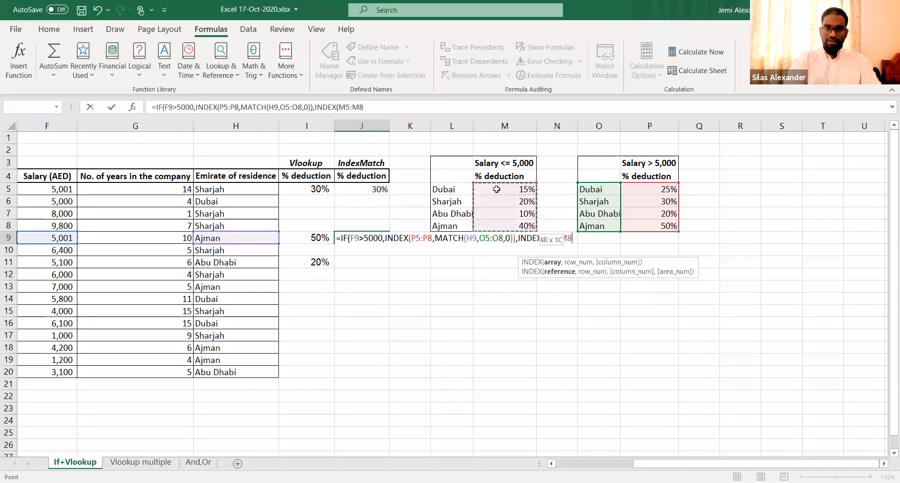
pyautogui.write(',MATCH(')
pyautogui.click(242, 236)
pyautogui.write(',MATCH(H9,')
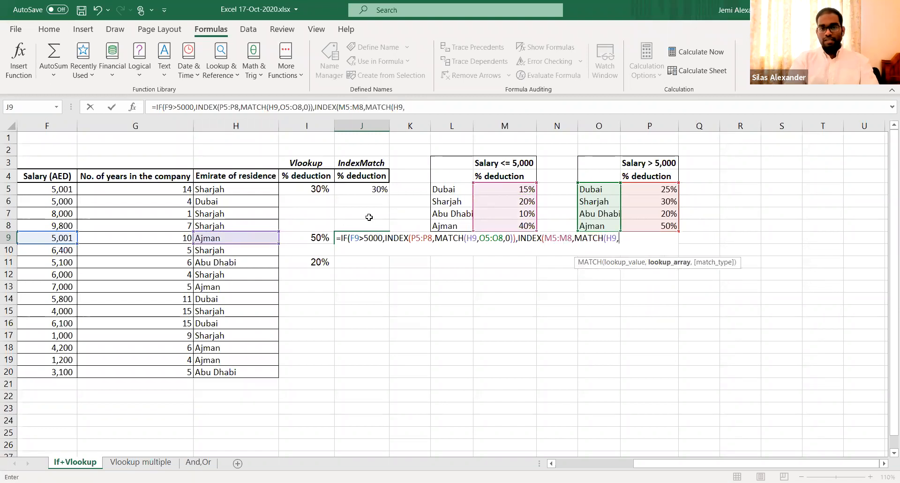
# - Set the second MATCH's lookup array to L5:L8 and match type to 0, close all functions, and enter the formula in J9
pyautogui.click(459, 189)
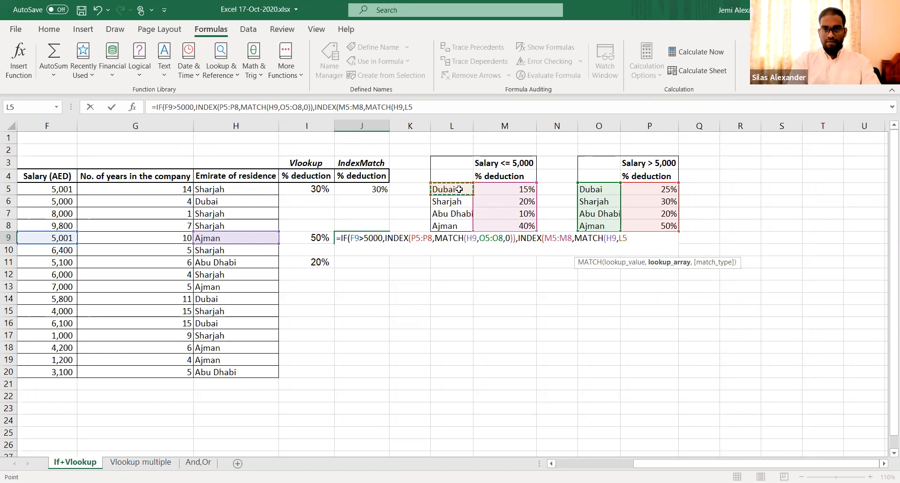
pyautogui.hotkey('ctrl', 'shift', 'Down')
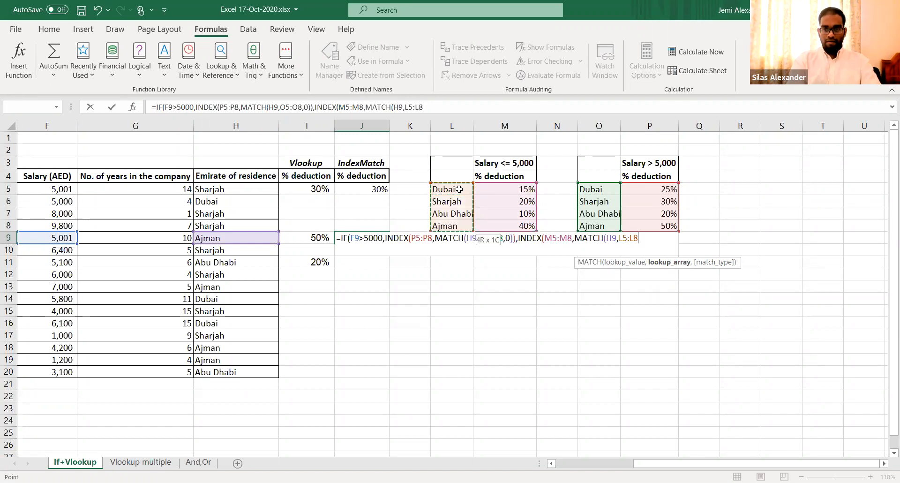
pyautogui.write(',0')
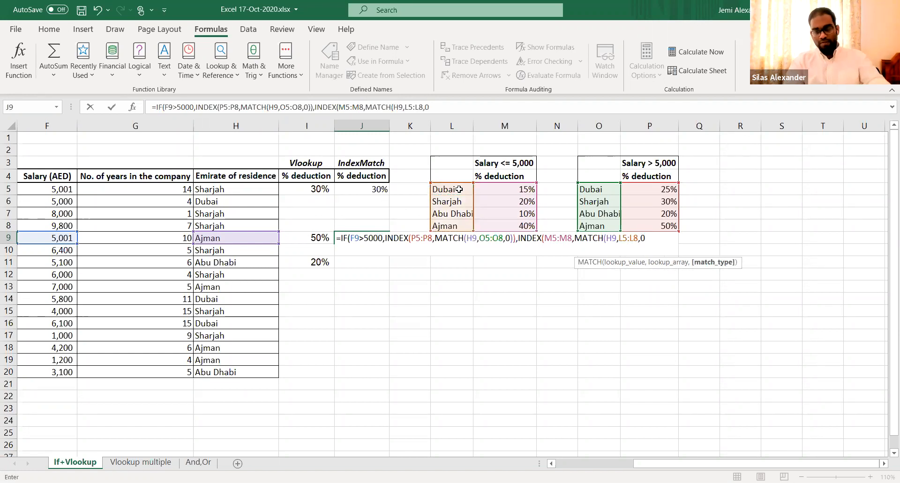
pyautogui.write('))')
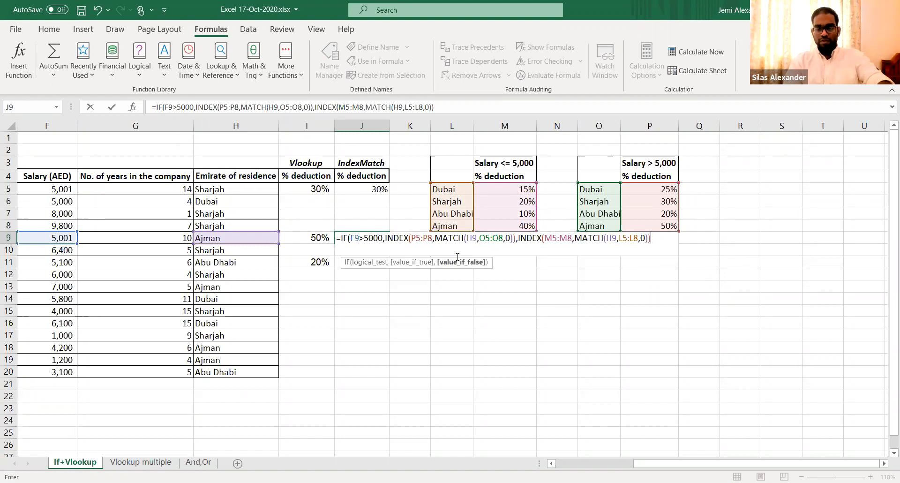
pyautogui.write(')')
pyautogui.press('Return')
pyautogui.press('Up')
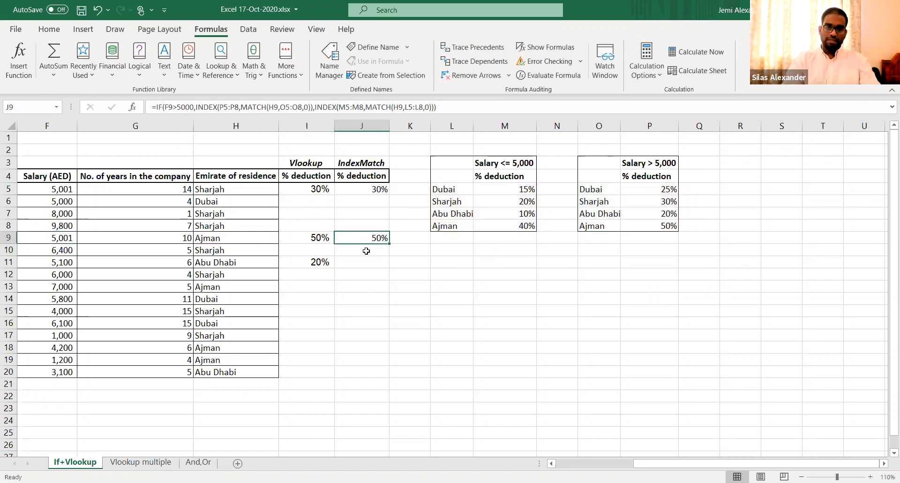
pyautogui.click(313, 240)
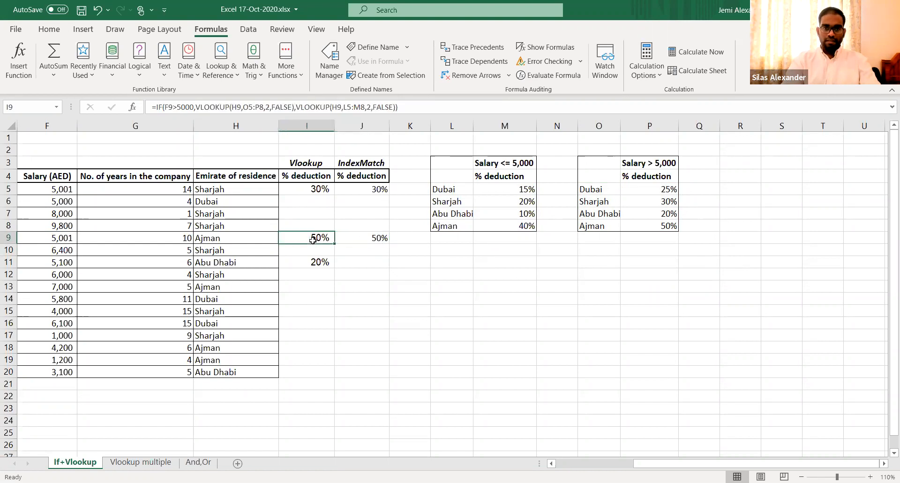
pyautogui.click(357, 242)
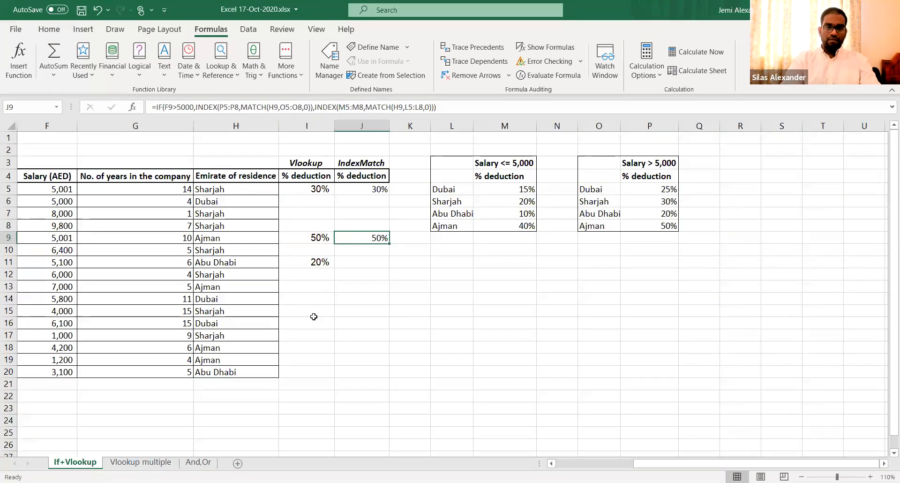
# - Fill the formulas in I5 and J5 down through row 20 of both % deduction columns
pyautogui.click(300, 359)
pyautogui.press('Down')
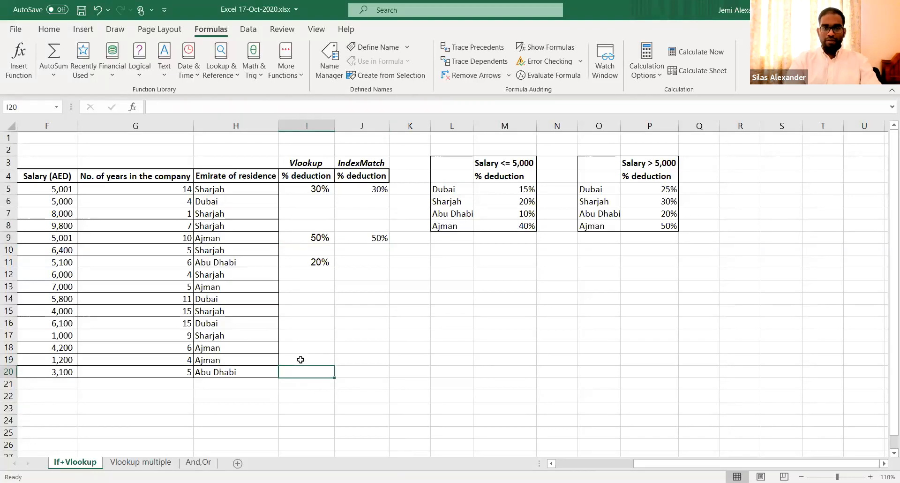
pyautogui.hotkey('shift', 'Up')
pyautogui.hotkey('shift', 'Up')
pyautogui.hotkey('shift', 'Up')
pyautogui.hotkey('shift', 'Up')
pyautogui.hotkey('shift', 'Up')
pyautogui.hotkey('shift', 'Up')
pyautogui.hotkey('shift', 'Up')
pyautogui.hotkey('shift', 'Up')
pyautogui.hotkey('shift', 'Up')
pyautogui.hotkey('shift', 'Up')
pyautogui.hotkey('shift', 'Up')
pyautogui.hotkey('shift', 'Up')
pyautogui.hotkey('shift', 'Right')
pyautogui.hotkey('shift', 'Up')
pyautogui.hotkey('shift', 'Up')
pyautogui.hotkey('shift', 'Up')
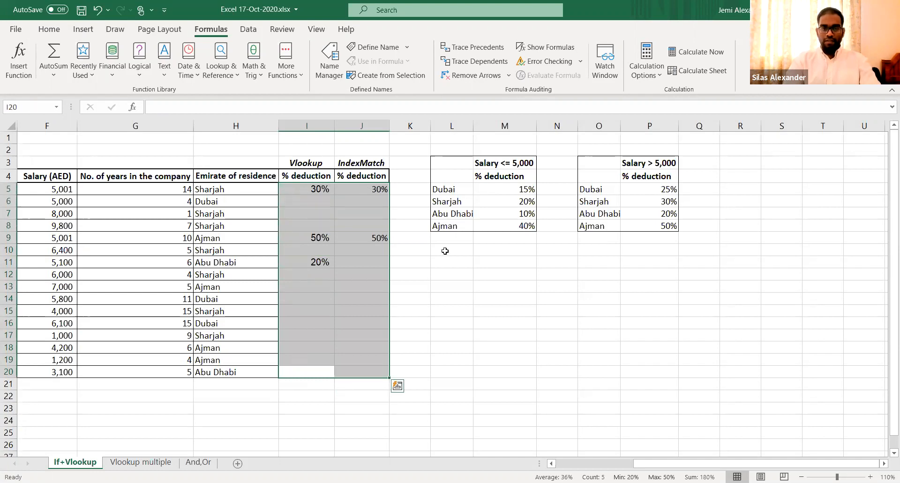
pyautogui.hotkey('ctrl', 'd')
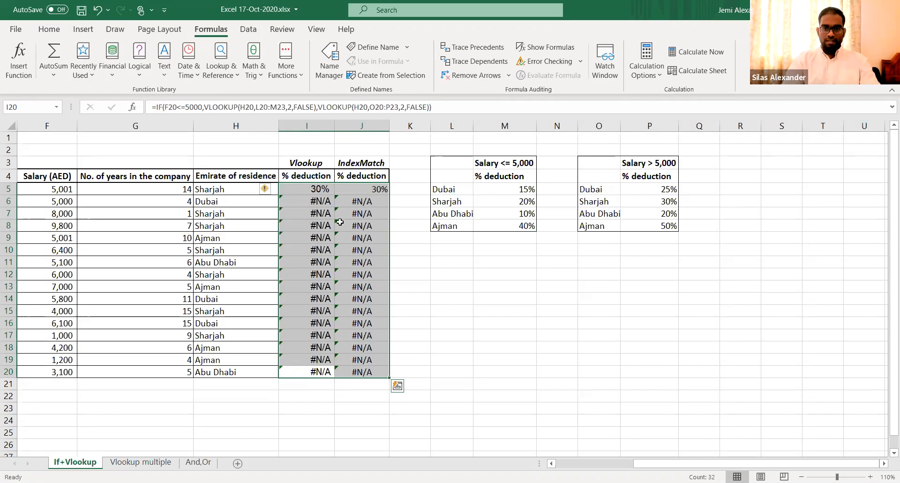
# - Examine the table ranges referenced by the filled formulas in I13 and J20, leaving both formulas unchanged
pyautogui.press('Up')
pyautogui.press('Up')
pyautogui.press('Up')
pyautogui.press('Up')
pyautogui.press('Up')
pyautogui.press('Up')
pyautogui.press('Up')
pyautogui.press('Up')
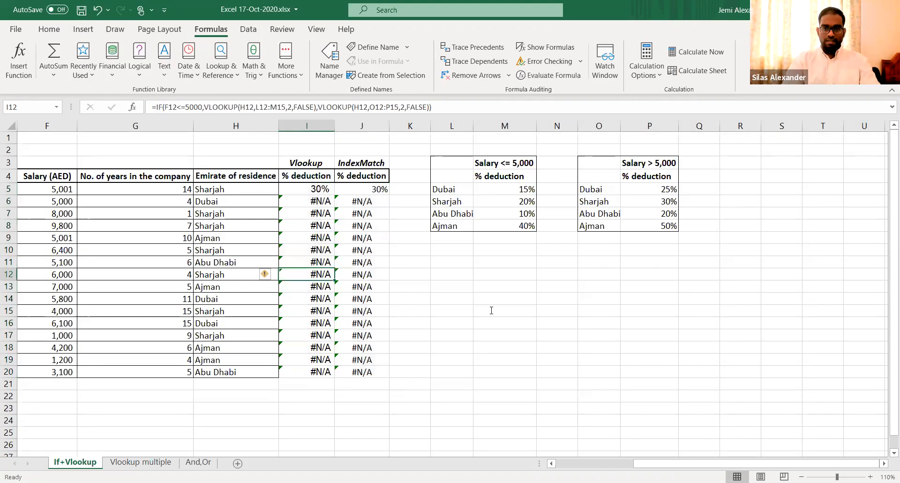
pyautogui.press('Down')
pyautogui.press('F2')
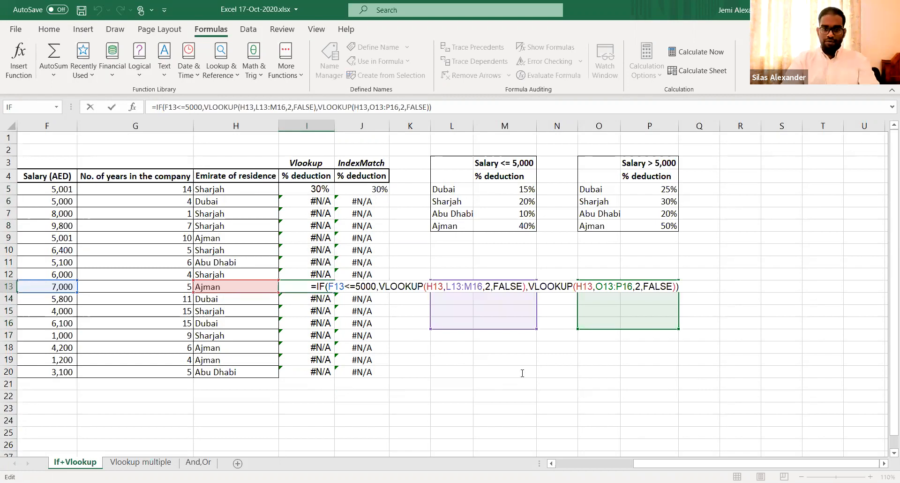
pyautogui.press('Escape')
pyautogui.press('Down')
pyautogui.press('Down')
pyautogui.press('Down')
pyautogui.press('Down')
pyautogui.press('Down')
pyautogui.press('Down')
pyautogui.press('Down')
pyautogui.press('Right')
pyautogui.press('F2')
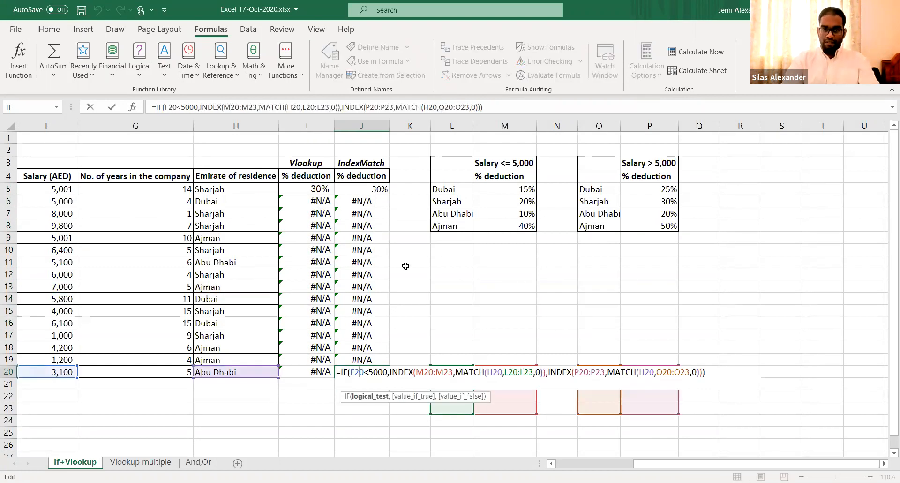
pyautogui.press('Escape')
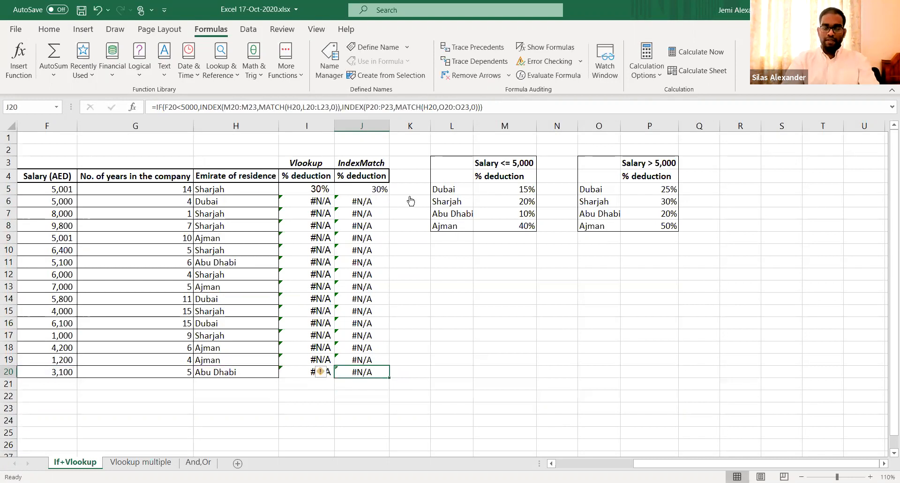
# - Examine the original IF and VLOOKUP formula in I5 and the table ranges it references
pyautogui.doubleClick(326, 185)
pyautogui.press('Escape')
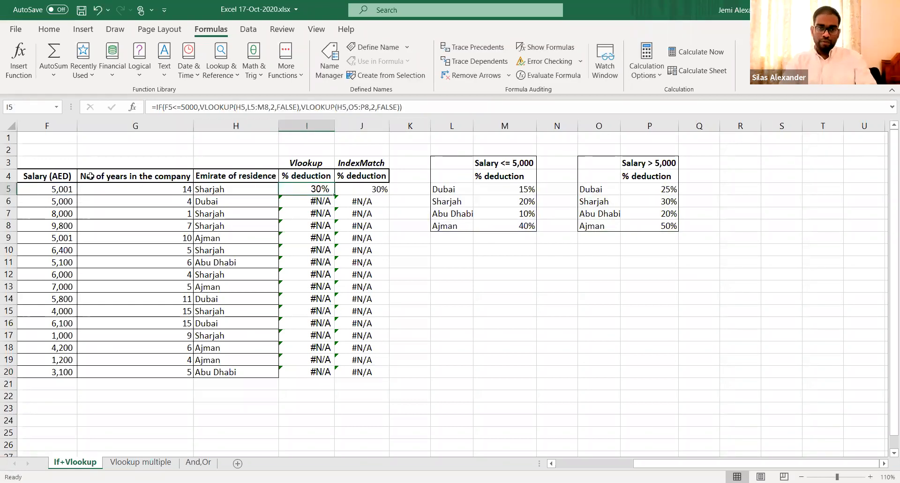
pyautogui.doubleClick(316, 187)
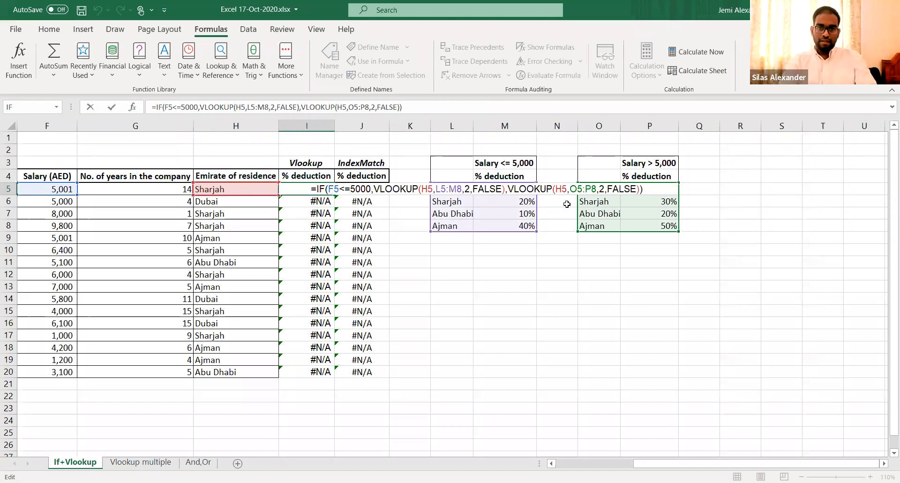
pyautogui.hotkey('ctrl', 'Return')
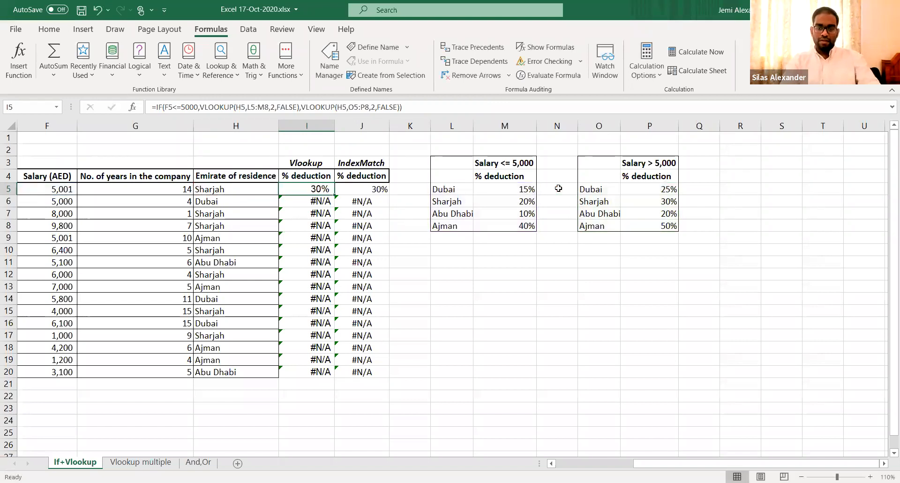
# - Copy the formula from I5 into I6 and inspect which table ranges the copy references
pyautogui.hotkey('ctrl', 'c')
pyautogui.click(299, 201)
pyautogui.hotkey('ctrl', 'v')
pyautogui.doubleClick(298, 200)
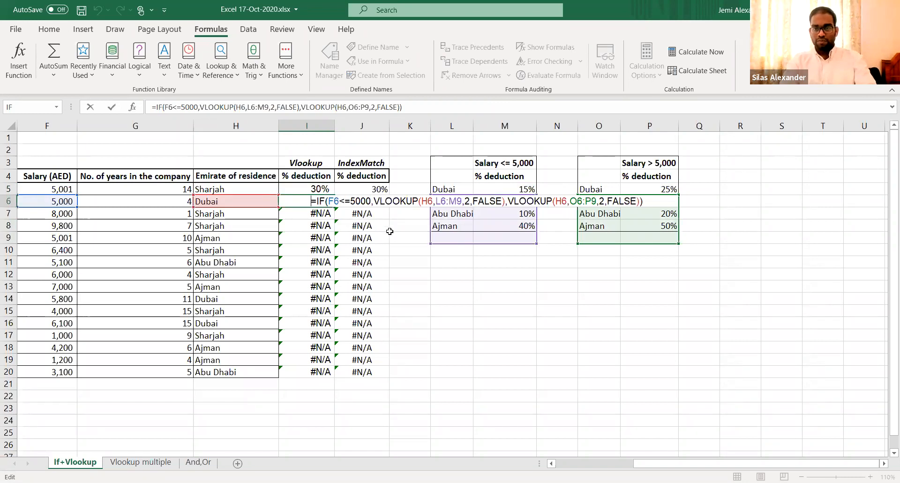
pyautogui.press('Escape')
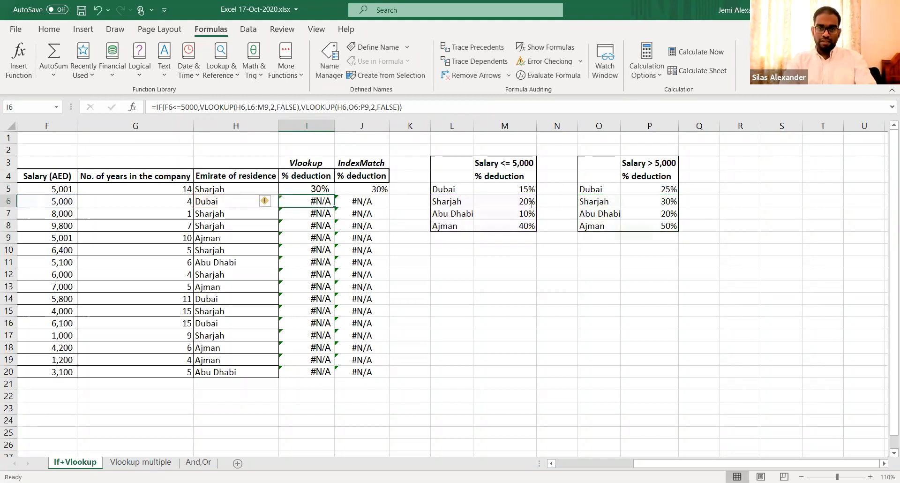
pyautogui.press('F2')
pyautogui.press('Escape')
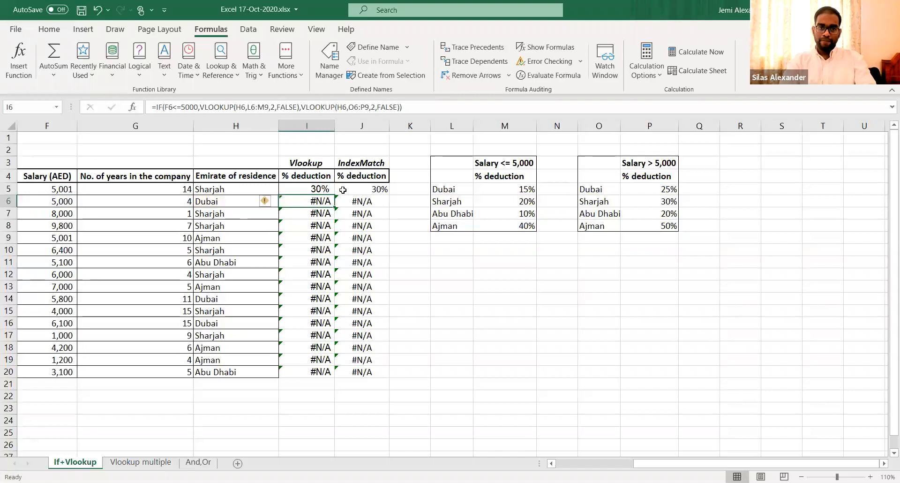
# - Compare the table ranges referenced by the formulas in I5, I6 and J20, leaving all three formulas unchanged
pyautogui.click(307, 188)
pyautogui.press('F2')
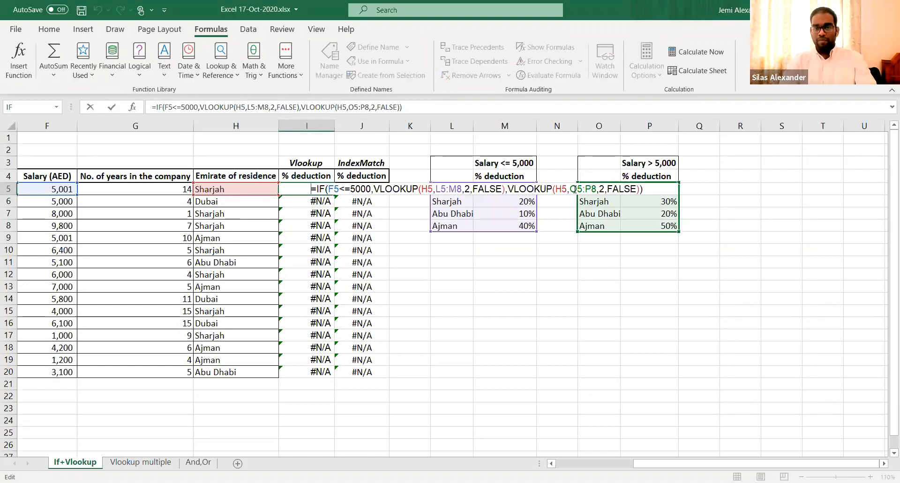
pyautogui.press('Escape')
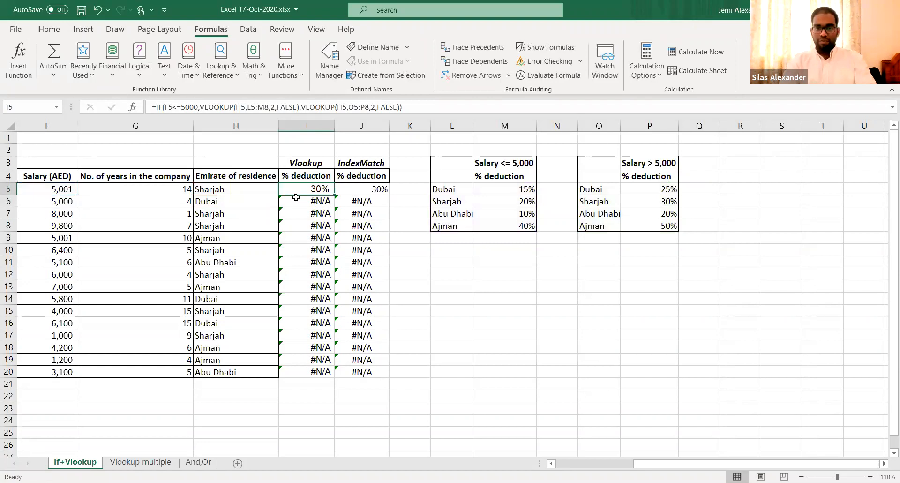
pyautogui.doubleClick(296, 197)
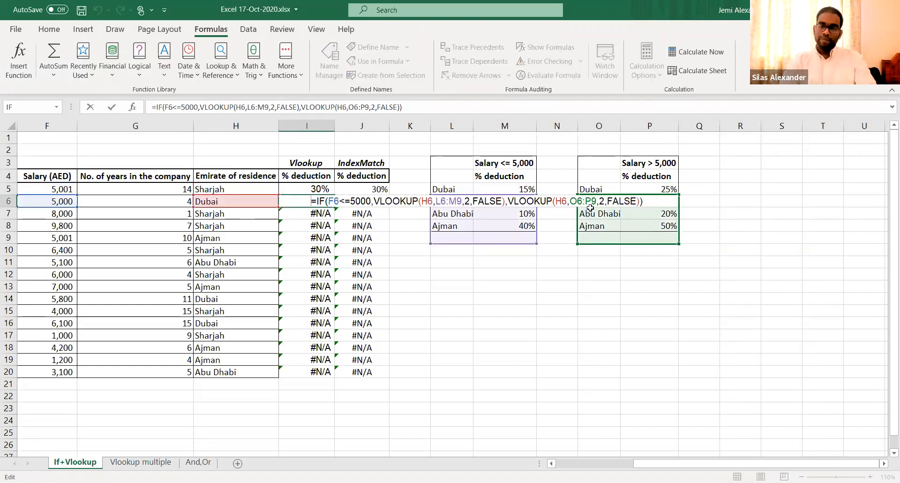
pyautogui.press('Escape')
pyautogui.doubleClick(355, 372)
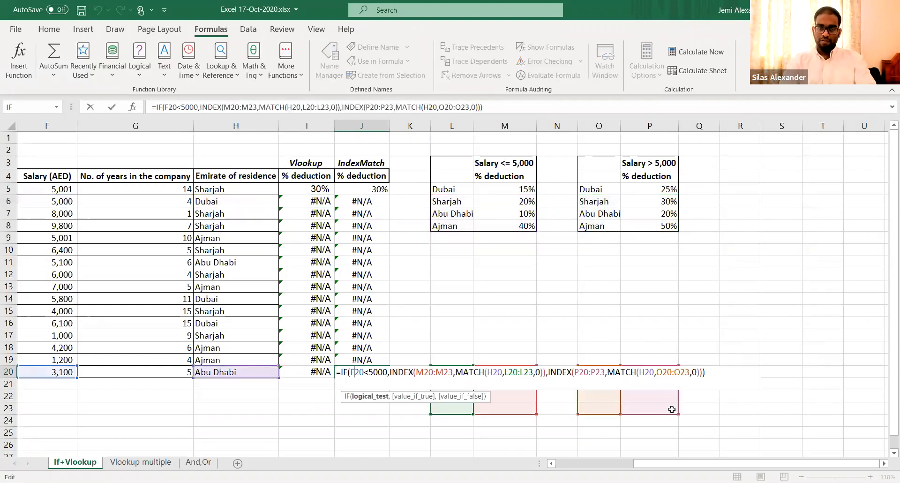
pyautogui.press('Escape')
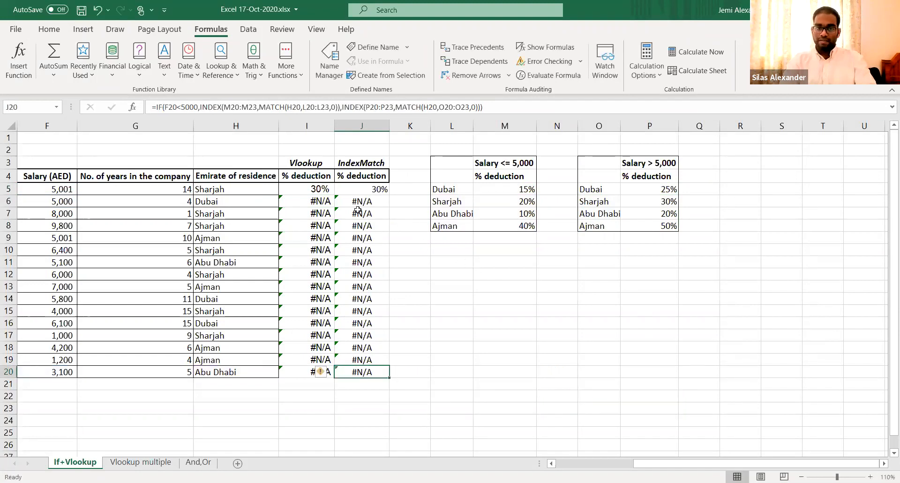
# - Make the first VLOOKUP table range in I5's formula absolute as $L$5:$M$8
pyautogui.doubleClick(318, 190)
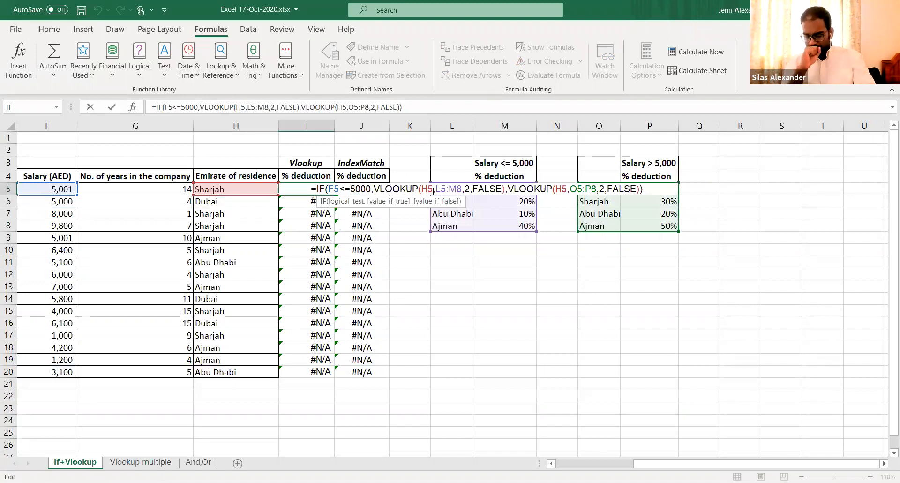
pyautogui.click(406, 189)
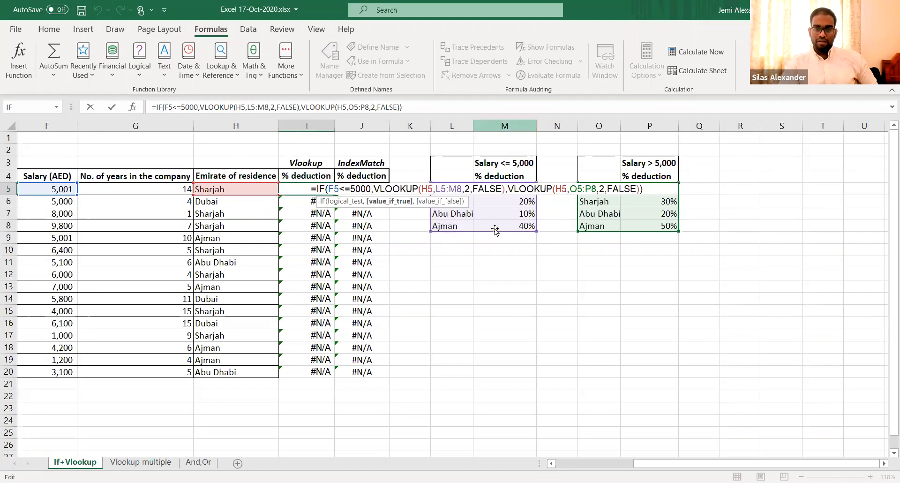
pyautogui.click(442, 189)
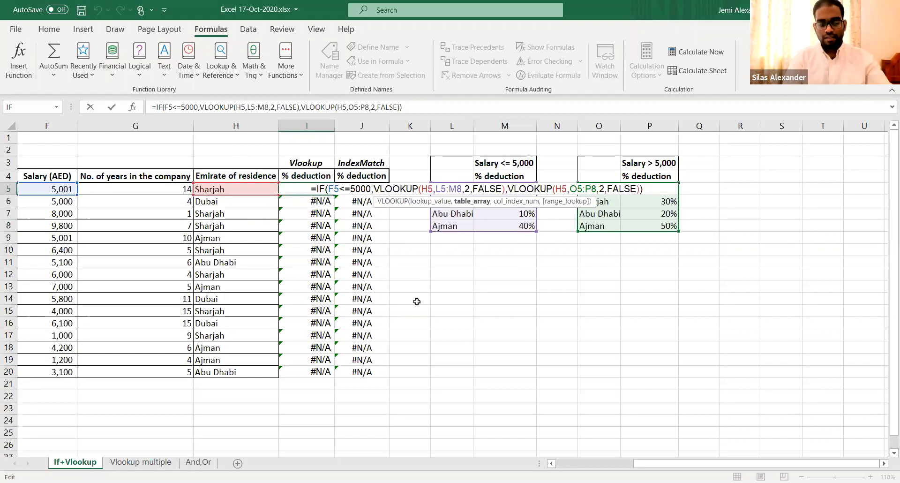
pyautogui.press('F4')
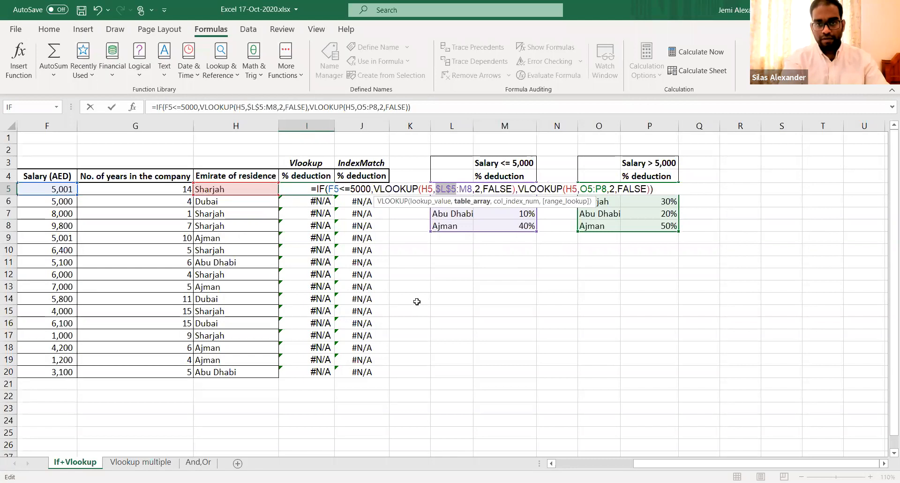
pyautogui.click(463, 188)
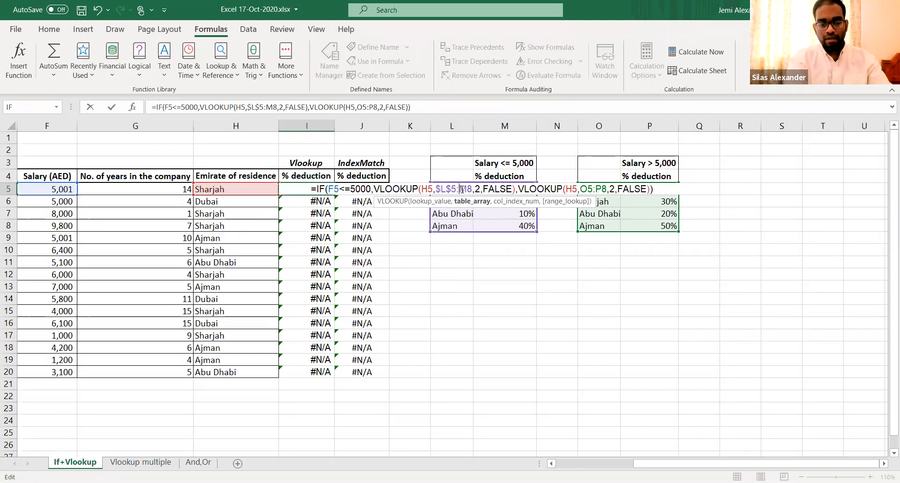
pyautogui.press('F4')
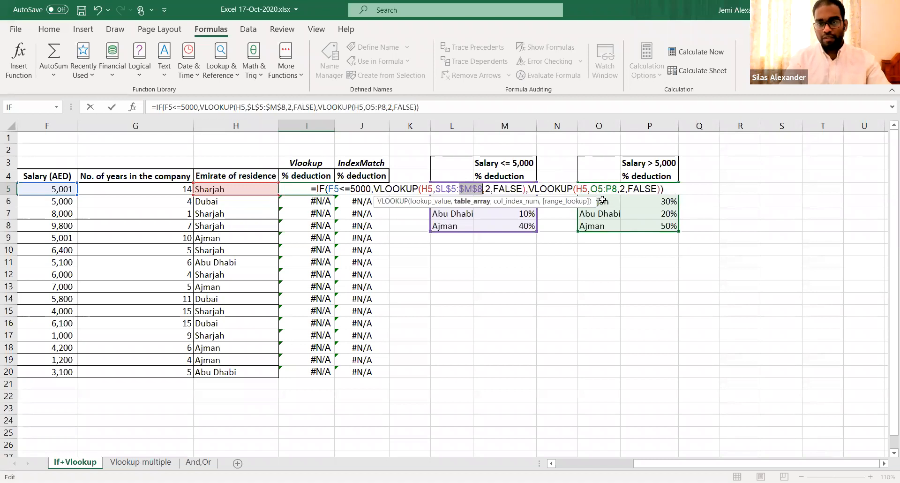
# - Make the second VLOOKUP table range in I5's formula absolute as $O$5:$P$8 and commit the formula
pyautogui.click(597, 190)
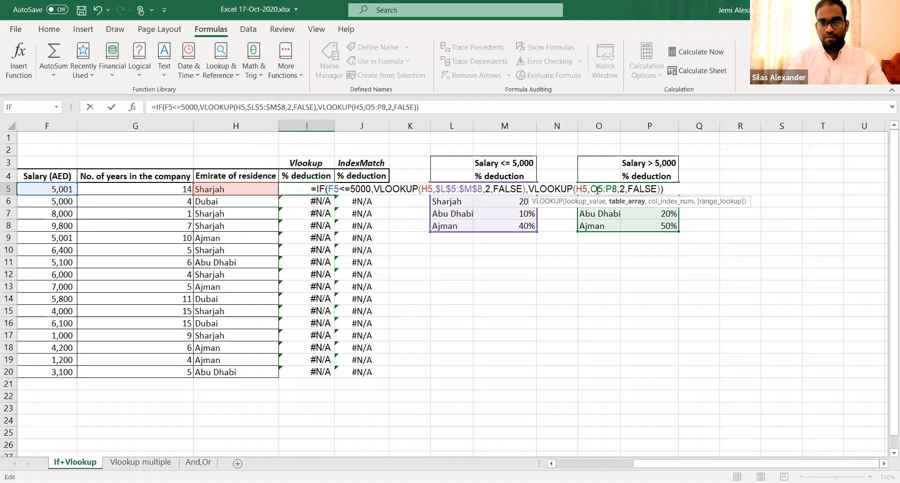
pyautogui.press('F4')
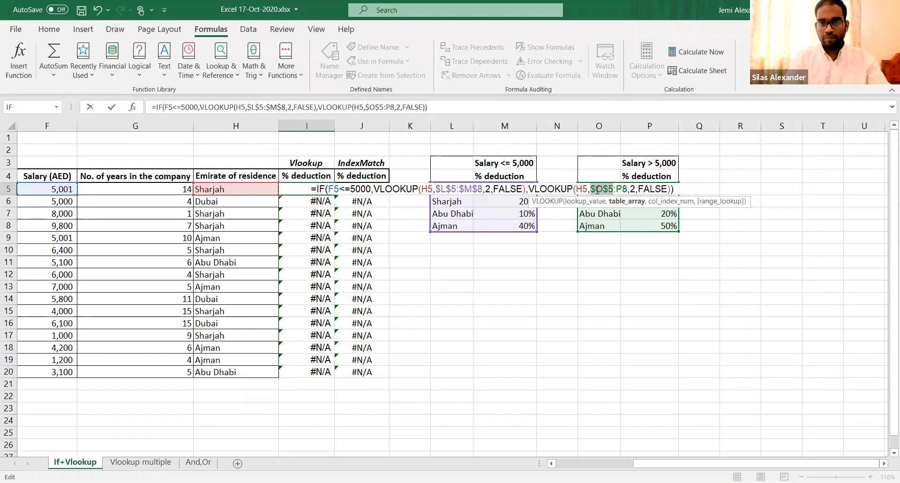
pyautogui.click(625, 187)
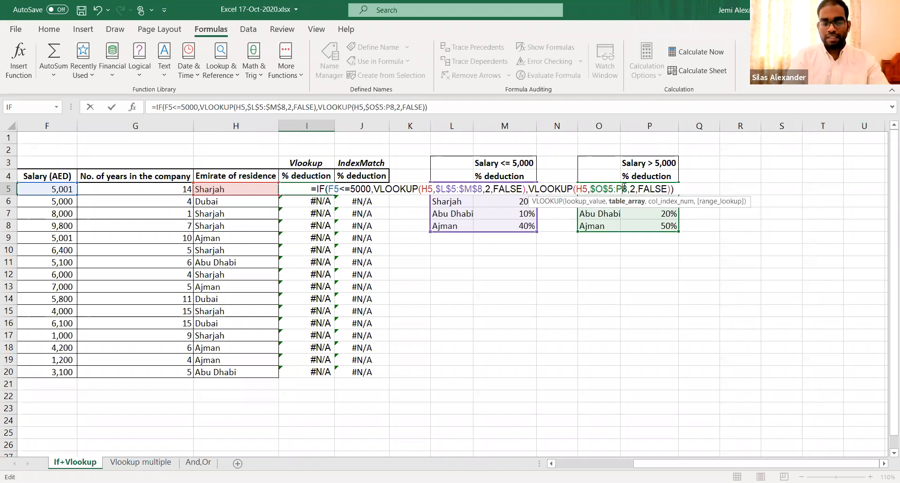
pyautogui.press('F4')
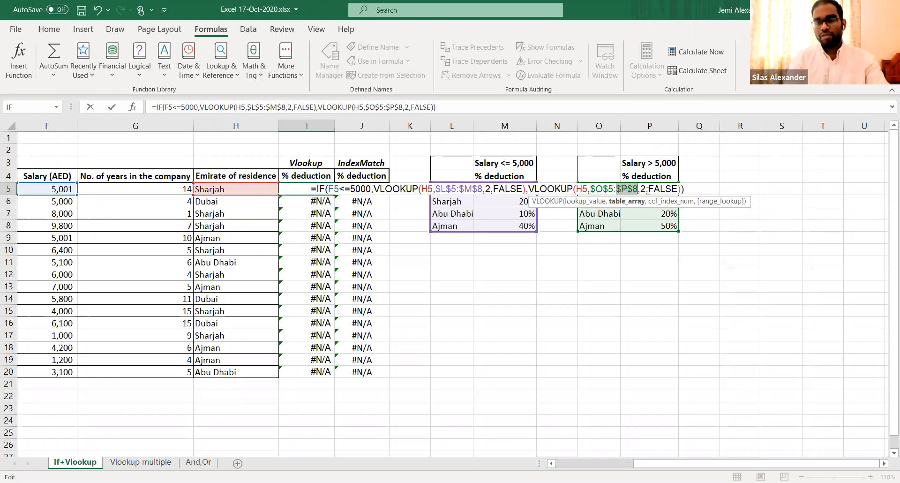
pyautogui.press('Return')
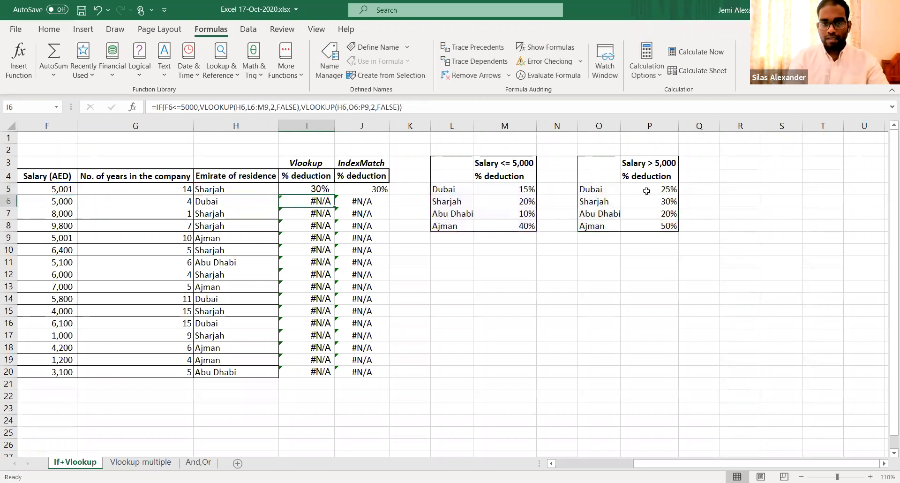
# - Copy the corrected formula from I5 into cells I6 through I11, one cell after another
pyautogui.press('Up')
pyautogui.hotkey('ctrl', 'c')
pyautogui.press('Down')
pyautogui.hotkey('ctrl', 'v')
pyautogui.press('Down')
pyautogui.hotkey('ctrl', 'v')
pyautogui.press('Down')
pyautogui.hotkey('ctrl', 'v')
pyautogui.press('Down')
pyautogui.hotkey('ctrl', 'v')
pyautogui.press('Down')
pyautogui.hotkey('ctrl', 'v')
pyautogui.press('Down')
pyautogui.hotkey('ctrl', 'v')
pyautogui.press('Down')
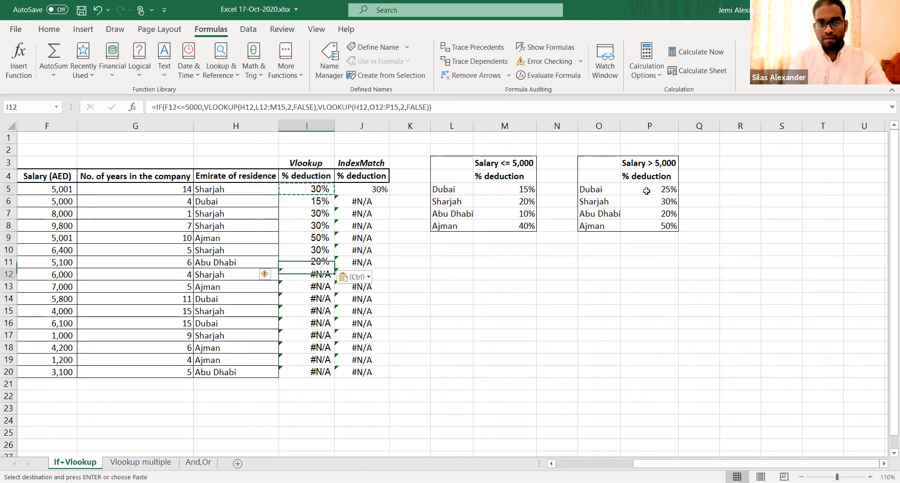
# - Fill the VLOOKUP formula from I7 down through I20, and check the table ranges referenced in I18
pyautogui.press('Escape')
pyautogui.hotkey('ctrl', 'Down')
pyautogui.hotkey('ctrl', 'shift', 'Up')
pyautogui.hotkey('shift', 'Down')
pyautogui.hotkey('shift', 'Down')
pyautogui.hotkey('shift', 'Down')
pyautogui.hotkey('shift', 'Down')
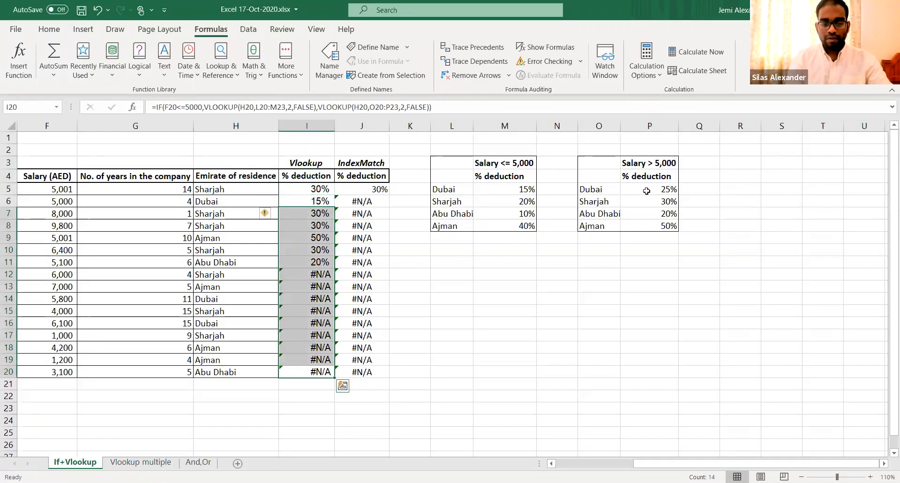
pyautogui.hotkey('ctrl', 'd')
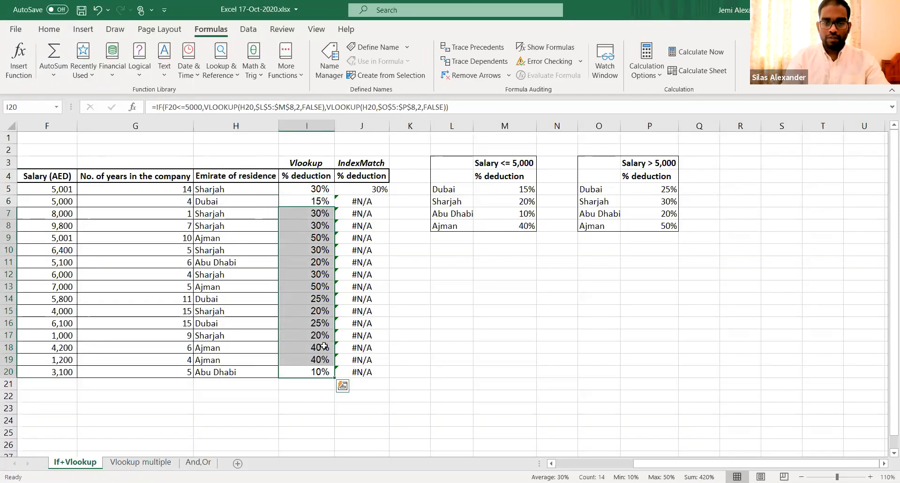
pyautogui.doubleClick(324, 346)
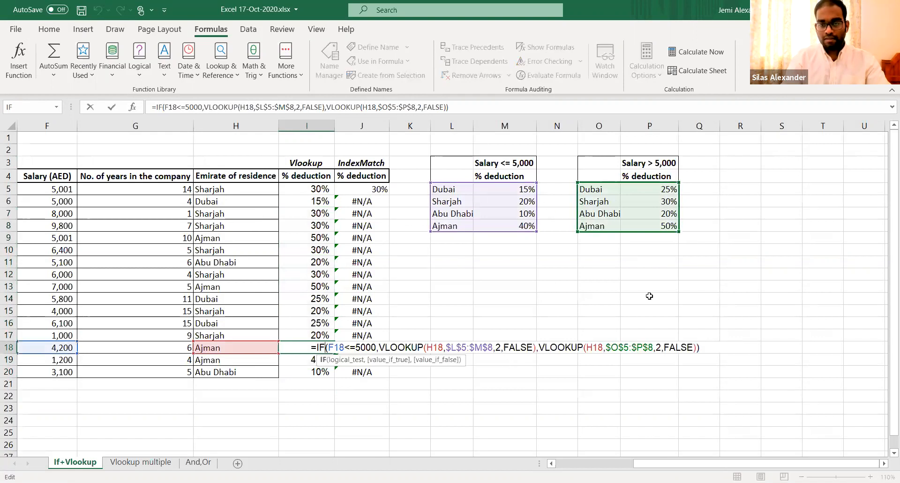
pyautogui.press('Escape')
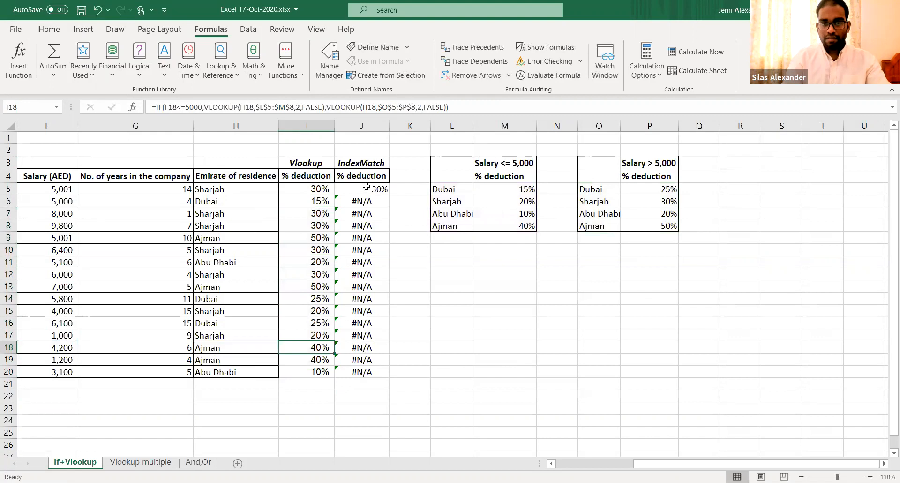
pyautogui.doubleClick(367, 188)
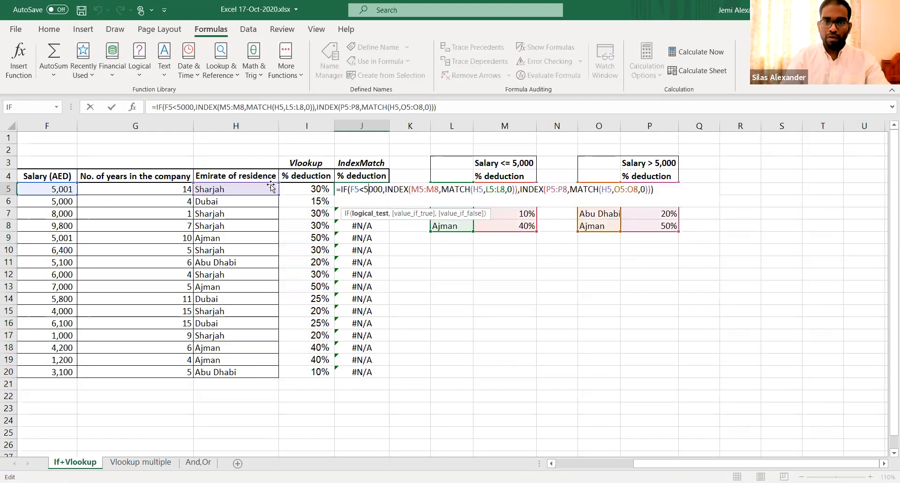
pyautogui.click(424, 189)
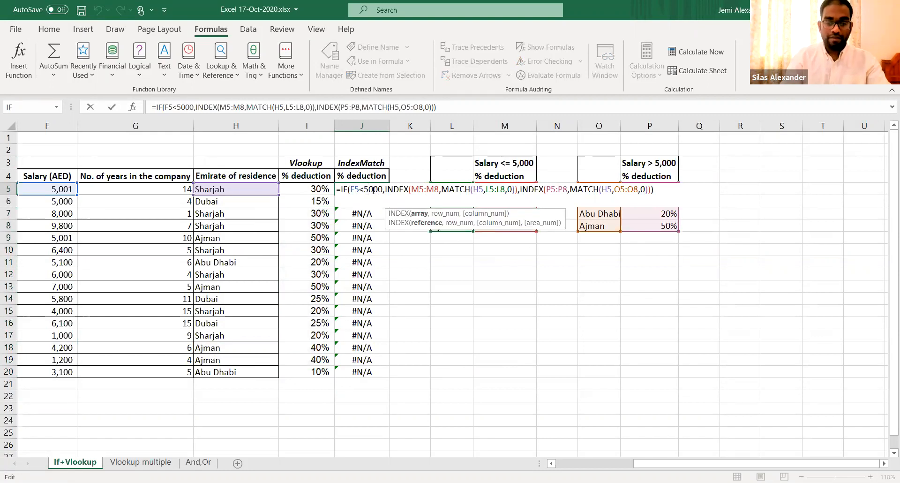
pyautogui.click(424, 190)
pyautogui.press('F4')
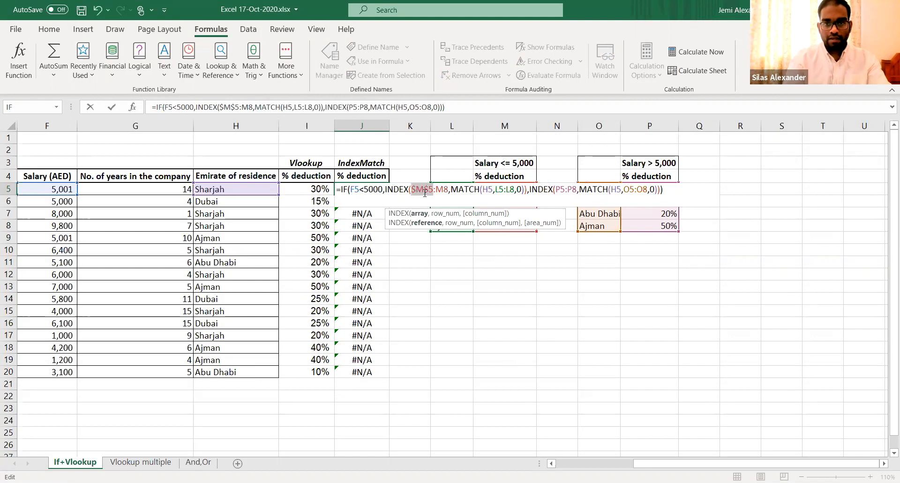
pyautogui.click(441, 189)
pyautogui.press('F4')
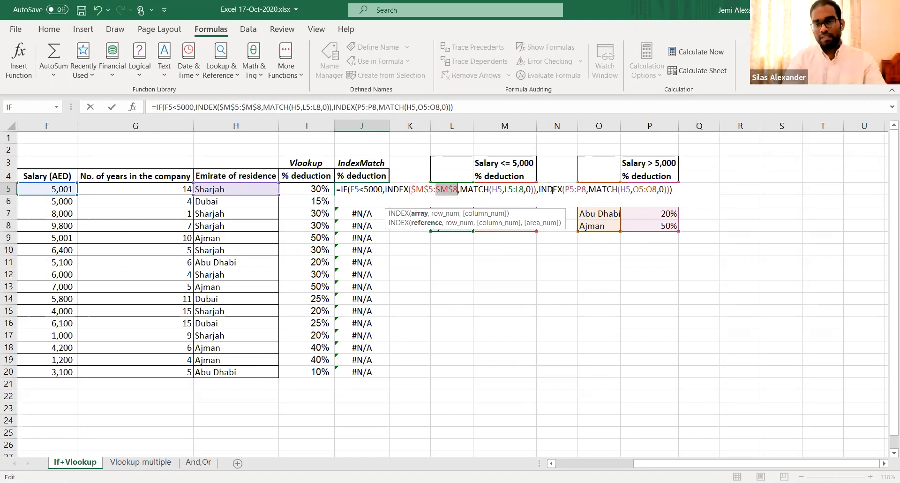
pyautogui.click(514, 190)
pyautogui.press('F4')
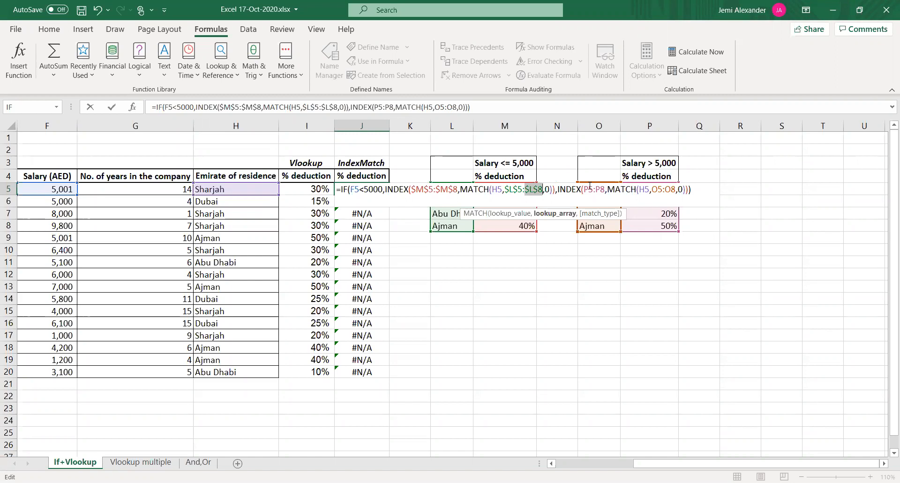
pyautogui.click(590, 186)
pyautogui.click(590, 186)
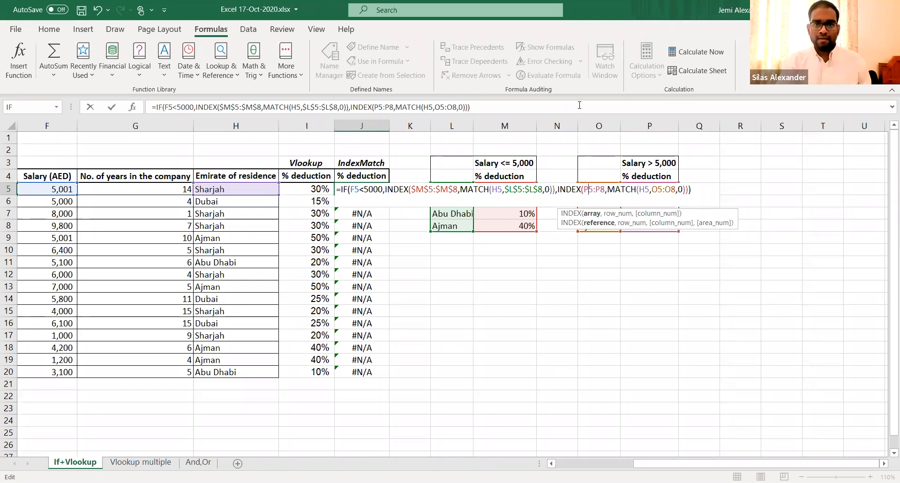
pyautogui.click(496, 67)
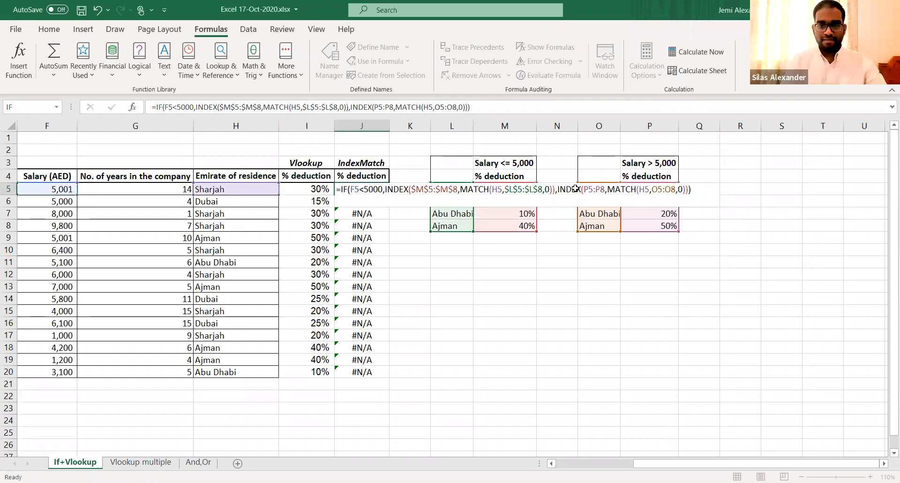
pyautogui.press('Escape')
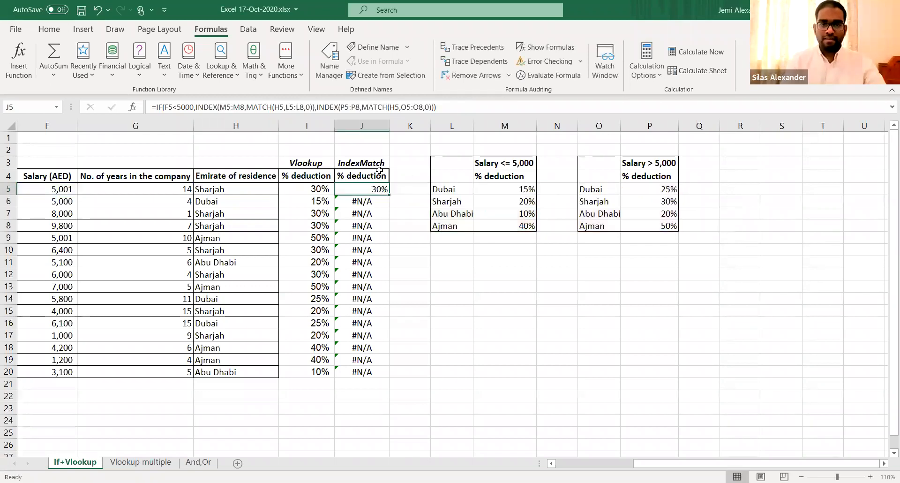
# - Make the first INDEX array range in J5's formula absolute as $M$5:$M$8
pyautogui.doubleClick(362, 190)
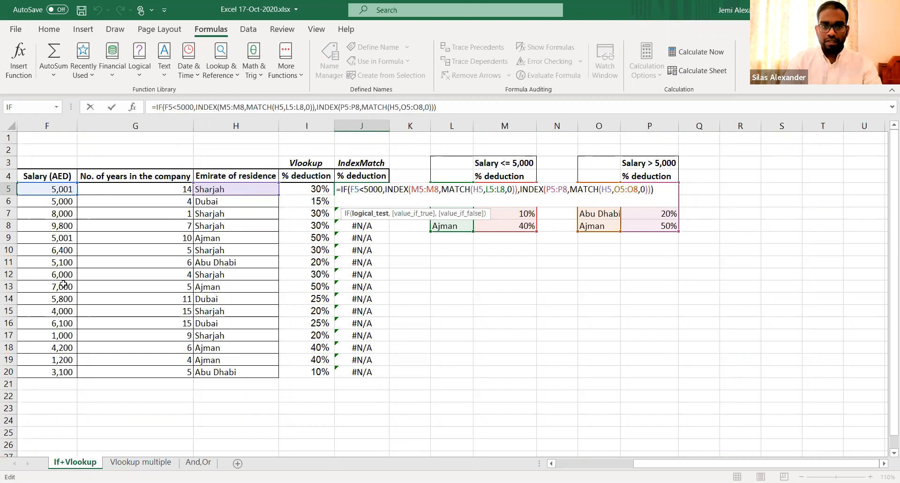
pyautogui.click(412, 190)
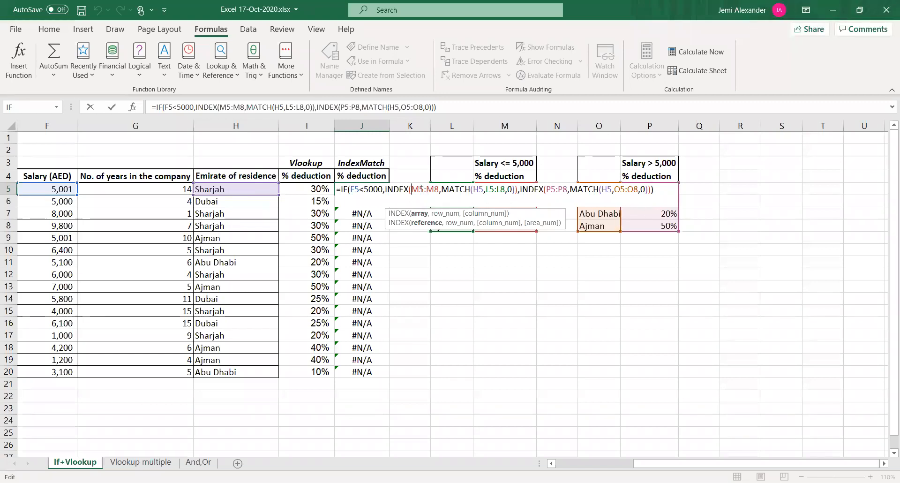
pyautogui.press('F4')
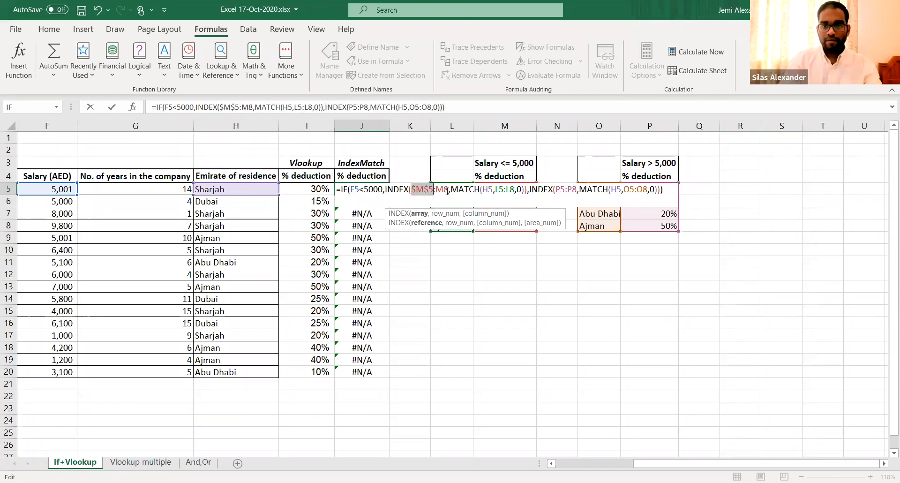
pyautogui.click(442, 189)
pyautogui.press('F4')
# - Make the first MATCH lookup array in J5's formula absolute as $L$5:$L$8
pyautogui.click(498, 189)
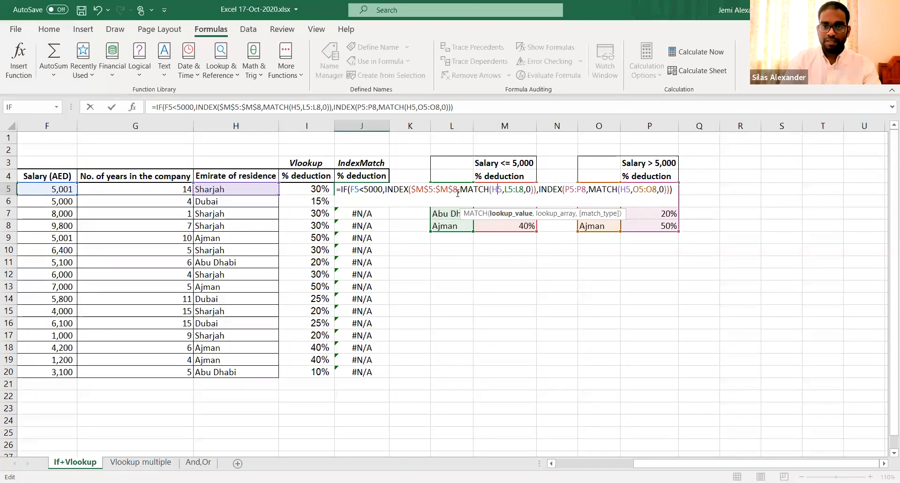
pyautogui.click(507, 189)
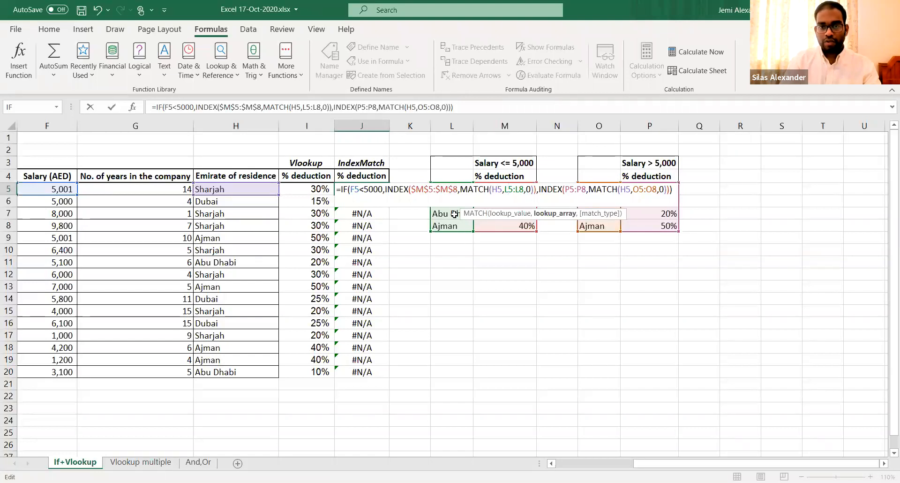
pyautogui.press('F4')
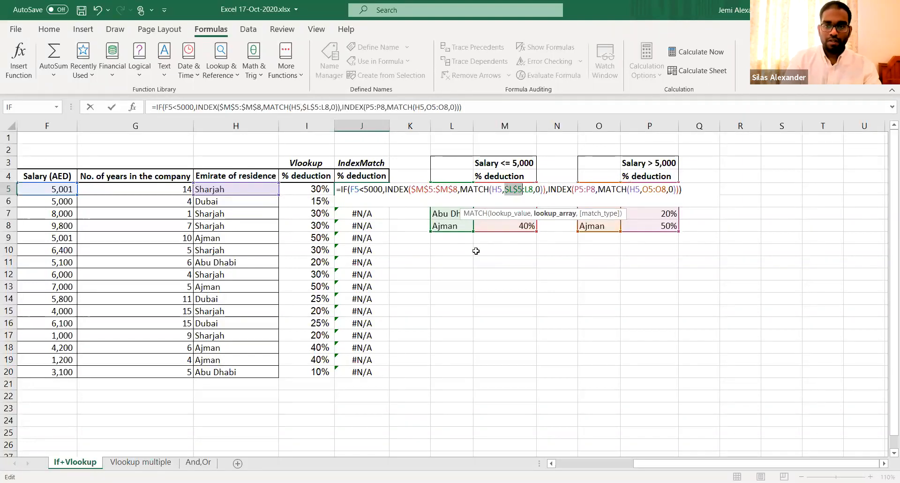
pyautogui.click(528, 189)
pyautogui.press('F4')
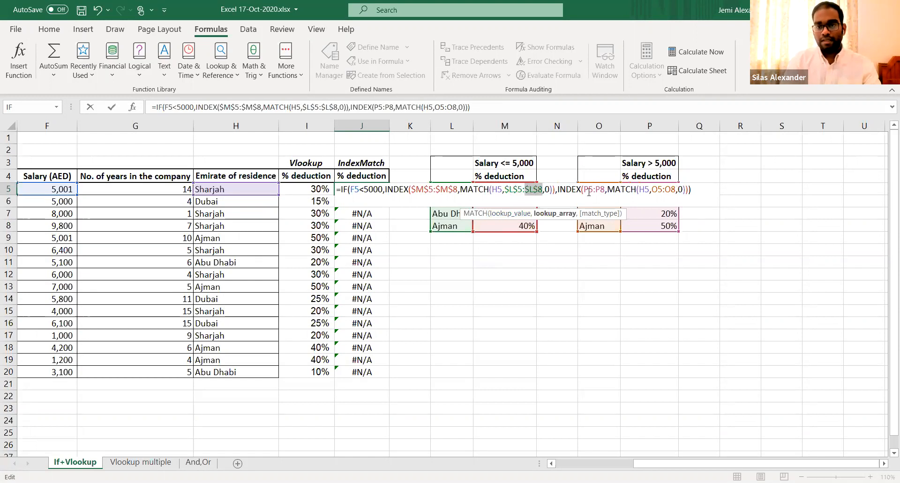
# - Make the second INDEX array range in J5's formula absolute as $P$5:$P$8
pyautogui.click(590, 189)
pyautogui.press('F4')
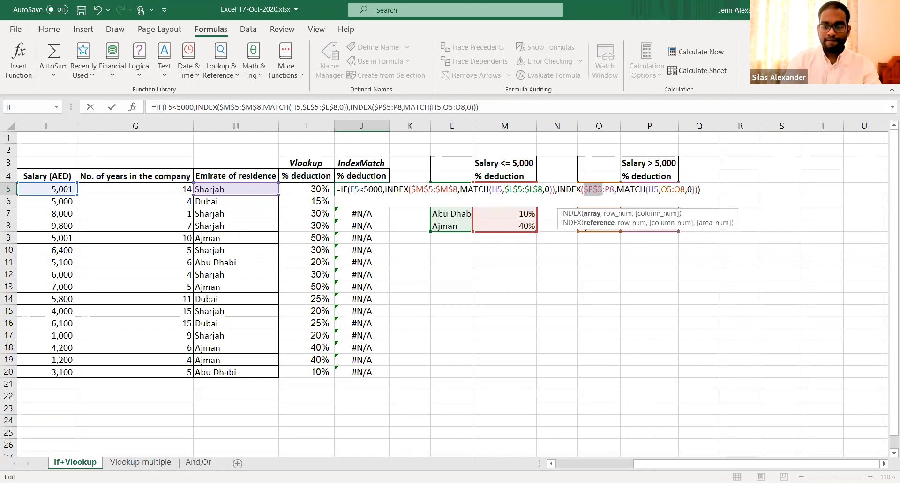
pyautogui.click(610, 189)
pyautogui.press('F4')
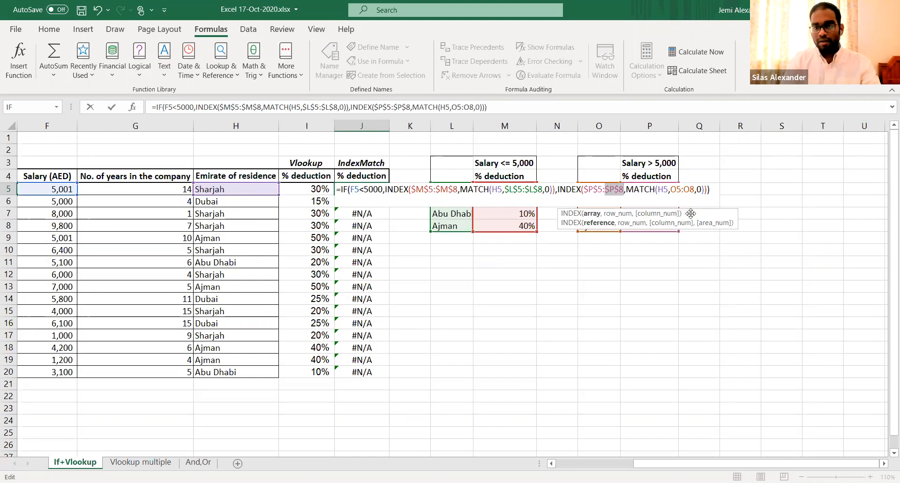
# - Make the second MATCH lookup array in J5's formula absolute as $O$5:$O$8 and commit the formula
pyautogui.click(678, 190)
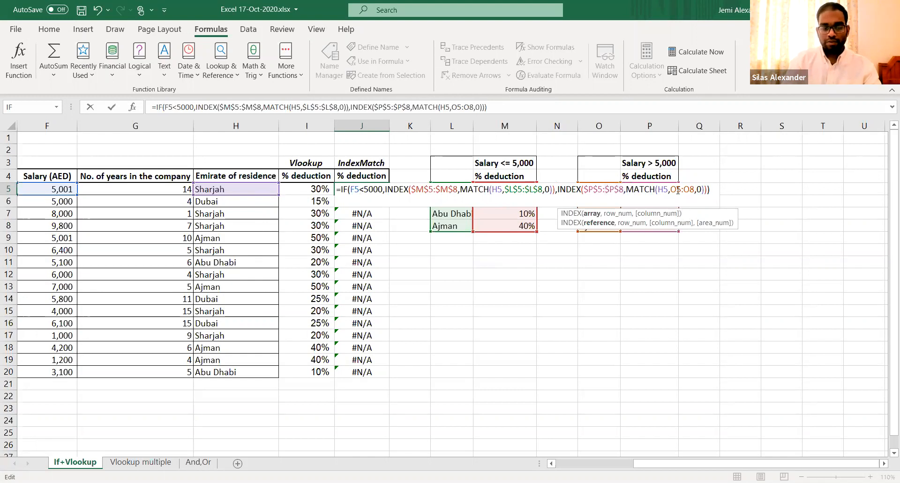
pyautogui.press('F4')
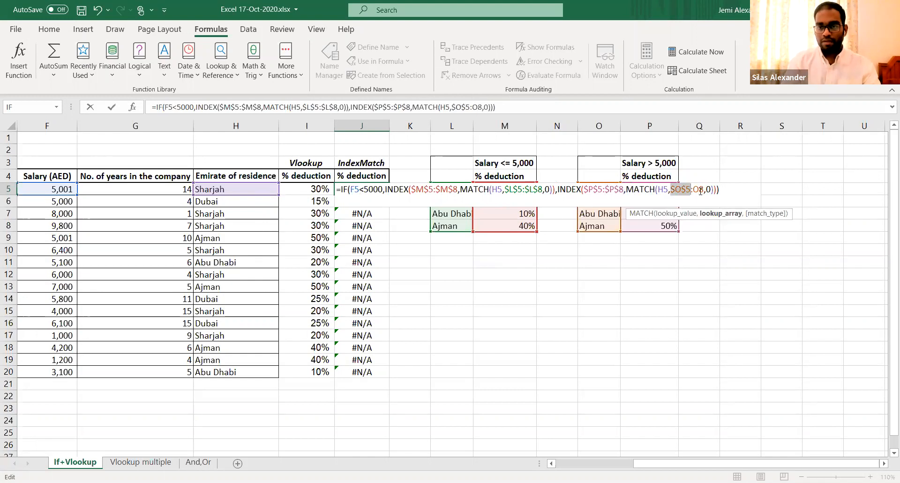
pyautogui.click(698, 190)
pyautogui.press('F4')
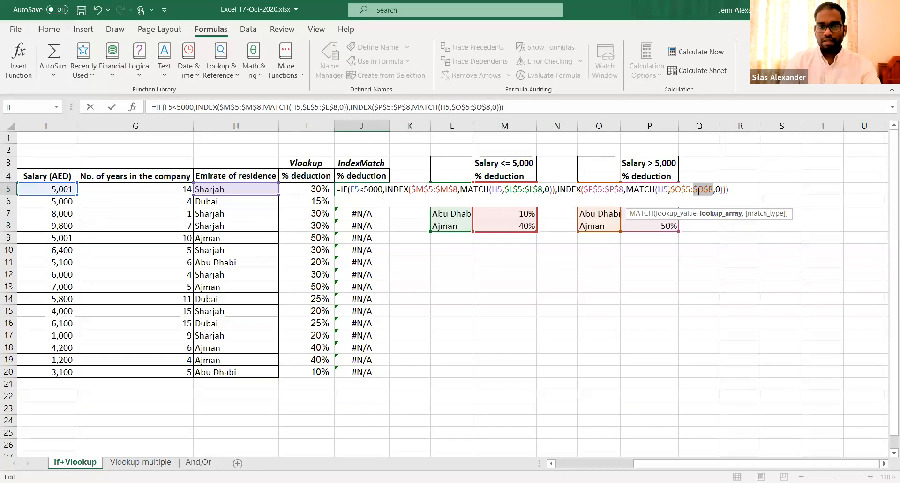
pyautogui.hotkey('ctrl', 'Return')
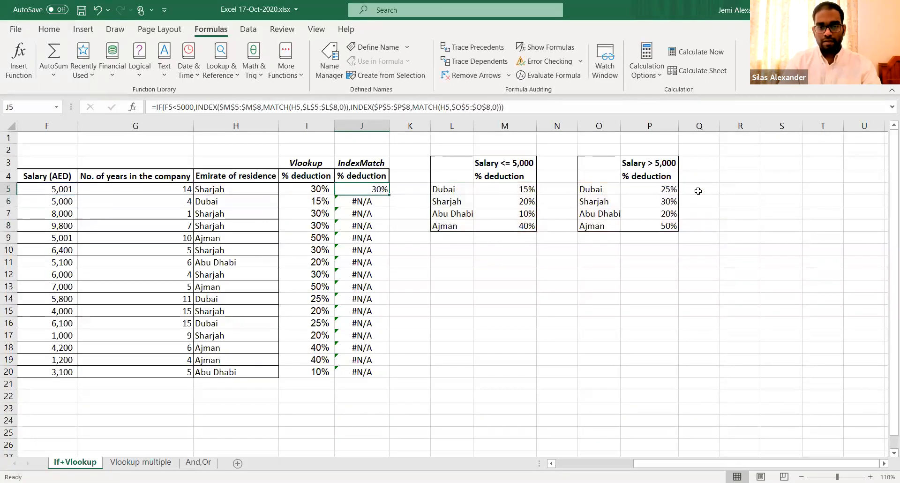
# - Fill the corrected INDEX/MATCH formula from J5 down through J20
pyautogui.hotkey('ctrl', 'Down')
pyautogui.hotkey('ctrl', 'shift', 'Up')
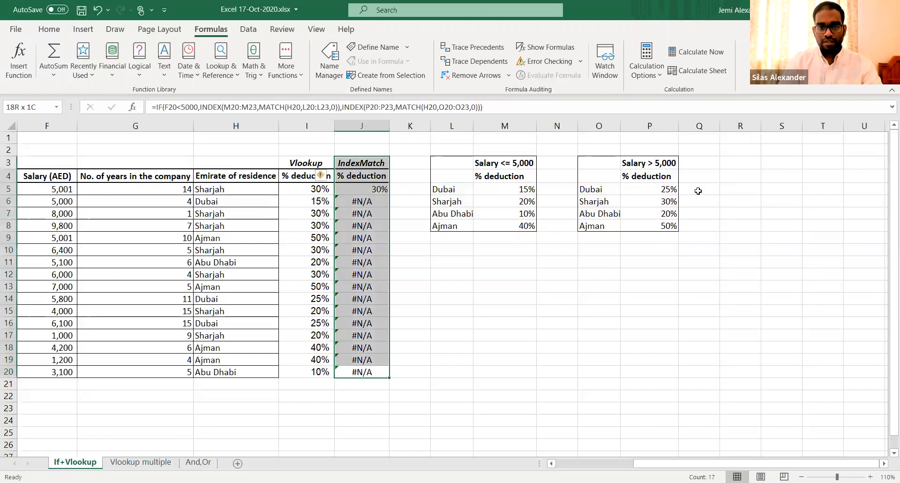
pyautogui.hotkey('ctrl', 'd')
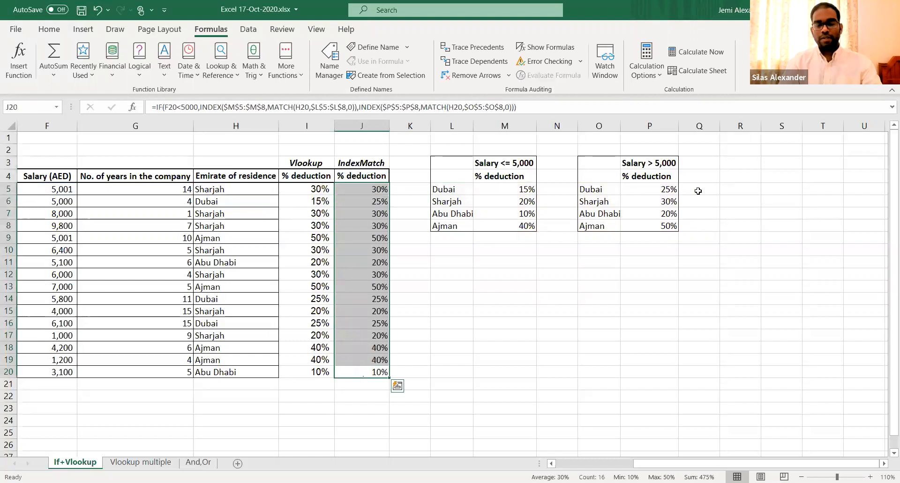
# - Check the filled INDEX/MATCH formulas in column J and compare the deductions in rows 18 and 13 with the emirate tables
pyautogui.press('Up')
pyautogui.press('Up')
pyautogui.press('Up')
pyautogui.press('Up')
pyautogui.press('Up')
pyautogui.press('Up')
pyautogui.press('Down')
pyautogui.press('Down')
pyautogui.press('Down')
pyautogui.press('Down')
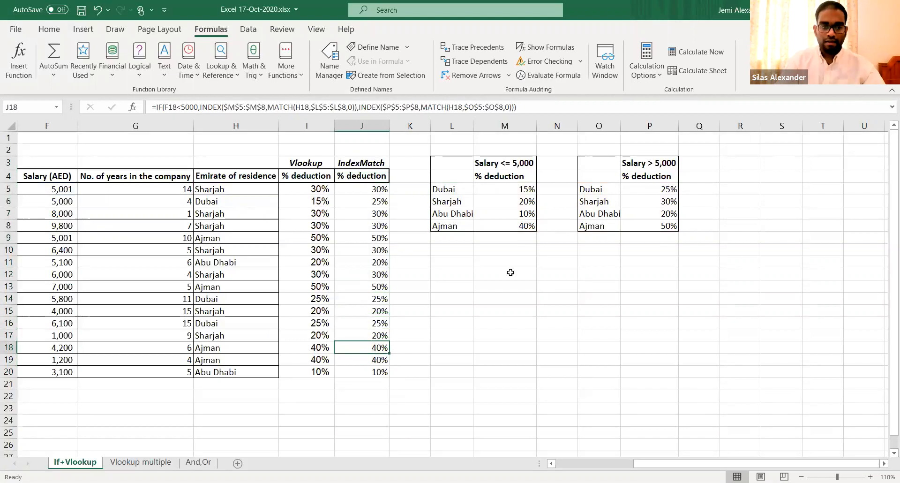
pyautogui.hotkey('shift', 'space')
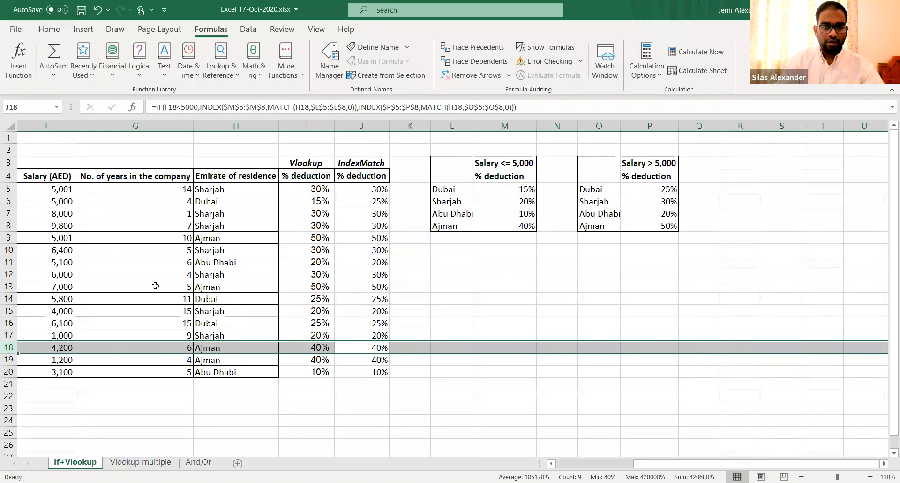
pyautogui.click(70, 287)
pyautogui.hotkey('shift', 'space')
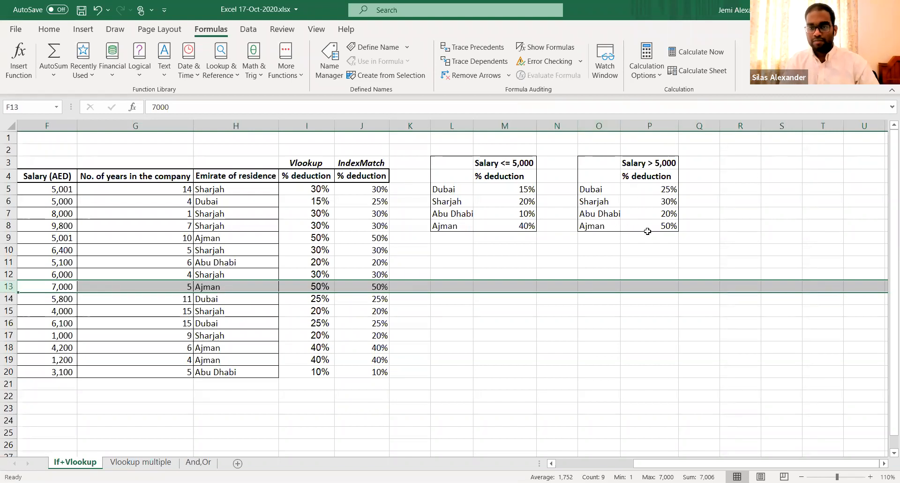
pyautogui.click(359, 288)
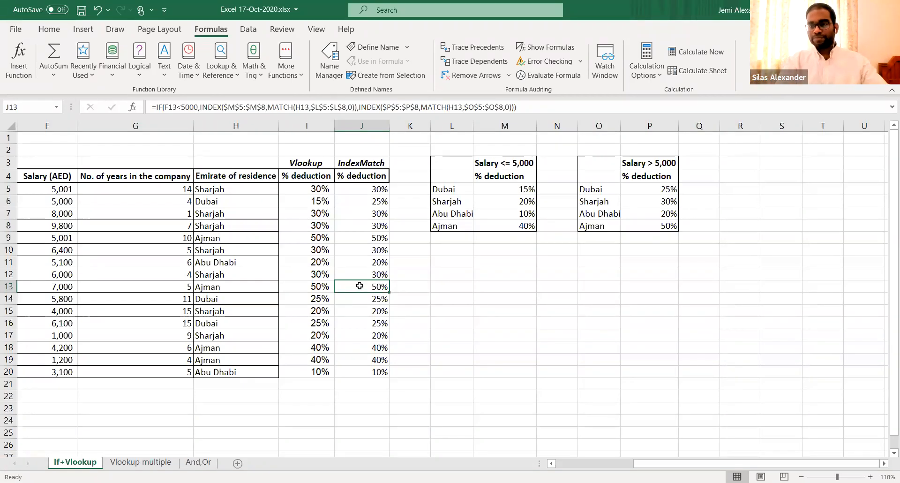
pyautogui.click(448, 65)
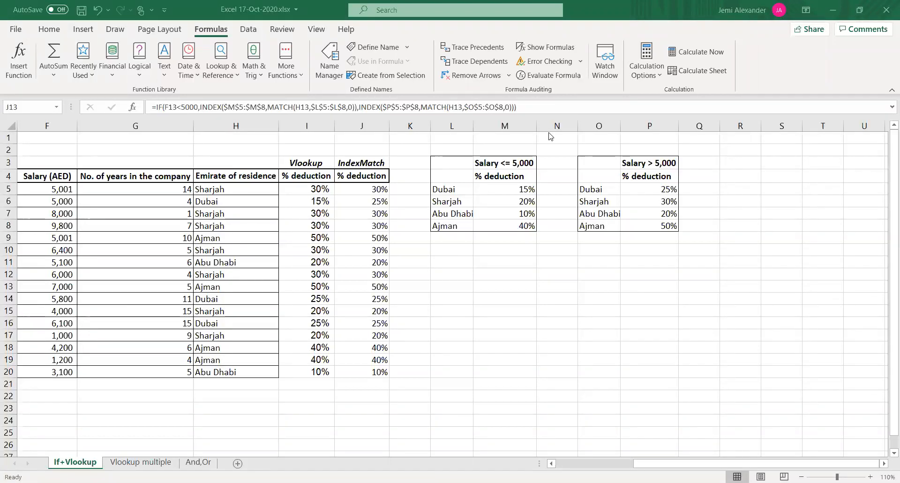
# - Switch to the Vlookup multiple sheet and look over the clothing price table and the details required table
pyautogui.click(248, 29)
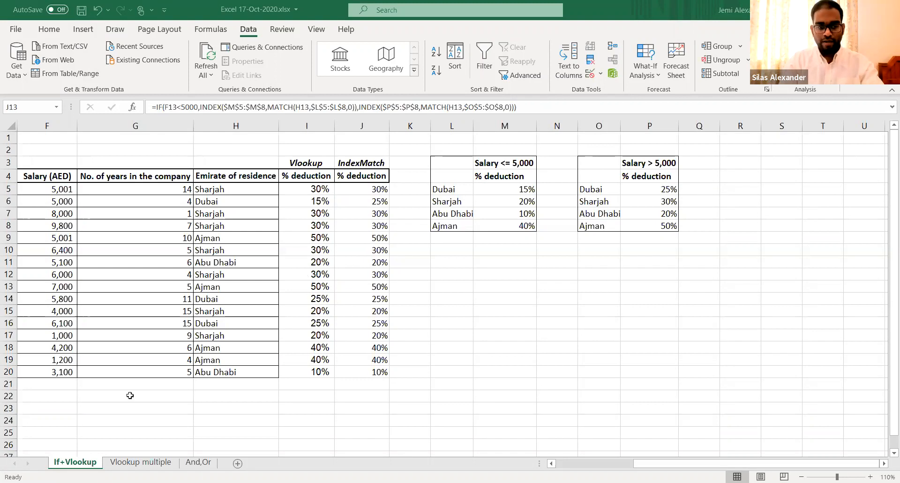
pyautogui.click(134, 463)
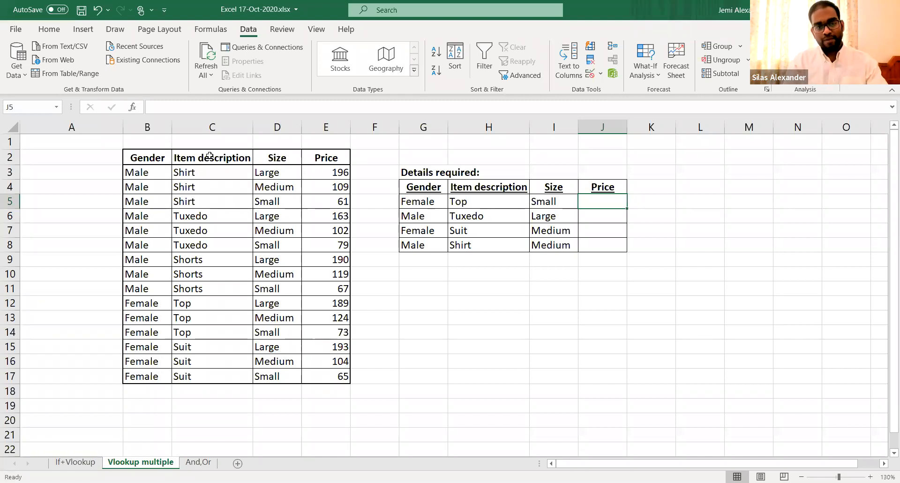
pyautogui.click(138, 178)
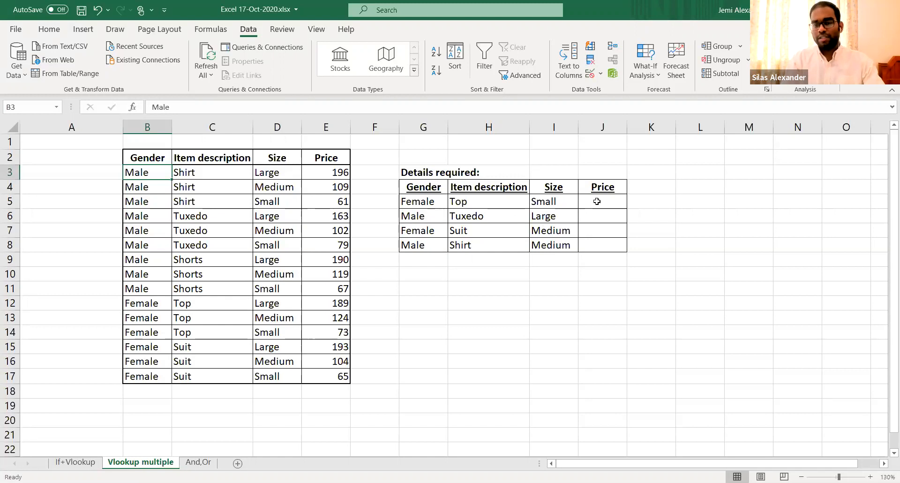
pyautogui.click(558, 216)
pyautogui.click(597, 201)
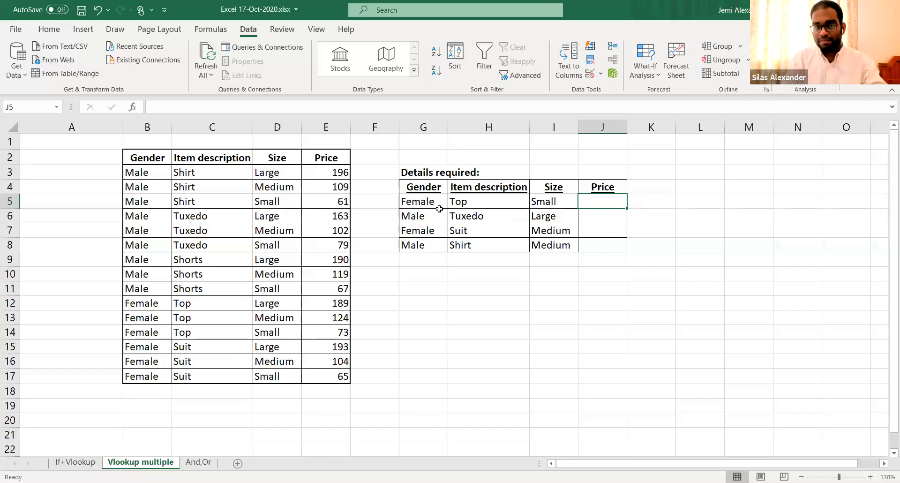
# - Trace the Female, Top, Small criteria through the Gender, Item description and Size columns to the matching price row
pyautogui.click(490, 204)
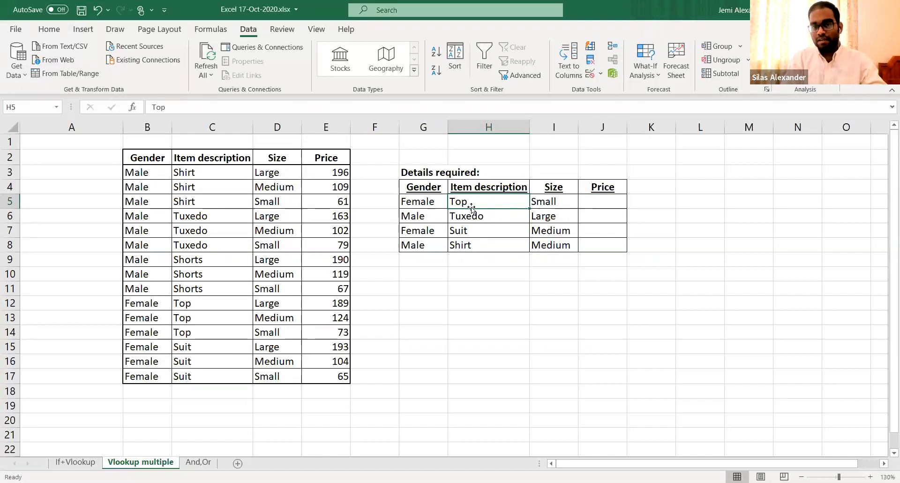
pyautogui.click(147, 127)
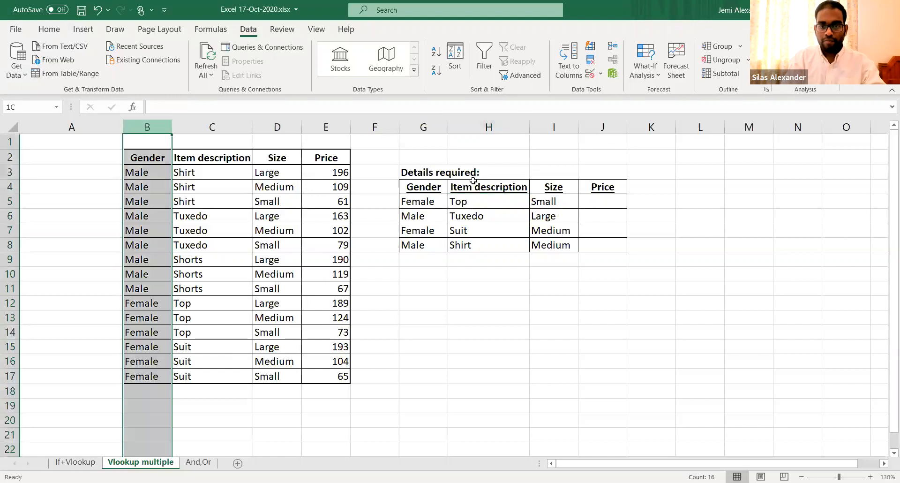
pyautogui.click(216, 127)
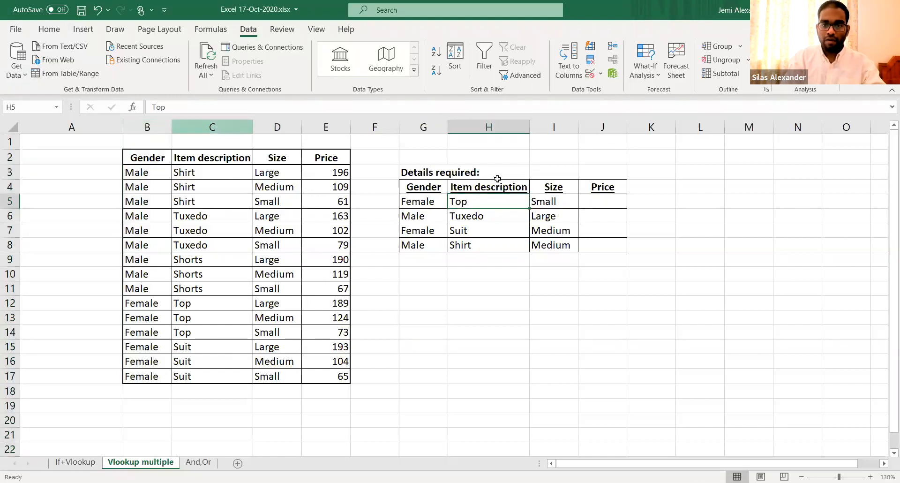
pyautogui.click(546, 202)
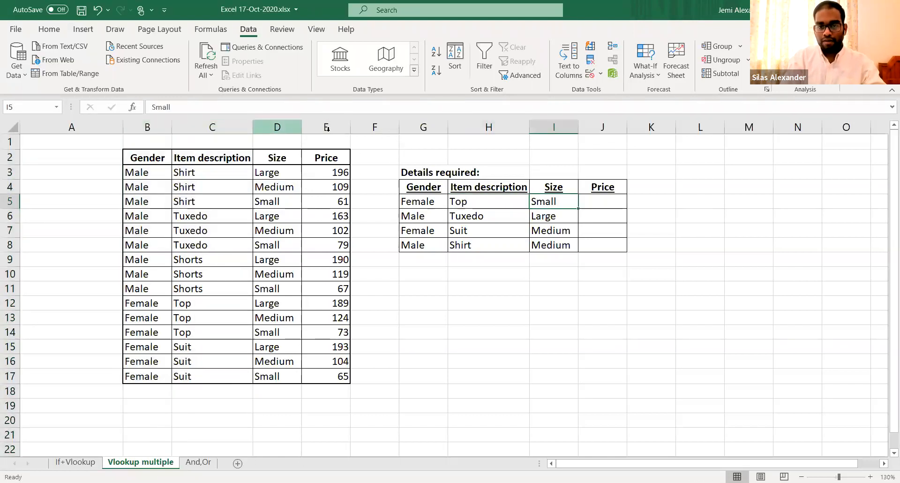
pyautogui.click(285, 127)
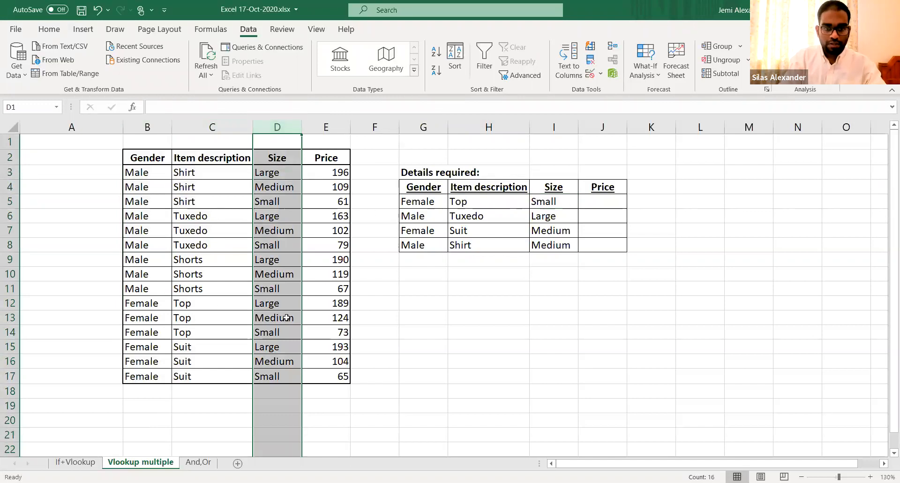
pyautogui.click(320, 333)
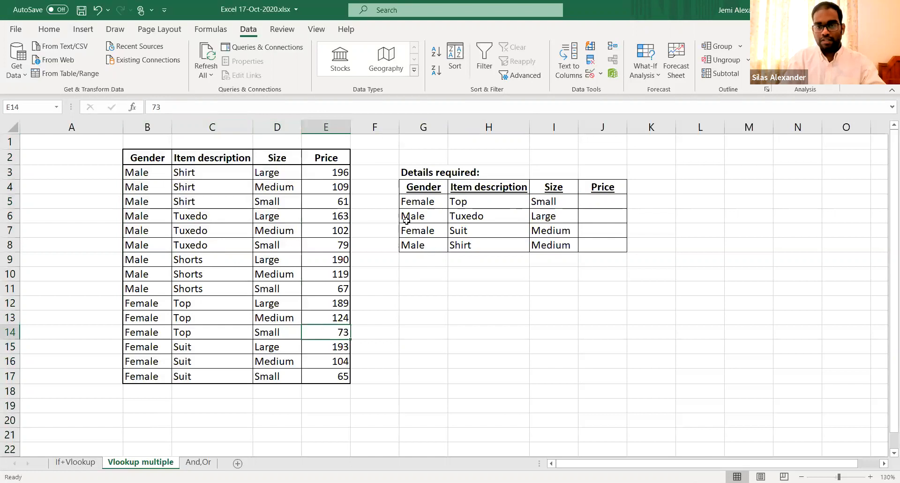
pyautogui.hotkey('shift', 'space')
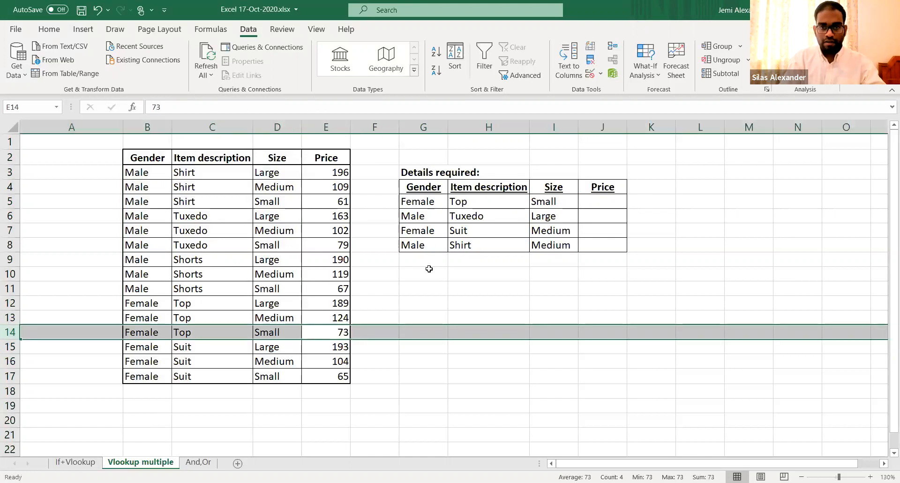
# - Enter the expected prices 73, 163, 104 and 109 in K5 through K8 beside the details required table
pyautogui.click(596, 215)
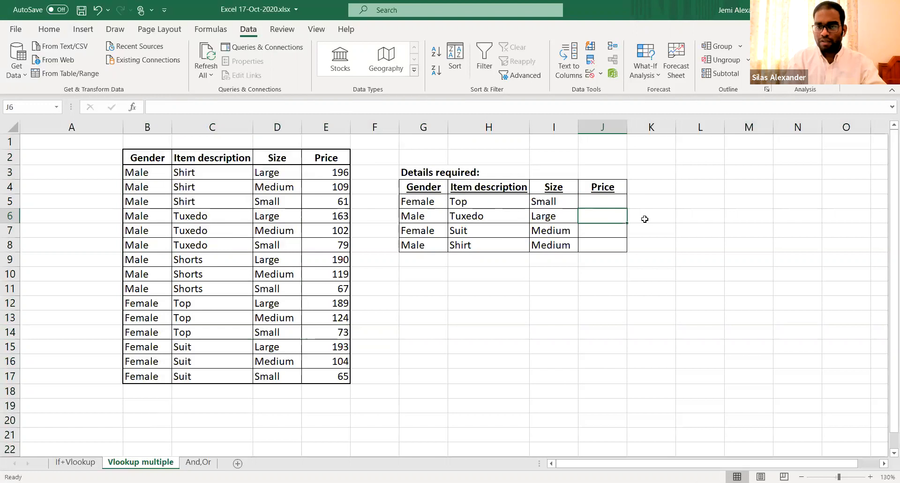
pyautogui.click(645, 219)
pyautogui.write('163')
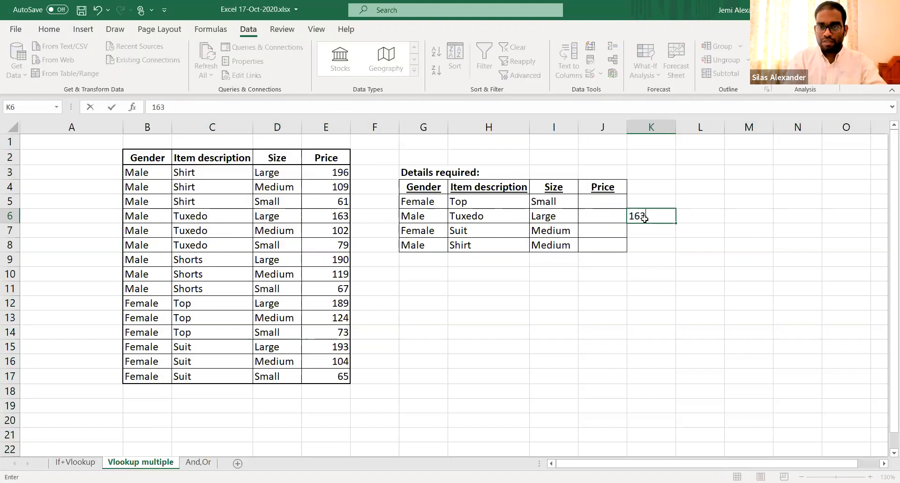
pyautogui.press('Up')
pyautogui.write('73')
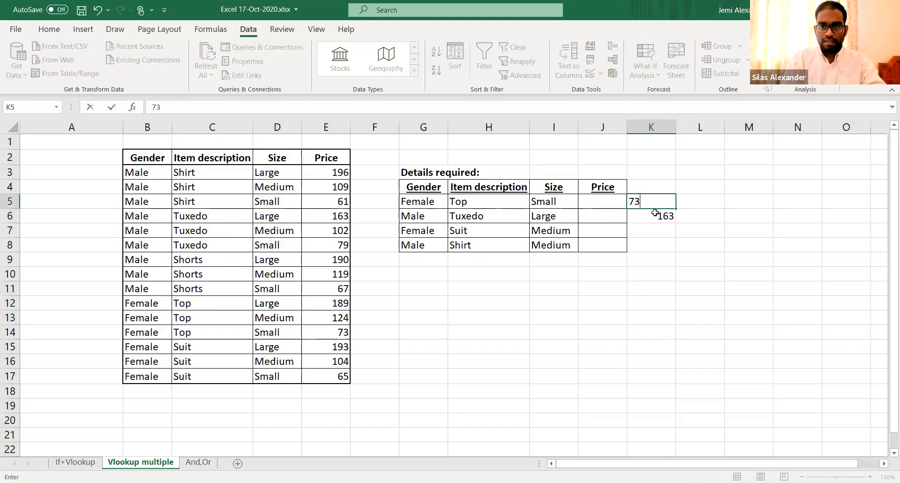
pyautogui.press('Tab')
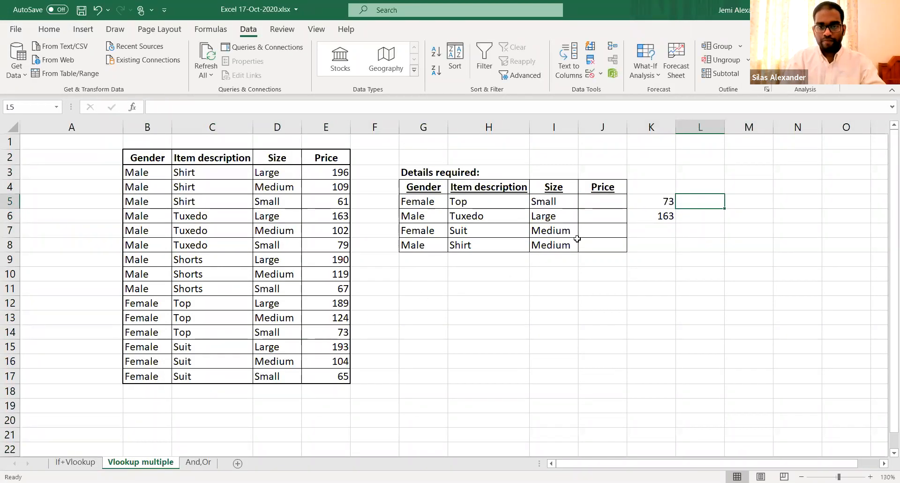
pyautogui.click(649, 227)
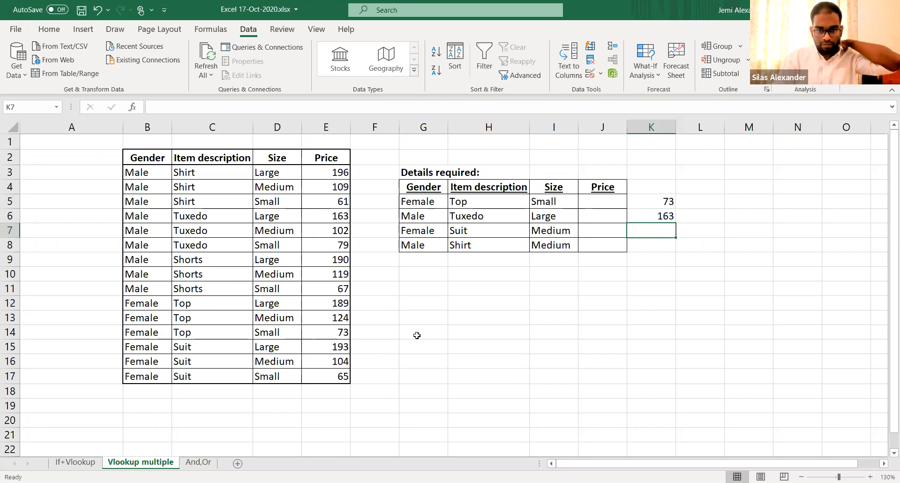
pyautogui.write('104')
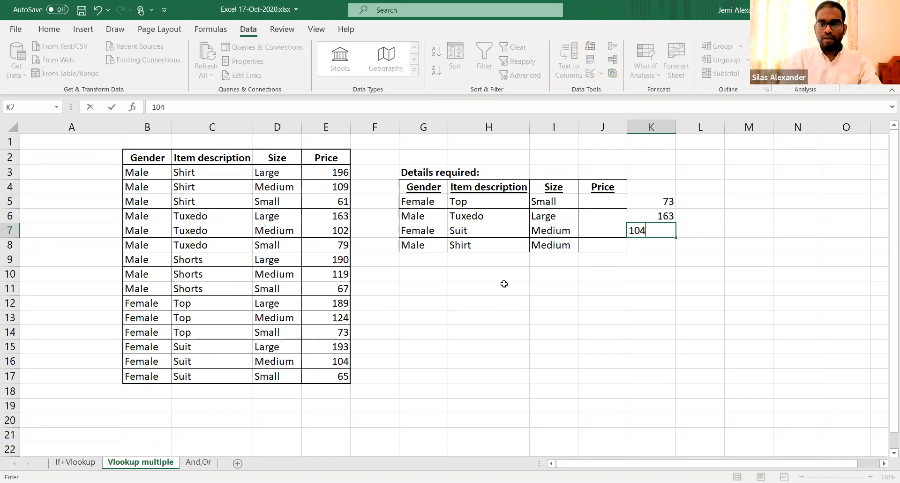
pyautogui.press('Return')
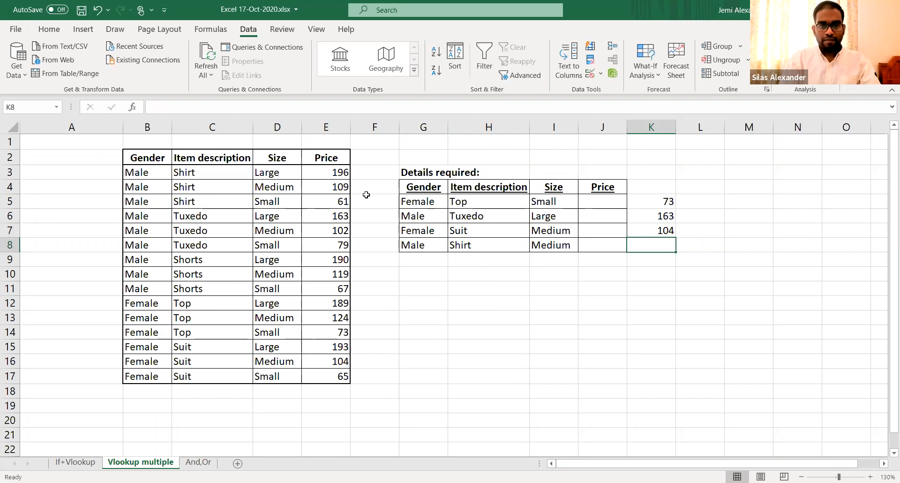
pyautogui.write('109')
pyautogui.press('Return')
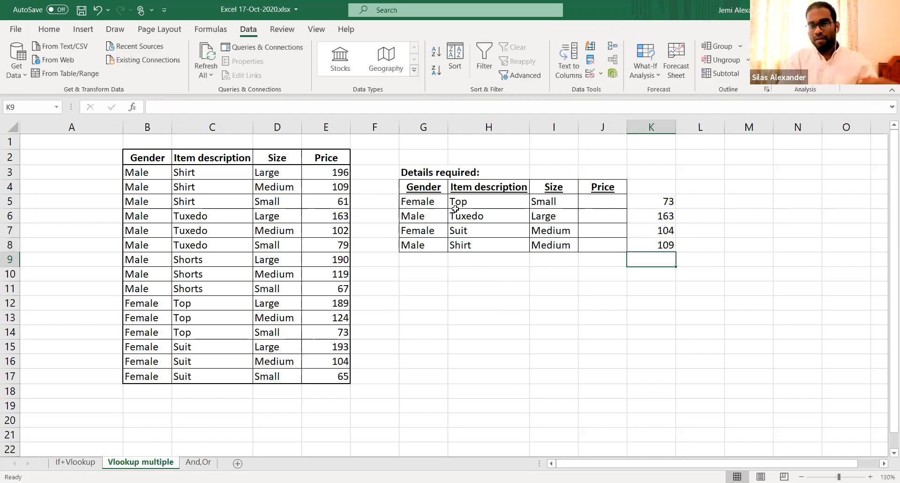
pyautogui.click(607, 202)
pyautogui.write('=')
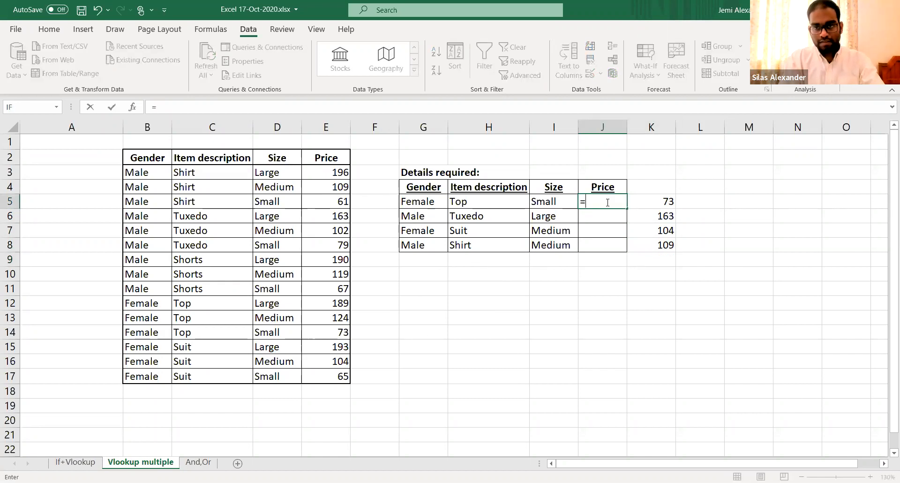
pyautogui.write('ind')
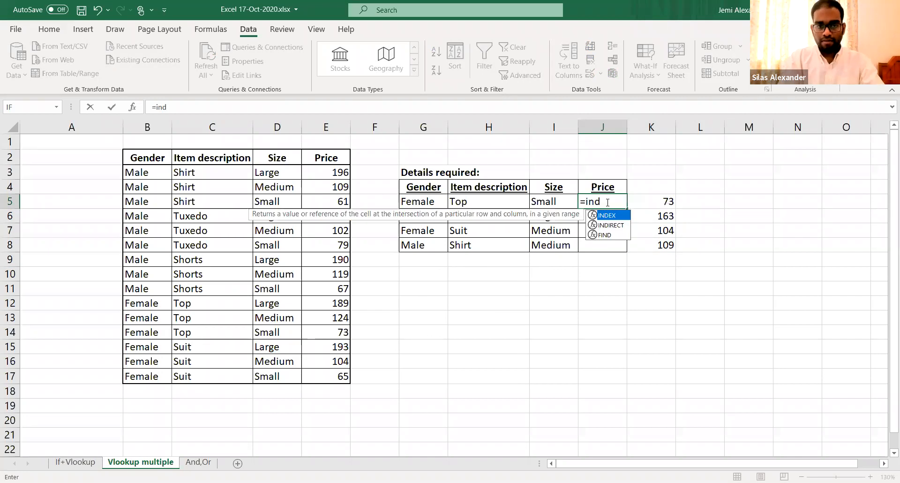
pyautogui.press('Tab')
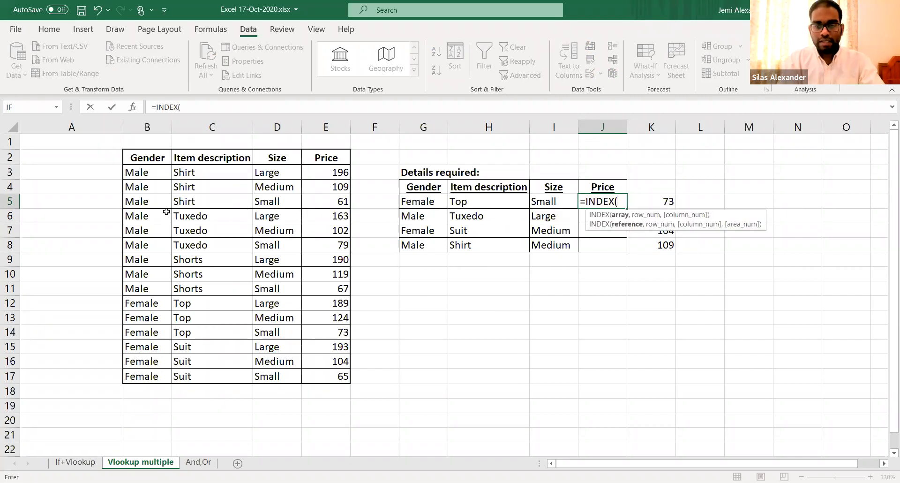
pyautogui.click(208, 259)
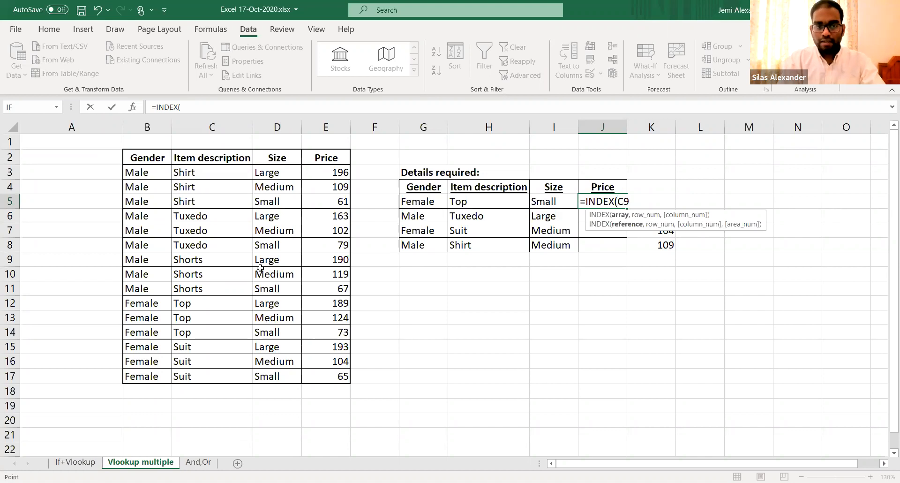
pyautogui.click(157, 213)
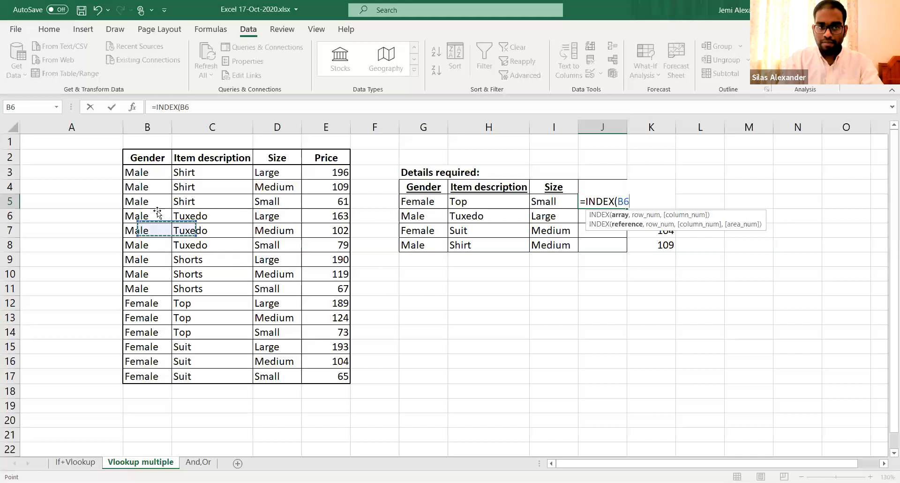
pyautogui.click(158, 126)
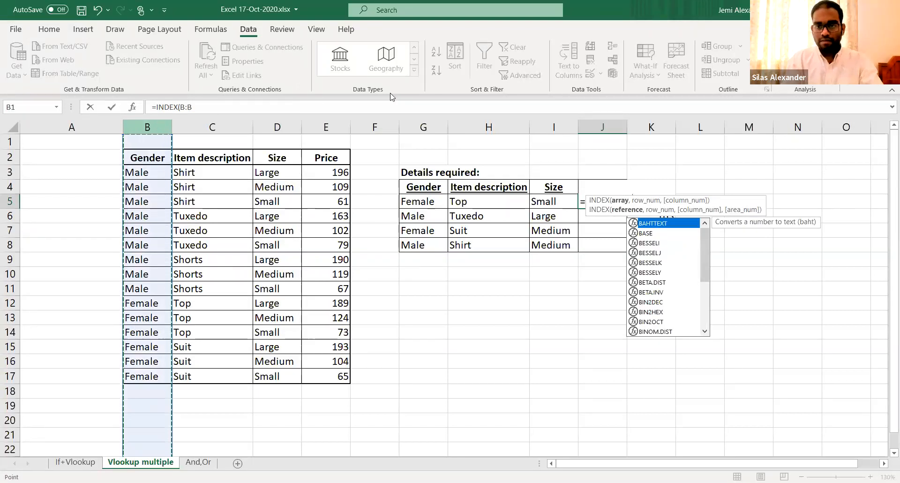
pyautogui.write('&')
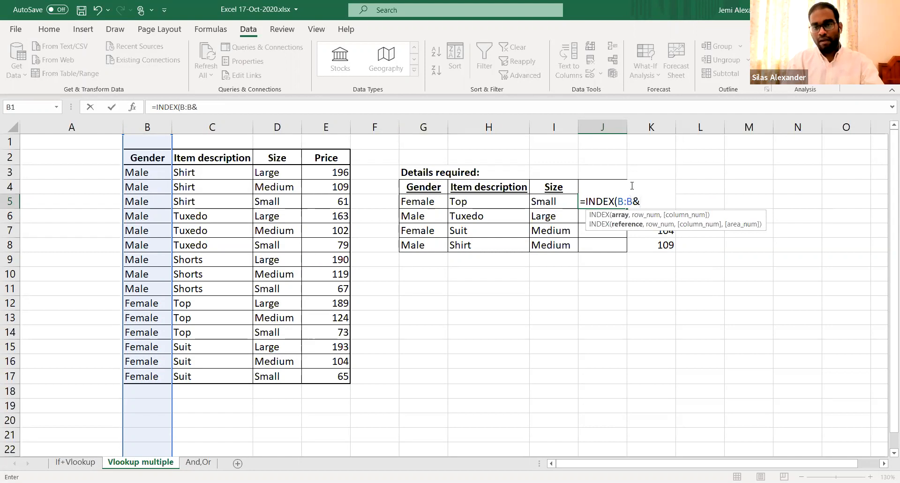
pyautogui.click(202, 124)
pyautogui.write('&')
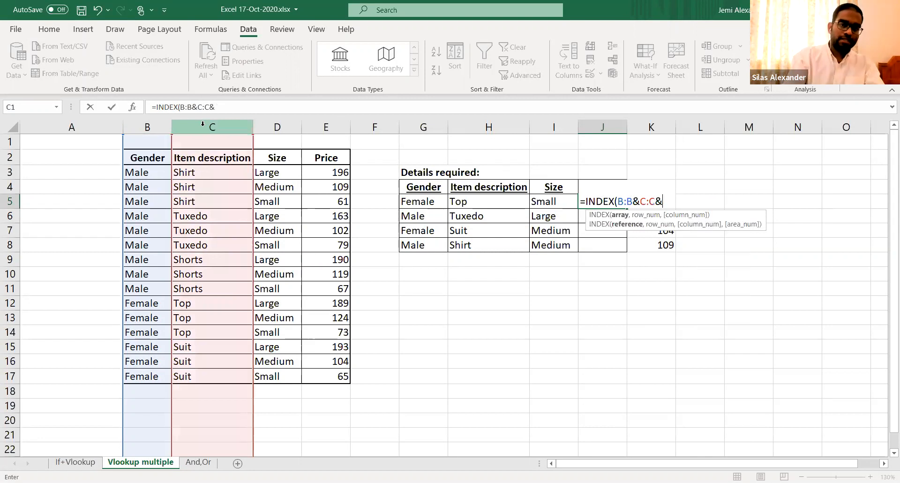
pyautogui.click(284, 133)
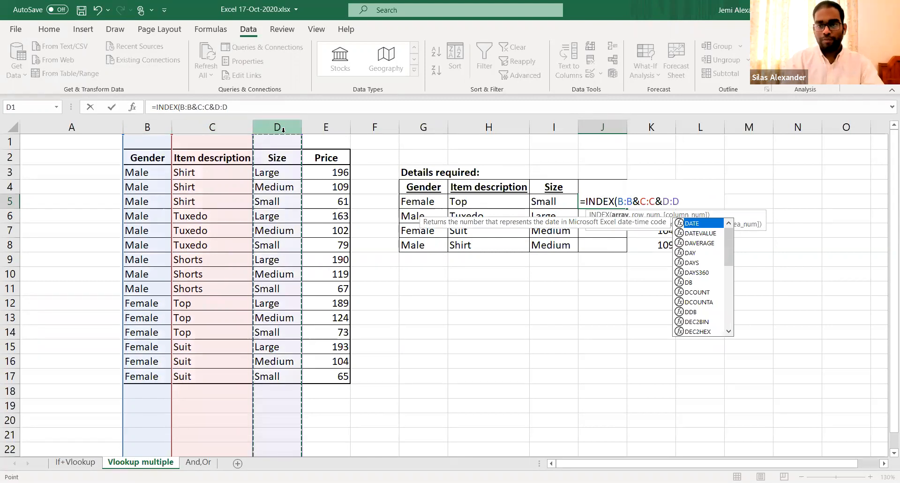
pyautogui.write(',MATCH(')
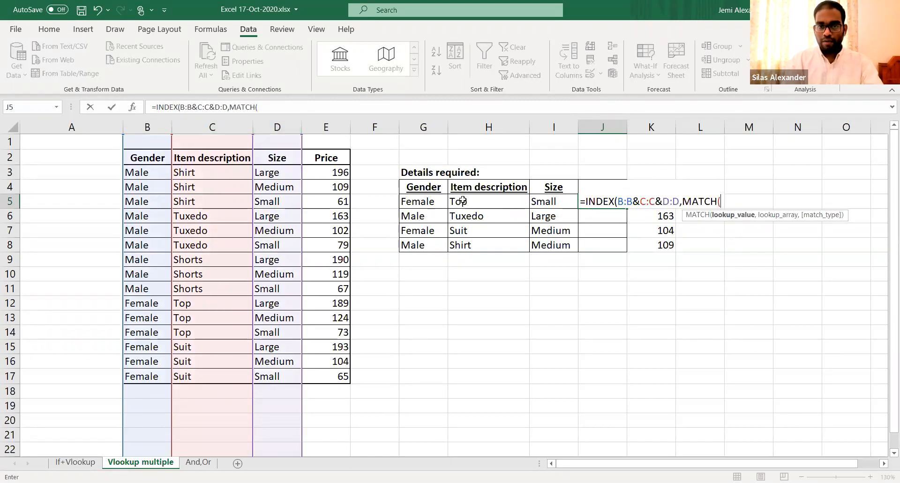
pyautogui.click(431, 201)
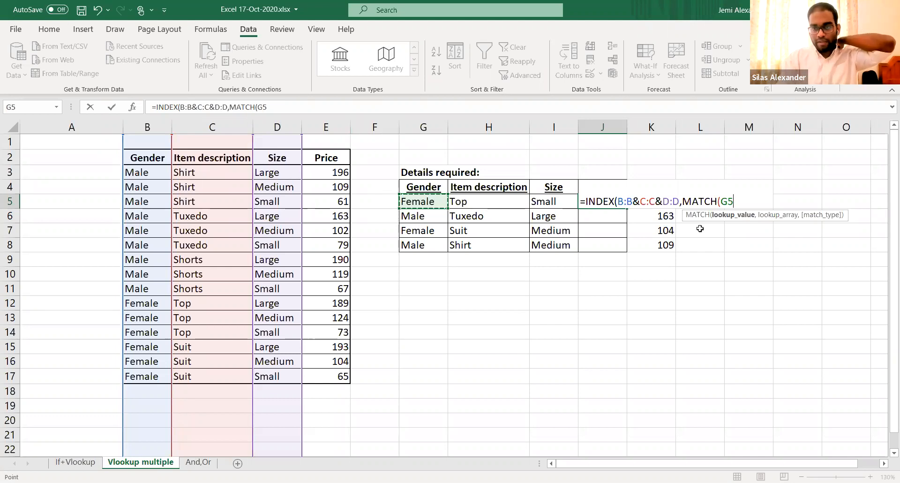
pyautogui.write('&')
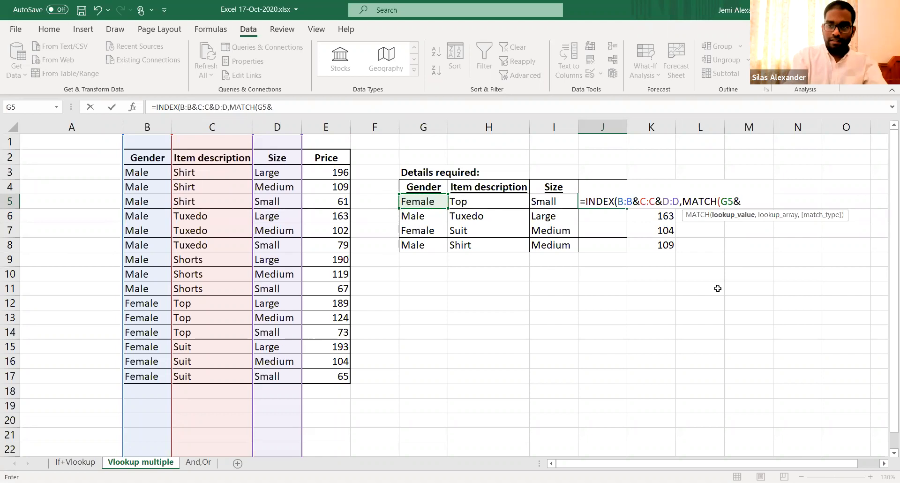
pyautogui.click(474, 202)
pyautogui.write('&')
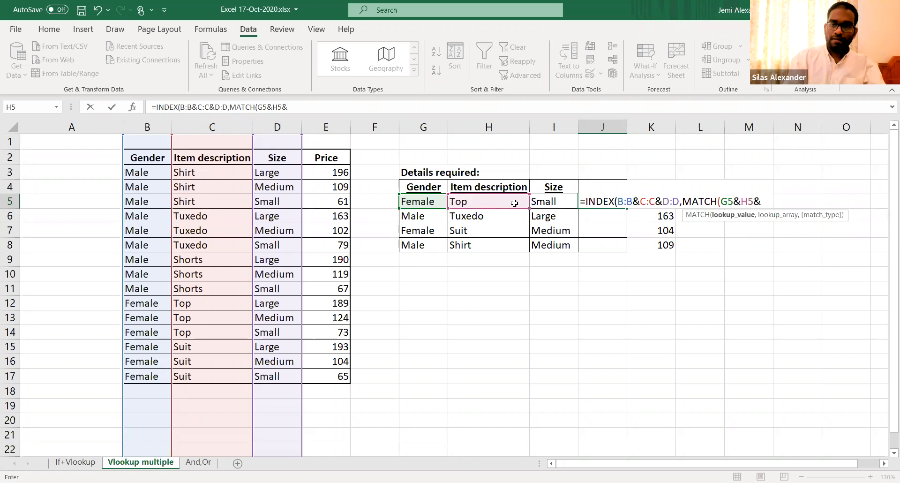
pyautogui.click(544, 202)
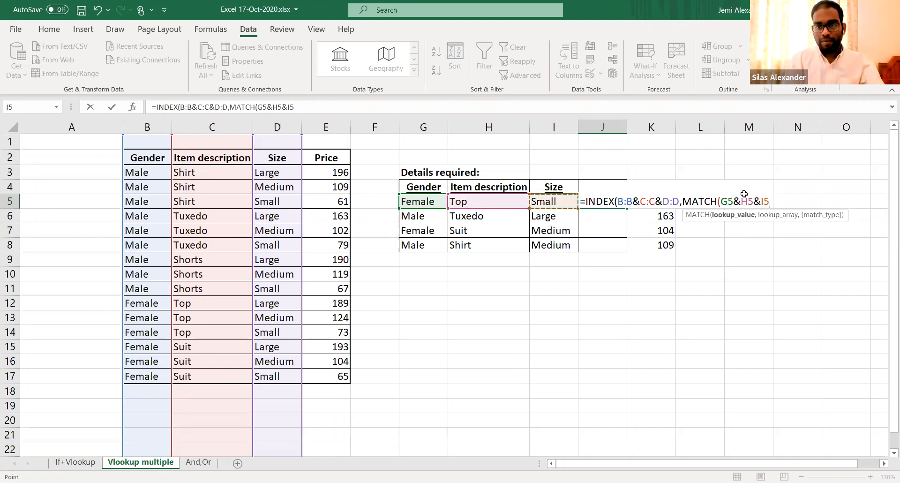
pyautogui.write(',')
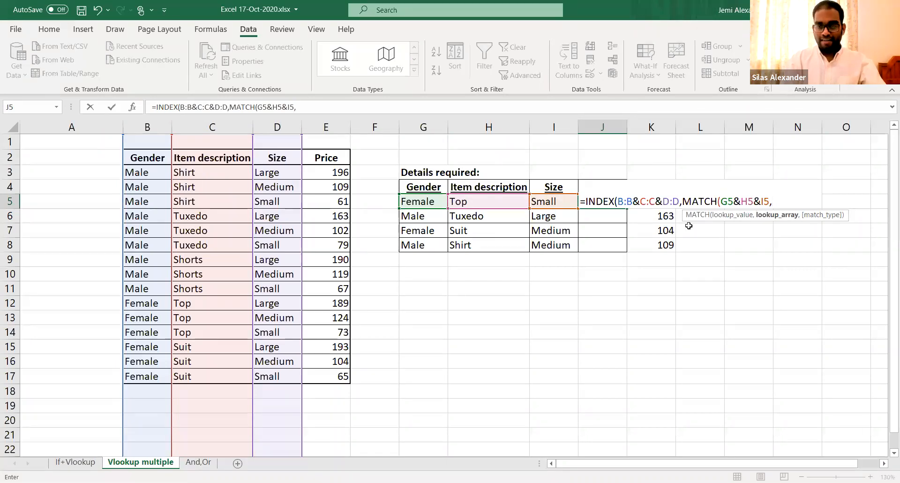
pyautogui.press('Escape')
# - Start an INDEX formula in J5 on price column E:E, with a nested MATCH whose lookup value is G5&H5&I5
pyautogui.write('=')
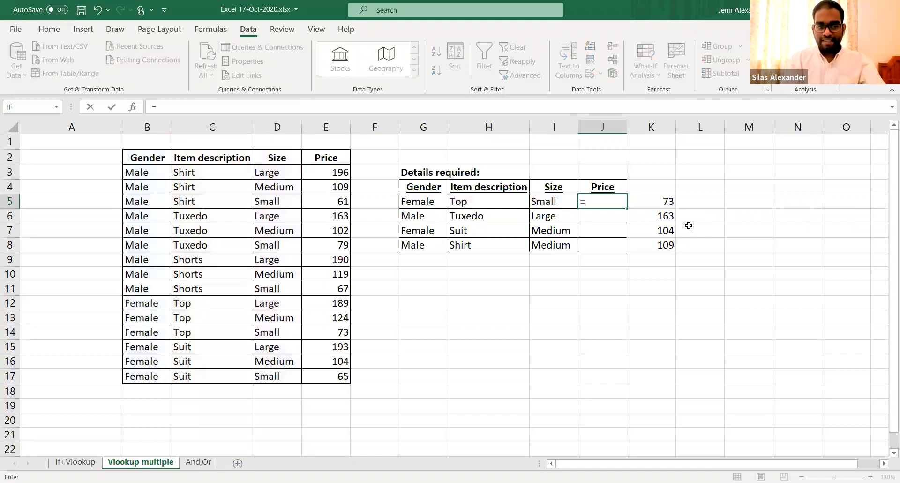
pyautogui.write('INDEX(')
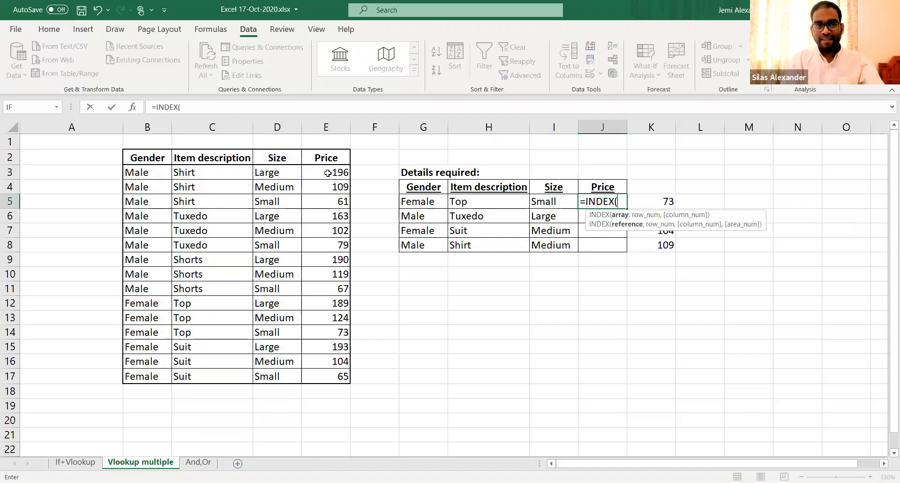
pyautogui.click(326, 127)
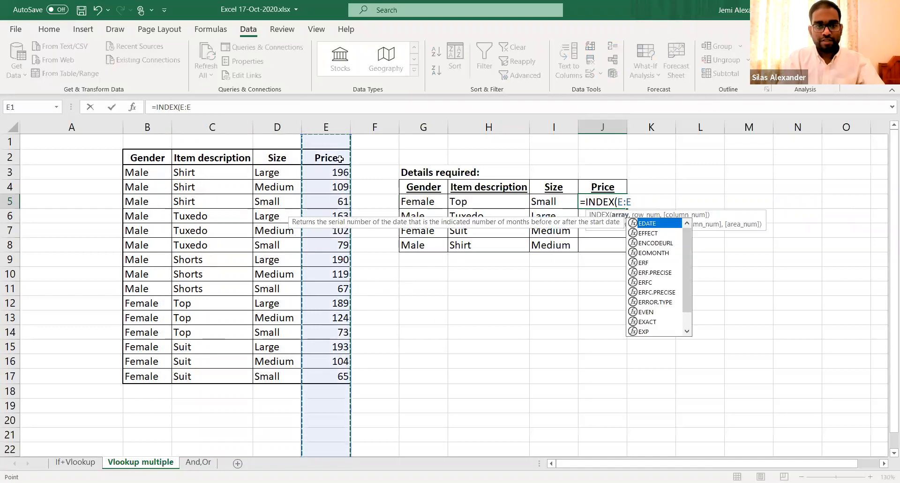
pyautogui.write(',')
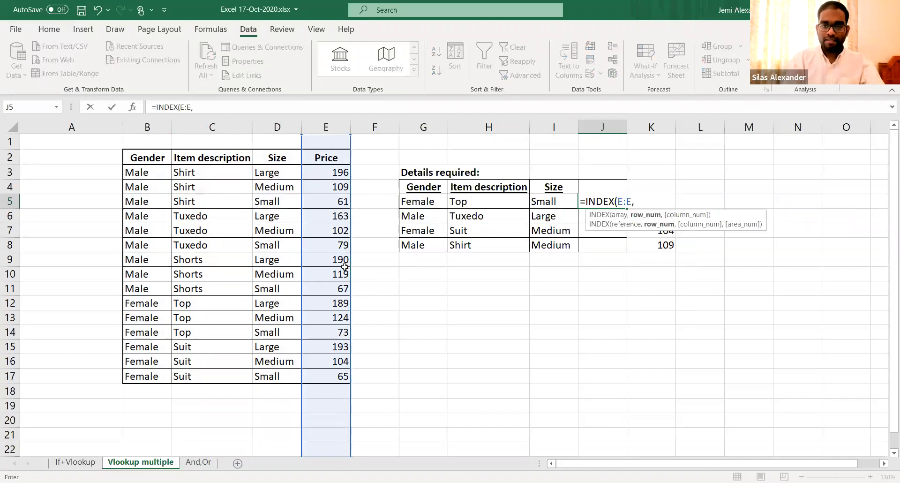
pyautogui.write('MATCH(')
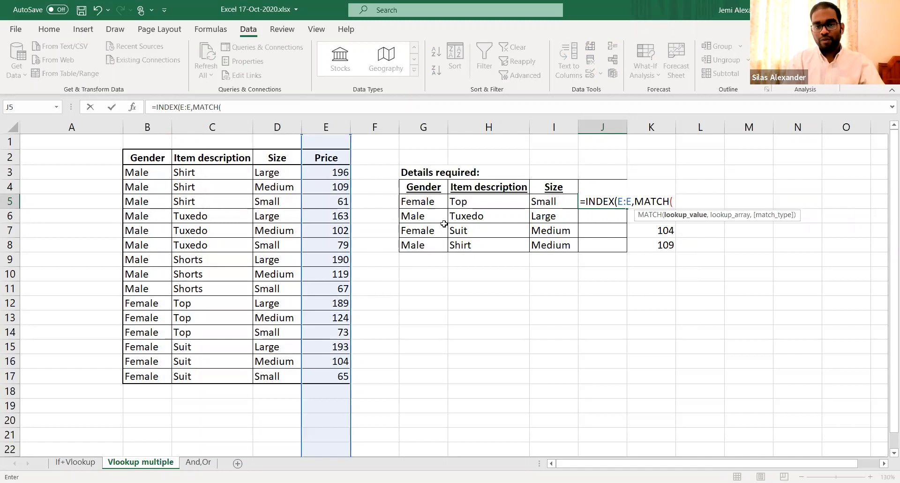
pyautogui.click(433, 202)
pyautogui.write('&')
pyautogui.click(463, 202)
pyautogui.write('&')
pyautogui.click(543, 204)
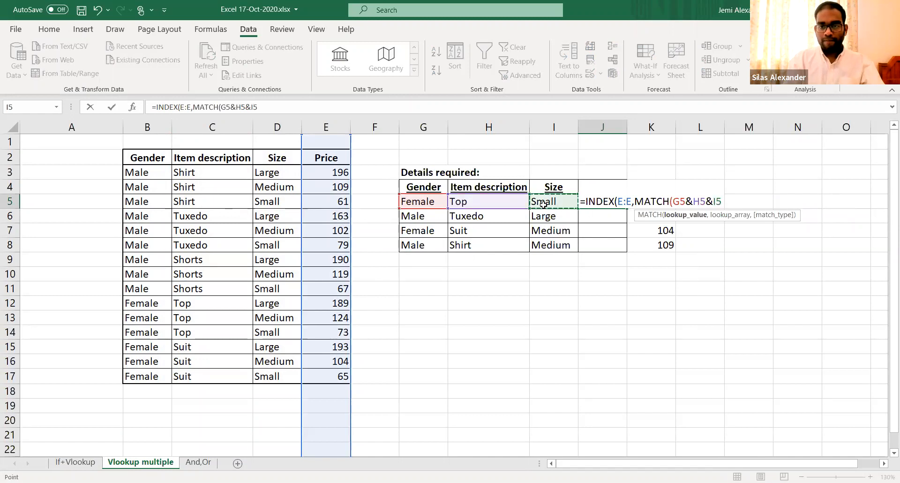
pyautogui.write(',')
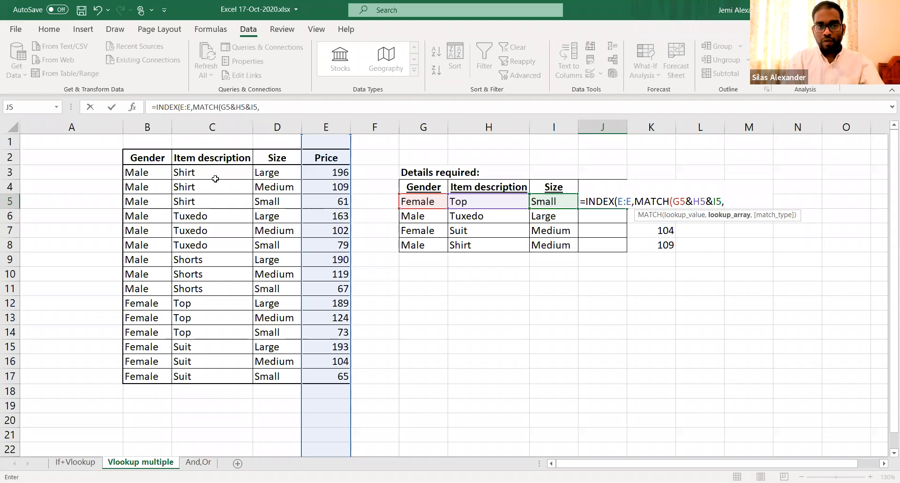
# - Complete the J5 formula with B:B&C:C&D:D as the MATCH lookup array and 0 as the match type
pyautogui.click(152, 127)
pyautogui.write('&C:C&')
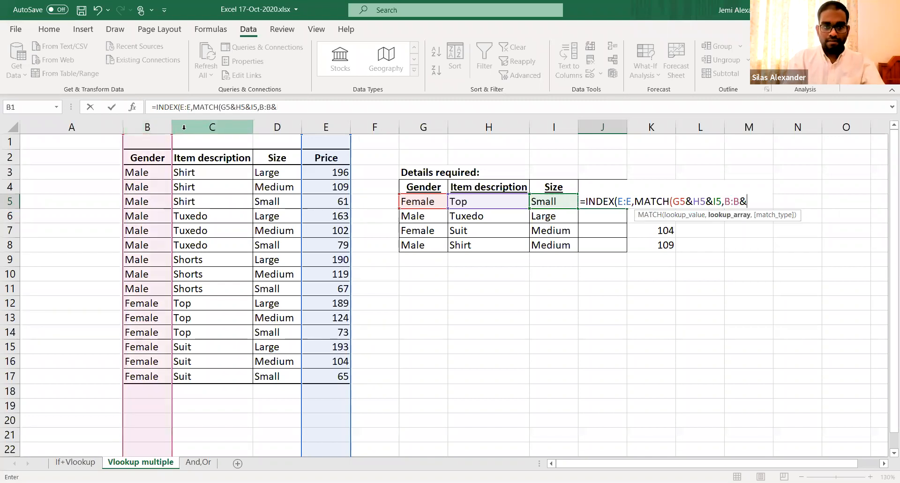
pyautogui.click(186, 127)
pyautogui.write('&')
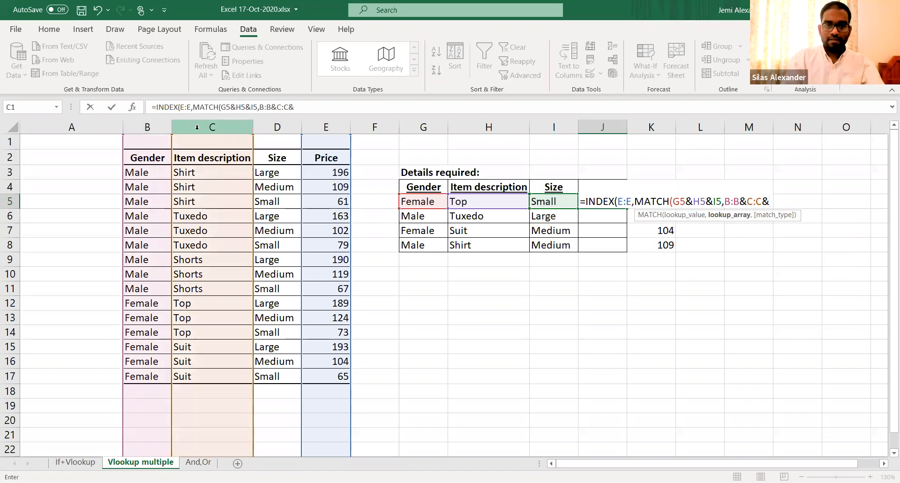
pyautogui.click(267, 124)
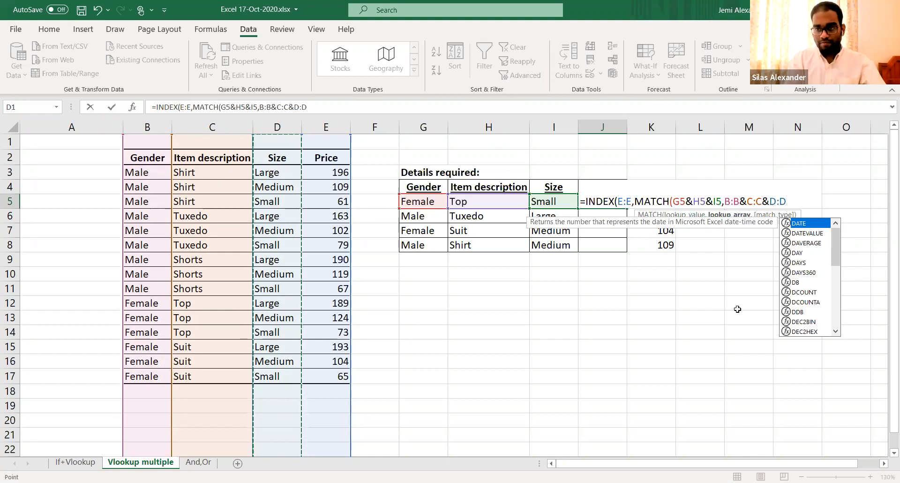
pyautogui.write(',0')
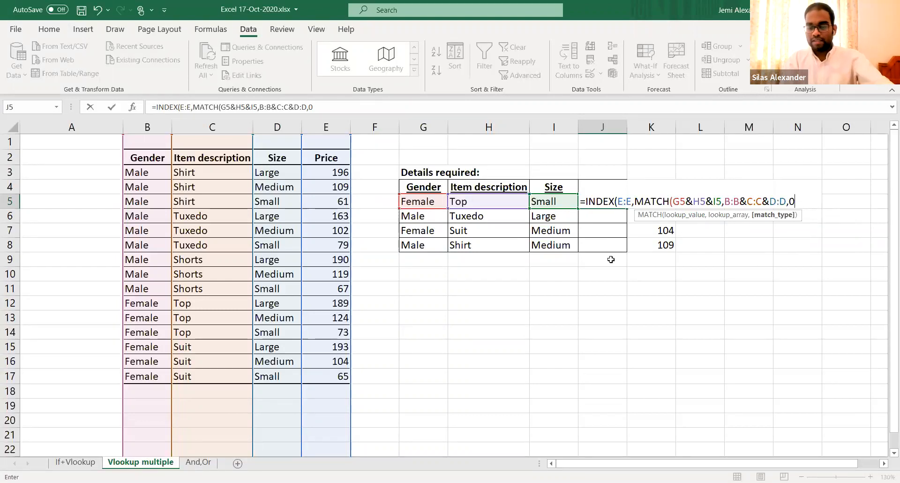
pyautogui.write('))')
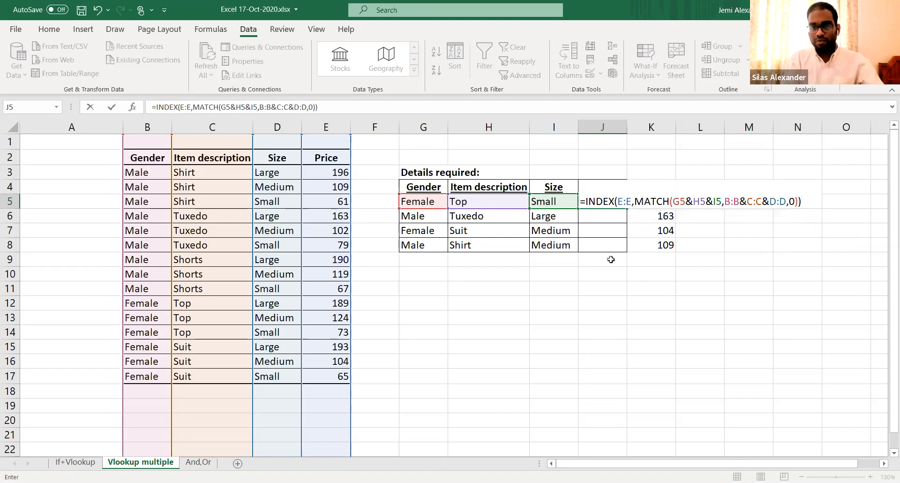
pyautogui.press('Return')
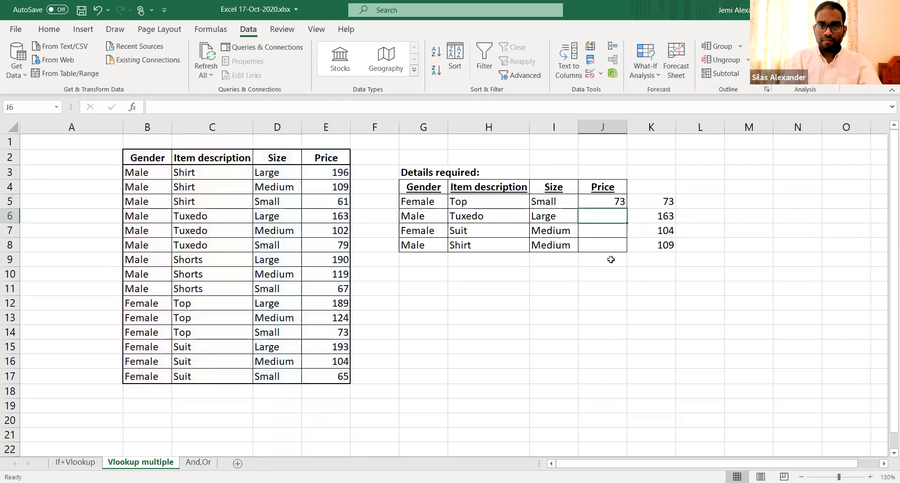
# - Review the INDEX/MATCH formula and its referenced columns in J5, leaving it unedited
pyautogui.click(601, 200)
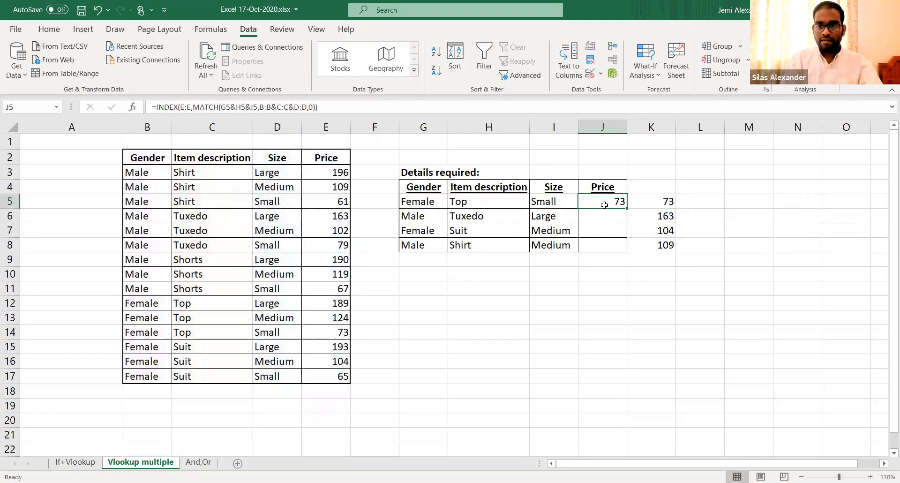
pyautogui.doubleClick(604, 205)
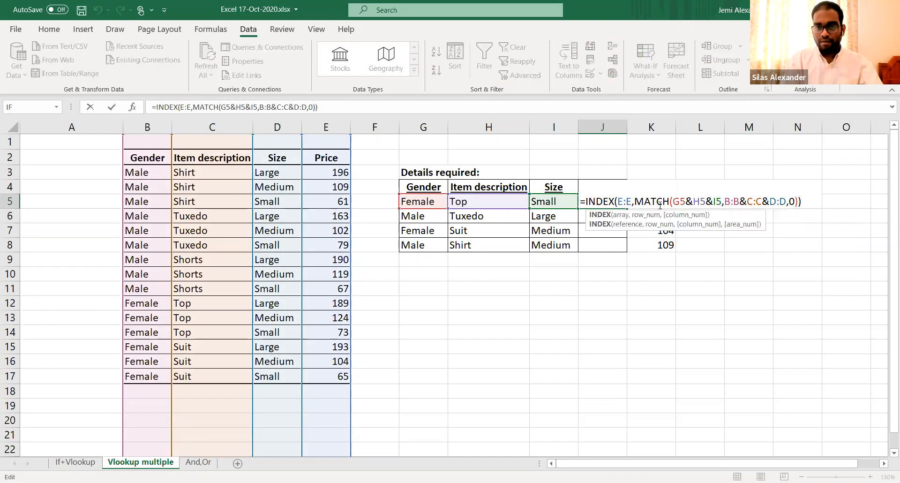
pyautogui.press('Escape')
pyautogui.press('Down')
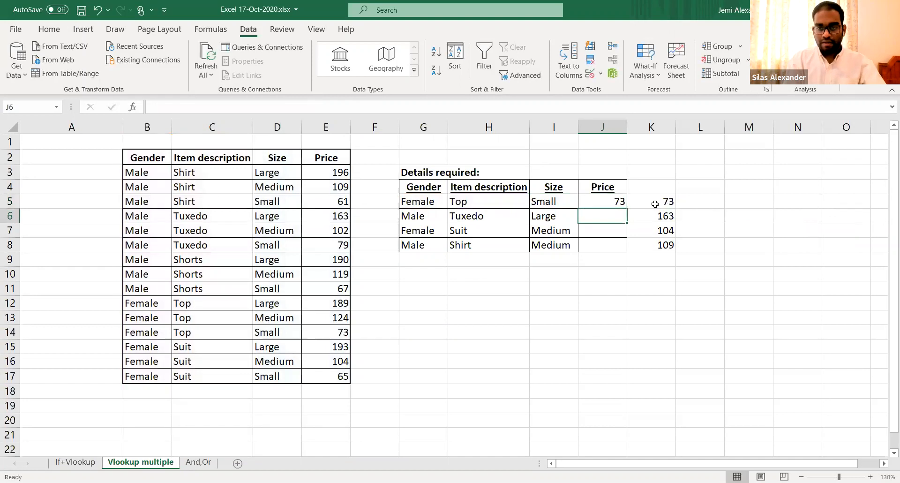
# - Fill the INDEX-MATCH formula from J5 down through the remaining Price cells, J6 to J8
pyautogui.hotkey('ctrl', 'd')
pyautogui.press('Down')
pyautogui.hotkey('ctrl', 'd')
pyautogui.press('Down')
pyautogui.hotkey('ctrl', 'd')
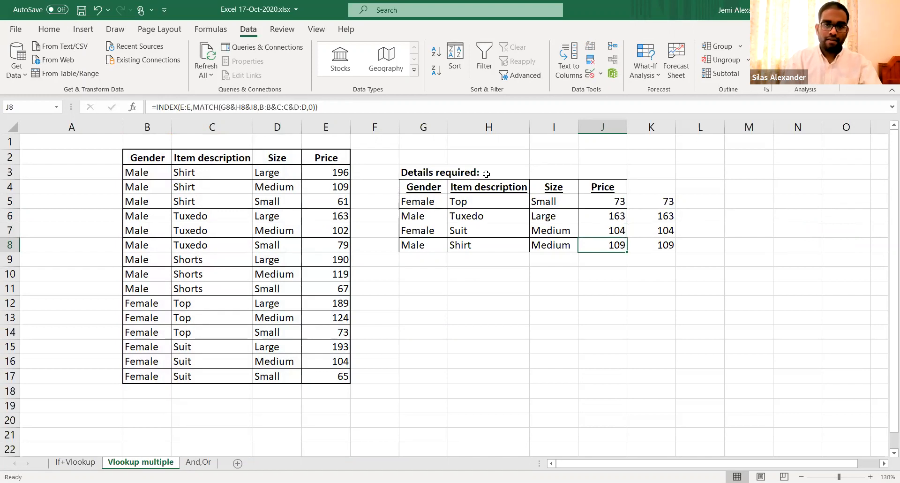
# - Examine the INDEX-MATCH formula in J5 and the columns it references, leaving it as it is
pyautogui.click(598, 204)
pyautogui.doubleClick(598, 204)
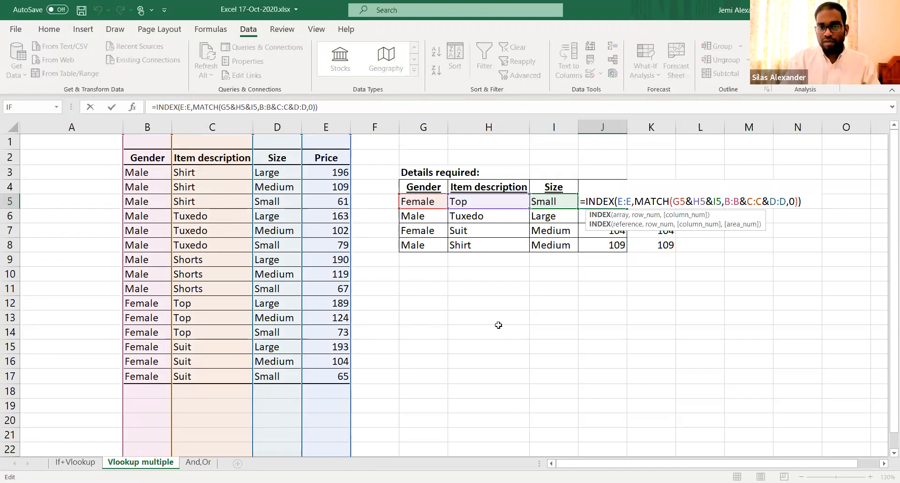
pyautogui.scroll(-5, 380, 365)
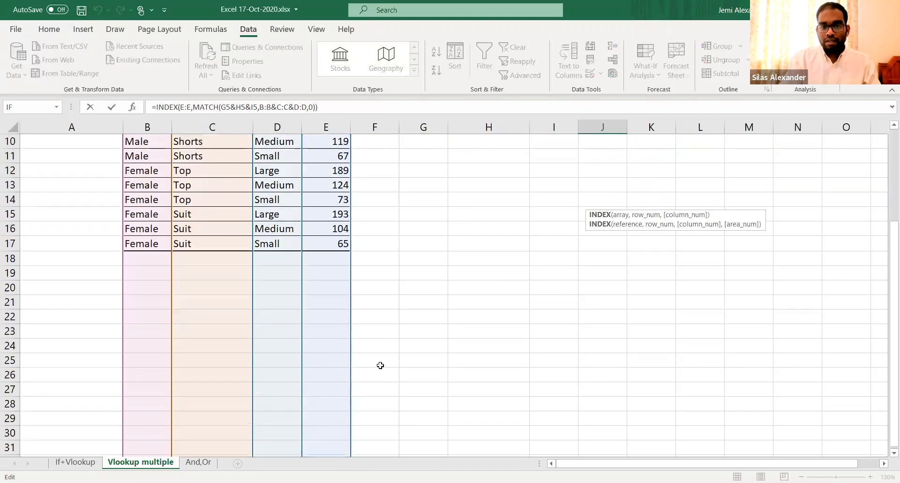
pyautogui.scroll(5, 380, 366)
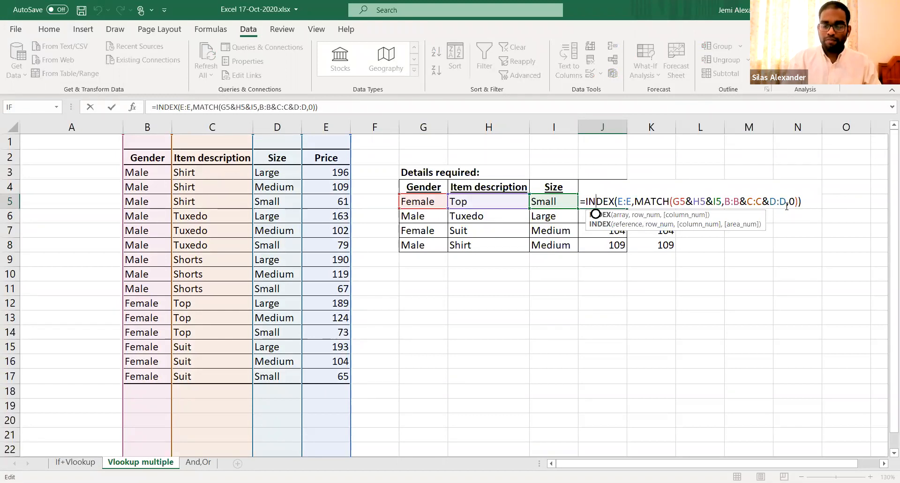
pyautogui.press('Return')
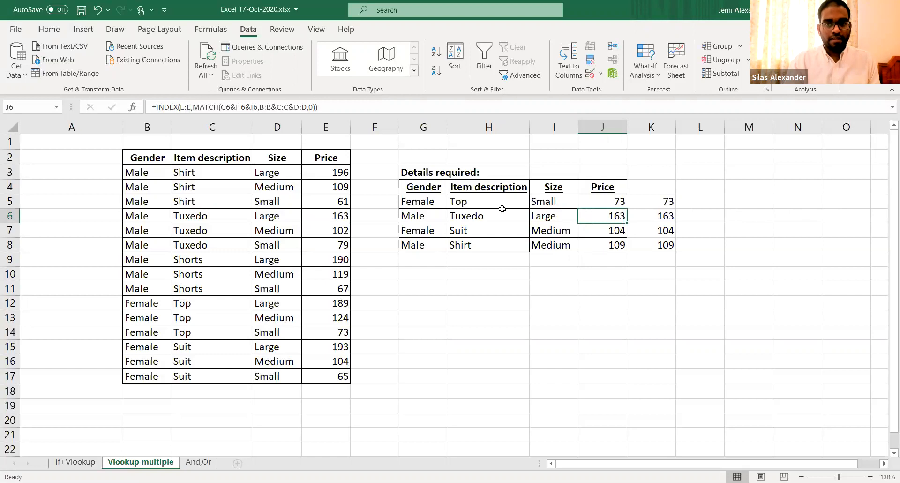
pyautogui.click(457, 264)
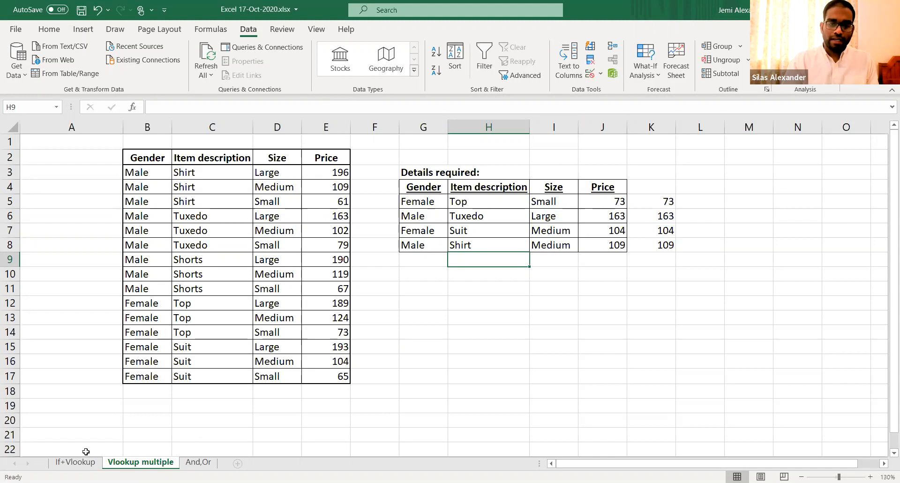
# - On the If+Vlookup sheet, insert a new column before Department and head it "Full name" in E4
pyautogui.click(77, 462)
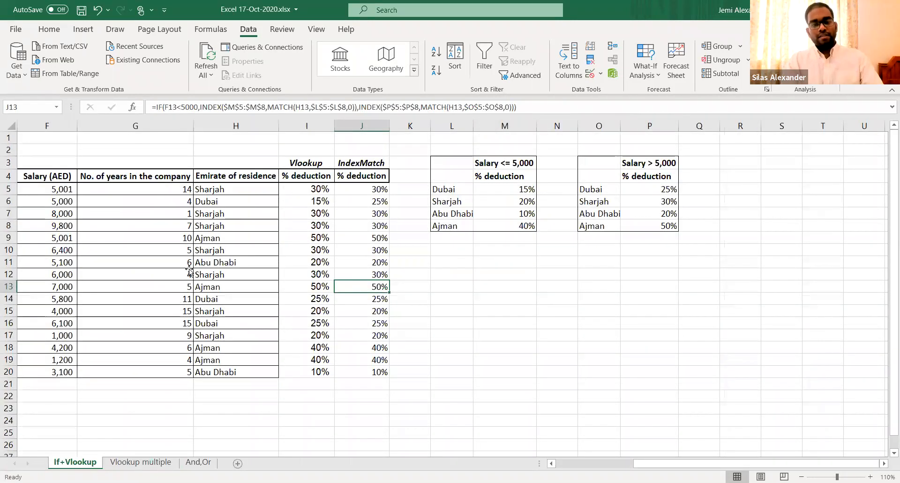
pyautogui.click(189, 269)
pyautogui.hotkey('ctrl', 'Left')
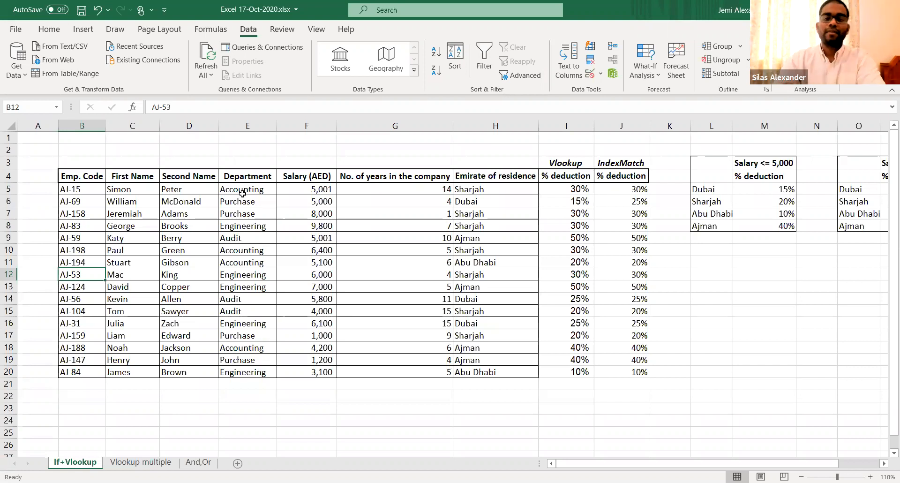
pyautogui.click(272, 119)
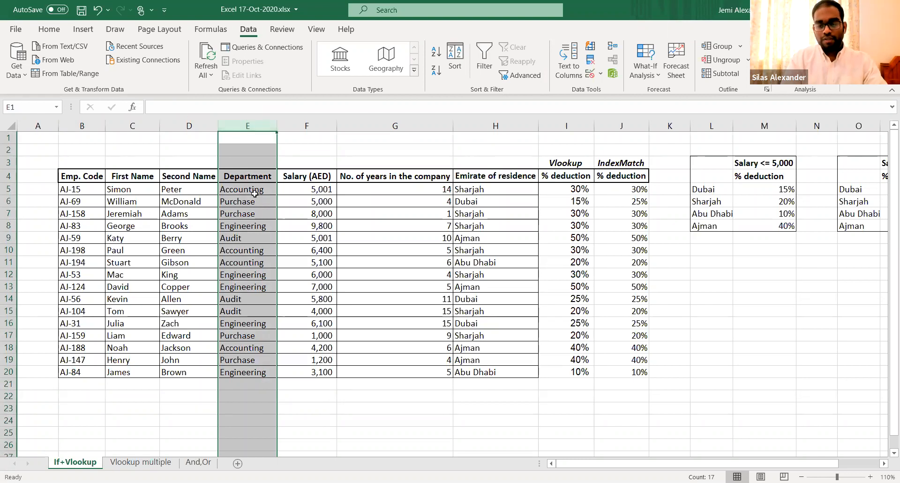
pyautogui.hotkey('ctrl', 'shift', '+')
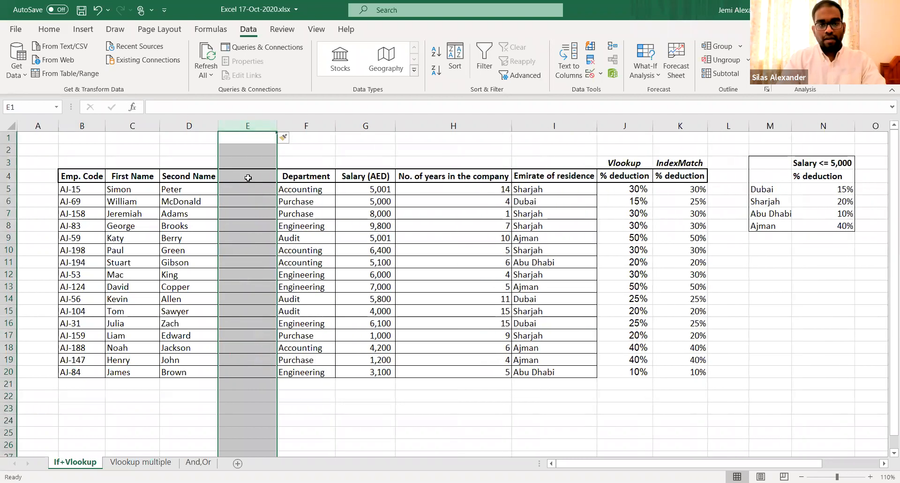
pyautogui.click(248, 178)
pyautogui.write('Full name')
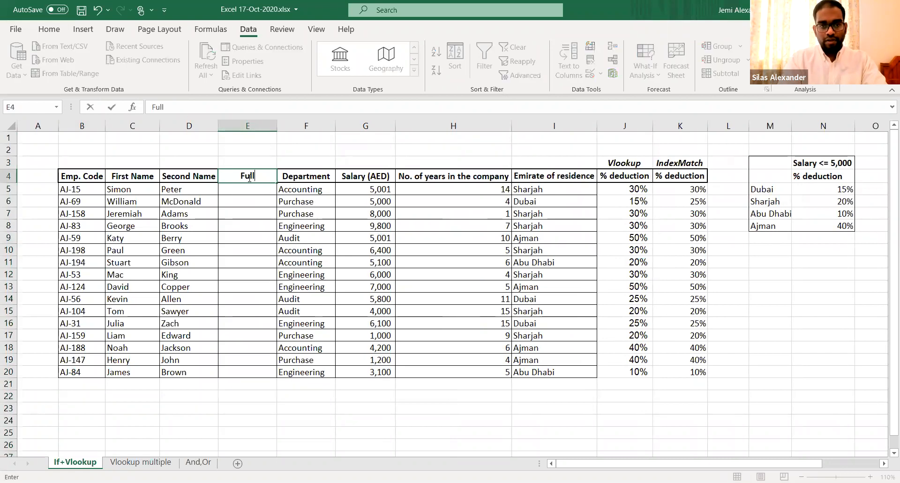
pyautogui.press('Return')
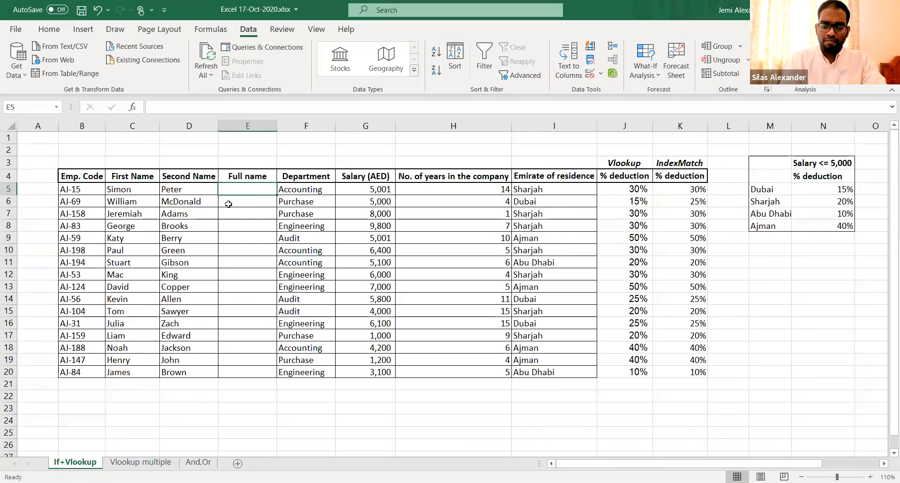
# - Start a CONCATENATE formula in E5, the first cell under Full name
pyautogui.write('=')
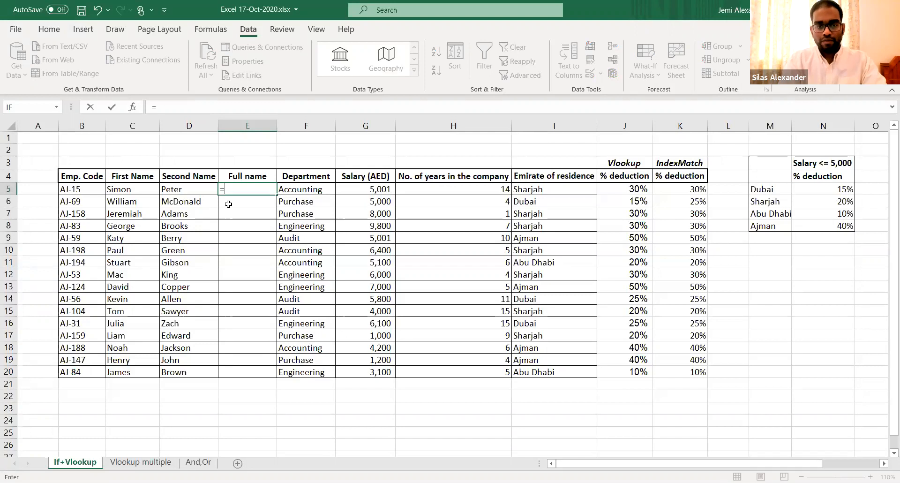
pyautogui.write('con')
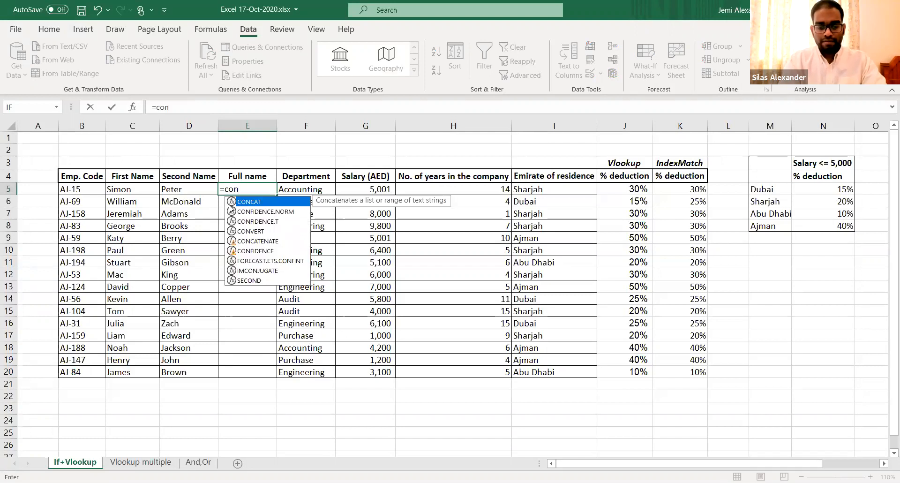
pyautogui.write('ca')
pyautogui.click(274, 213)
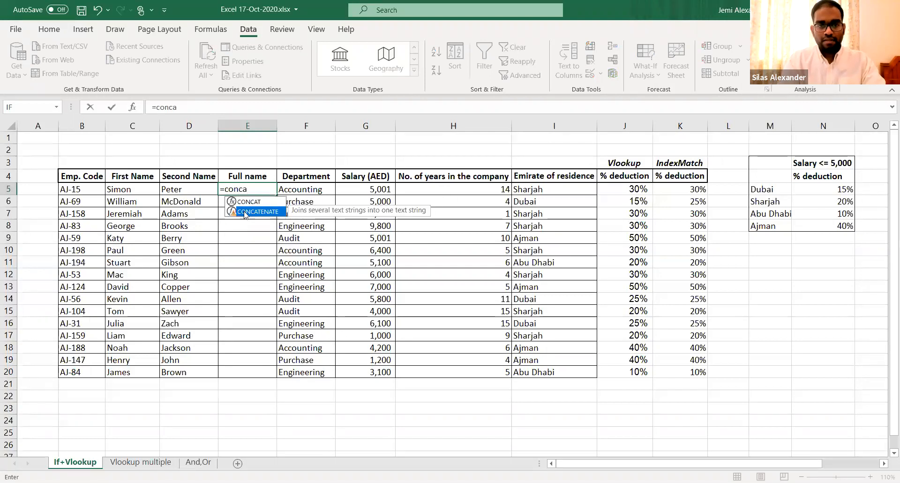
pyautogui.doubleClick(275, 213)
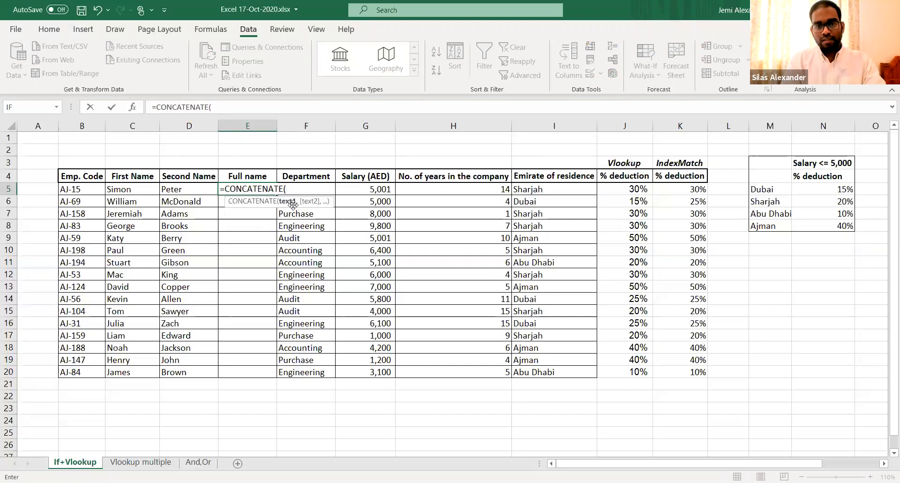
pyautogui.write(',')
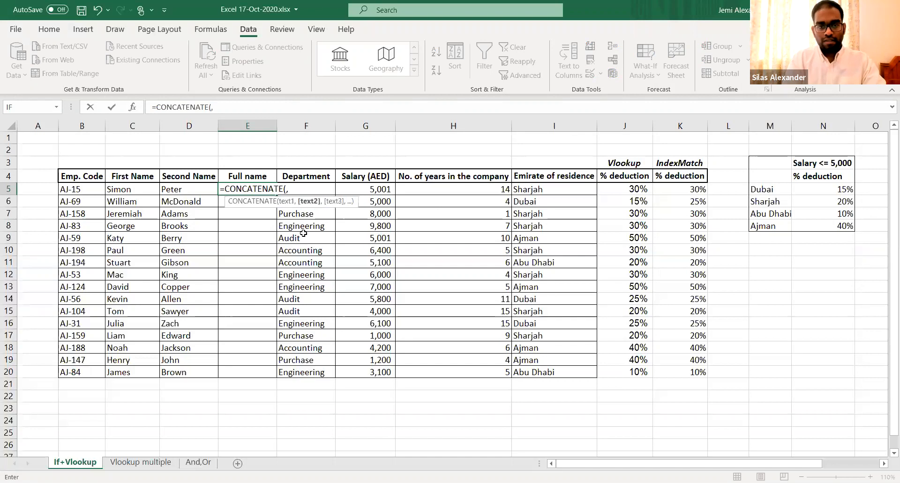
pyautogui.write(',')
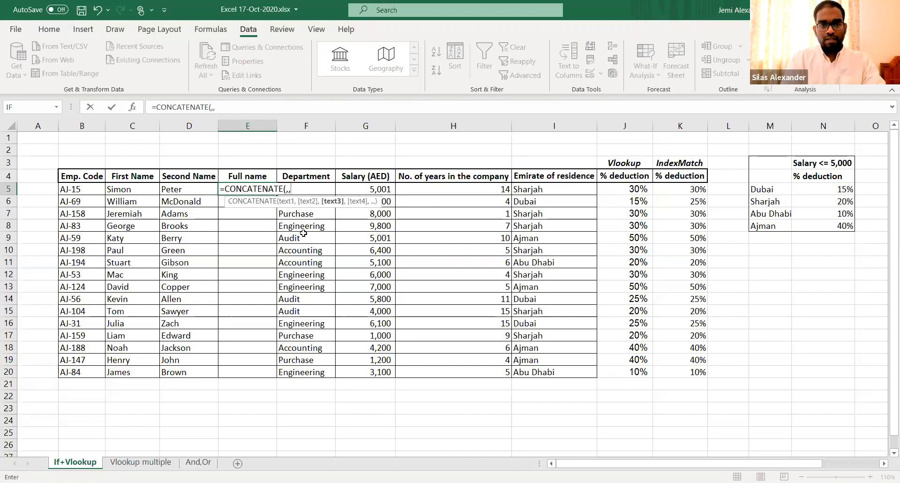
pyautogui.press('BackSpace')
pyautogui.press('BackSpace')
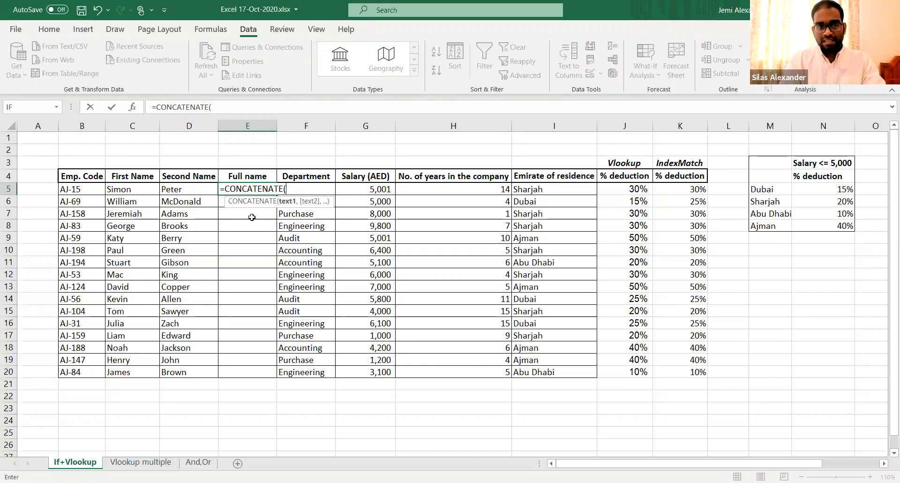
# - Complete the formula in E5 as =CONCATENATE(C5,D5) to join the first and second names
pyautogui.click(143, 189)
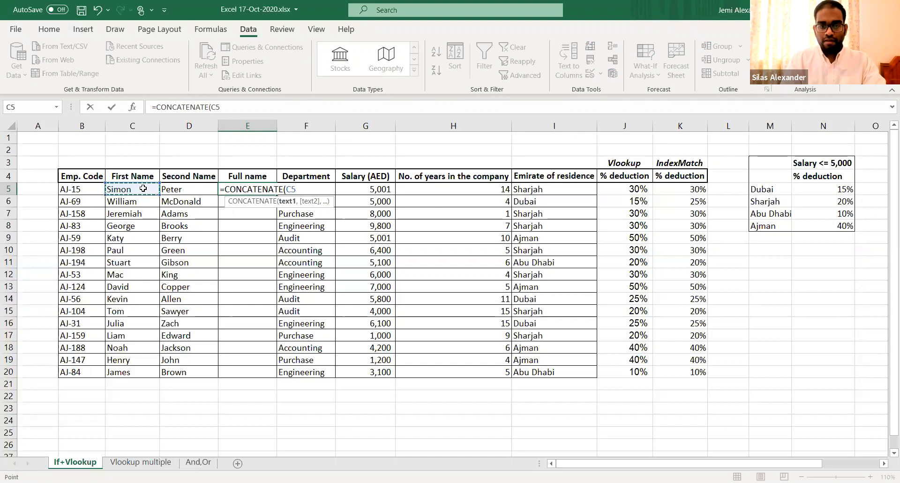
pyautogui.write('.')
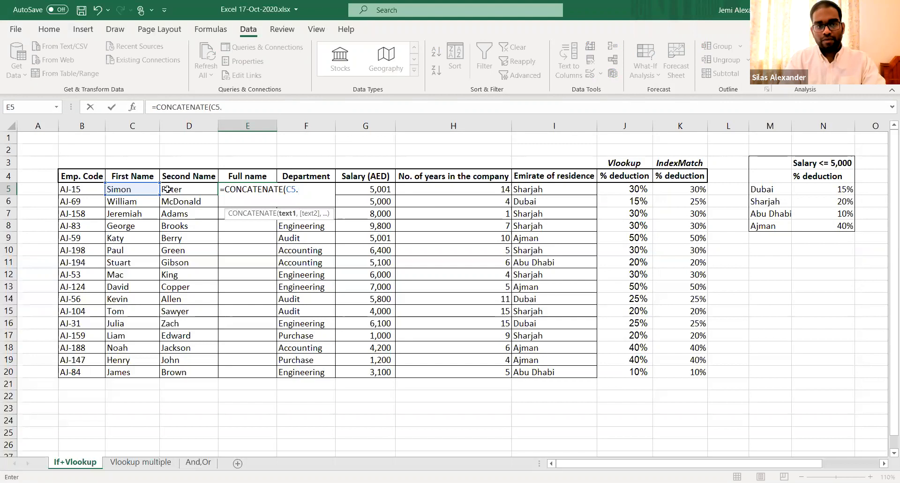
pyautogui.click(187, 189)
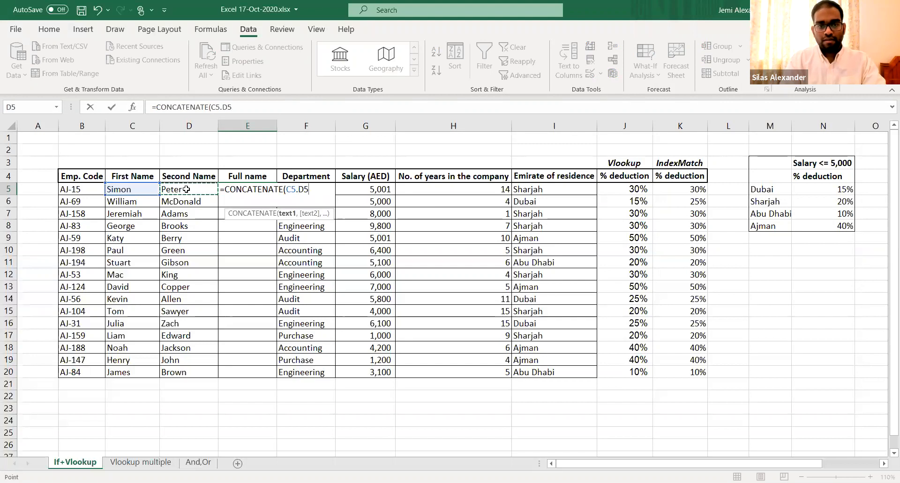
pyautogui.press('BackSpace')
pyautogui.press('BackSpace')
pyautogui.press('BackSpace')
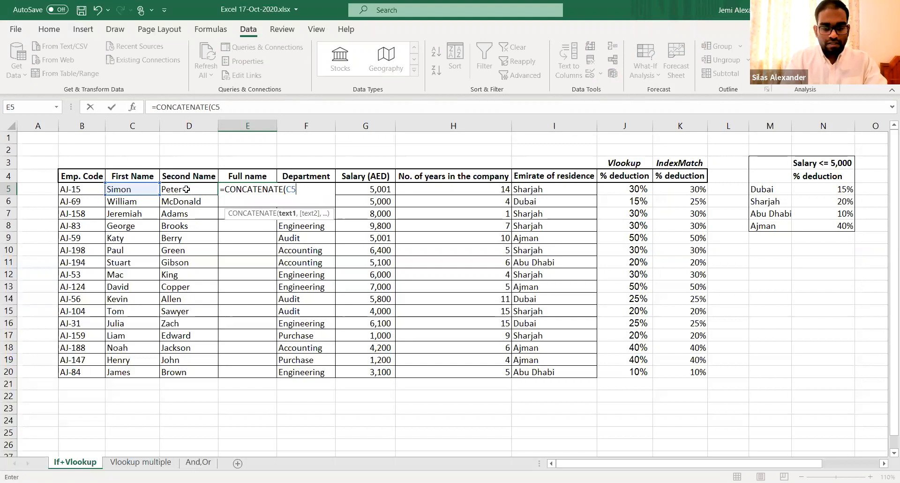
pyautogui.write(',')
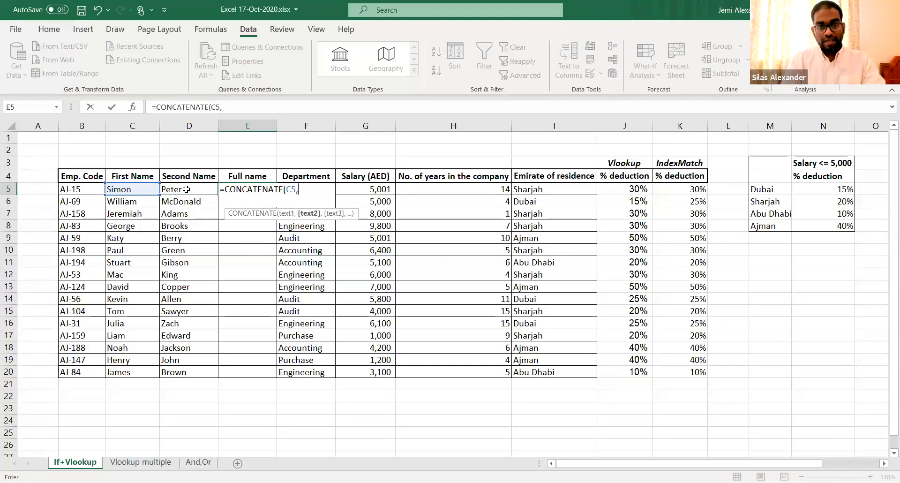
pyautogui.click(186, 188)
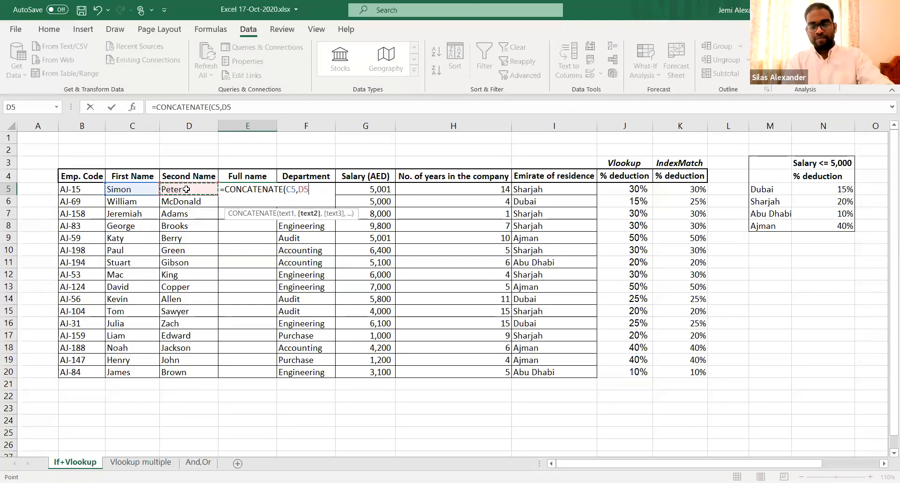
pyautogui.write(')')
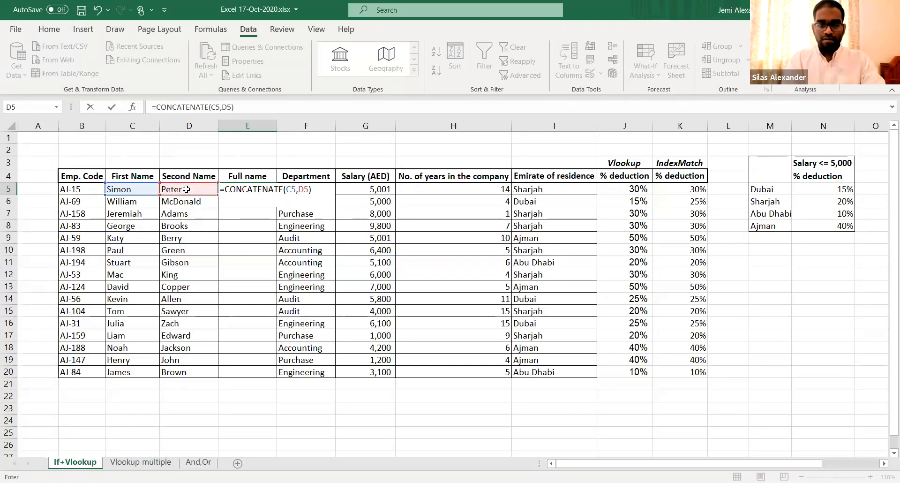
pyautogui.press('Return')
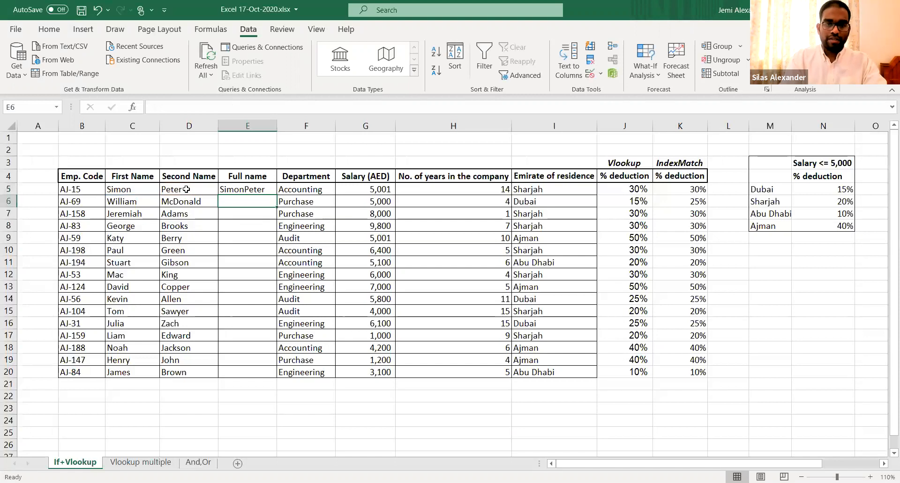
# - Fill the CONCATENATE formula from E5 down the Full name column to E20
pyautogui.click(244, 188)
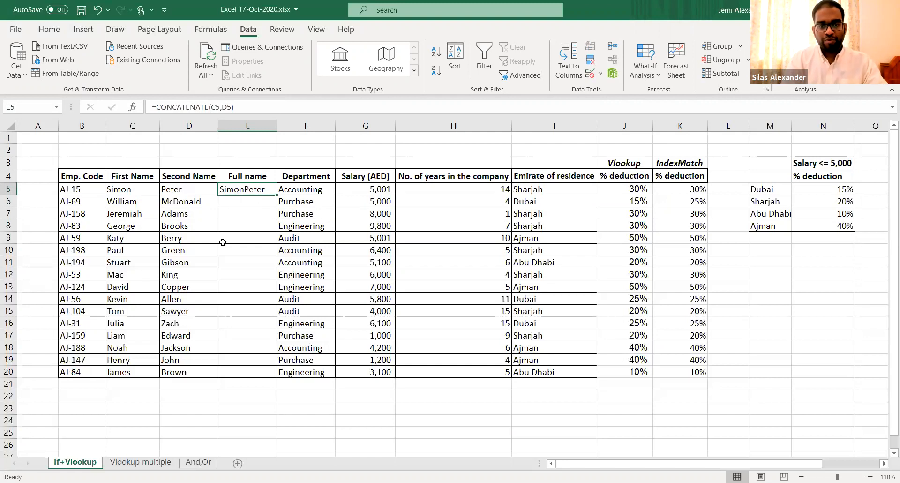
pyautogui.press('Left')
pyautogui.hotkey('ctrl', 'Down')
pyautogui.press('Right')
pyautogui.hotkey('ctrl', 'shift', 'Up')
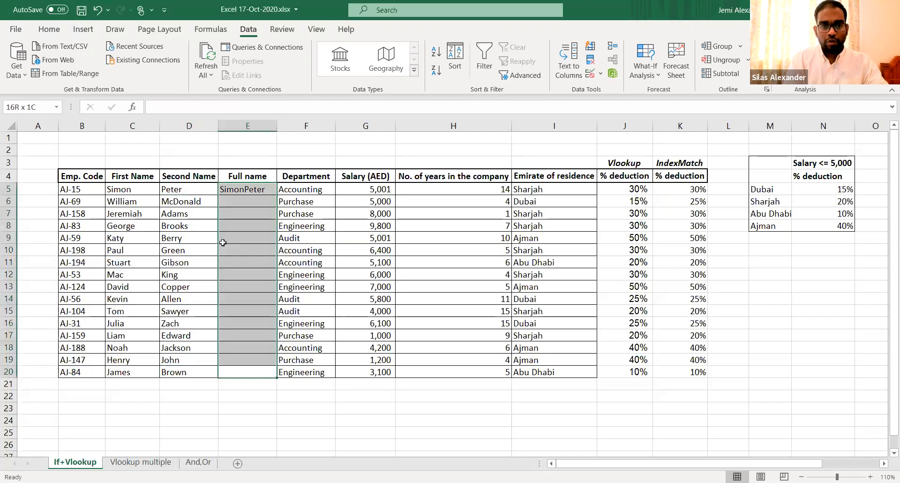
pyautogui.hotkey('ctrl', 'd')
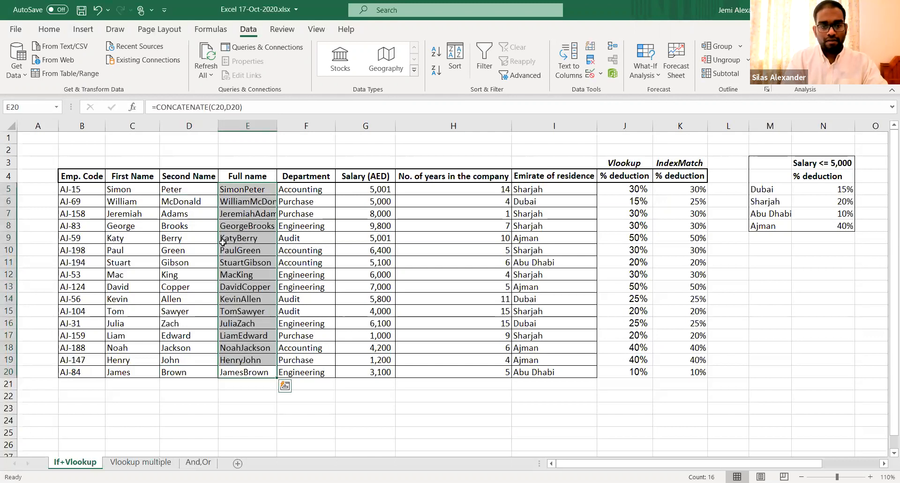
pyautogui.click(252, 228)
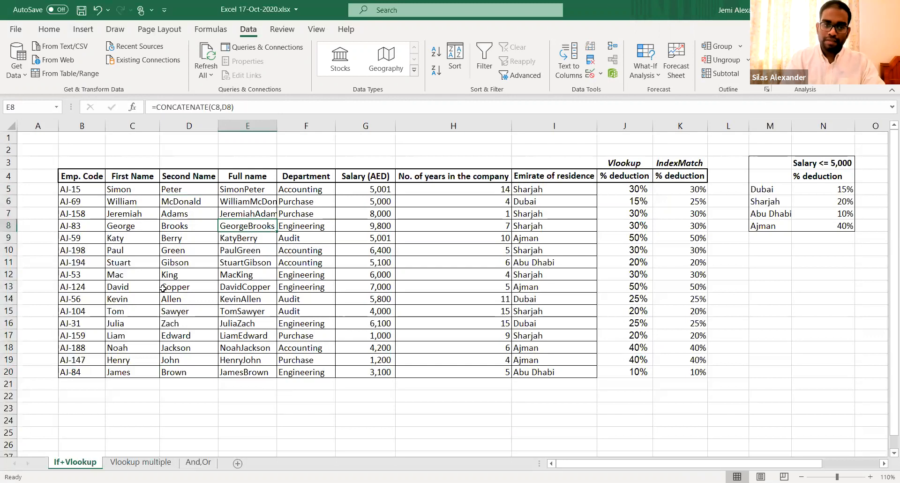
pyautogui.click(146, 356)
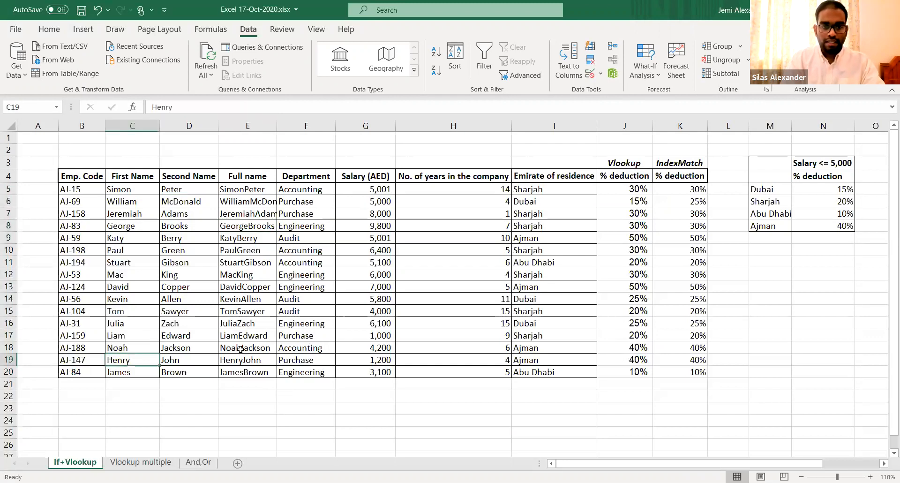
pyautogui.click(241, 214)
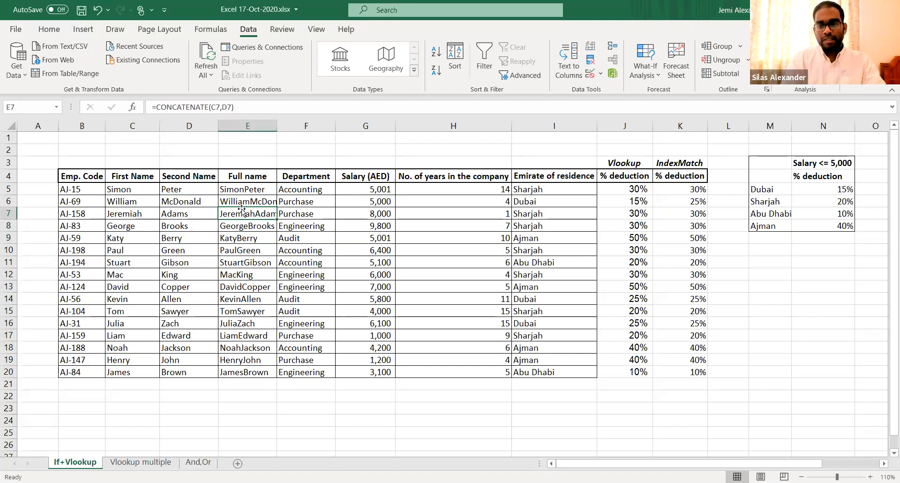
# - Edit the formula in E5 to =CONCATENATE(C5," ",D5) so a space separates the first and second names
pyautogui.doubleClick(234, 188)
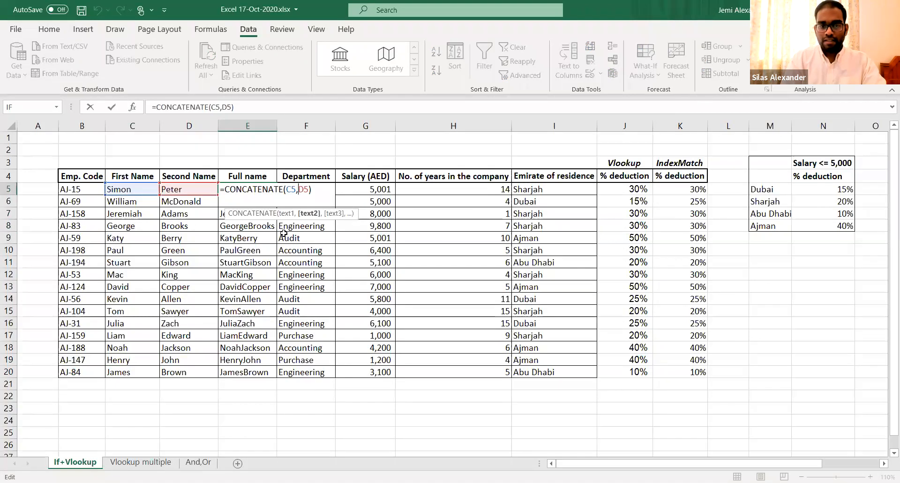
pyautogui.press('Left')
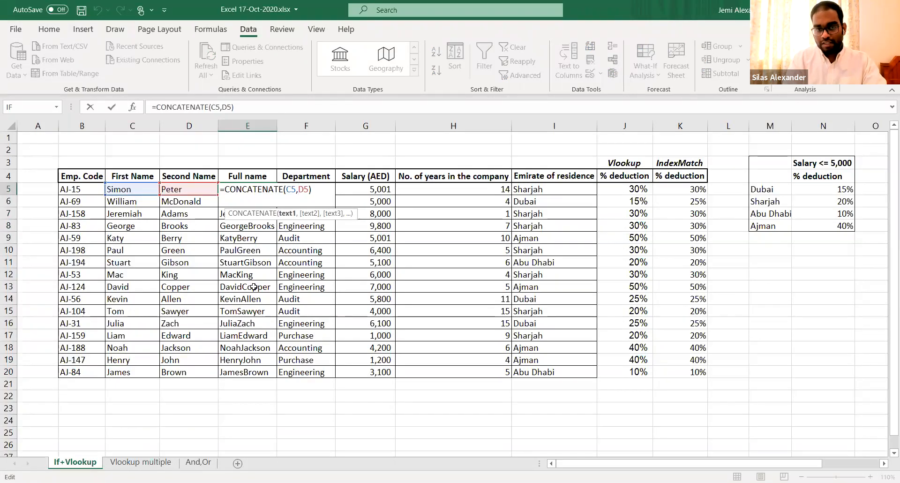
pyautogui.press('Right')
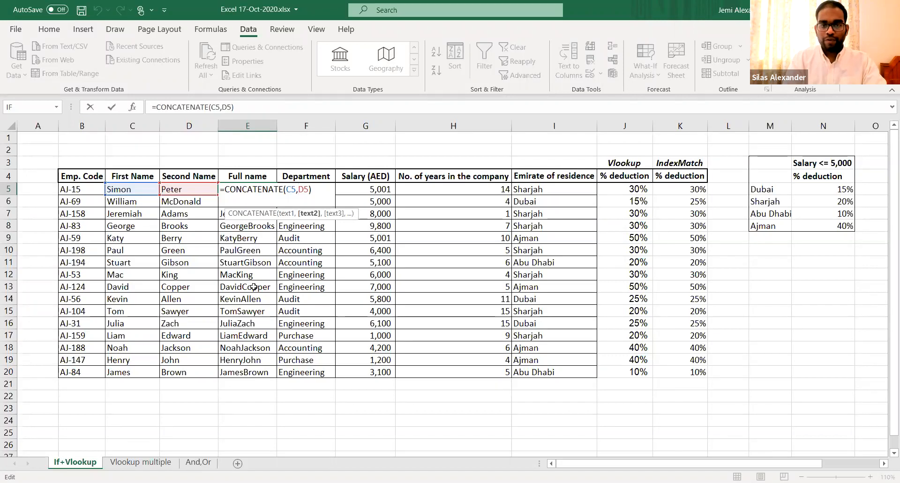
pyautogui.press('Delete')
pyautogui.press('Delete')
pyautogui.press('Delete')
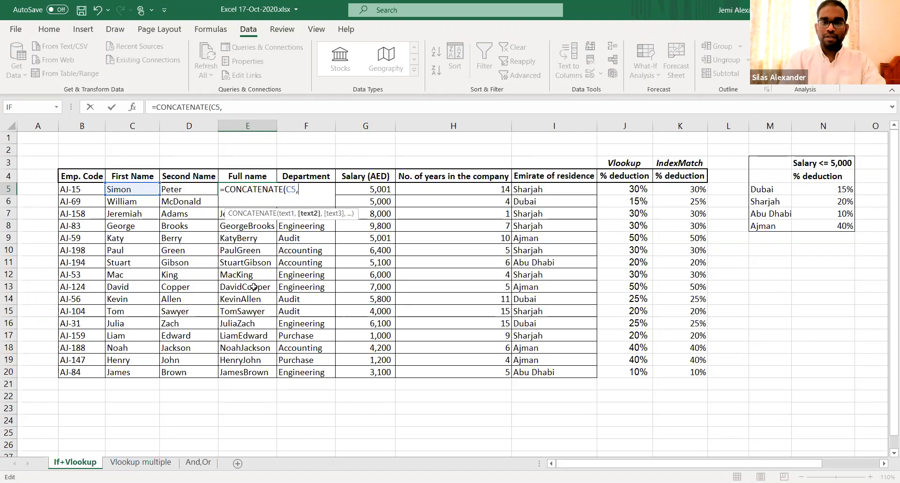
pyautogui.write('"')
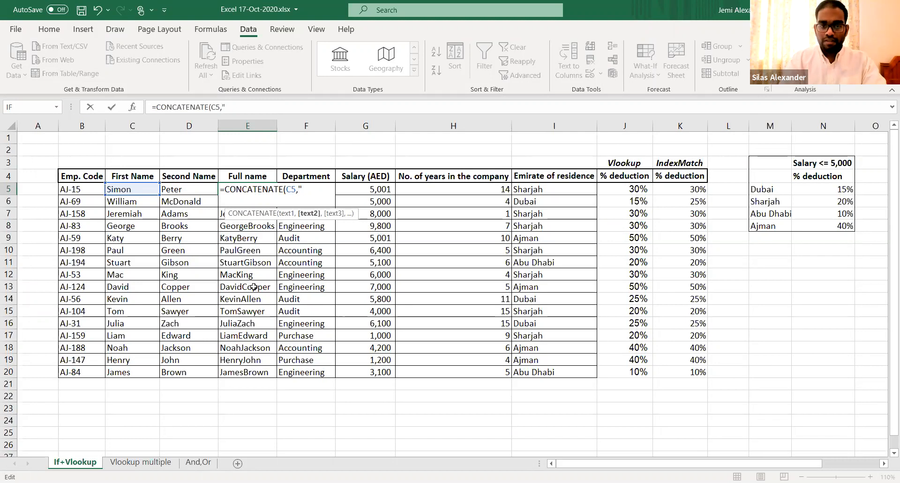
pyautogui.write(' ",')
pyautogui.click(196, 191)
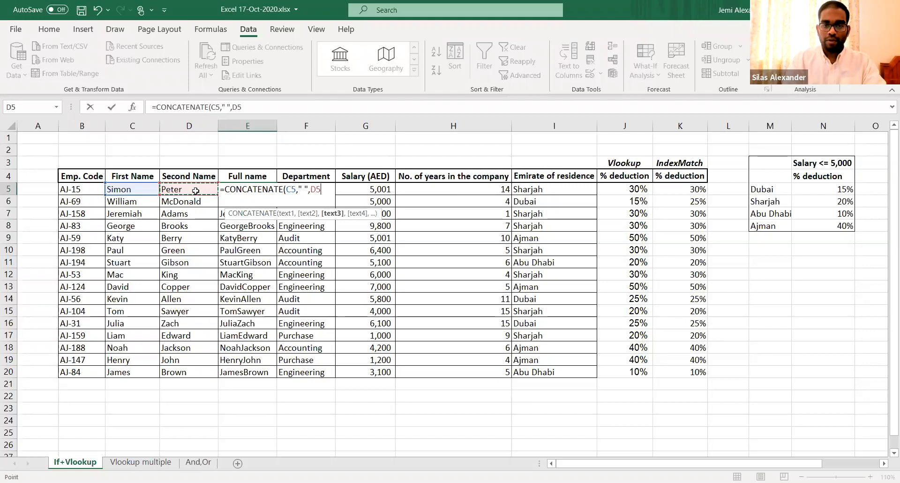
pyautogui.write(')')
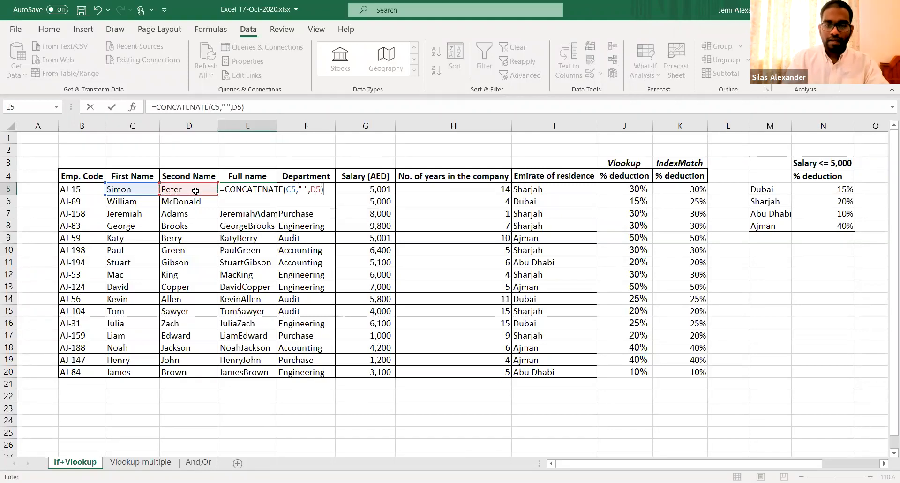
pyautogui.press('Return')
# - Fill the updated CONCATENATE formula from E5 down the Full name column to E20
pyautogui.hotkey('ctrl', 'Down')
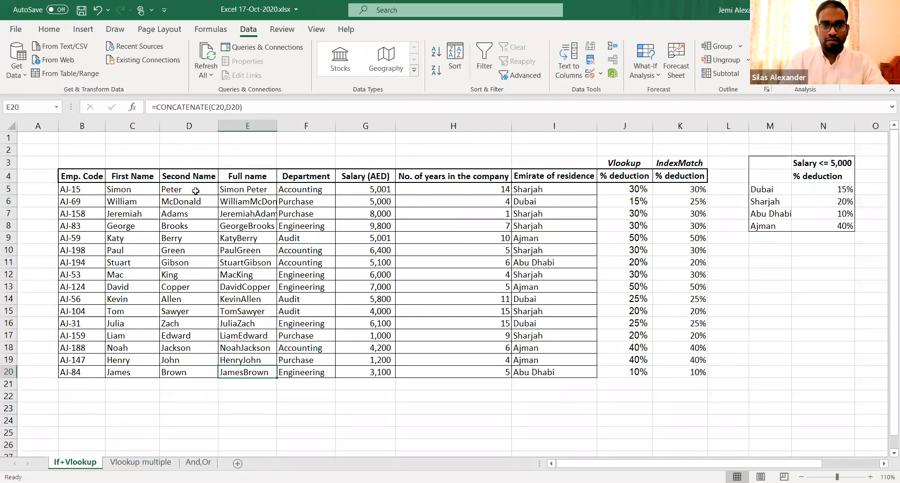
pyautogui.hotkey('ctrl', 'shift', 'Up')
pyautogui.hotkey('shift', 'Down')
pyautogui.hotkey('ctrl', 'd')
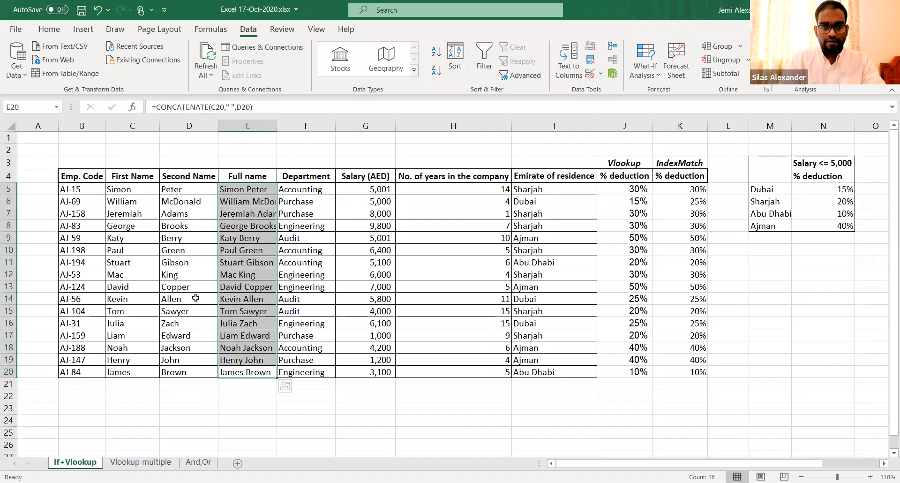
pyautogui.click(262, 288)
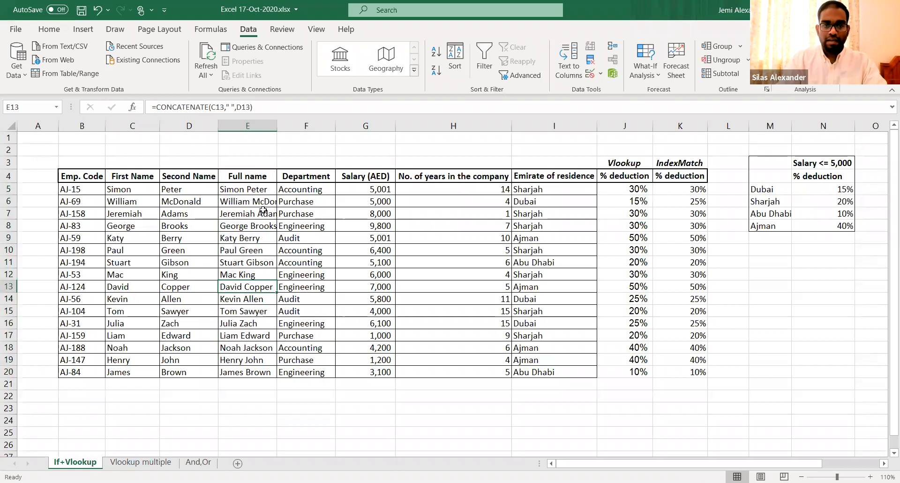
# - Copy the Full name formula from E5 into H23 and inspect the cell references in the pasted formula
pyautogui.click(253, 188)
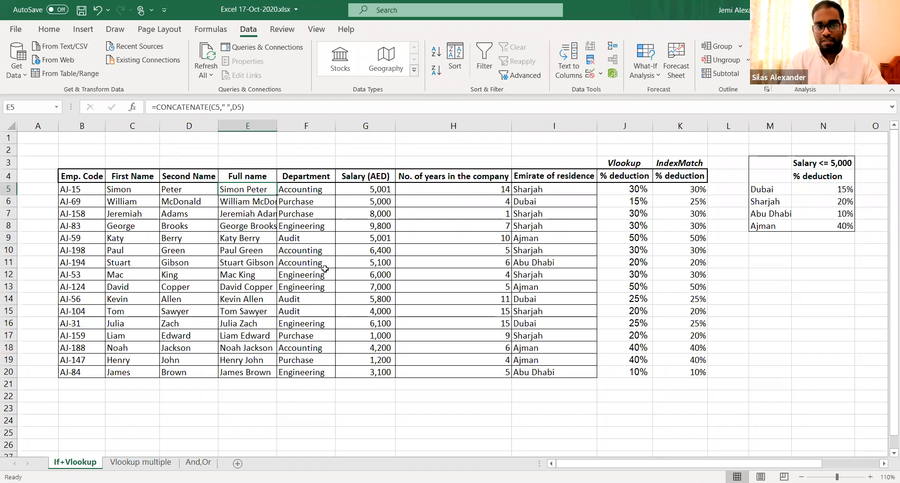
pyautogui.hotkey('ctrl', 'c')
pyautogui.click(492, 406)
pyautogui.hotkey('ctrl', 'v')
pyautogui.press('Escape')
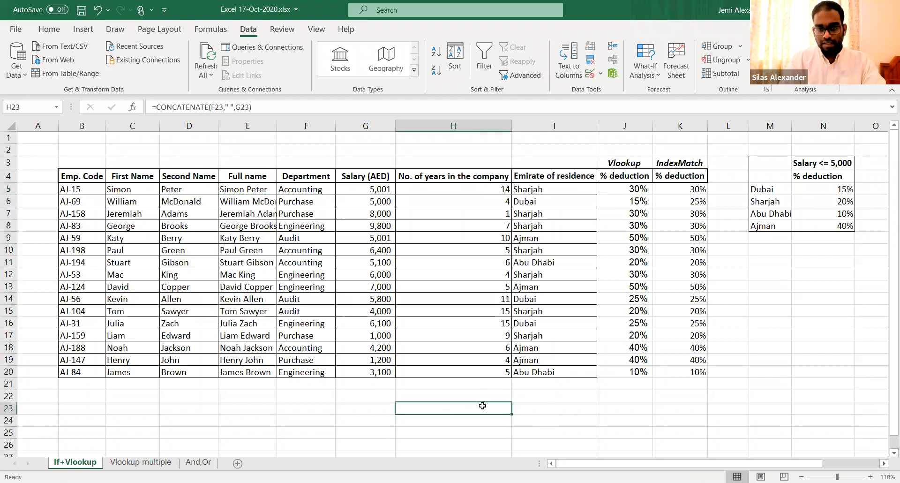
pyautogui.doubleClick(482, 405)
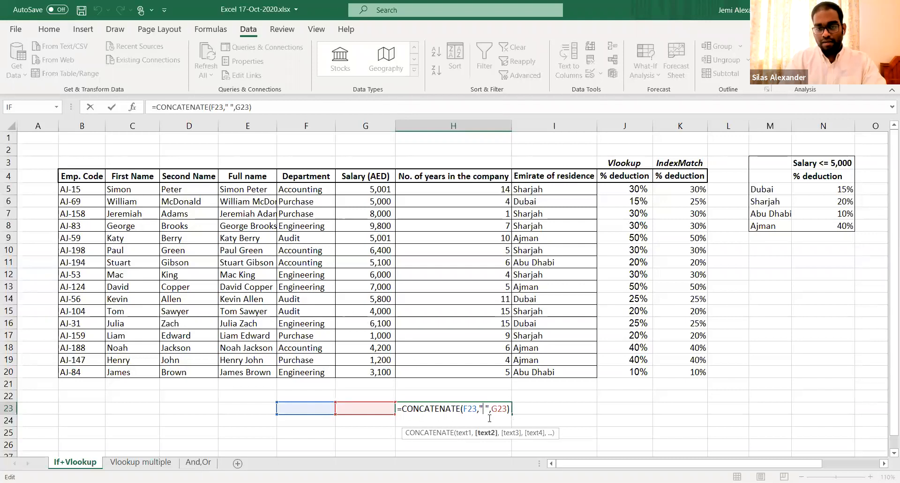
pyautogui.hotkey('ctrl', 'Return')
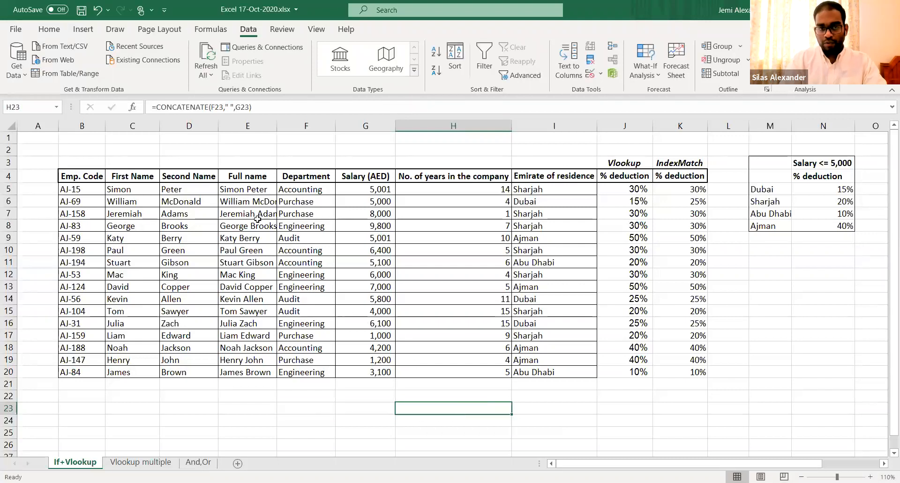
# - Copy the full names in E5:E20, paste them as values only starting at M11, and check the pasted cells' contents
pyautogui.click(239, 191)
pyautogui.hotkey('ctrl', 'shift', 'Down')
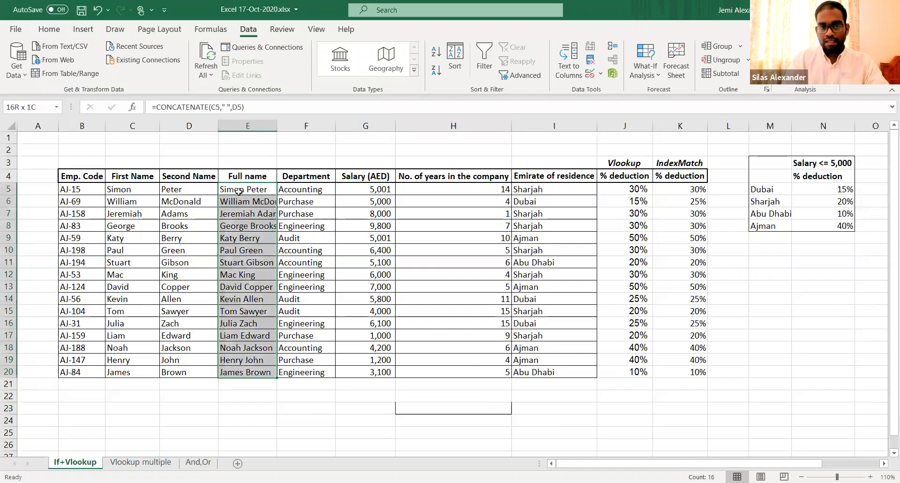
pyautogui.hotkey('ctrl', 'c')
pyautogui.press('Right')
pyautogui.press('Right')
pyautogui.press('Right')
pyautogui.press('Right')
pyautogui.press('Right')
pyautogui.press('Right')
pyautogui.press('Right')
pyautogui.press('Right')
pyautogui.press('Right')
pyautogui.press('Right')
pyautogui.press('Right')
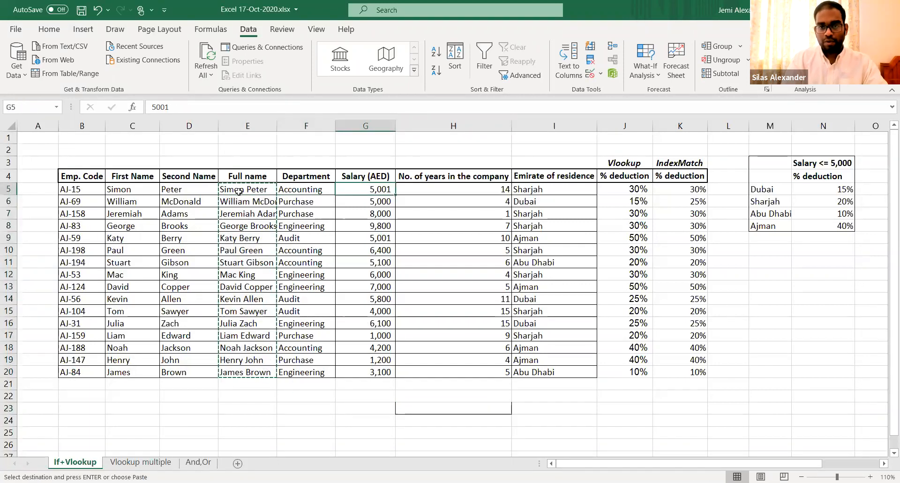
pyautogui.press('Right')
pyautogui.press('Right')
pyautogui.press('Right')
pyautogui.press('Left')
pyautogui.press('Left')
pyautogui.press('Left')
pyautogui.press('Left')
pyautogui.press('Left')
pyautogui.press('Down')
pyautogui.press('Down')
pyautogui.press('Down')
pyautogui.press('Down')
pyautogui.press('Down')
pyautogui.press('Down')
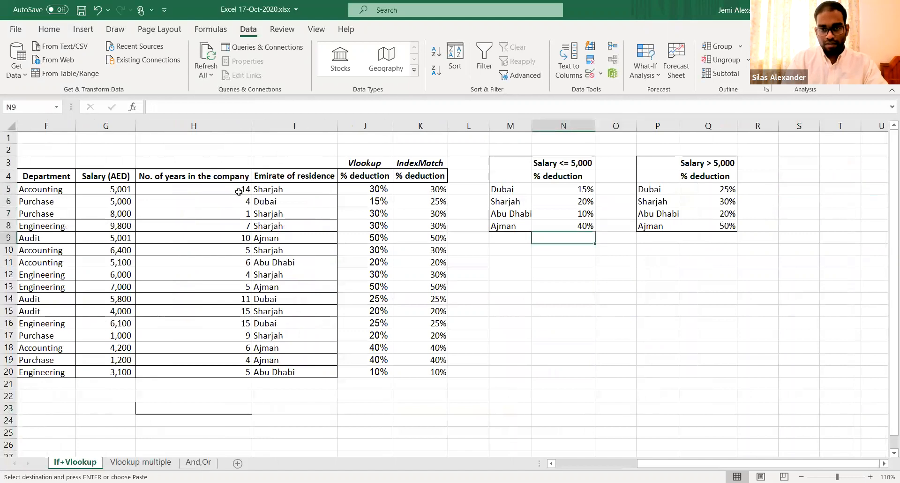
pyautogui.press('Left')
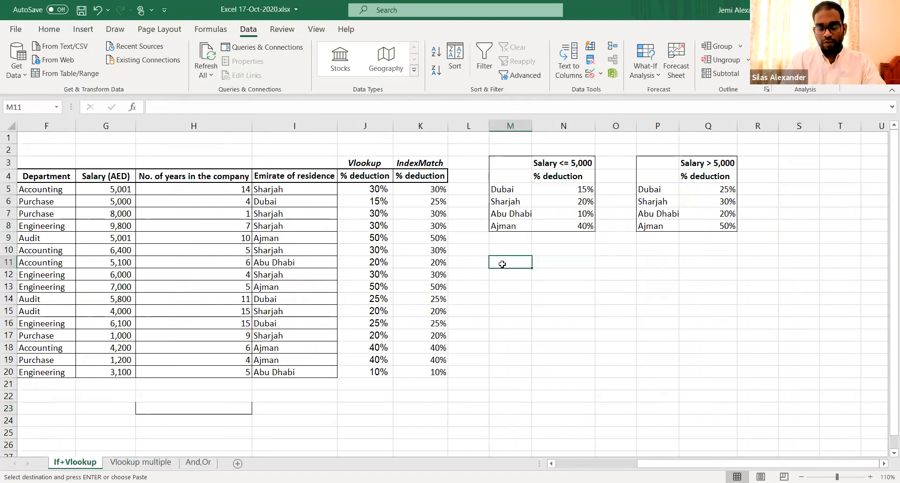
pyautogui.rightClick(503, 264)
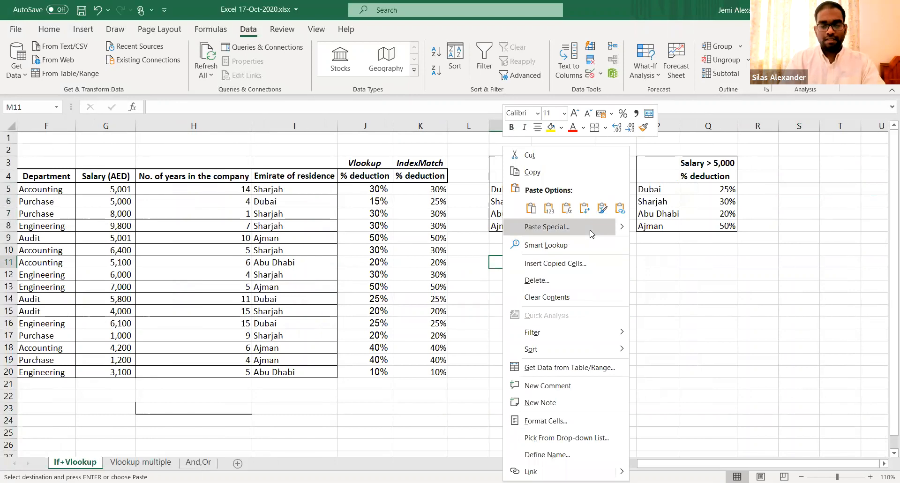
pyautogui.click(591, 230)
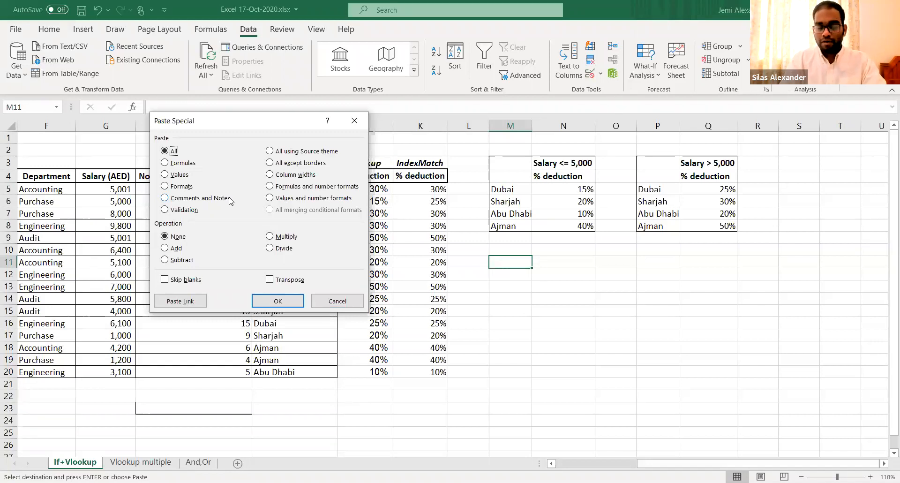
pyautogui.click(172, 174)
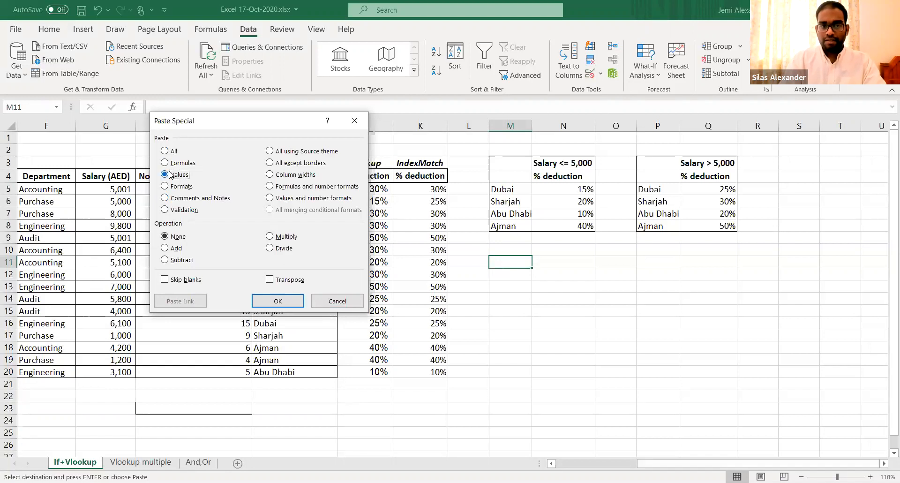
pyautogui.click(277, 301)
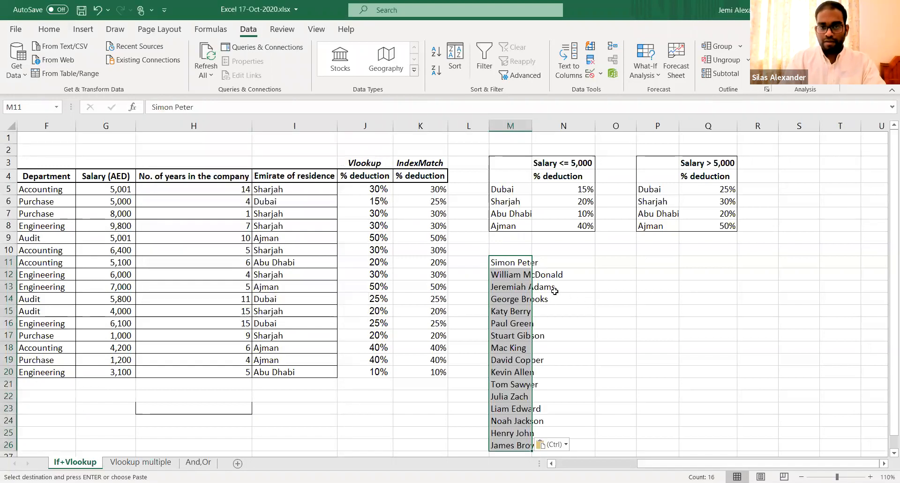
pyautogui.click(524, 278)
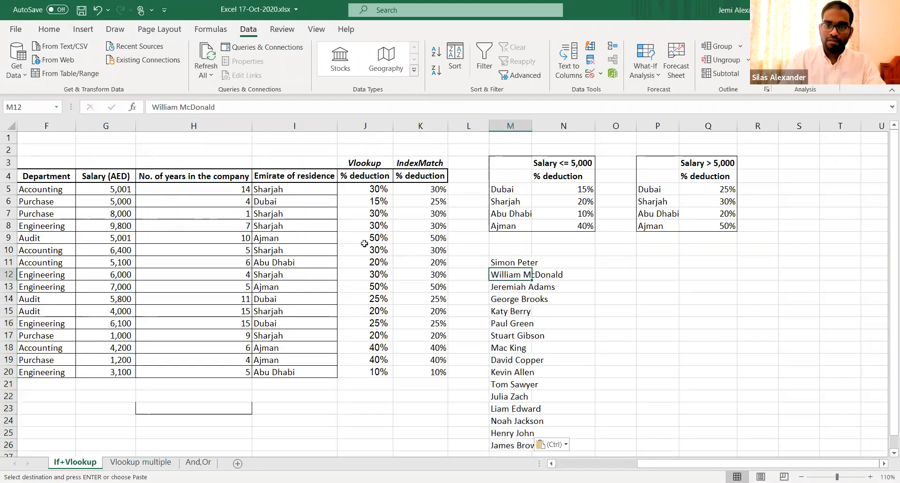
pyautogui.doubleClick(510, 262)
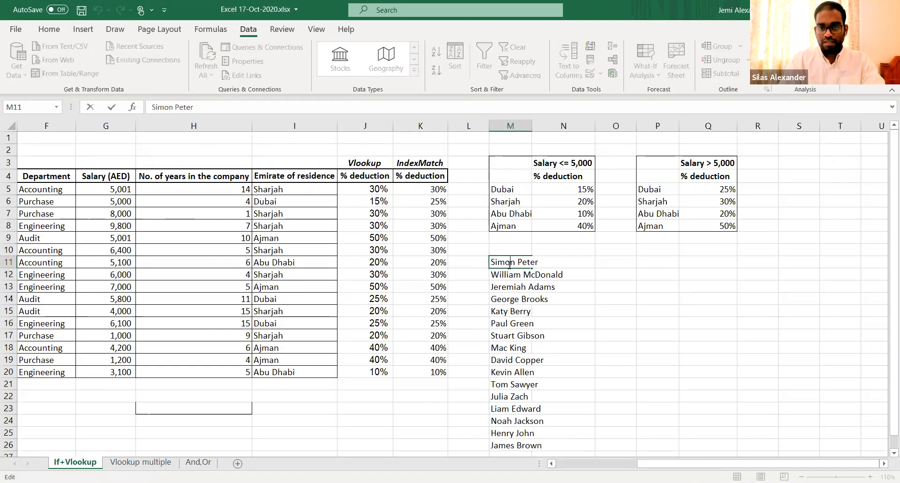
pyautogui.press('Escape')
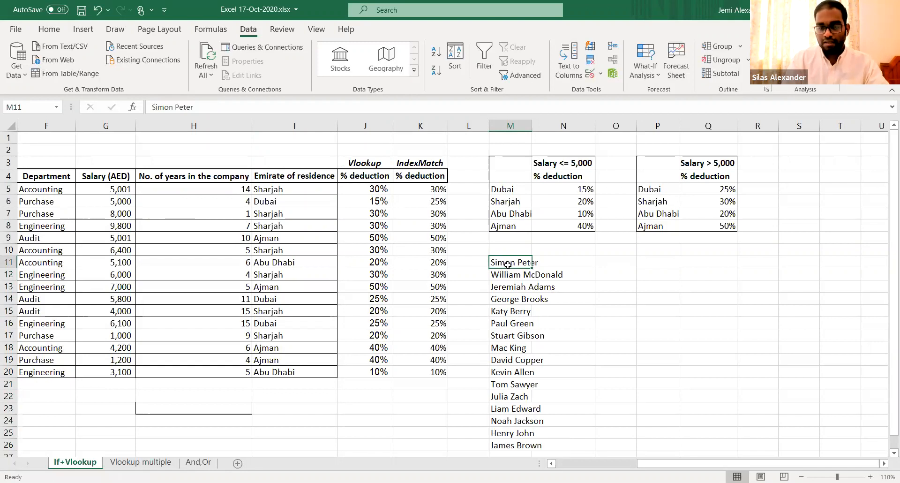
# - Clear the pasted names from M11:M26
pyautogui.press('Up')
pyautogui.hotkey('ctrl', 'shift', 'Down')
pyautogui.hotkey('ctrl', 'shift', 'Down')
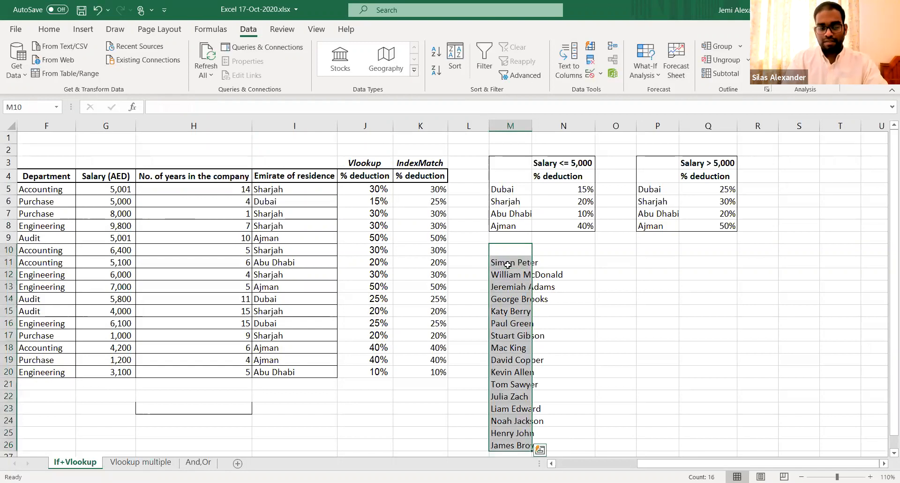
pyautogui.press('Delete')
pyautogui.click(508, 265)
# - Auto-fit the width of the Full name column, column E, to its contents
pyautogui.hotkey('ctrl', 'Home')
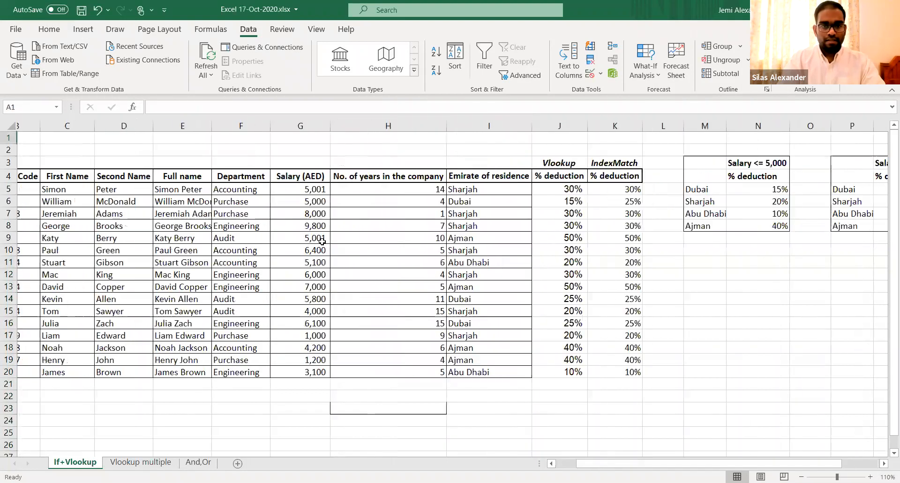
pyautogui.click(236, 190)
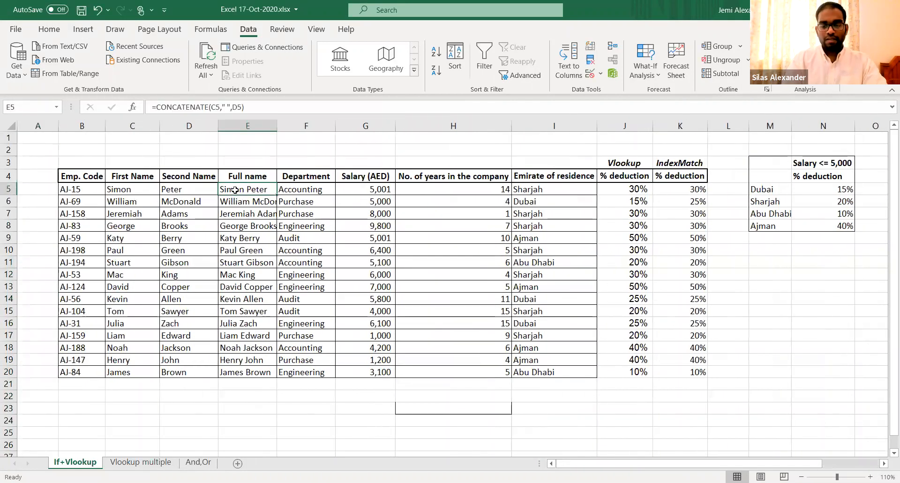
pyautogui.doubleClick(278, 127)
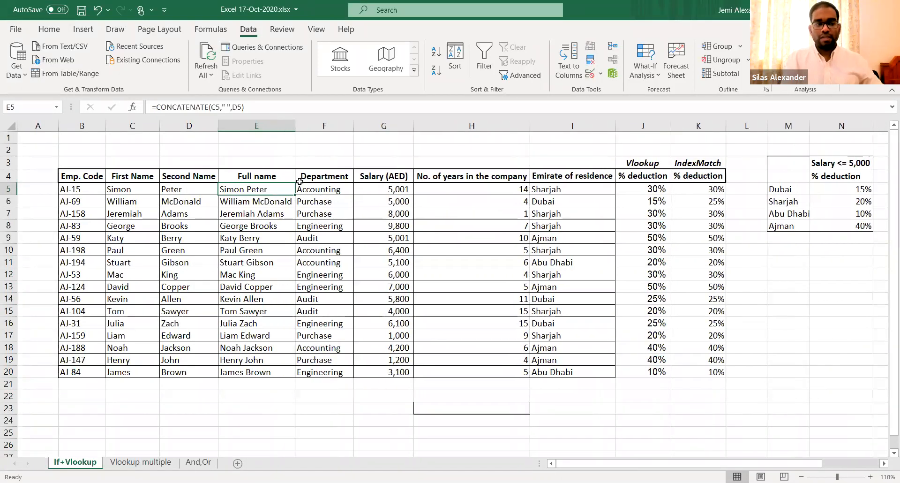
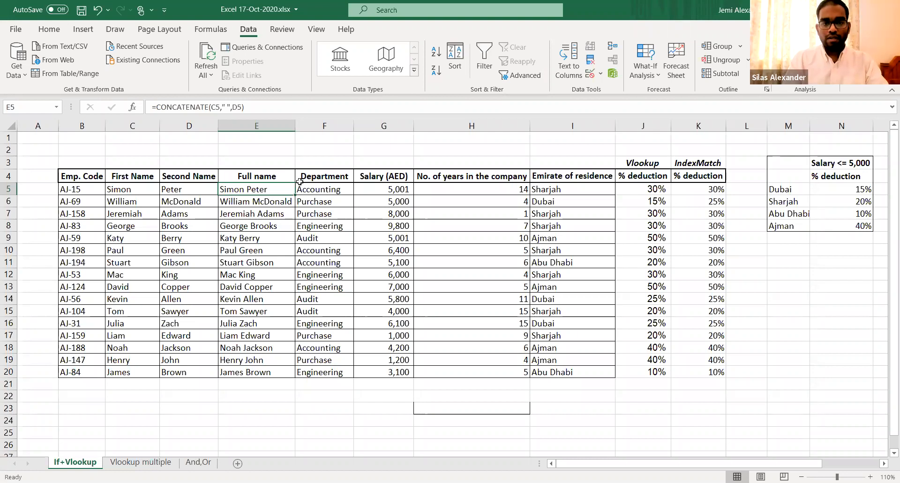
# - Copy the full names in E5:E20 and try to paste them at G3 of a new worksheet
pyautogui.press('Up')
pyautogui.press('Down')
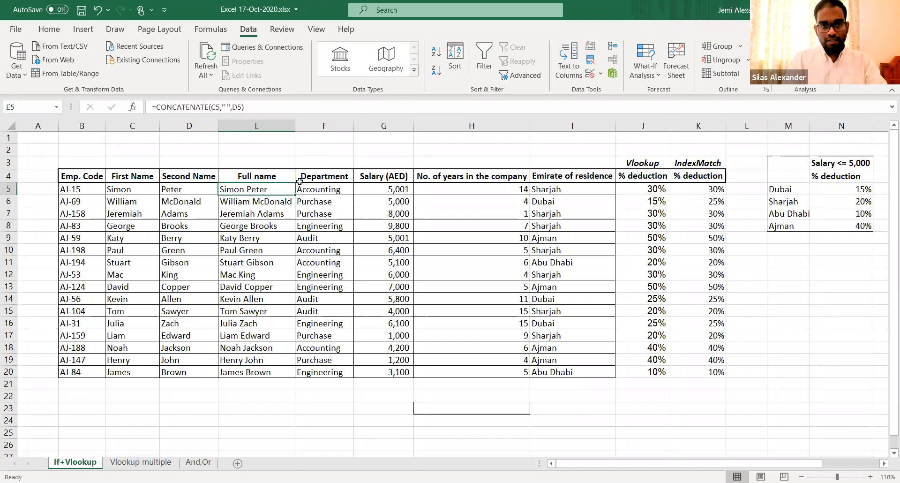
pyautogui.hotkey('ctrl', 'shift', 'Down')
pyautogui.hotkey('ctrl', 'c')
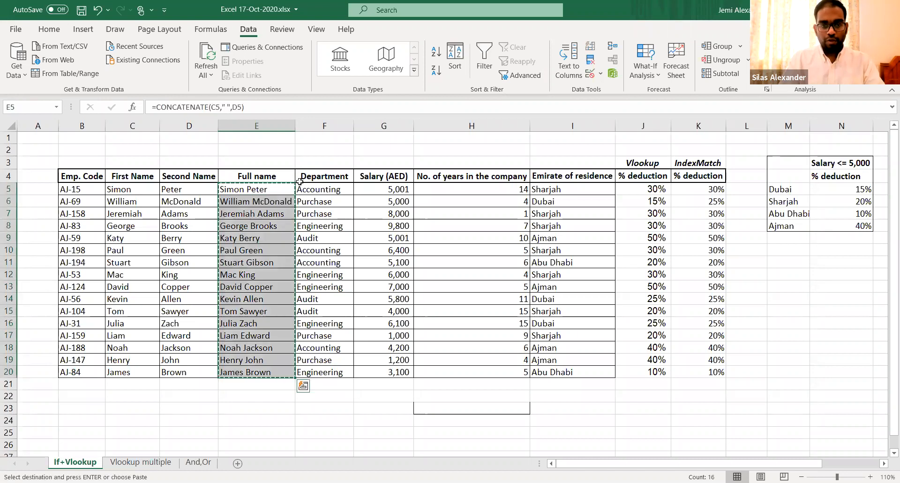
pyautogui.click(237, 463)
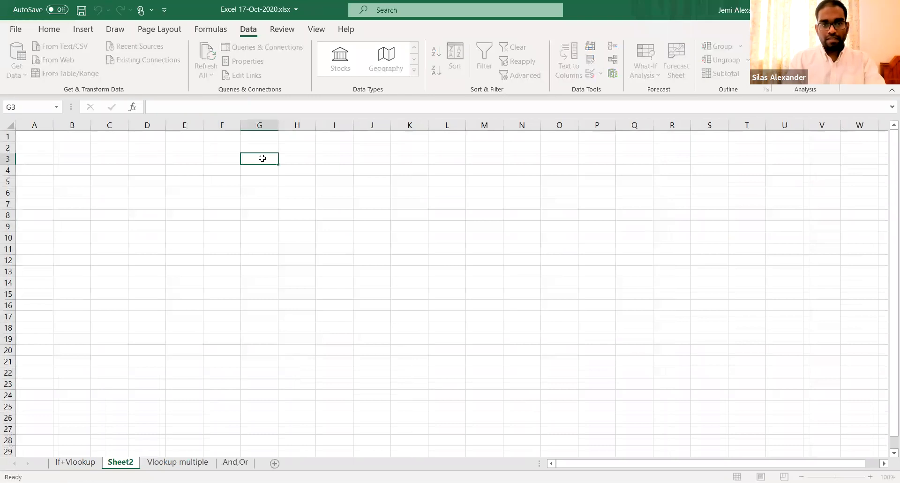
pyautogui.rightClick(249, 162)
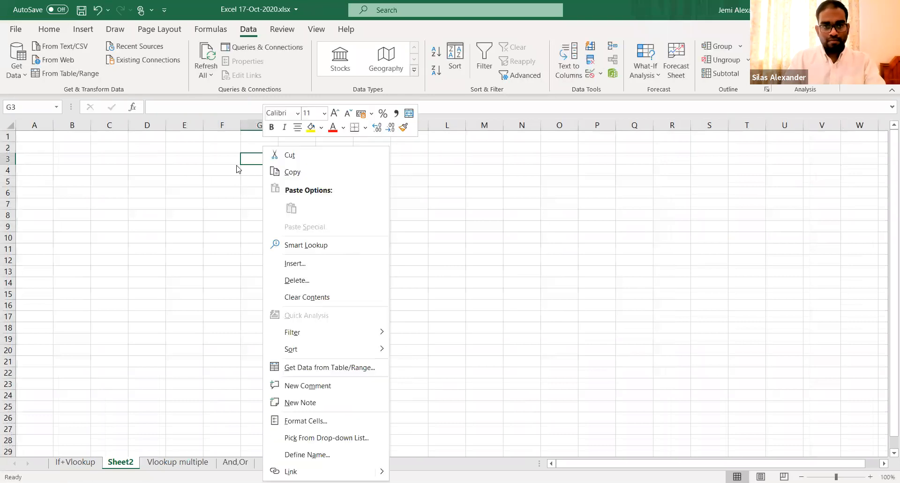
pyautogui.press('Escape')
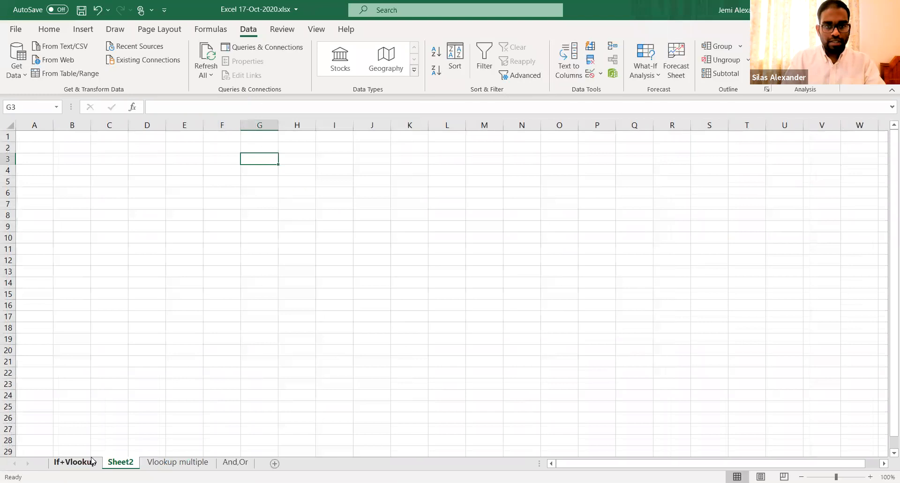
# - Copy the full names in E5:E20 of the If+Vlookup sheet, paste them as values at F6 of Sheet2, and auto-fit column F
pyautogui.click(75, 462)
pyautogui.hotkey('ctrl', 'c')
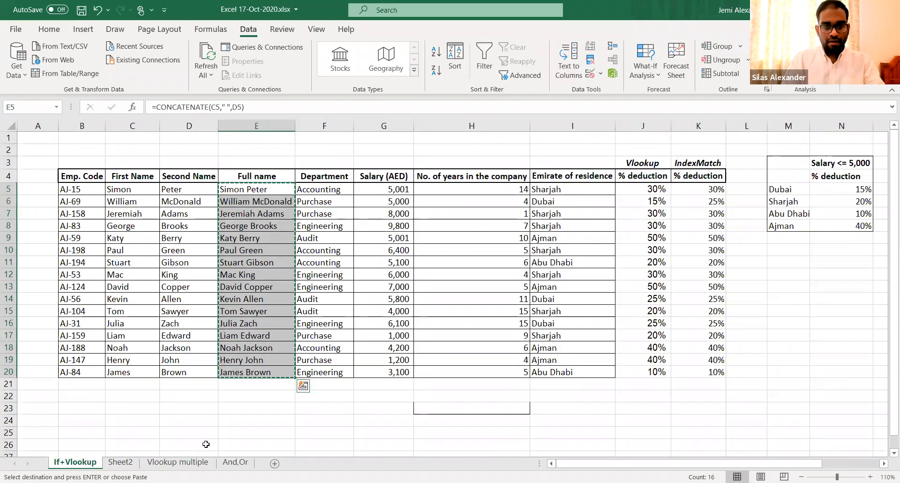
pyautogui.click(116, 463)
pyautogui.click(218, 197)
pyautogui.rightClick(219, 196)
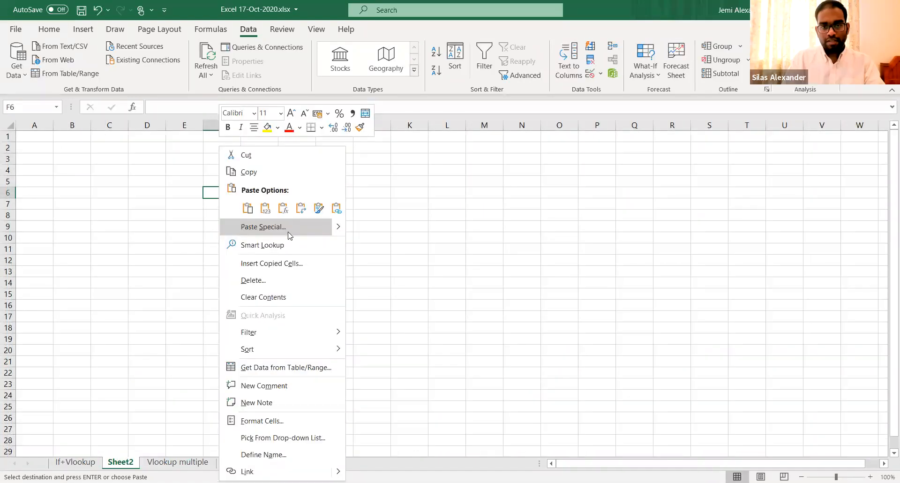
pyautogui.click(289, 227)
pyautogui.click(209, 185)
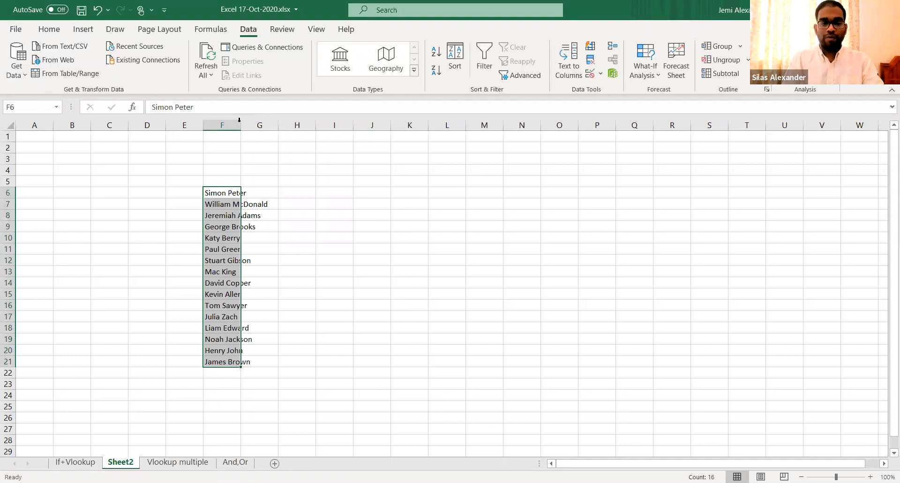
pyautogui.doubleClick(239, 122)
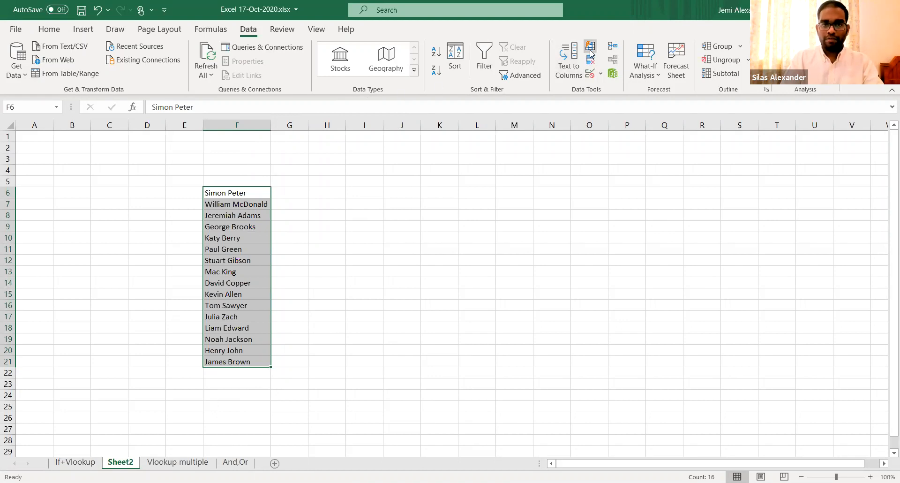
# - Start Text to Columns on the names in F6:F21 with Delimited as the original data type
pyautogui.click(568, 68)
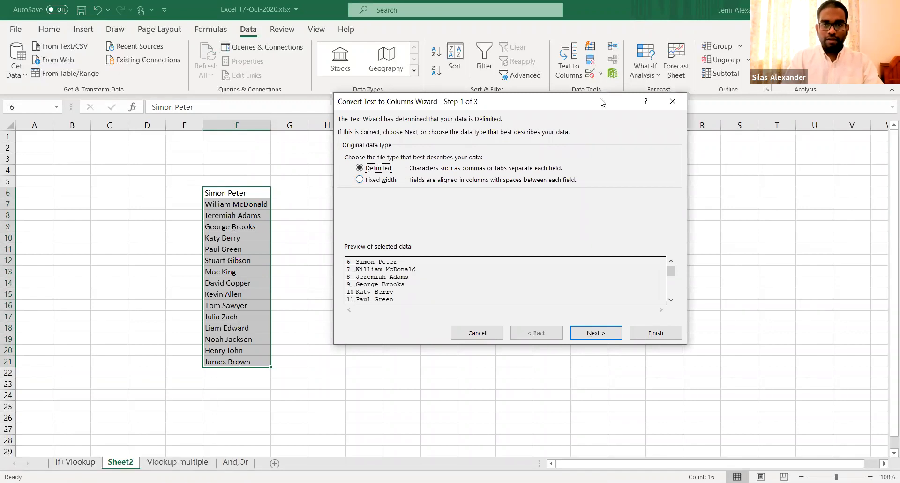
pyautogui.click(671, 103)
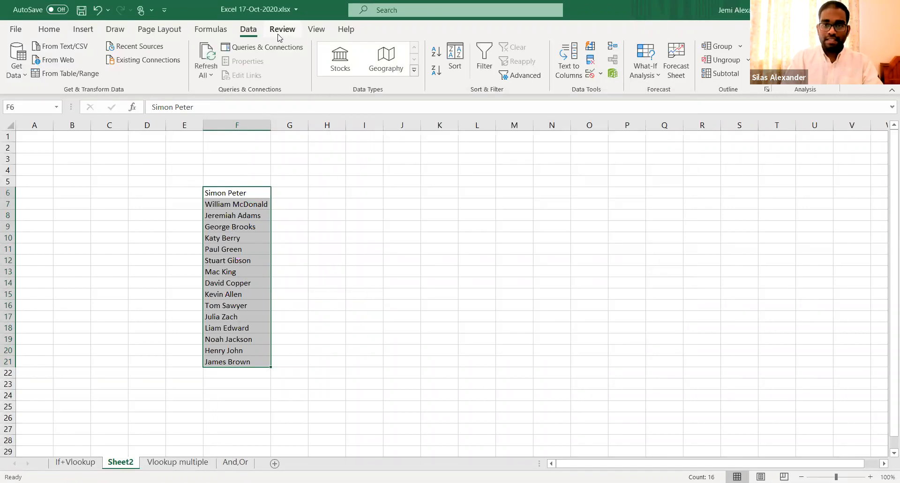
pyautogui.click(569, 70)
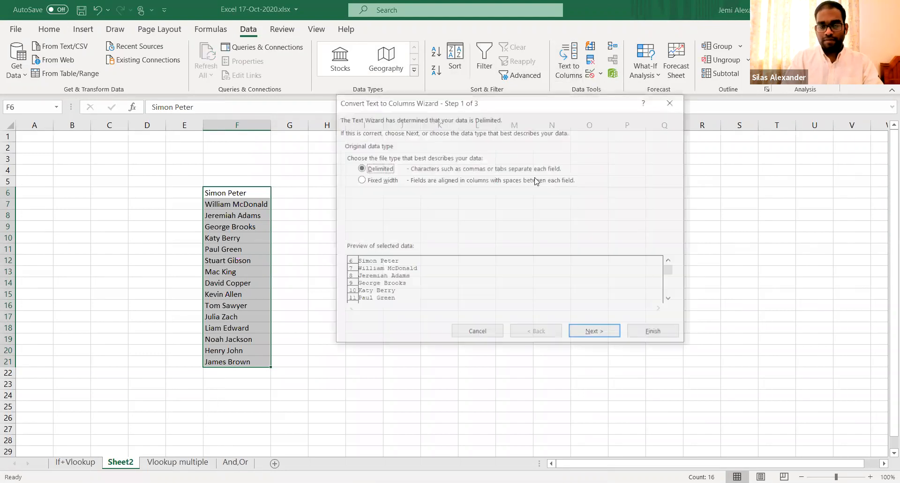
pyautogui.click(385, 183)
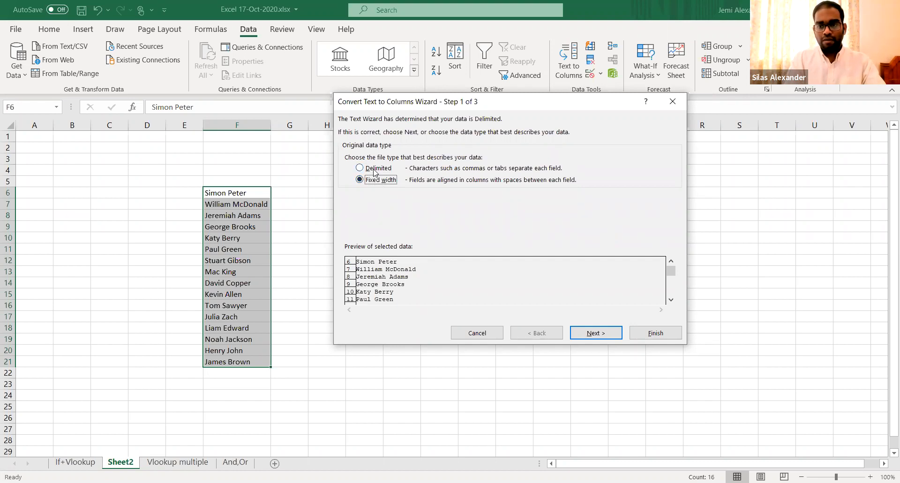
pyautogui.click(374, 169)
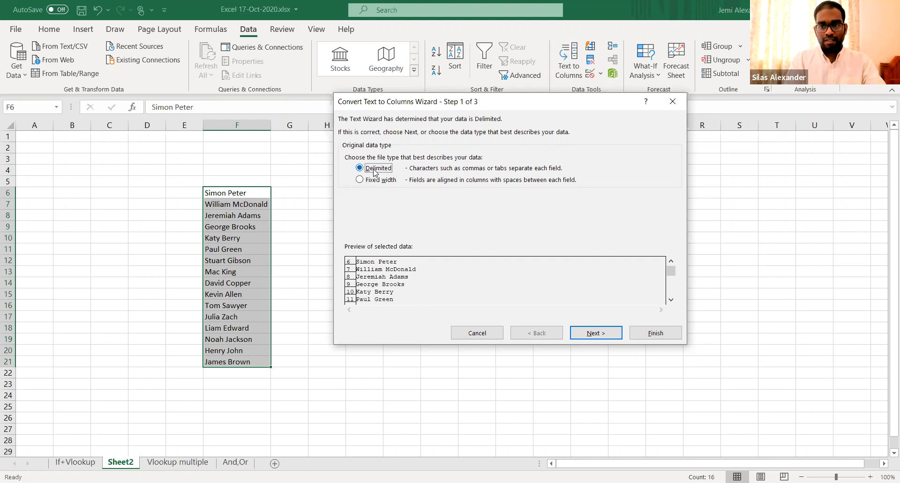
pyautogui.click(596, 332)
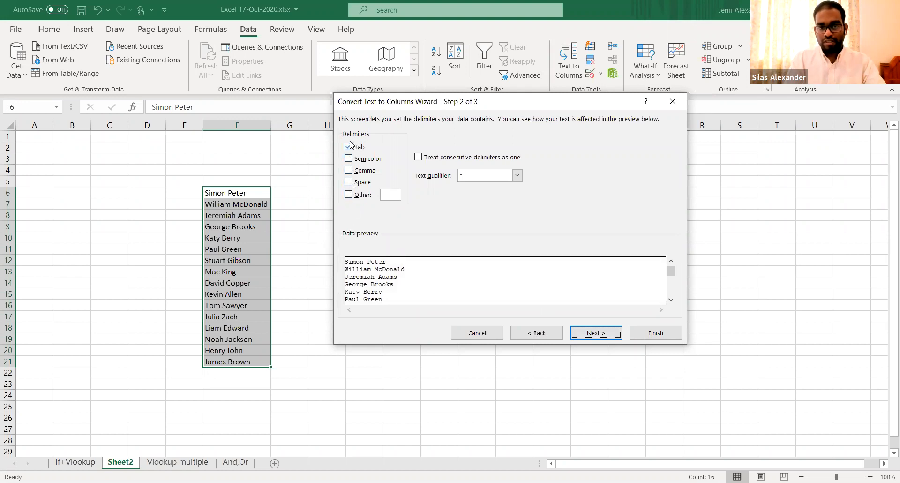
# - Split the names into two columns using only Space as the delimiter, with General format and destination $F$6
pyautogui.click(349, 147)
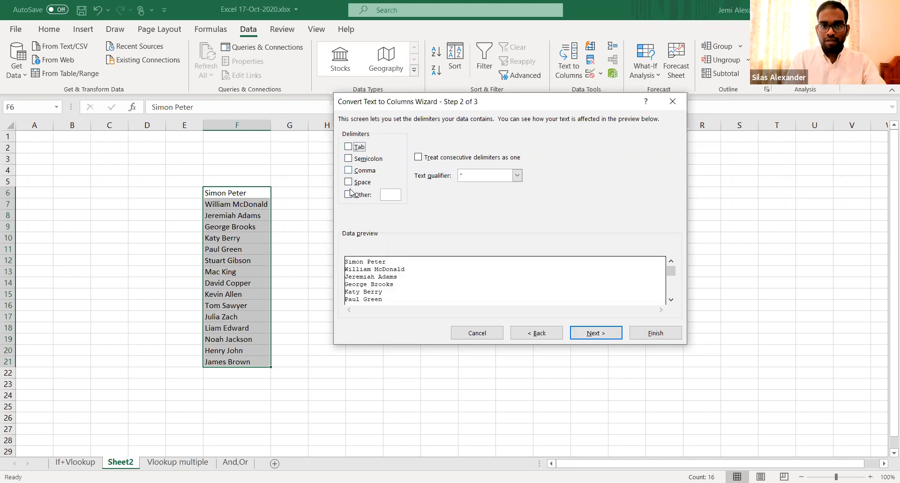
pyautogui.click(349, 183)
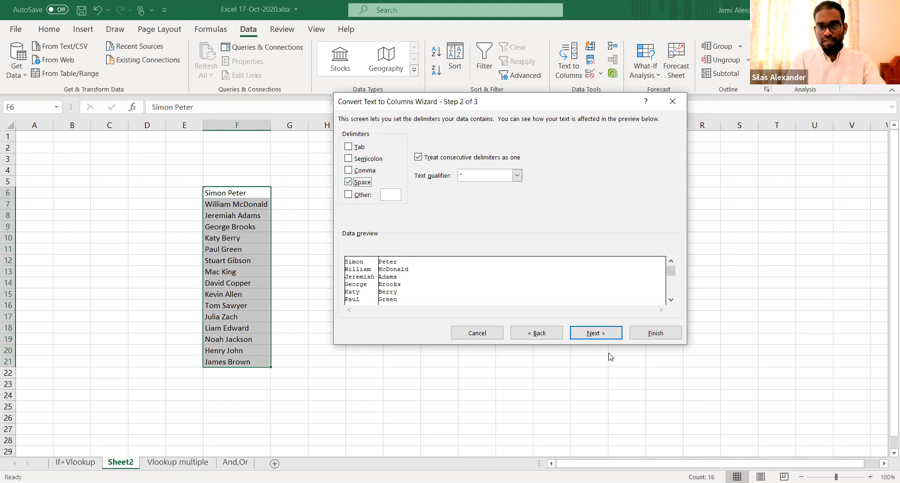
pyautogui.click(596, 334)
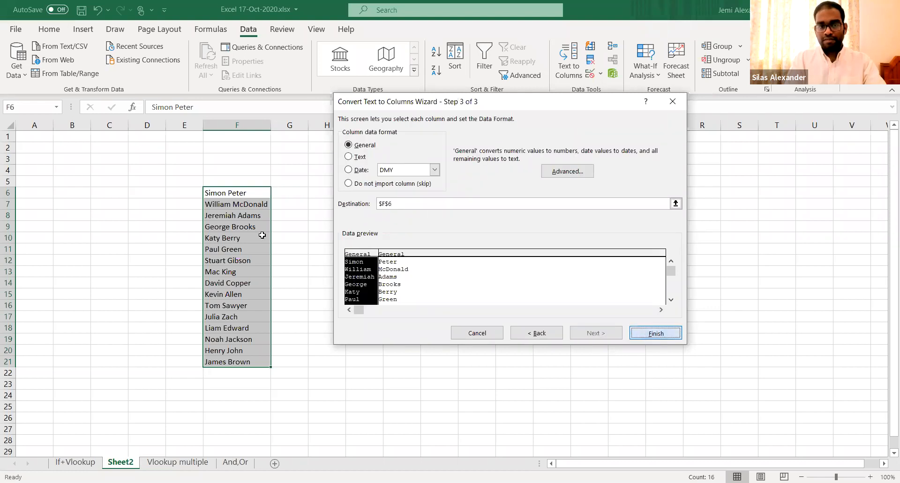
pyautogui.press('Return')
pyautogui.click(247, 226)
pyautogui.click(375, 236)
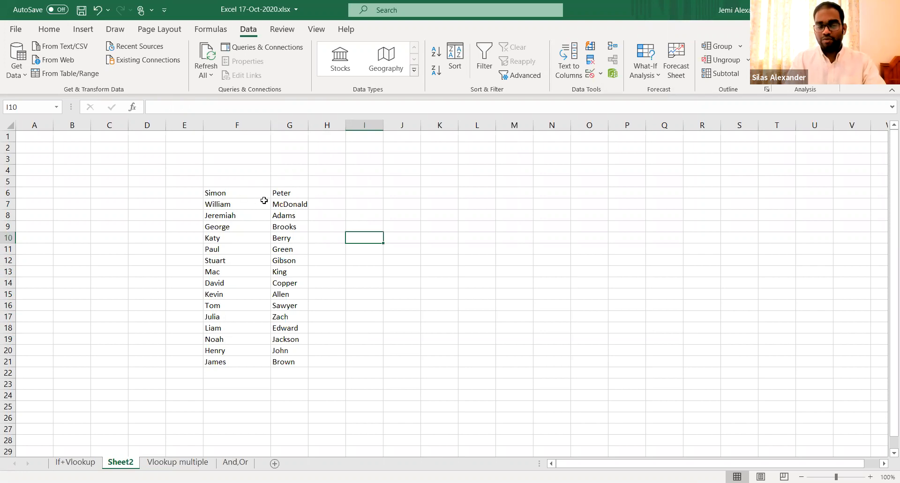
# - Delete the worksheet Sheet2 permanently from the workbook
pyautogui.click(224, 180)
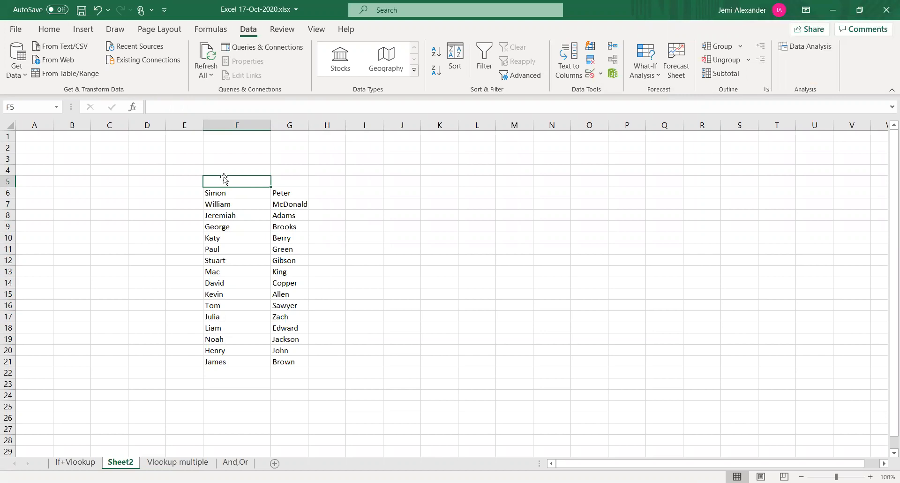
pyautogui.rightClick(120, 464)
pyautogui.click(151, 316)
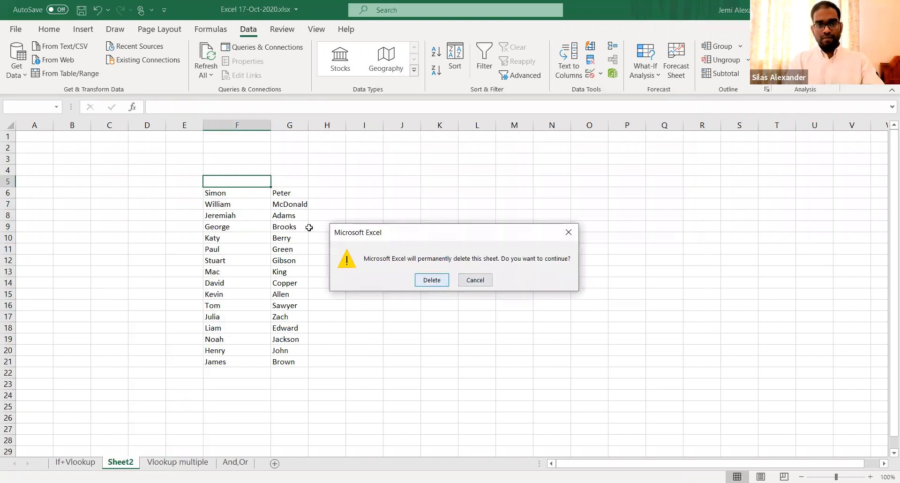
pyautogui.press('Return')
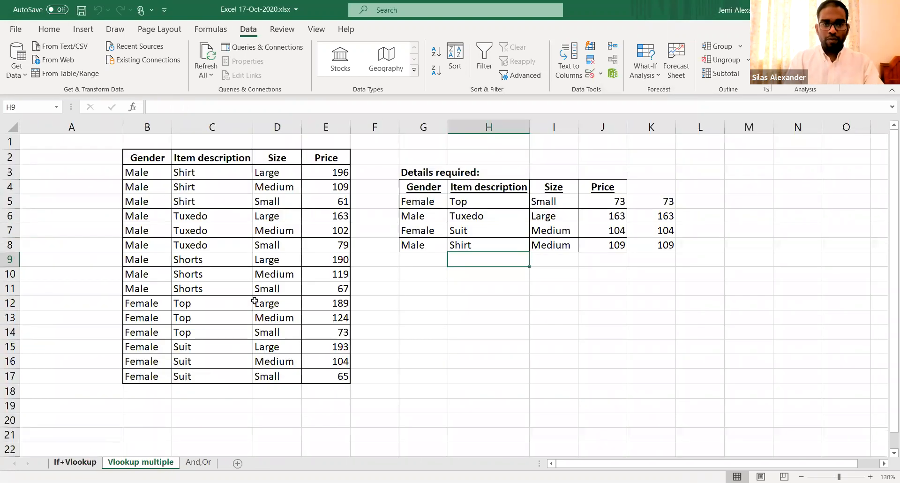
# - Clear the CONCATENATE formulas from E5:E20 in the Full name column of the If+Vlookup sheet
pyautogui.hotkey('ctrl', 'pageup')
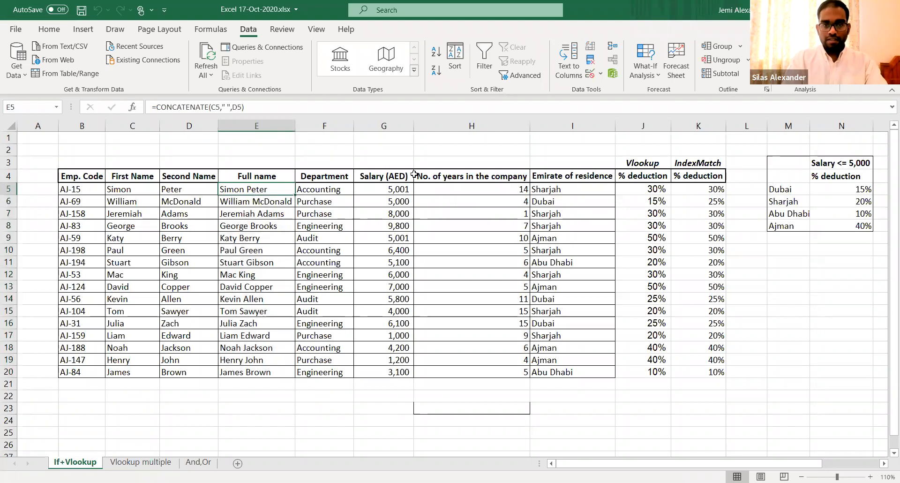
pyautogui.hotkey('ctrl', 'space')
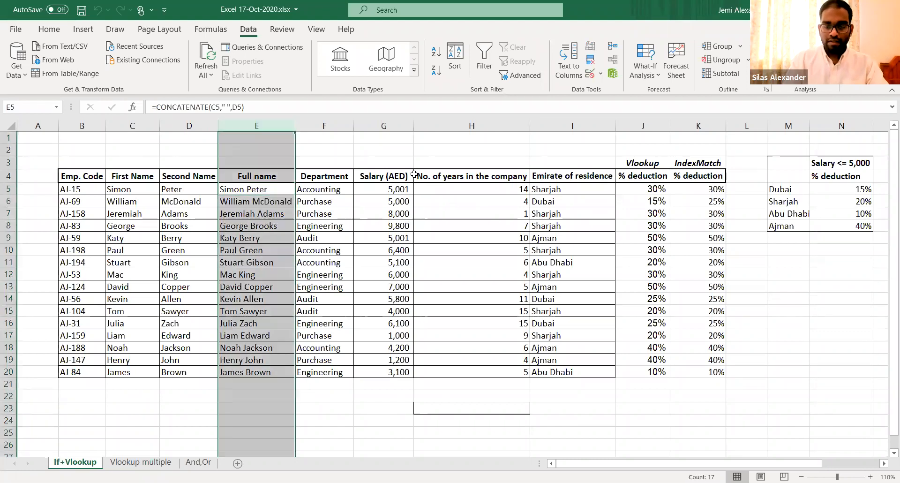
pyautogui.press('Up')
pyautogui.press('Down')
pyautogui.hotkey('ctrl', 'shift', 'Down')
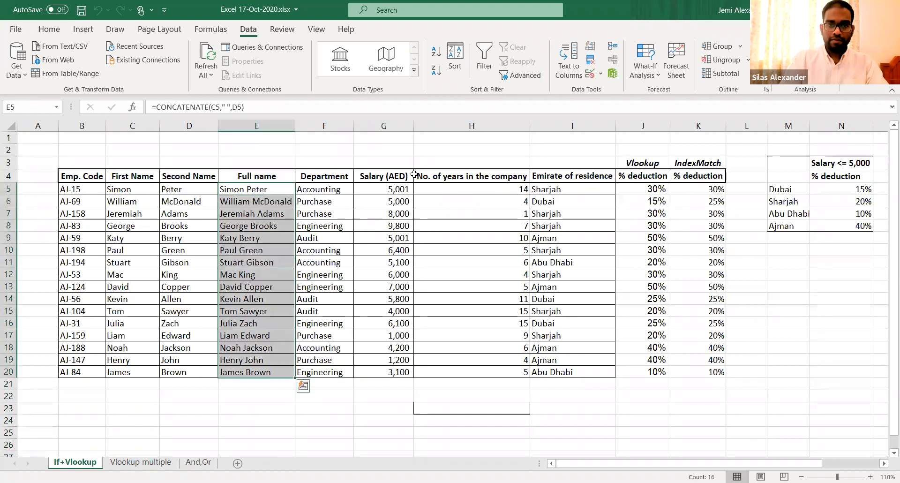
pyautogui.press('Delete')
pyautogui.press('Up')
pyautogui.press('Down')
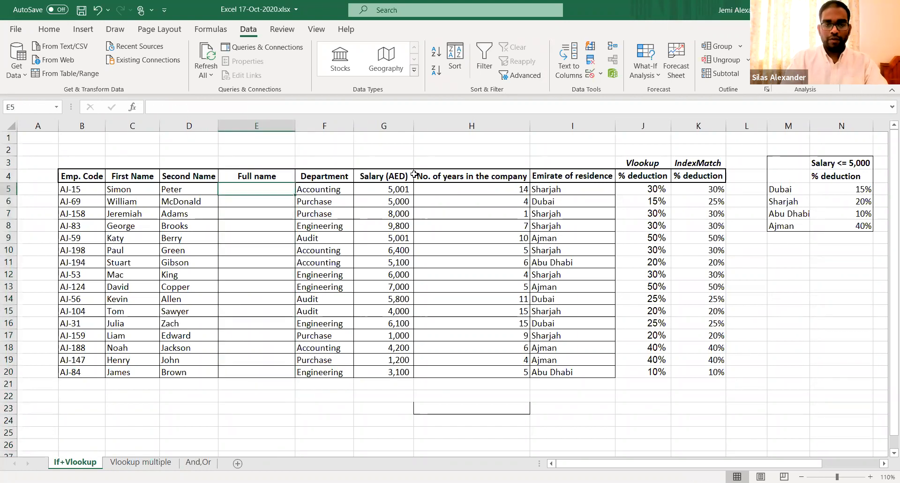
# - Enter the formula =C5&" "&D5 in E5 to join the first and second names with a space
pyautogui.write('=')
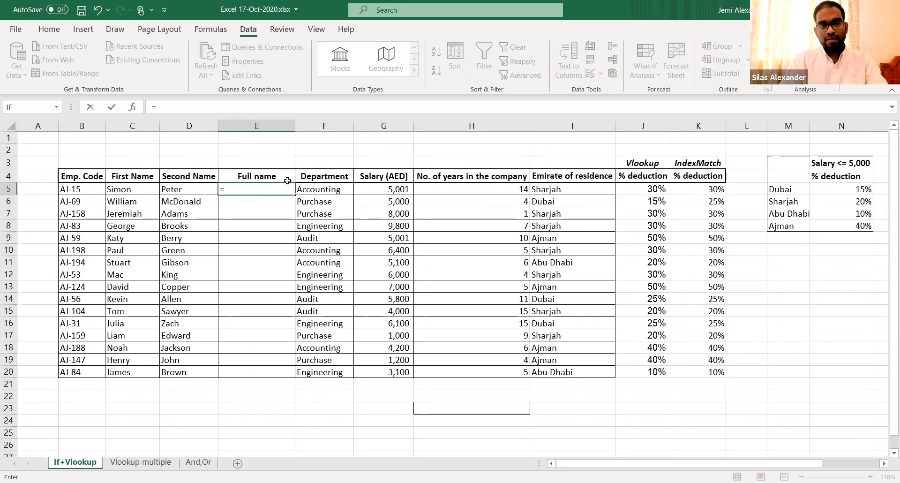
pyautogui.click(139, 191)
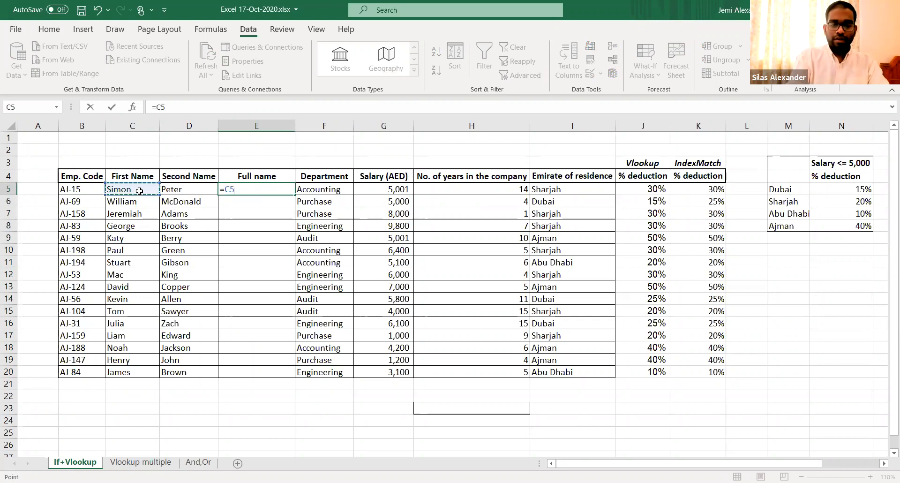
pyautogui.write('&')
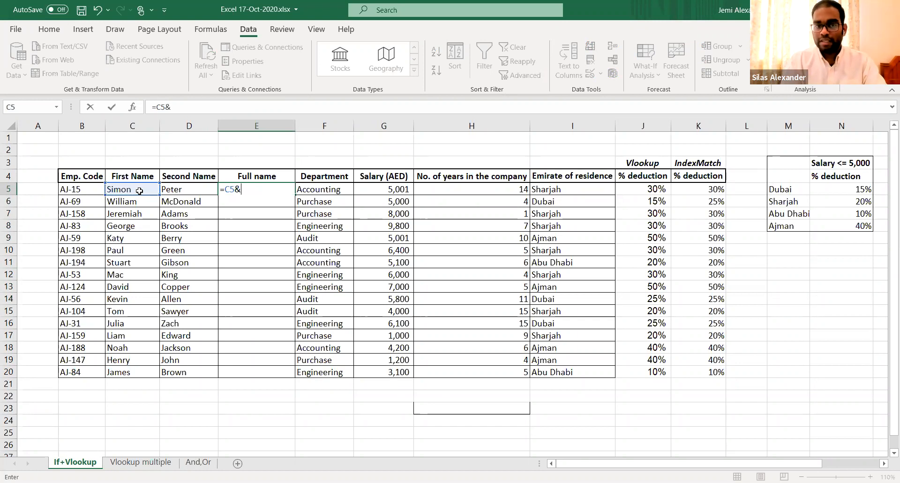
pyautogui.write('"')
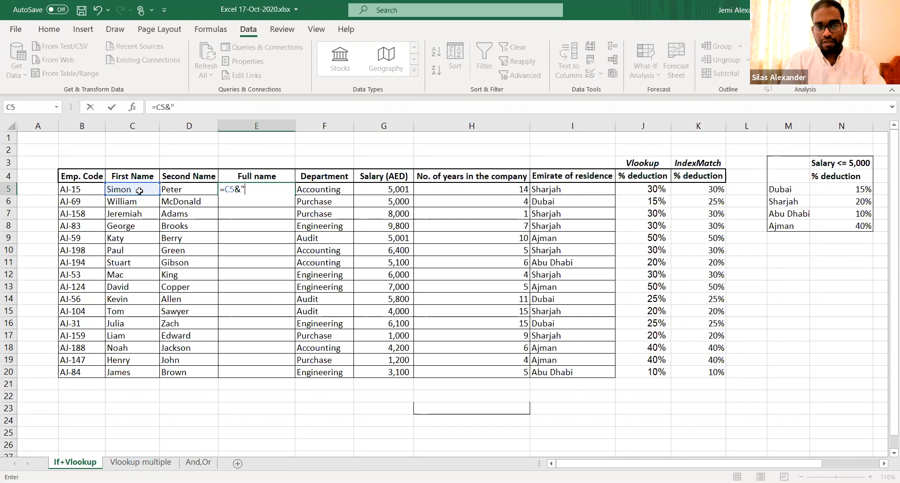
pyautogui.write(' "&')
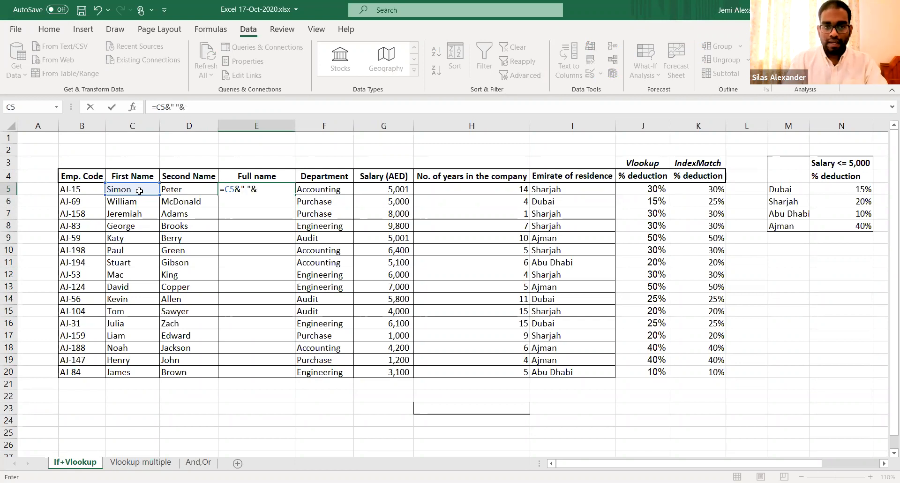
pyautogui.click(175, 188)
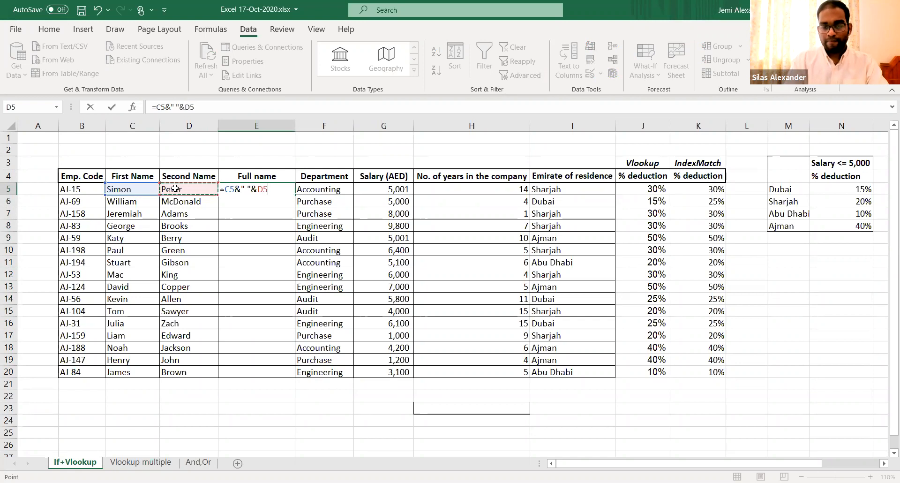
pyautogui.press('Return')
# - Fill the ampersand formula from E5 down through E20 in the Full name column
pyautogui.press('Up')
pyautogui.press('Left')
pyautogui.hotkey('ctrl', 'Down')
pyautogui.press('Right')
pyautogui.hotkey('ctrl', 'shift', 'Up')
pyautogui.hotkey('ctrl', 'd')
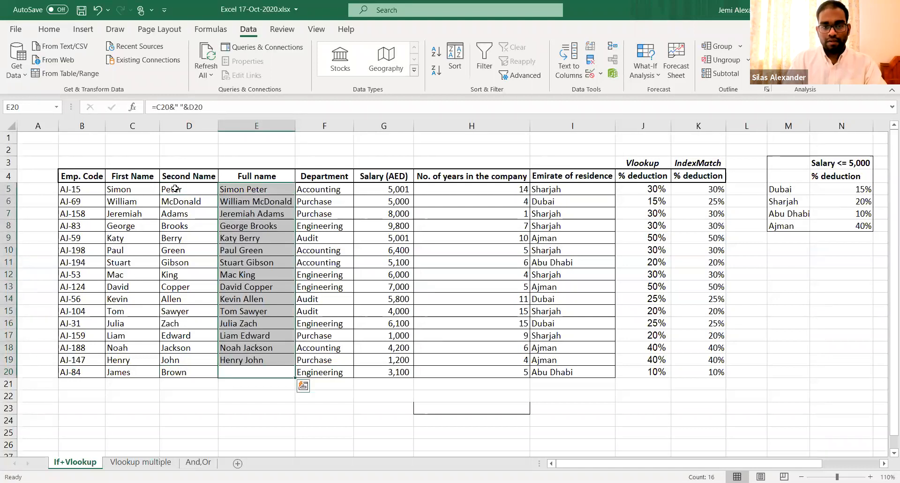
# - Examine the cell references of the filled full name formula in E14
pyautogui.press('Up')
pyautogui.press('Up')
pyautogui.press('Up')
pyautogui.press('Up')
pyautogui.press('Up')
pyautogui.press('Up')
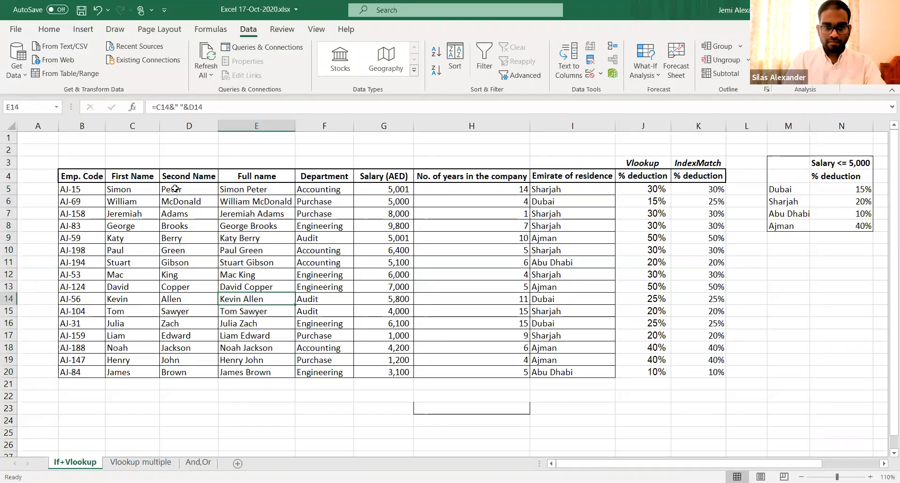
pyautogui.press('F2')
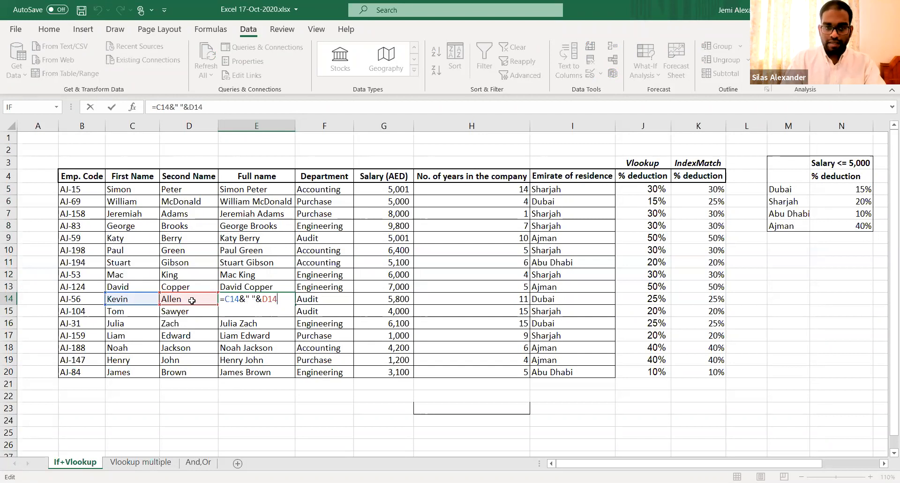
pyautogui.press('Escape')
pyautogui.hotkey('ctrl', 'Return')
pyautogui.press('Down')
pyautogui.press('Down')
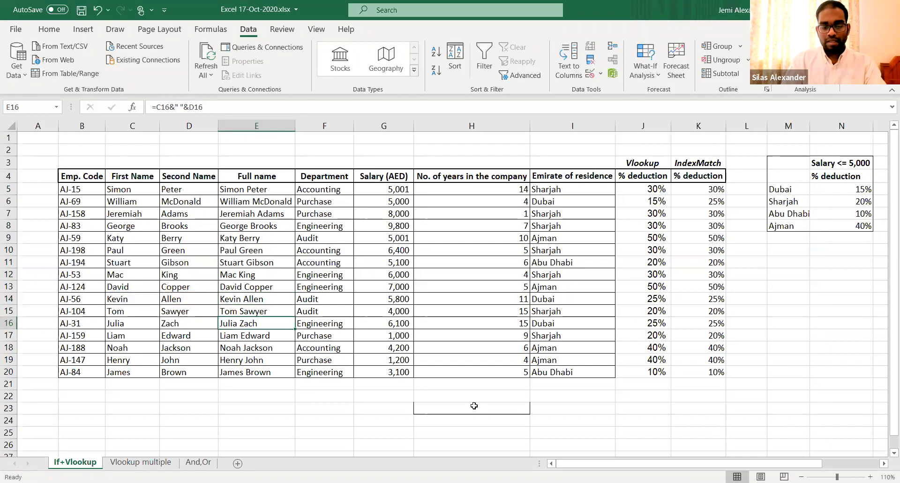
# - Clear the stray formula and borders from H23 and the ampersand formulas from E5:E20
pyautogui.click(474, 406)
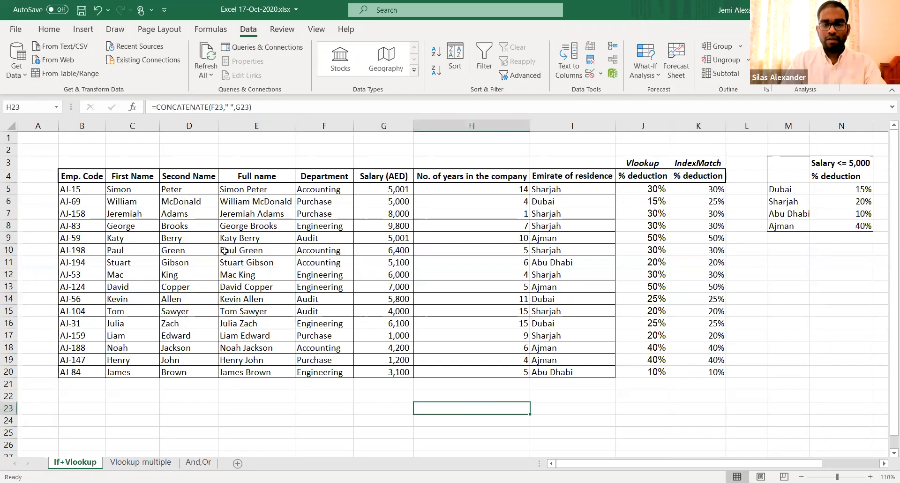
pyautogui.click(233, 219)
pyautogui.hotkey('ctrl', 'Up')
pyautogui.press('Down')
pyautogui.hotkey('ctrl', 'shift', 'Down')
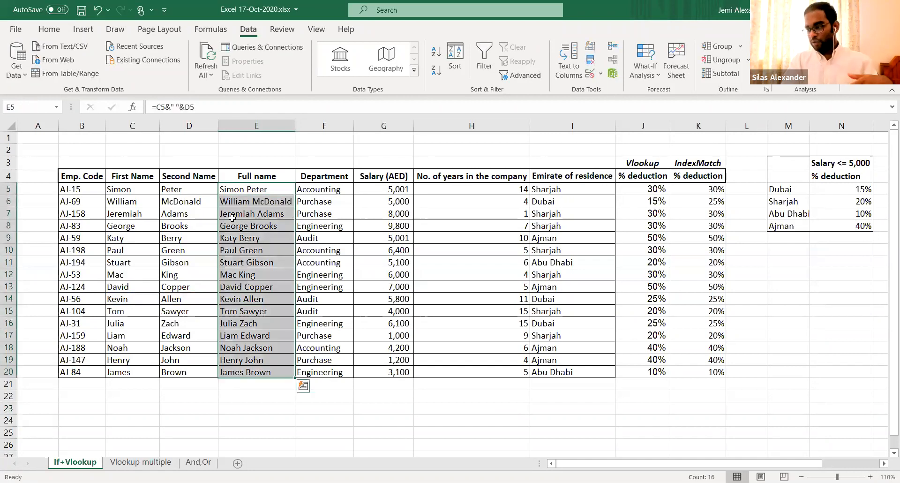
pyautogui.press('Delete')
pyautogui.press('Up')
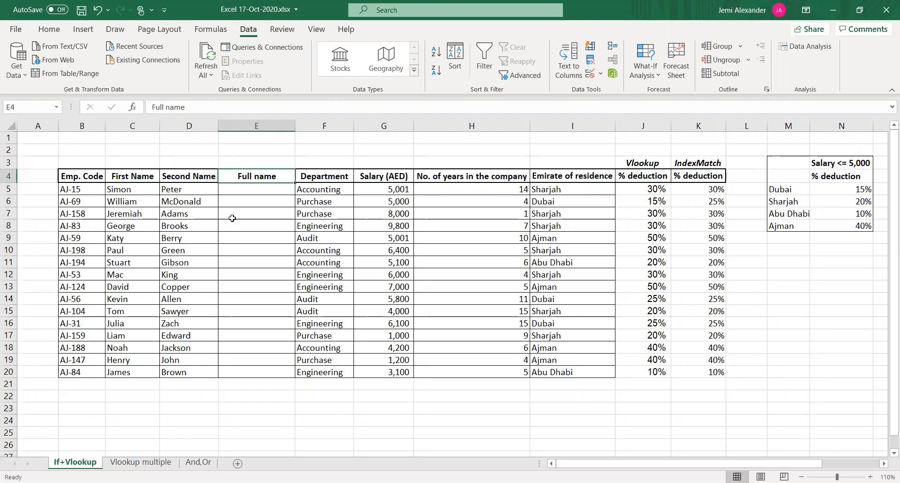
pyautogui.press('Down')
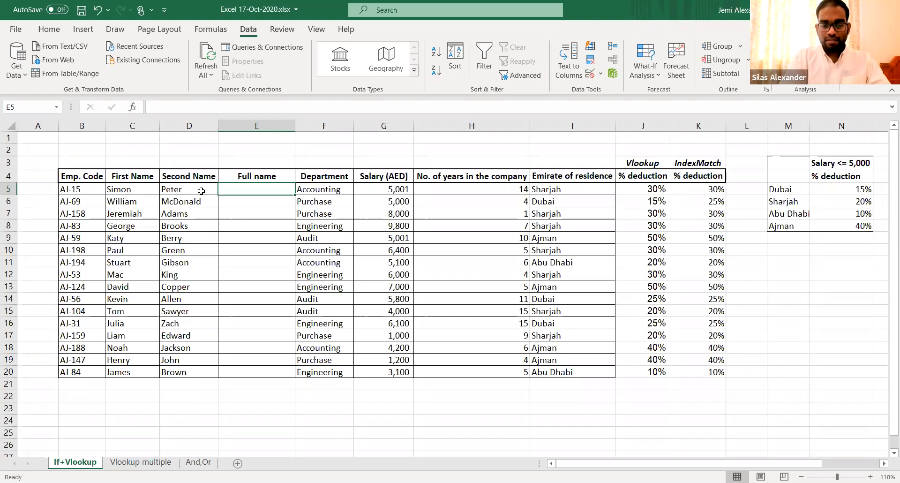
# - Enter the formula =C5&D5 in E5 to join the first and second names without a space
pyautogui.write('&')
pyautogui.press('Escape')
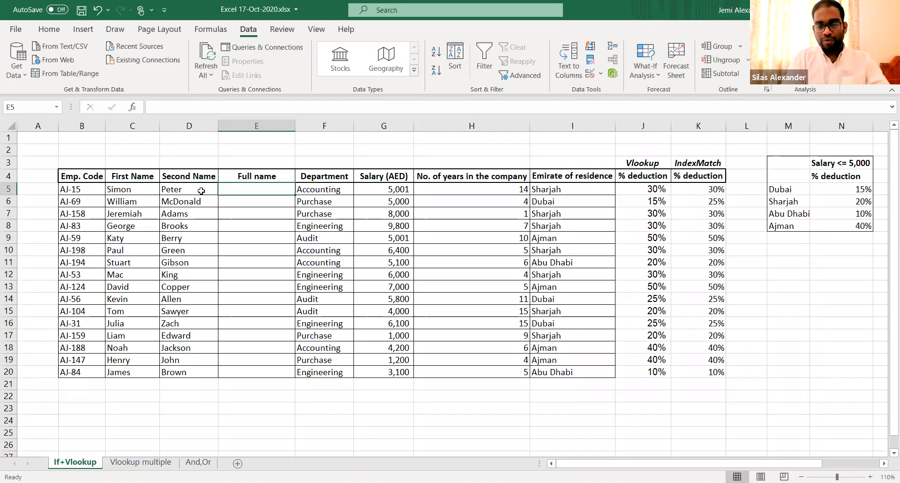
pyautogui.write('=')
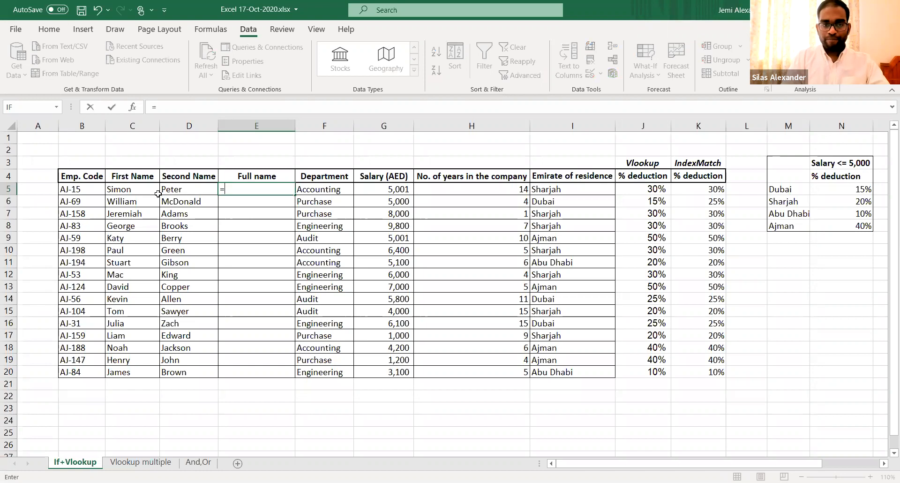
pyautogui.click(143, 191)
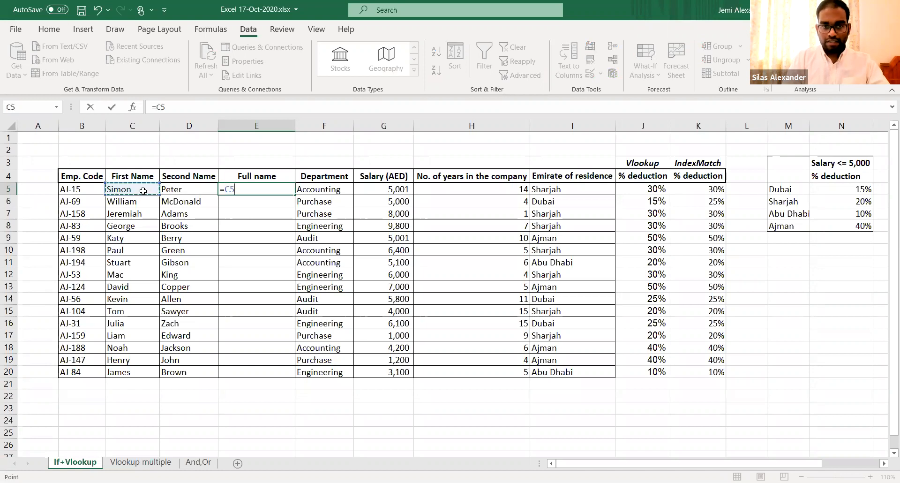
pyautogui.write('&')
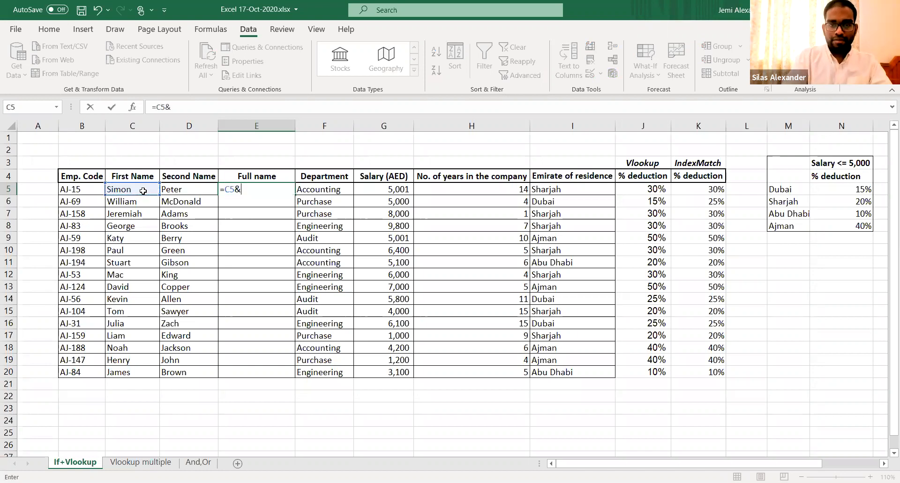
pyautogui.click(177, 190)
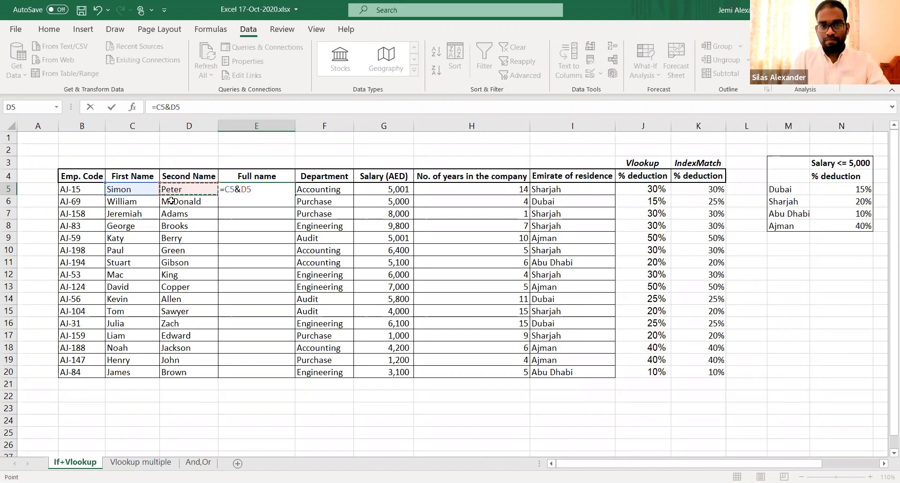
pyautogui.press('Return')
# - Fill the =C5&D5 formula from E5 down through E20 in the Full name column
pyautogui.click(241, 192)
pyautogui.press('Left')
pyautogui.hotkey('ctrl', 'Down')
pyautogui.press('Right')
pyautogui.hotkey('ctrl', 'shift', 'Up')
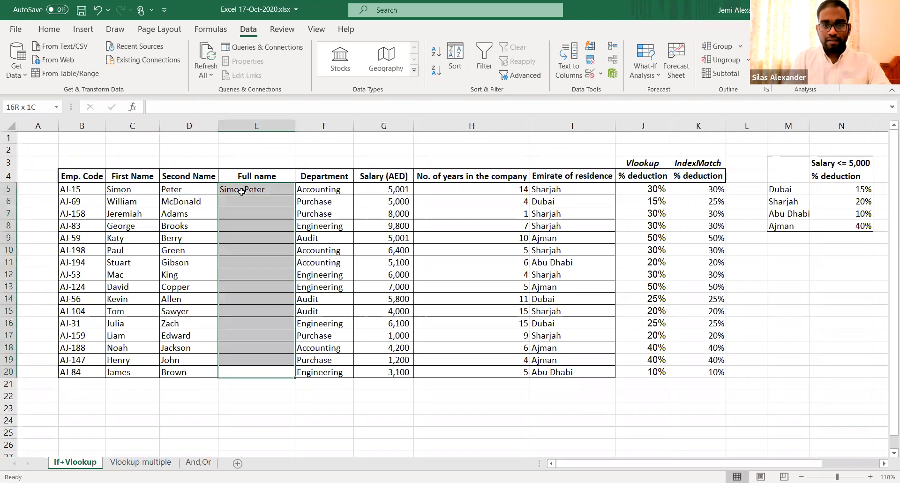
pyautogui.hotkey('ctrl', 'd')
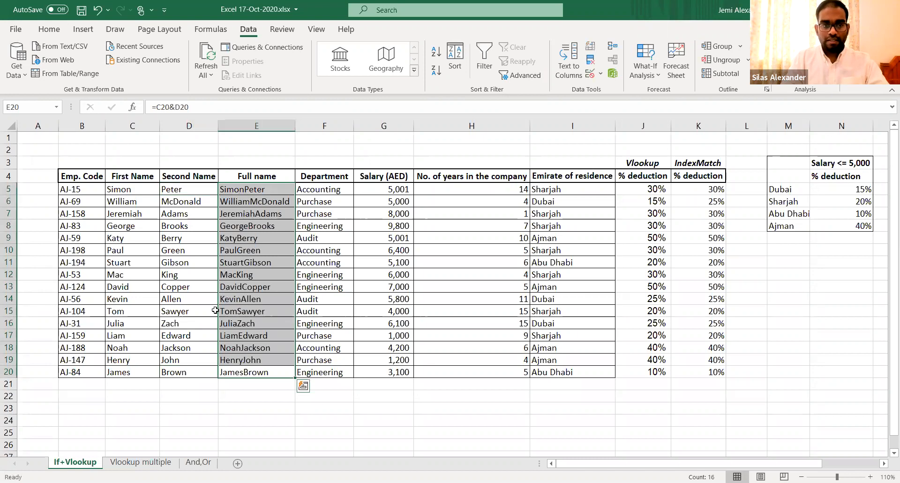
# - Add a space between the names by changing the E5 formula to =C5&" "&D5
pyautogui.click(231, 192)
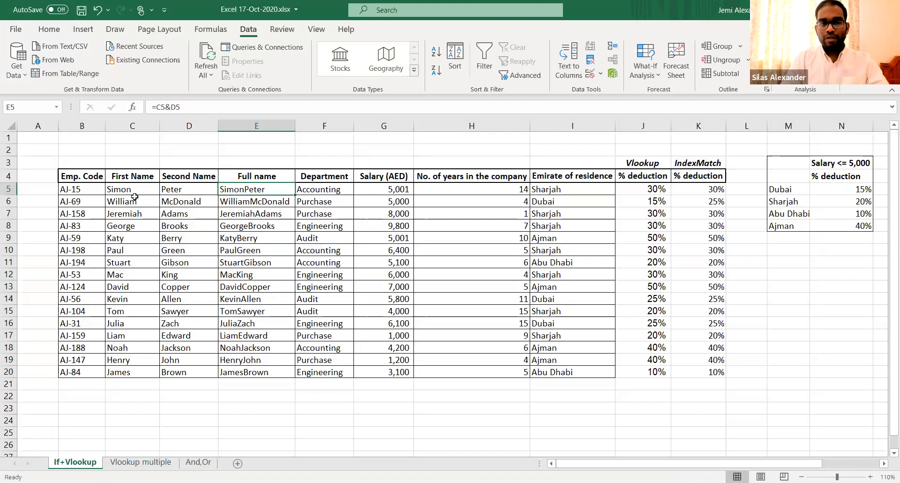
pyautogui.doubleClick(256, 188)
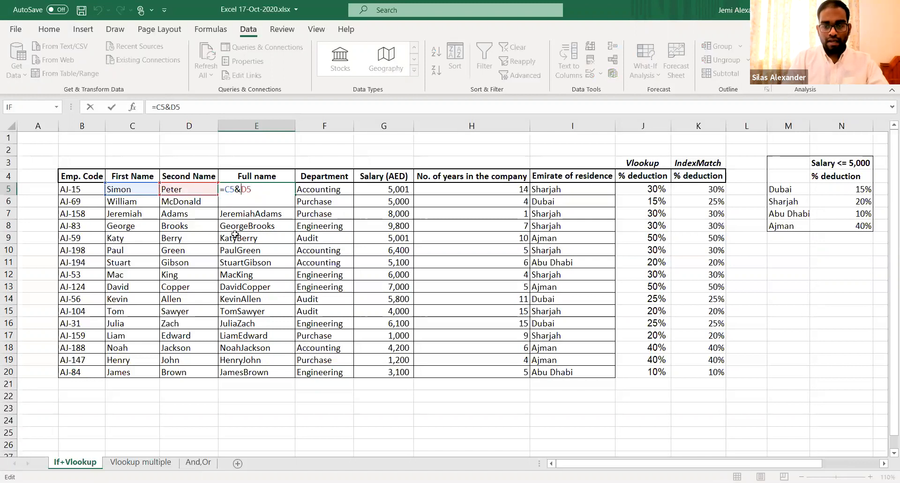
pyautogui.press('Left')
pyautogui.press('BackSpace')
pyautogui.press('Delete')
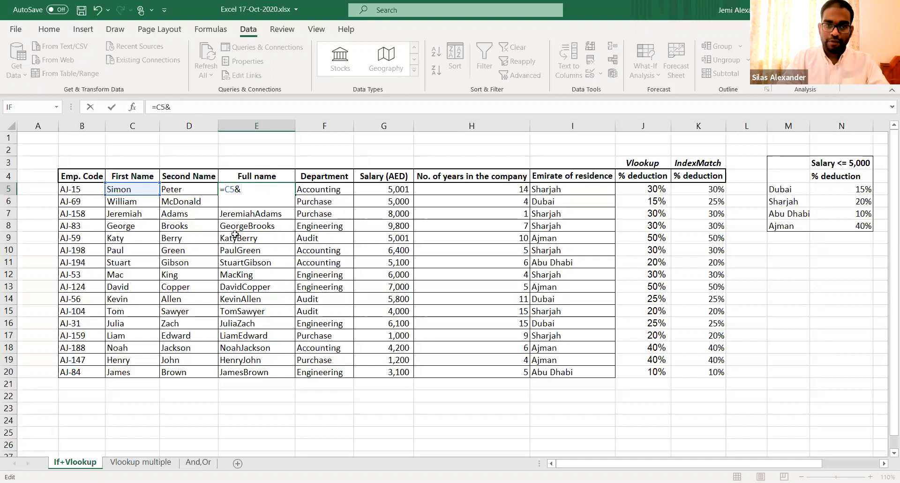
pyautogui.write('" "&')
pyautogui.click(196, 188)
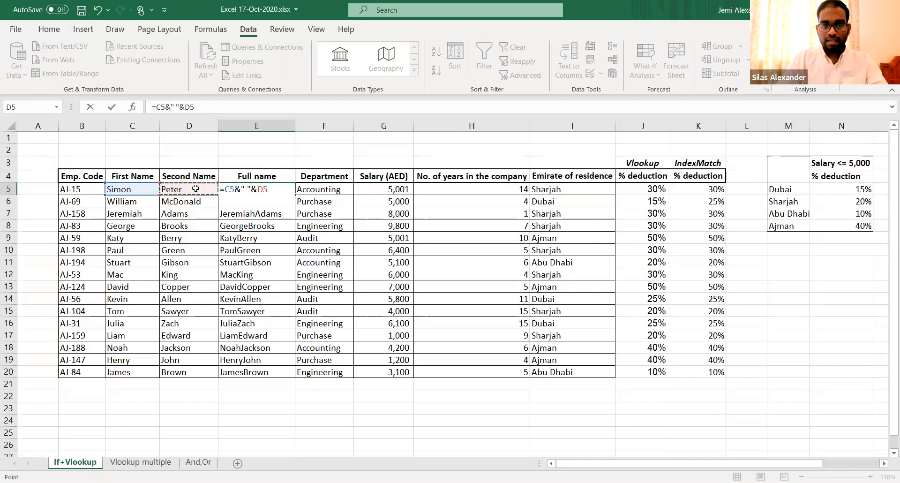
pyautogui.press('Return')
# - Fill the spaced name formula from E5 down through E20 and check the copied formulas in E7 and E12
pyautogui.hotkey('ctrl', 'Down')
pyautogui.hotkey('ctrl', 'shift', 'Up')
pyautogui.hotkey('ctrl', 'shift', 'Down')
pyautogui.press('Up')
pyautogui.press('Down')
pyautogui.hotkey('ctrl', 'shift', 'Up')
pyautogui.hotkey('shift', 'Down')
pyautogui.hotkey('ctrl', 'd')
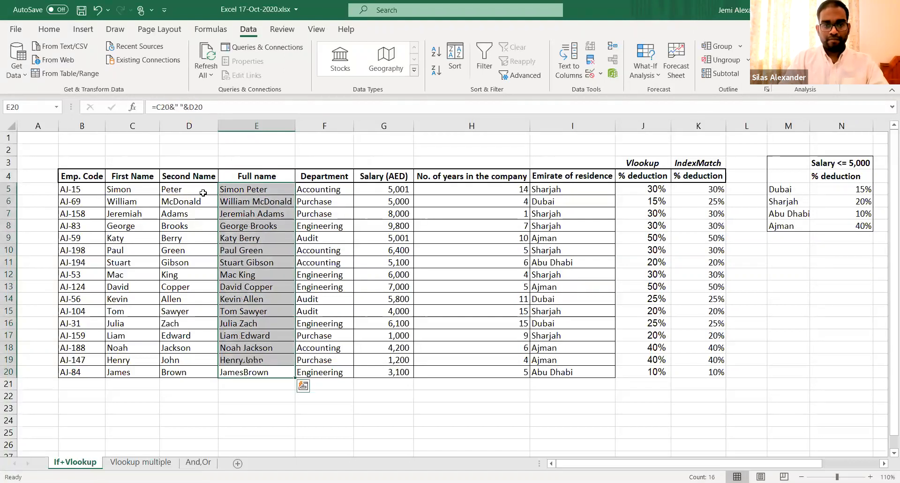
pyautogui.click(288, 216)
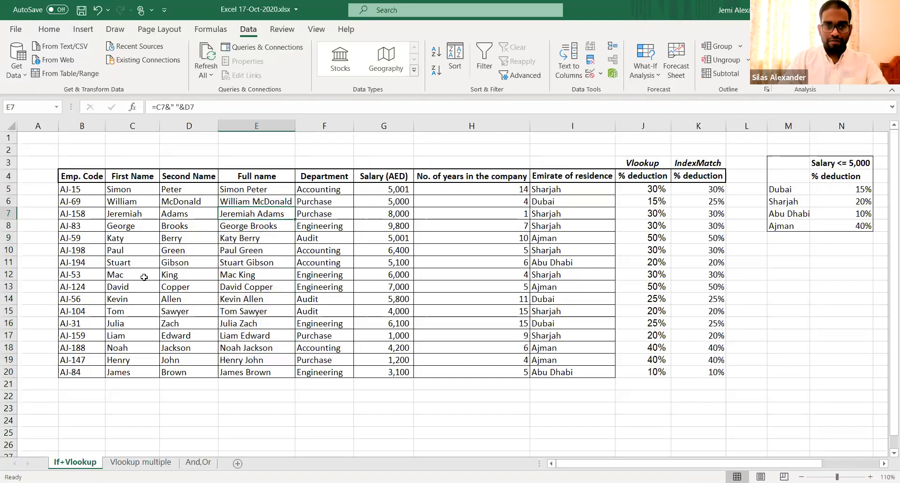
pyautogui.click(259, 274)
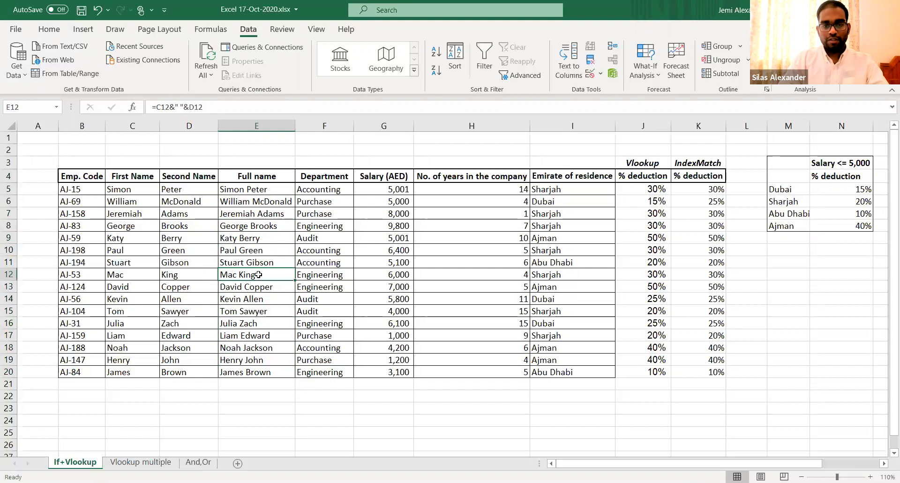
# - Clear the full name formulas from E5:E20
pyautogui.click(258, 247)
pyautogui.hotkey('ctrl', 'Up')
pyautogui.press('Down')
pyautogui.hotkey('ctrl', 'shift', 'Down')
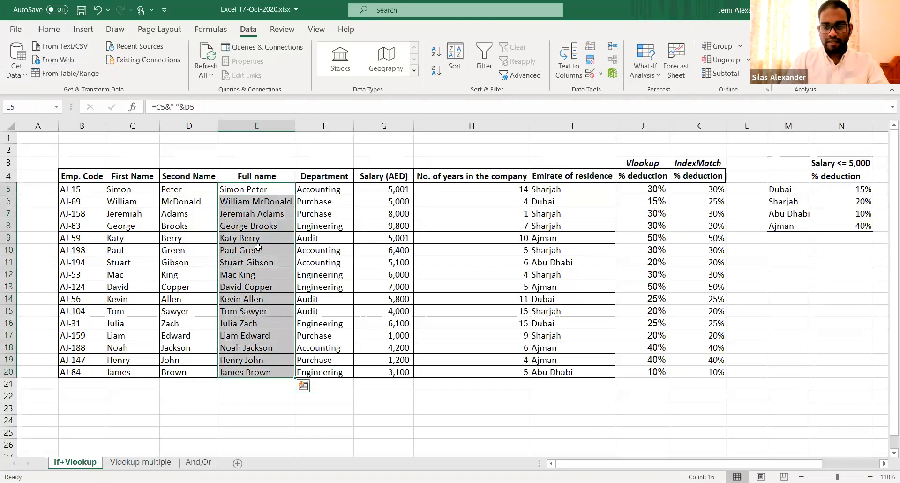
pyautogui.press('Delete')
pyautogui.press('Up')
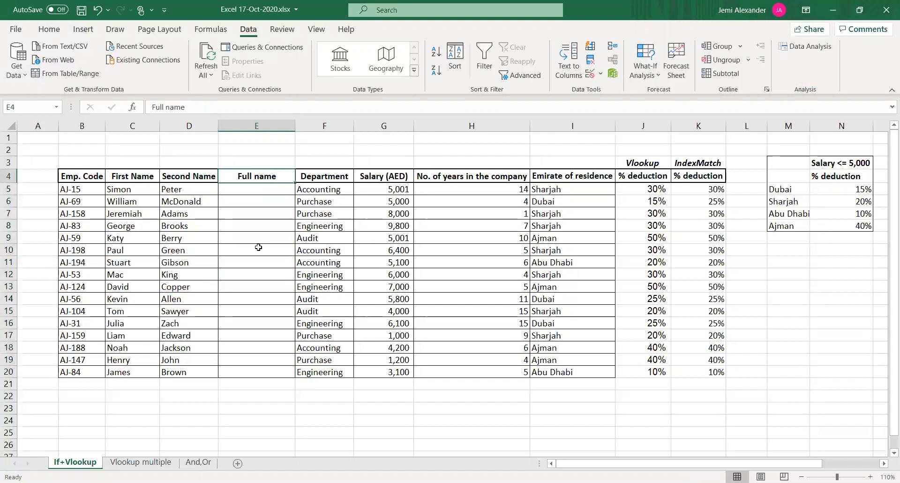
# - Undo the clearing of the full name formulas in E5:E20
pyautogui.press('Down')
pyautogui.hotkey('ctrl', 'z')
pyautogui.press('Right')
pyautogui.press('Left')
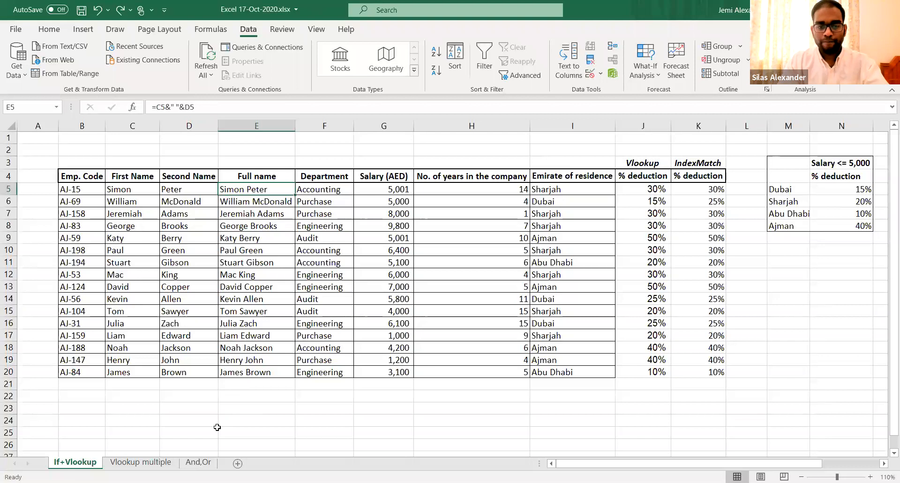
# - Switch to the And,Or sheet and examine its table of student exam scores
pyautogui.click(198, 464)
pyautogui.click(276, 234)
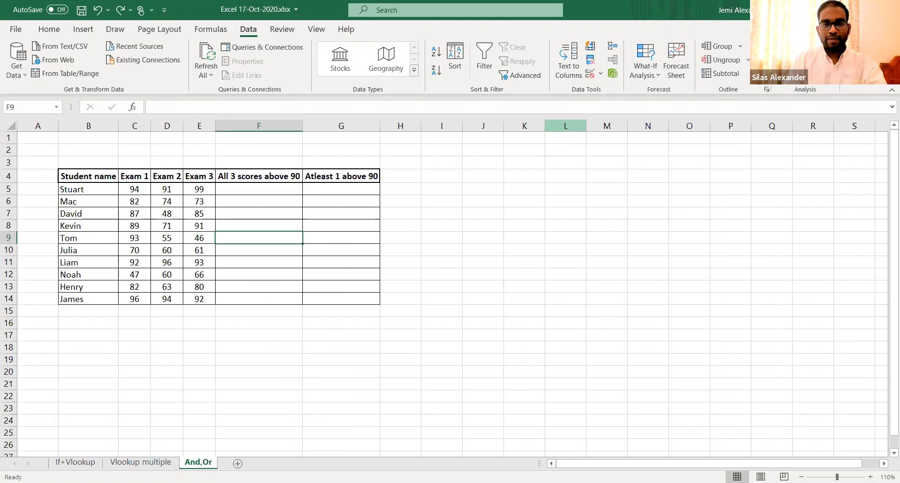
pyautogui.click(236, 190)
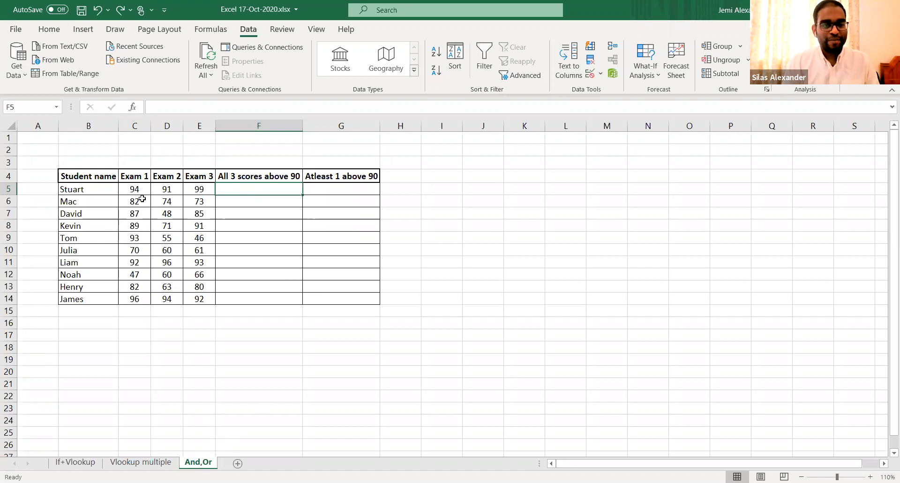
pyautogui.click(95, 197)
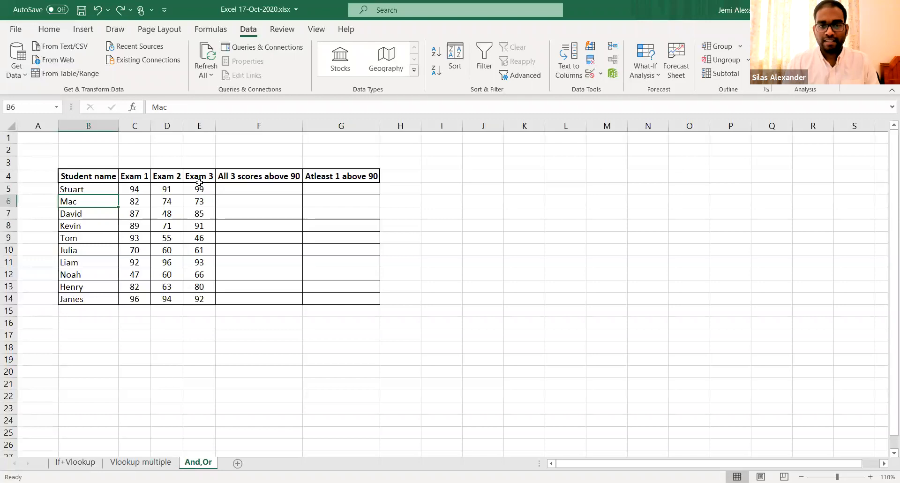
# - Examine the "All 3 scores above 90" and "Atleast 1 above 90" columns against the exam scores, using row 9 as an example
pyautogui.click(258, 187)
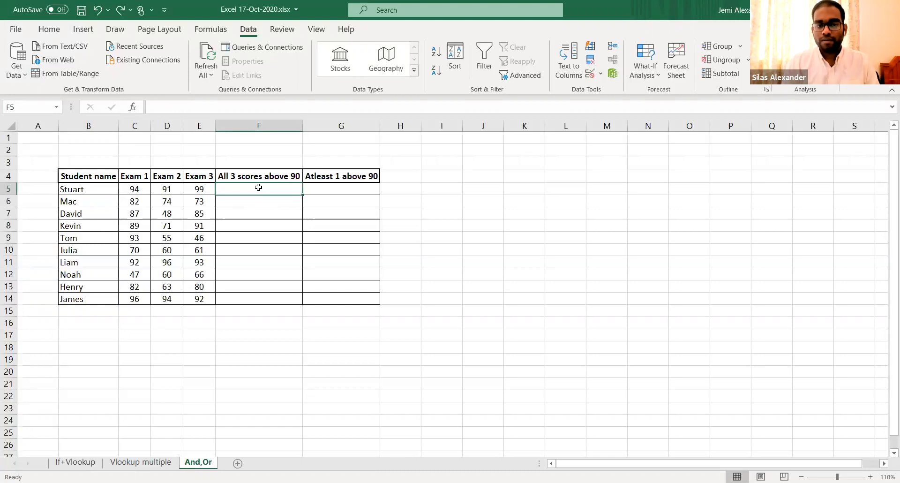
pyautogui.click(331, 187)
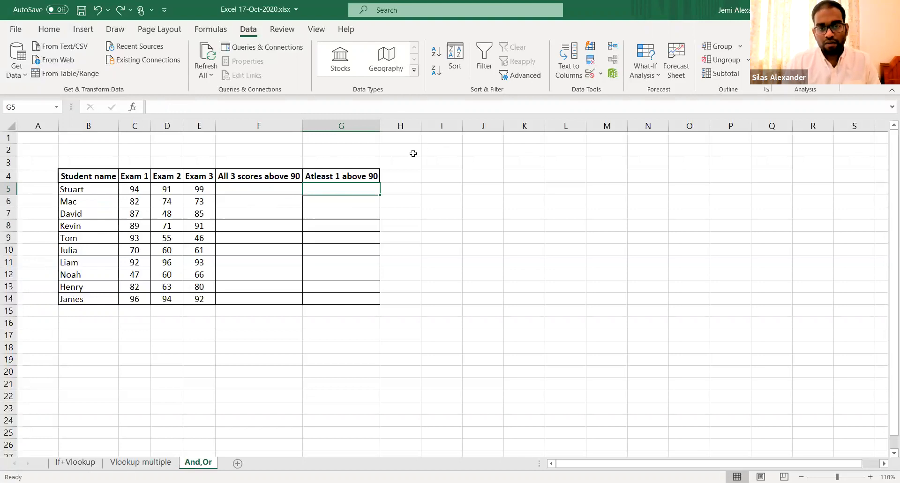
pyautogui.click(243, 191)
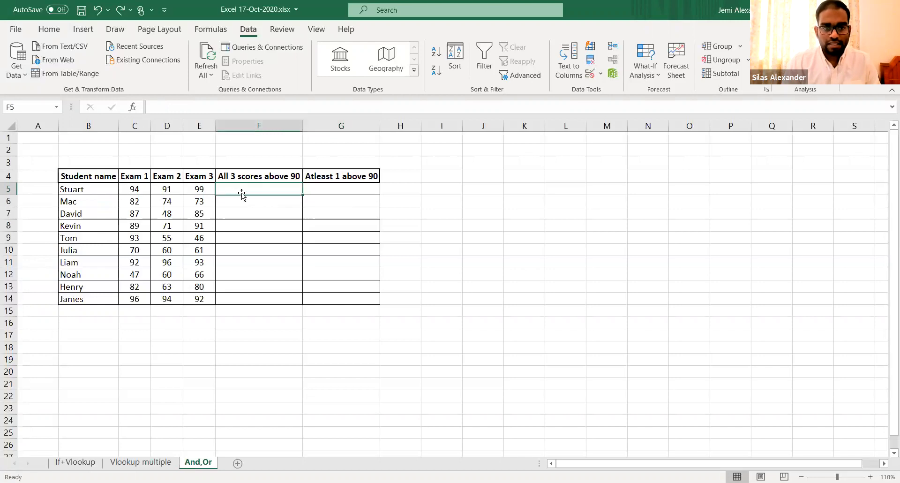
pyautogui.click(328, 187)
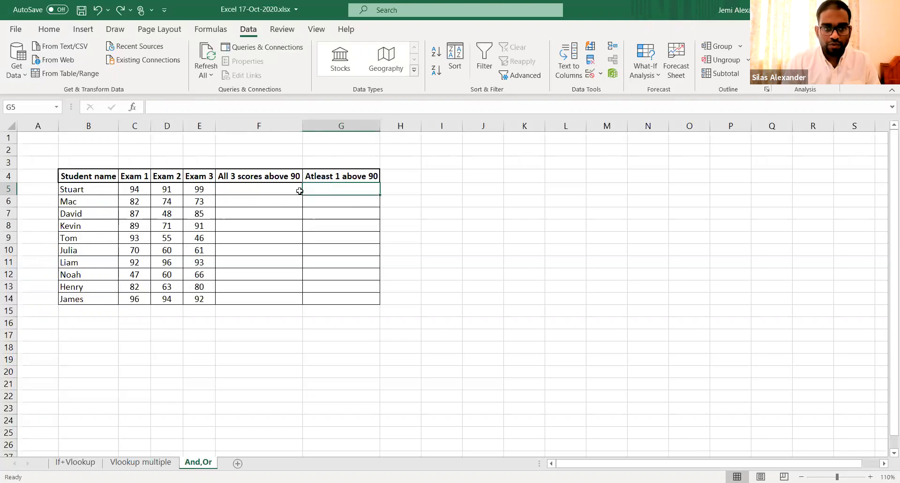
pyautogui.click(189, 237)
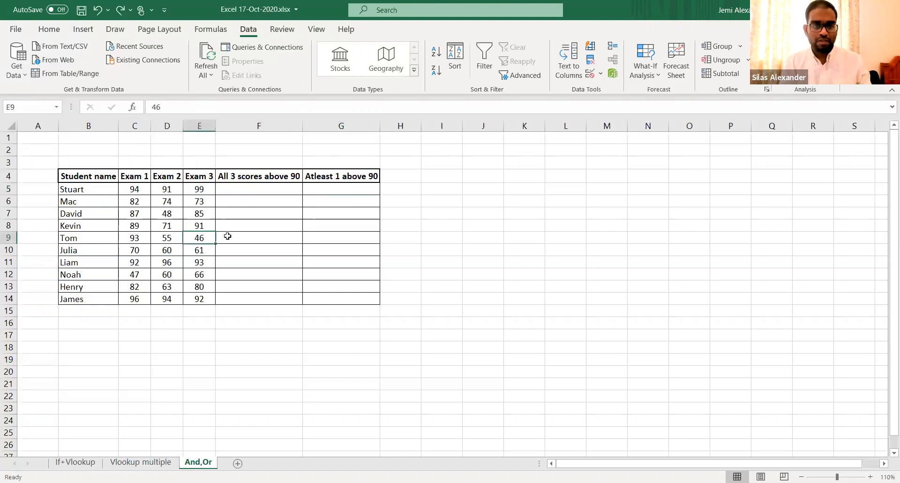
pyautogui.hotkey('shift', 'space')
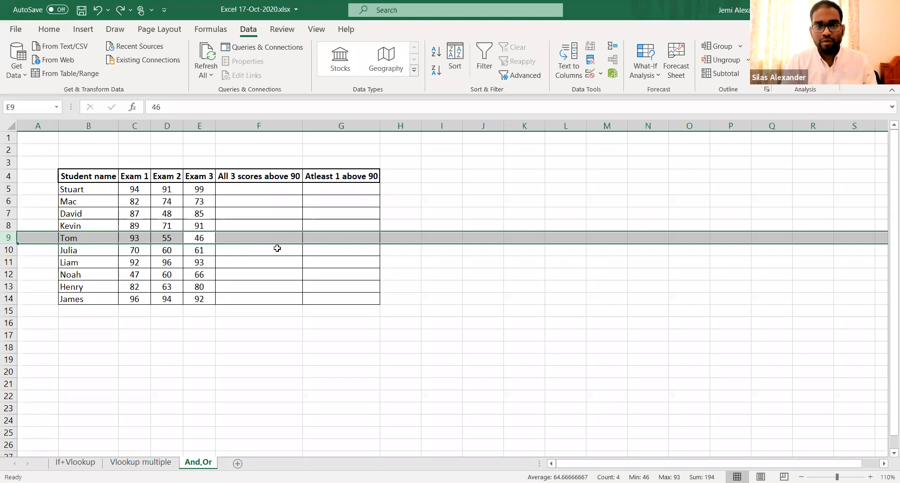
pyautogui.click(313, 241)
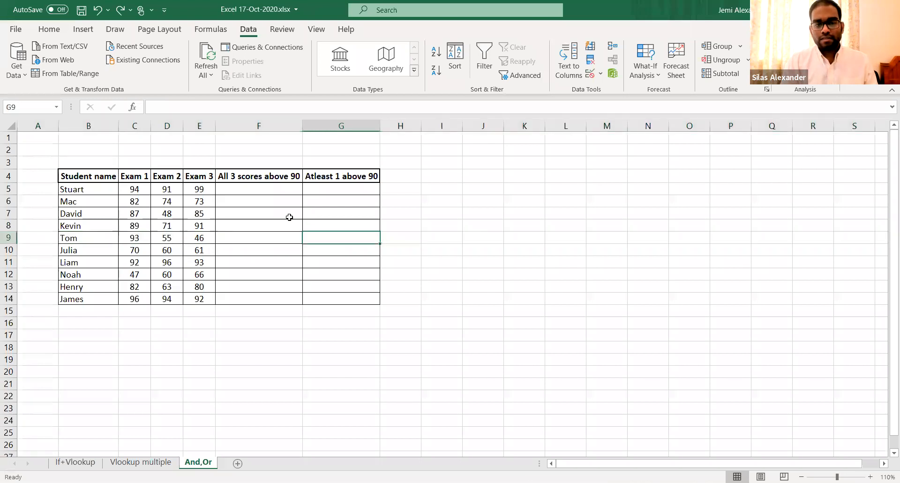
pyautogui.click(276, 187)
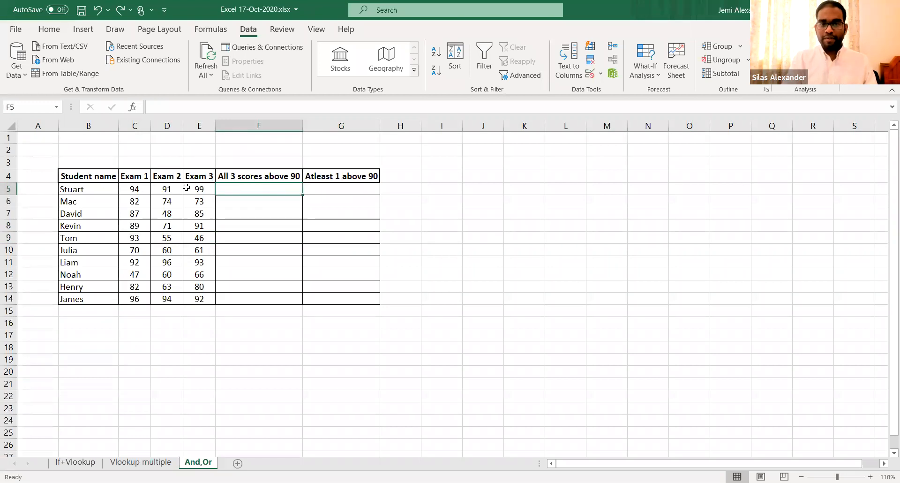
pyautogui.click(330, 191)
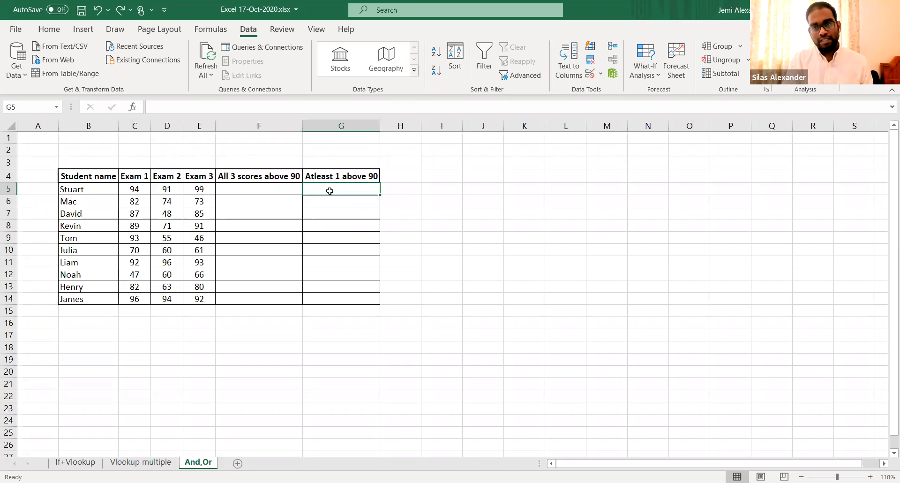
pyautogui.click(276, 191)
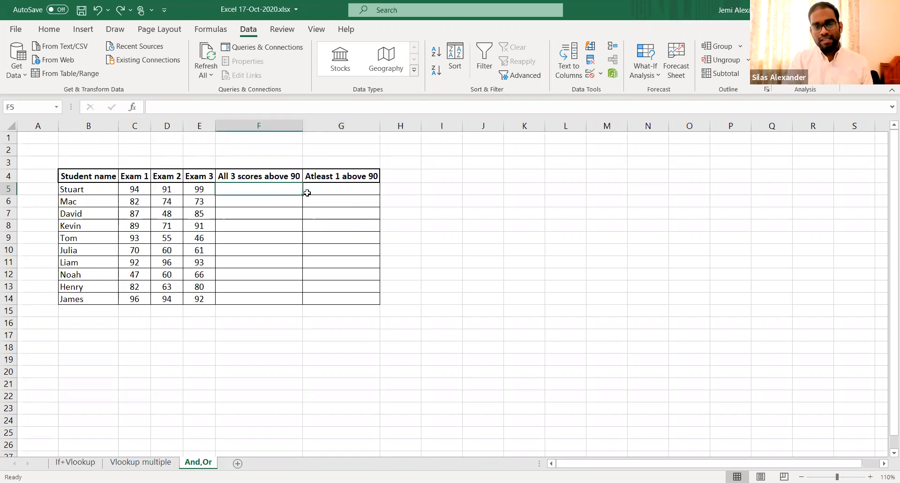
pyautogui.click(333, 191)
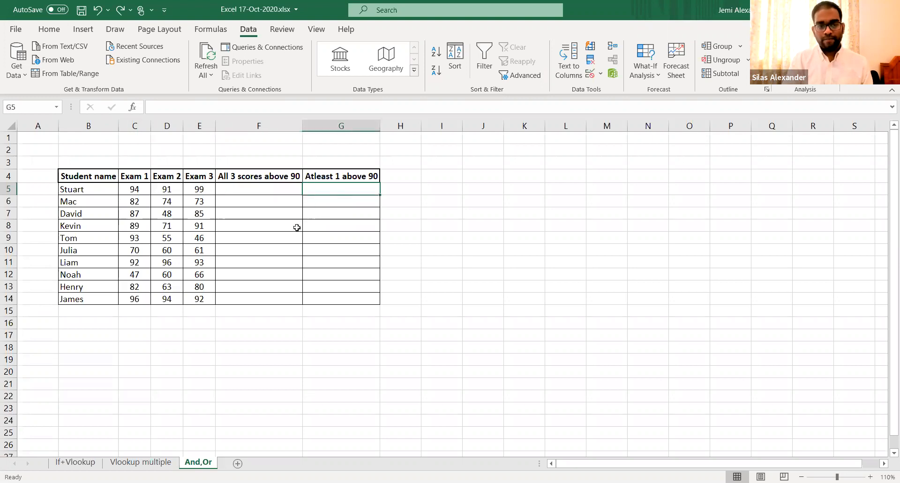
# - Start an IF formula in F5 with an AND test whose first condition is C5>90
pyautogui.click(235, 188)
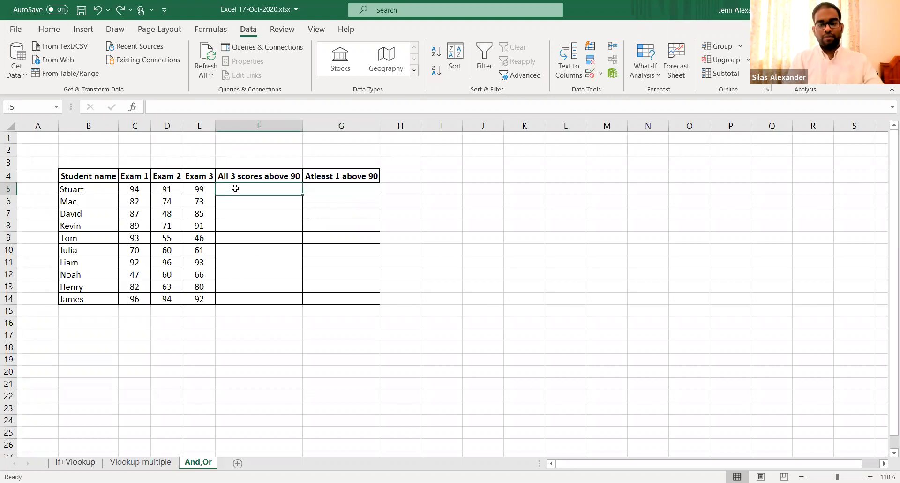
pyautogui.write('=')
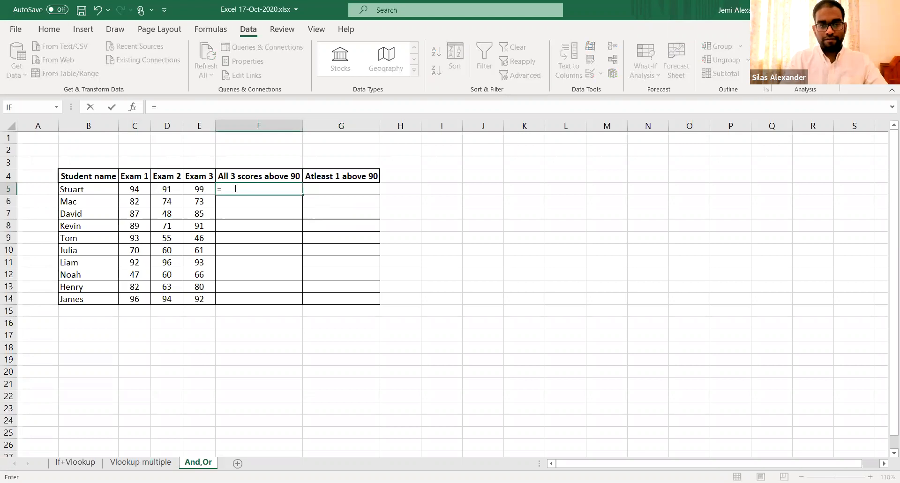
pyautogui.write('if')
pyautogui.press('Tab')
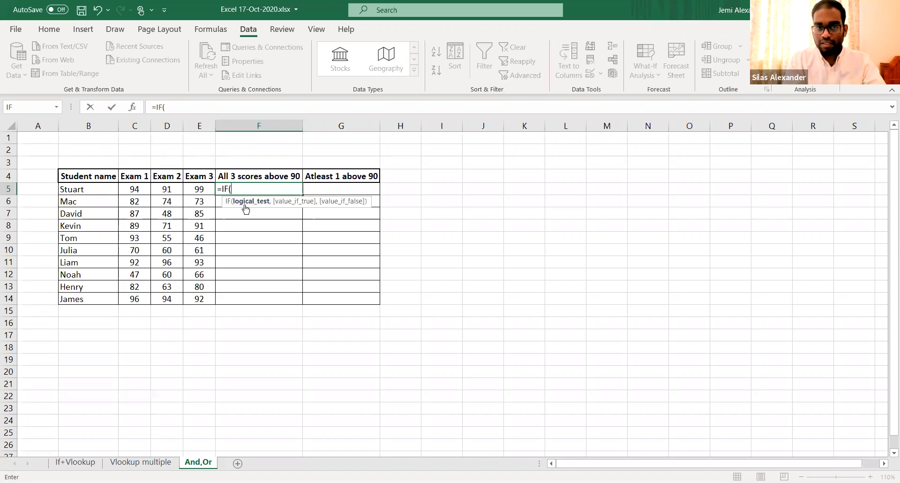
pyautogui.write('AND(')
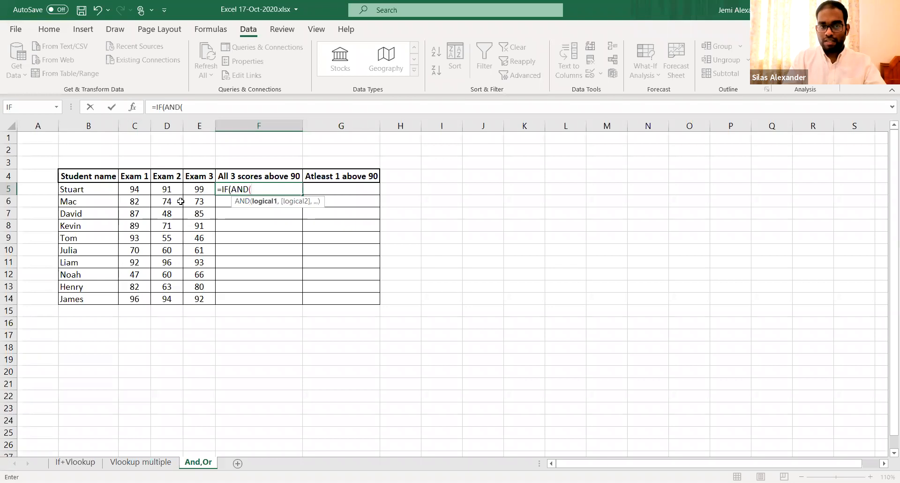
pyautogui.click(138, 192)
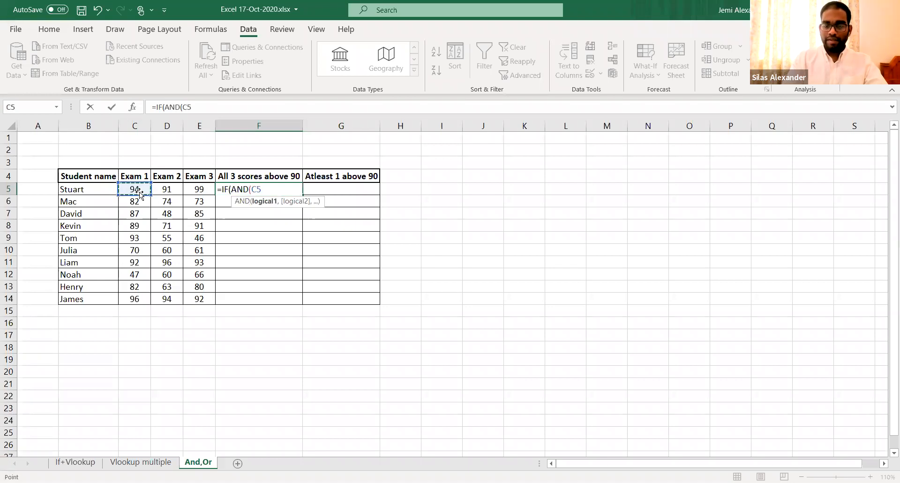
pyautogui.write('>90')
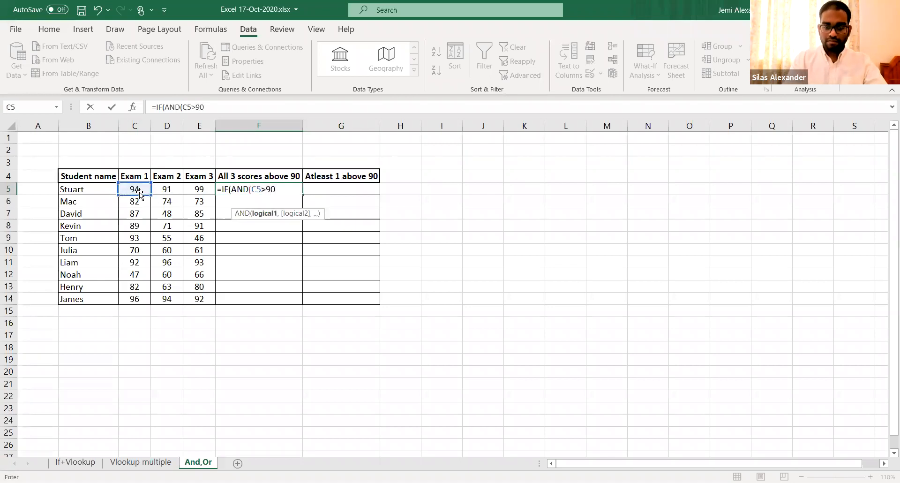
pyautogui.write(',')
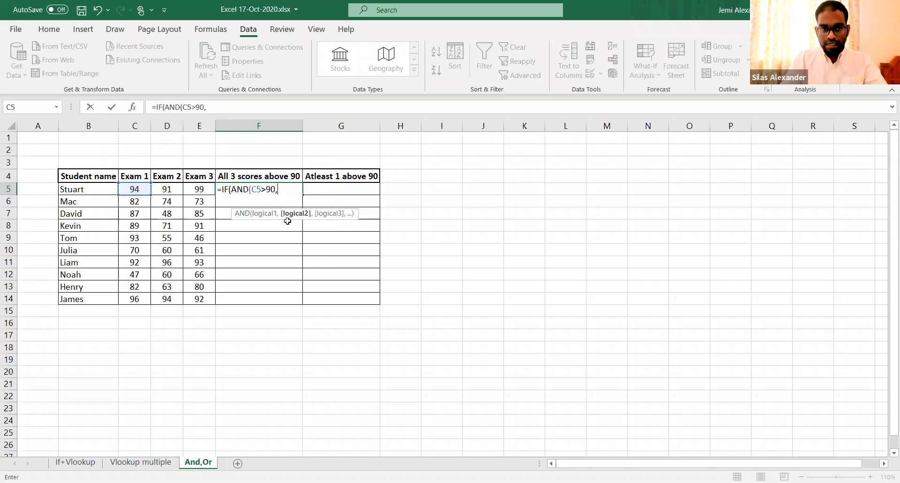
# - Add the conditions D5>90 and E5>90 to the AND test in F5 and close it
pyautogui.click(173, 189)
pyautogui.write('>90,')
pyautogui.click(204, 188)
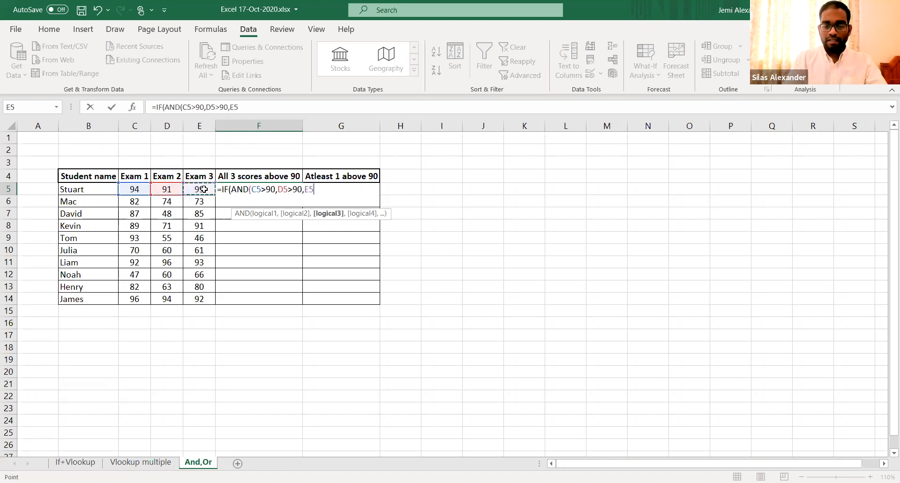
pyautogui.write('>90')
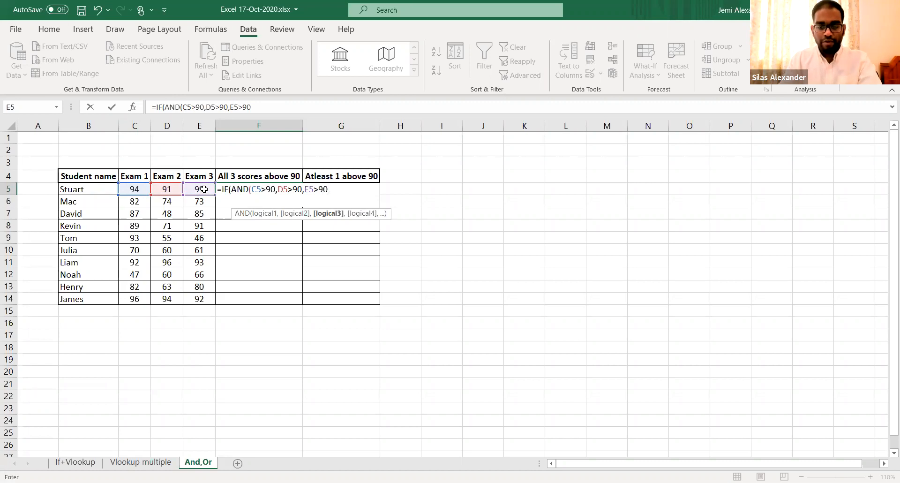
pyautogui.write(')')
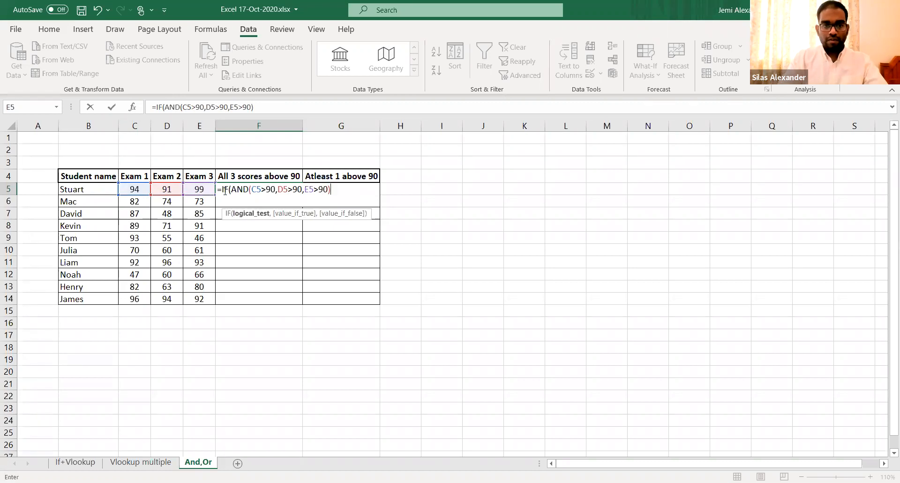
# - Complete the F5 formula so it returns "Yes" when the AND test is true and "No" otherwise
pyautogui.write(',')
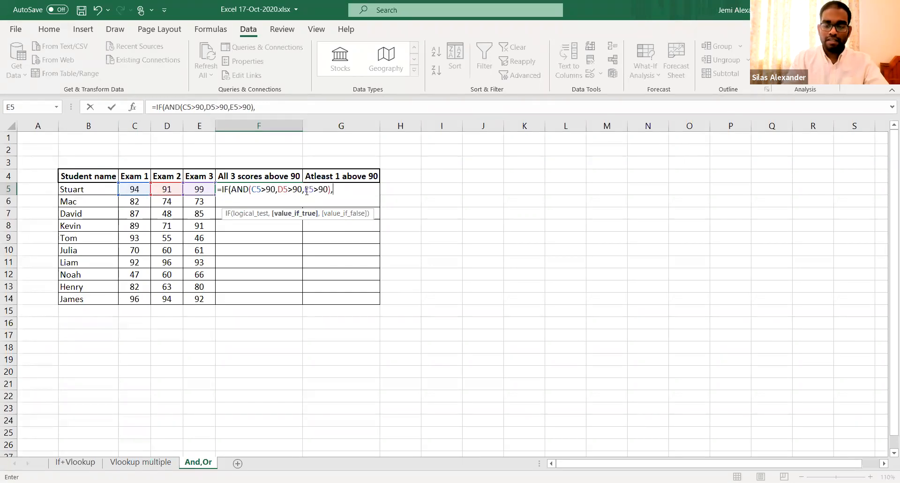
pyautogui.write('"Yes"')
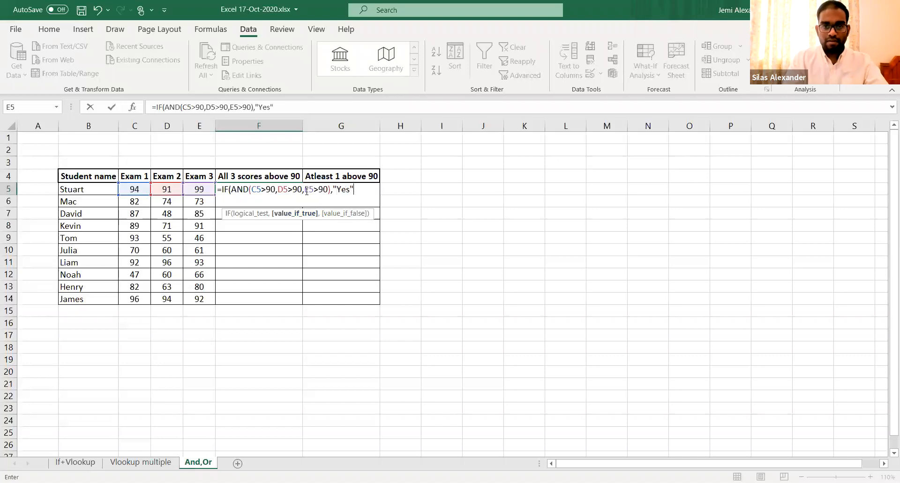
pyautogui.write(',"NO')
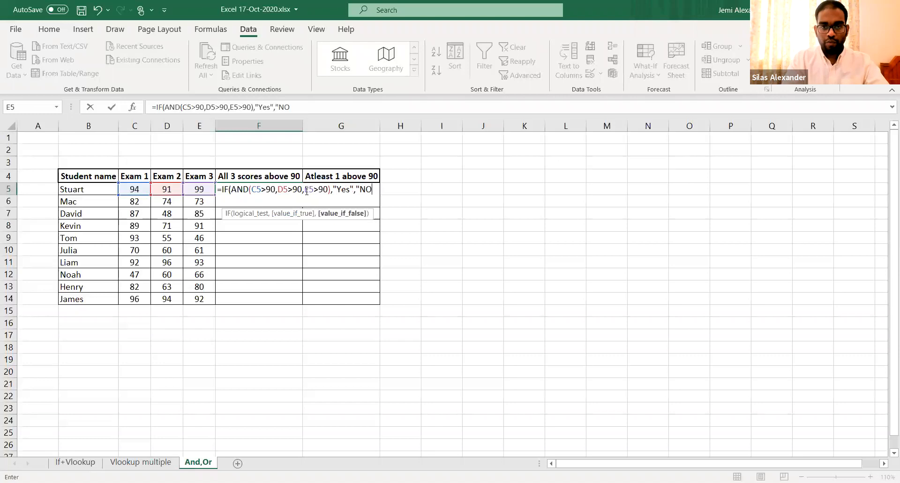
pyautogui.press('BackSpace')
pyautogui.write('o")')
pyautogui.press('Return')
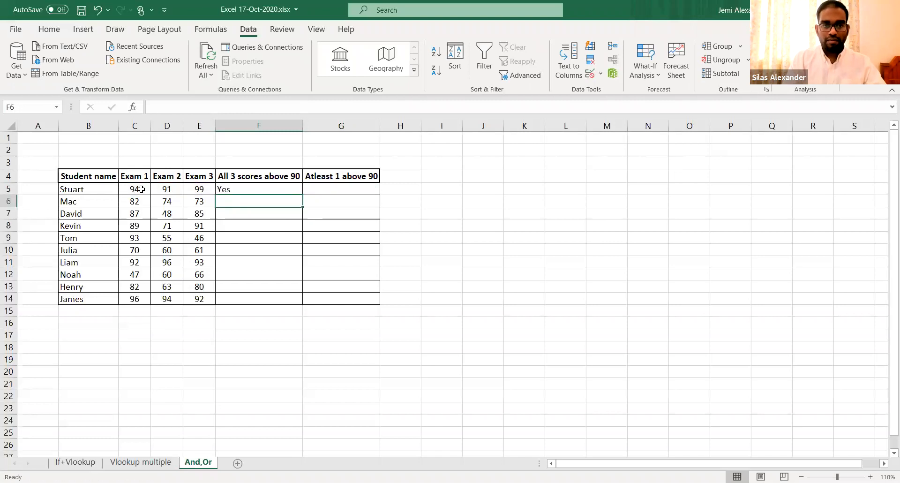
# - Fill the IF/AND formula from F5 down through F14 in the "All 3 scores above 90" column
pyautogui.press('Left')
pyautogui.hotkey('ctrl', 'Down')
pyautogui.press('Right')
pyautogui.hotkey('ctrl', 'Up')
pyautogui.press('Left')
pyautogui.hotkey('ctrl', 'Down')
pyautogui.press('Right')
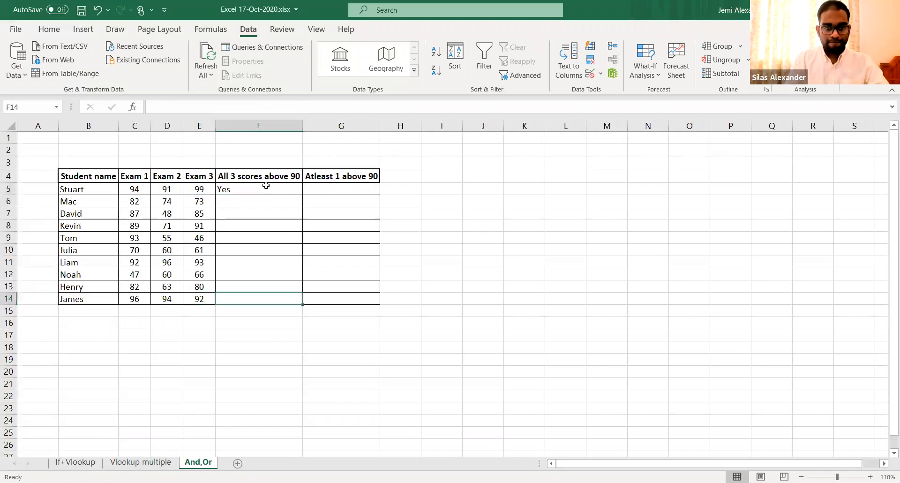
pyautogui.hotkey('ctrl', 'shift', 'Up')
pyautogui.hotkey('ctrl', 'd')
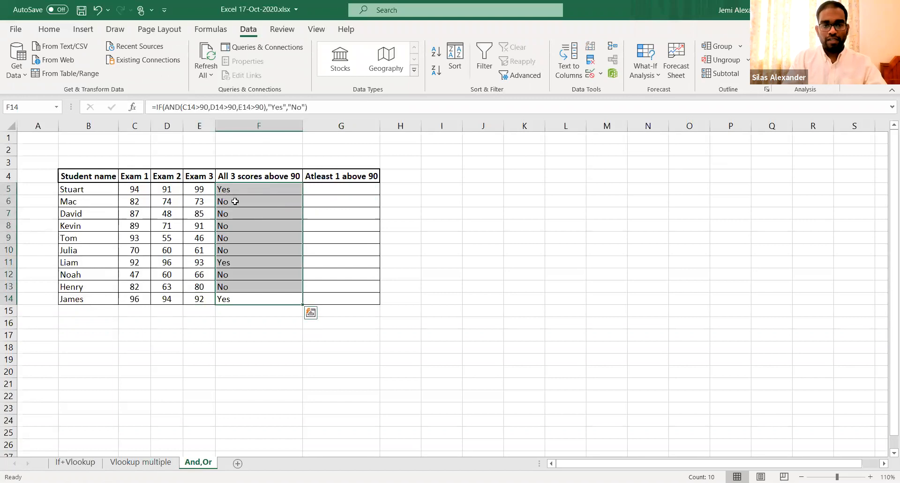
# - Examine the filled IF/AND formulas in F6 and F11, including the AND part used as the logical test
pyautogui.doubleClick(233, 201)
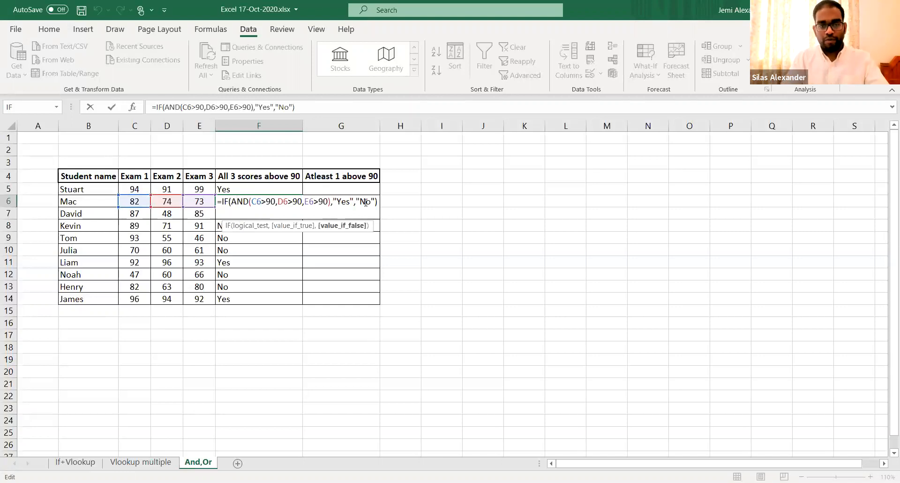
pyautogui.hotkey('ctrl', 'Return')
pyautogui.doubleClick(265, 262)
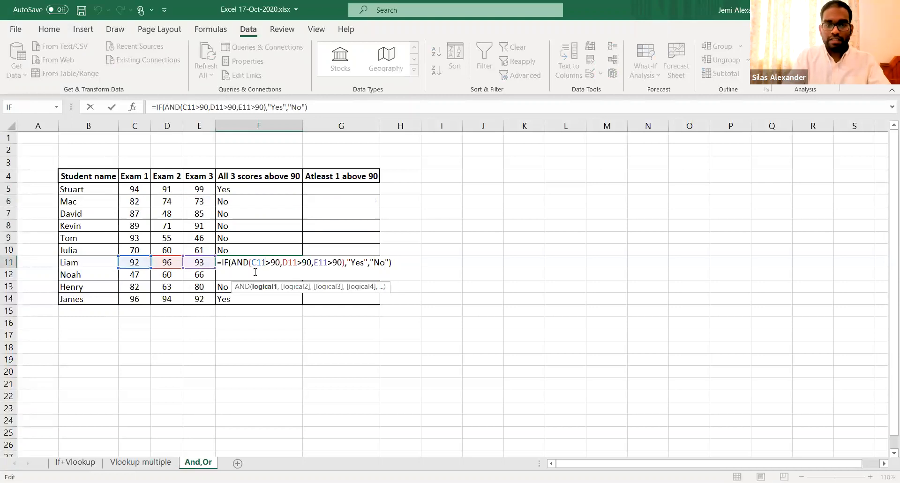
pyautogui.click(234, 262)
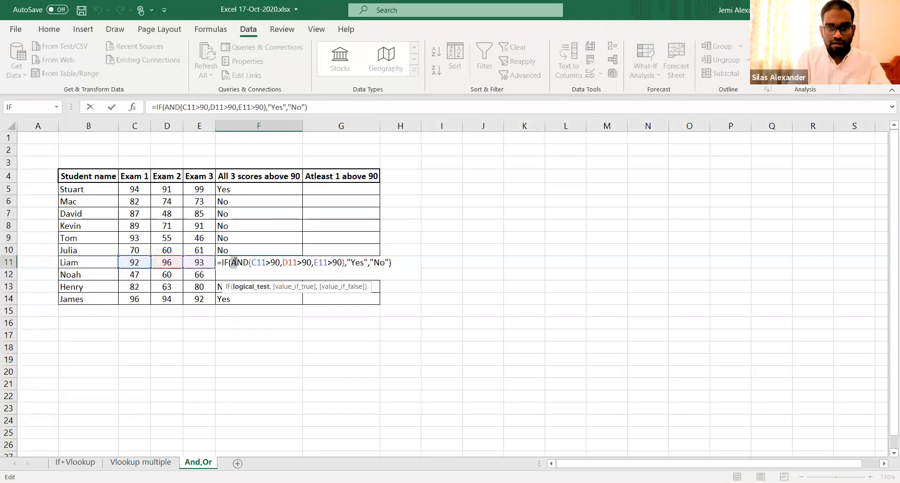
pyautogui.moveTo(233, 262); pyautogui.dragTo(344, 262)
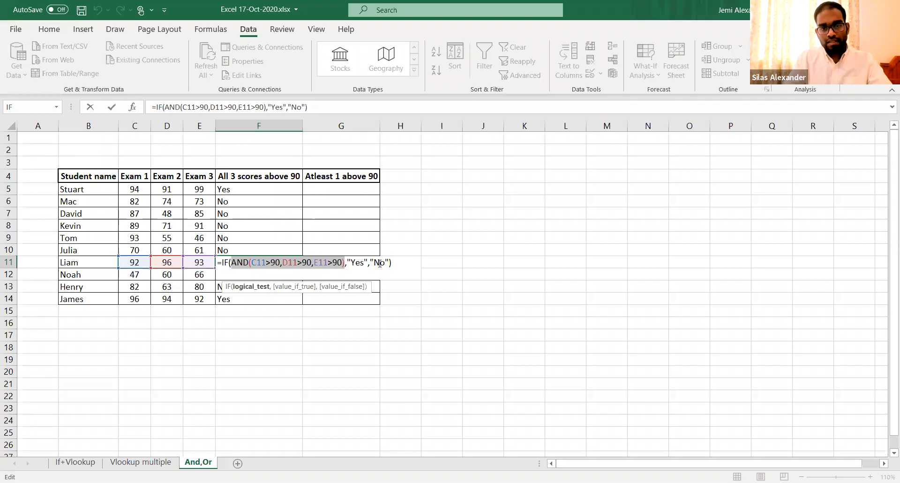
pyautogui.hotkey('ctrl', 'Return')
# - Start an IF formula in G5 with an OR test whose first condition is C5>90
pyautogui.hotkey('ctrl', 'Up')
pyautogui.press('Down')
pyautogui.press('Right')
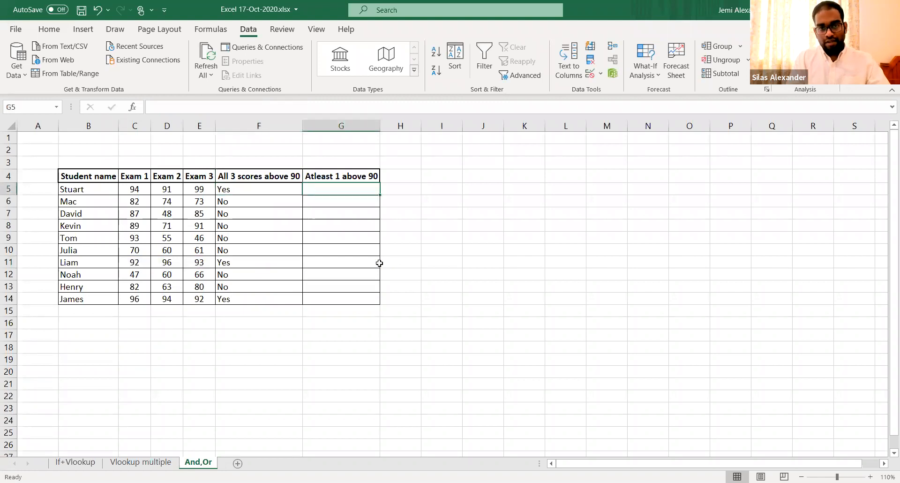
pyautogui.write('=')
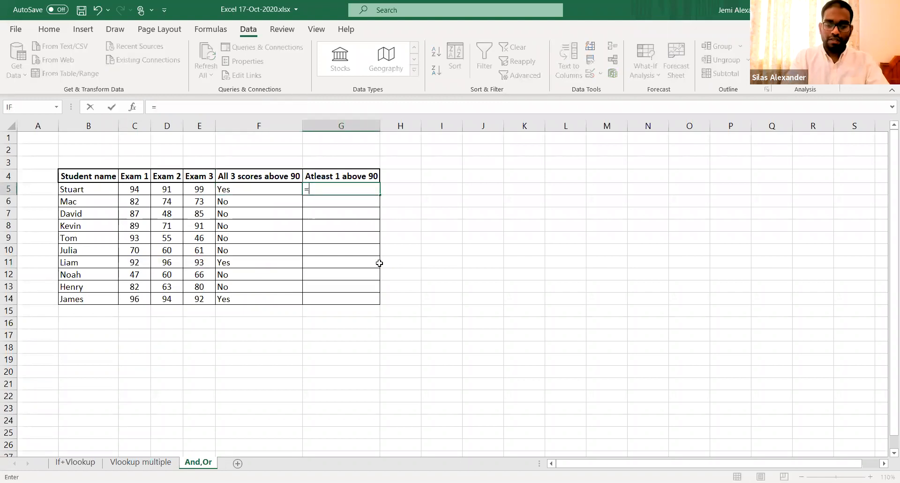
pyautogui.write('if')
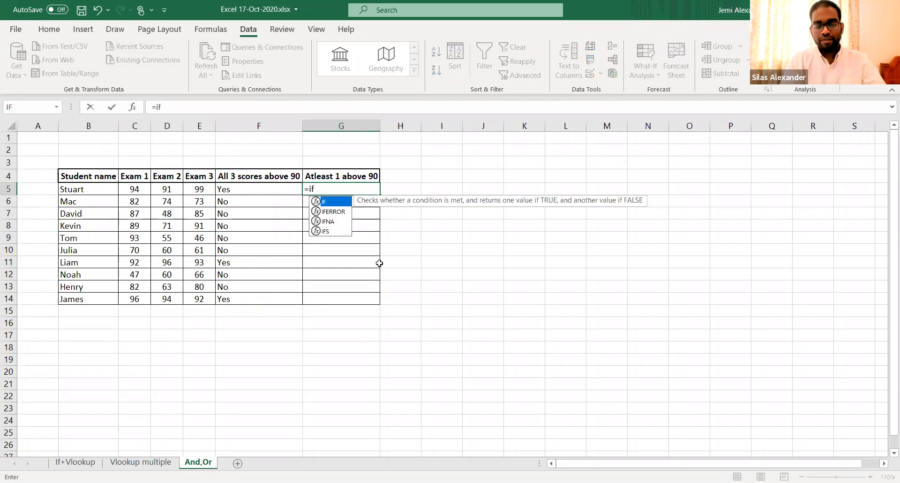
pyautogui.press('Tab')
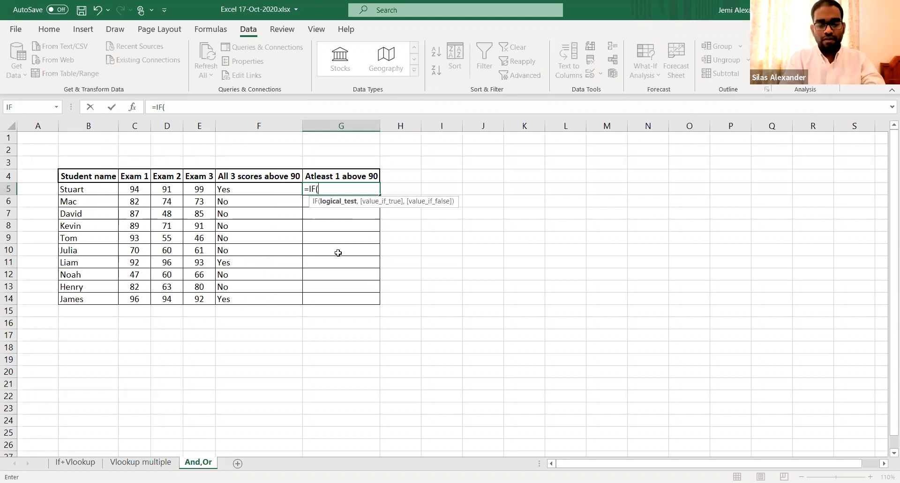
pyautogui.write('OR(')
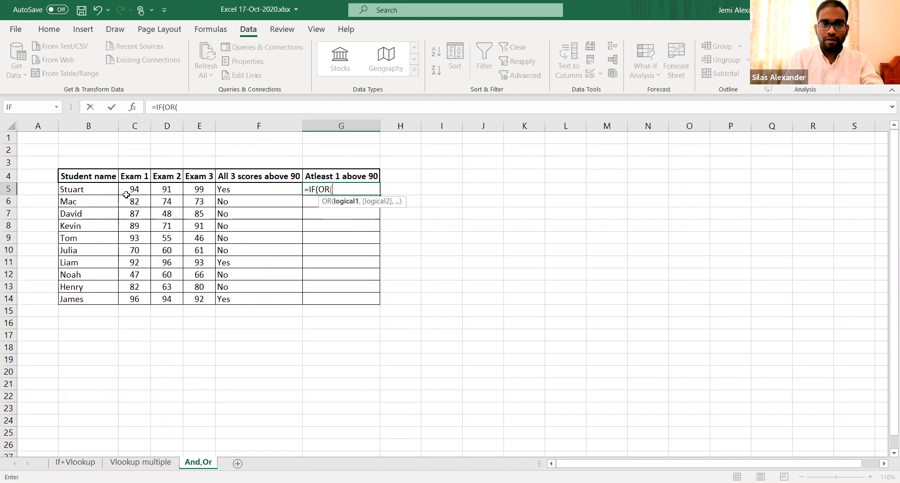
pyautogui.click(124, 190)
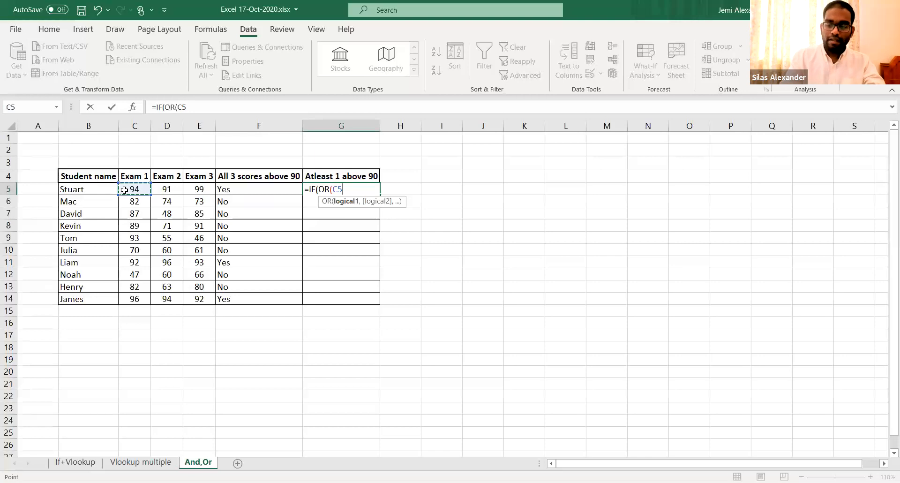
pyautogui.write('>90,')
# - Add the conditions D5>90 and E5>90 to the OR test in G5 and close it
pyautogui.click(168, 189)
pyautogui.write('>90.')
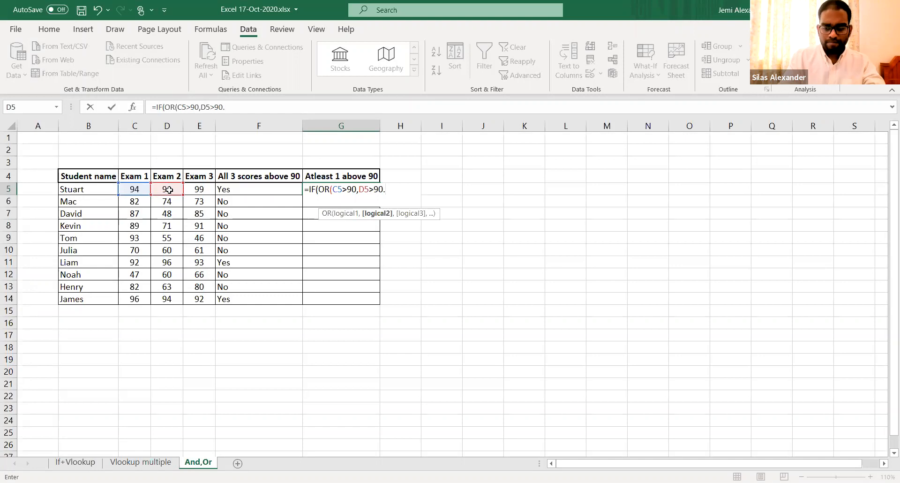
pyautogui.press('BackSpace')
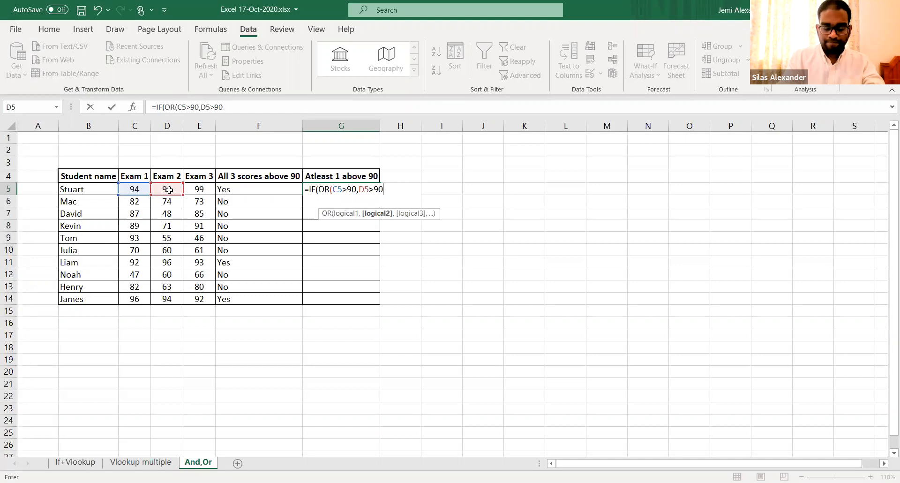
pyautogui.write(',')
pyautogui.click(206, 190)
pyautogui.write('>90')
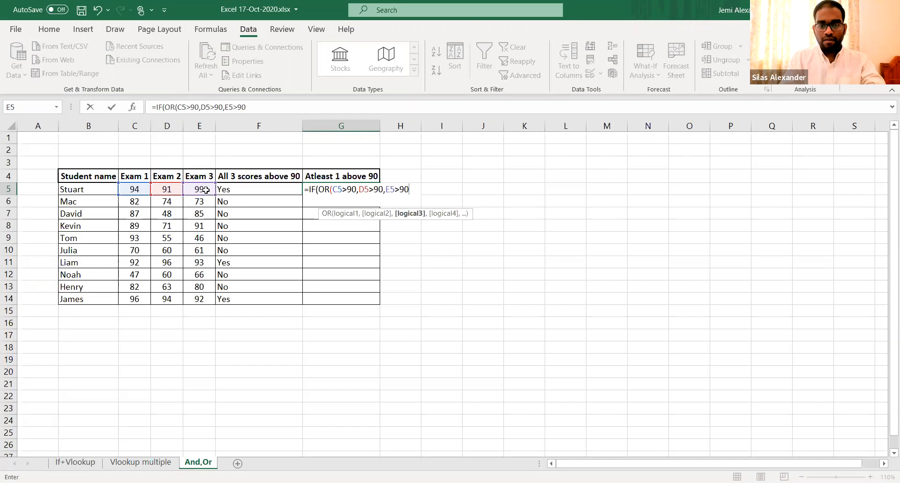
pyautogui.write(')')
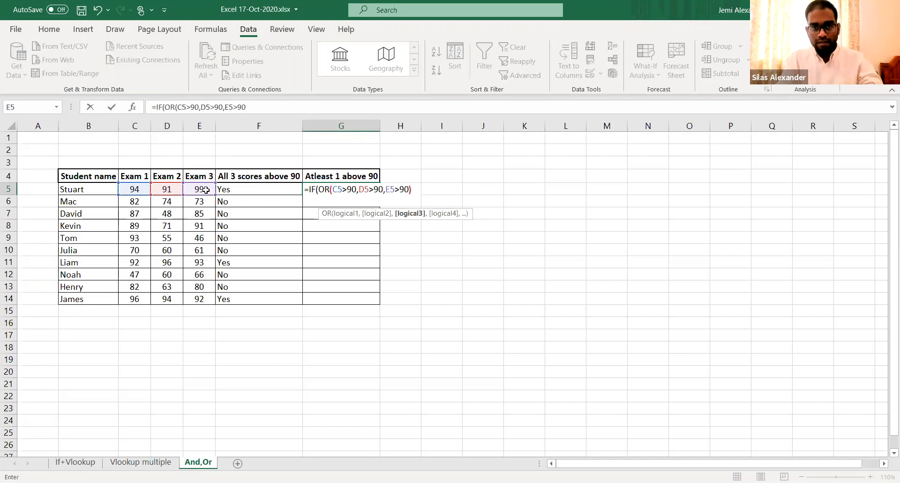
# - Complete the G5 formula so it returns "Yes" when the OR test is true and "No" otherwise
pyautogui.write(',"Ye')
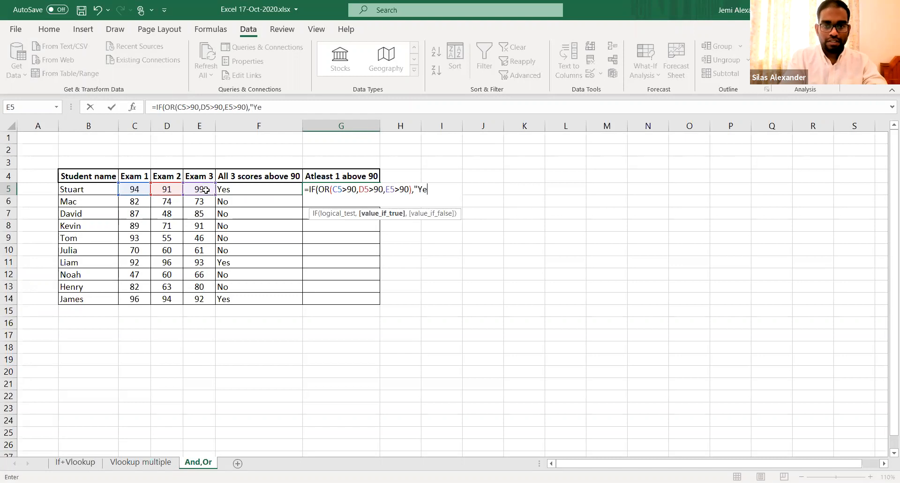
pyautogui.write('s","No")')
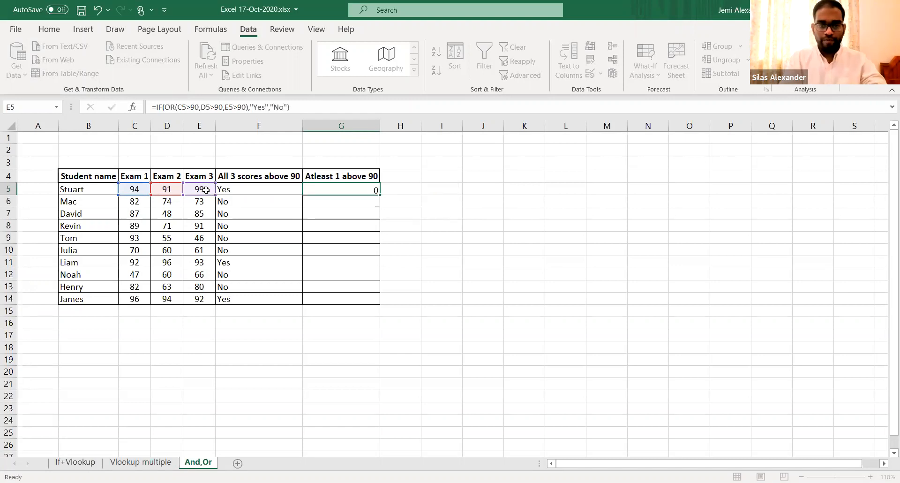
pyautogui.press('Return')
# - Fill the IF/OR formula from G5 down through G14 in the "Atleast 1 above 90" column
pyautogui.press('Left')
pyautogui.hotkey('ctrl', 'Down')
pyautogui.press('Right')
pyautogui.hotkey('ctrl', 'shift', 'Up')
pyautogui.hotkey('ctrl', 'd')
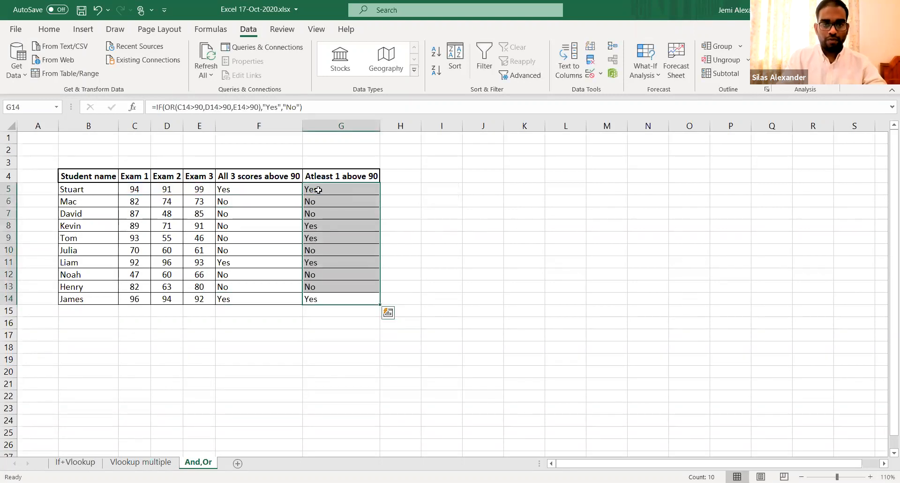
# - Inspect the OR formulas in G5 and G6, and compare the AND formula in F8 with the OR formula in G8
pyautogui.click(319, 190)
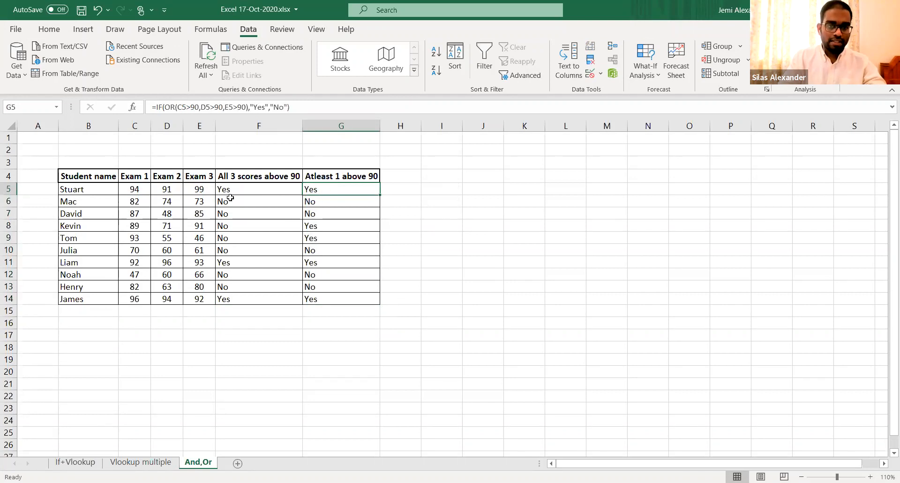
pyautogui.doubleClick(321, 200)
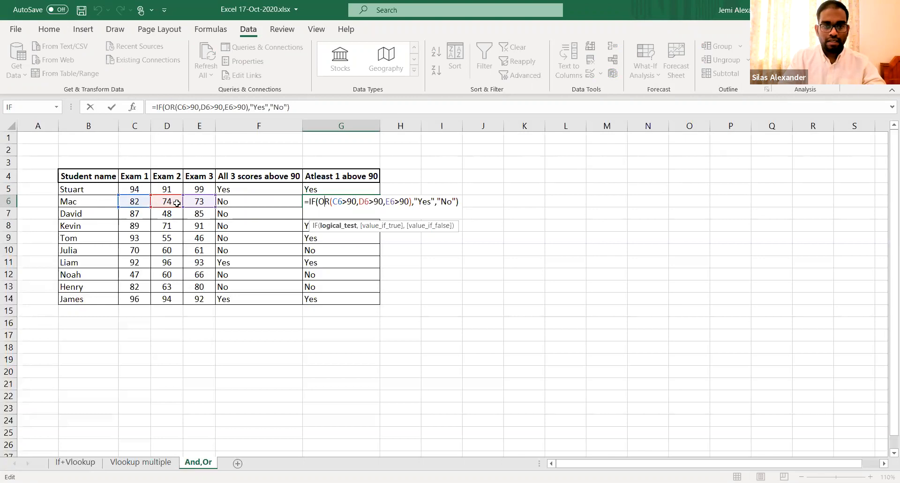
pyautogui.press('Escape')
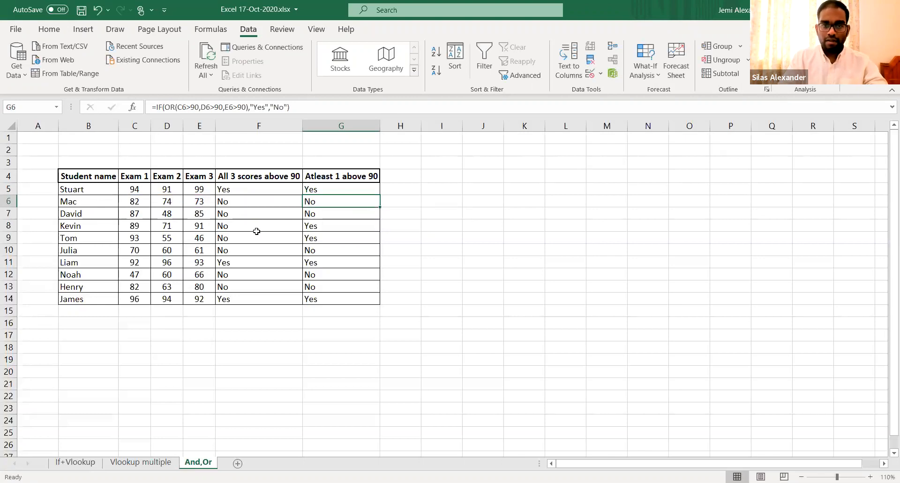
pyautogui.click(253, 226)
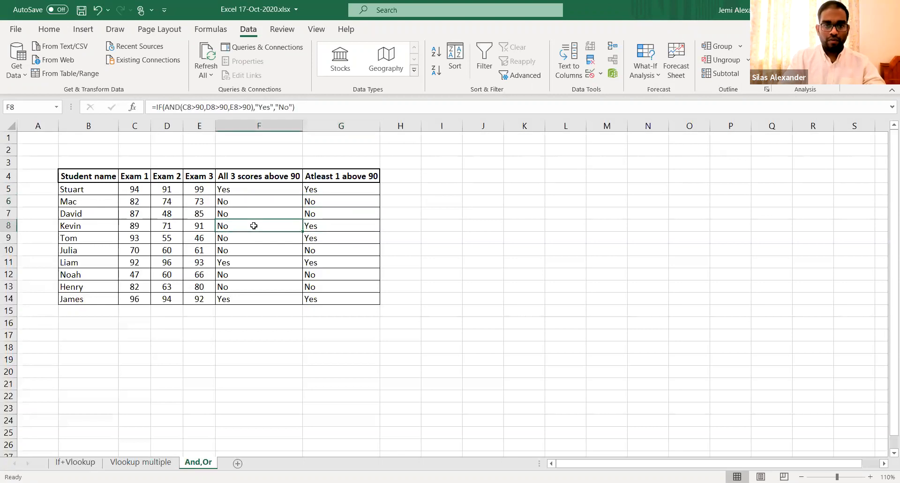
pyautogui.doubleClick(254, 226)
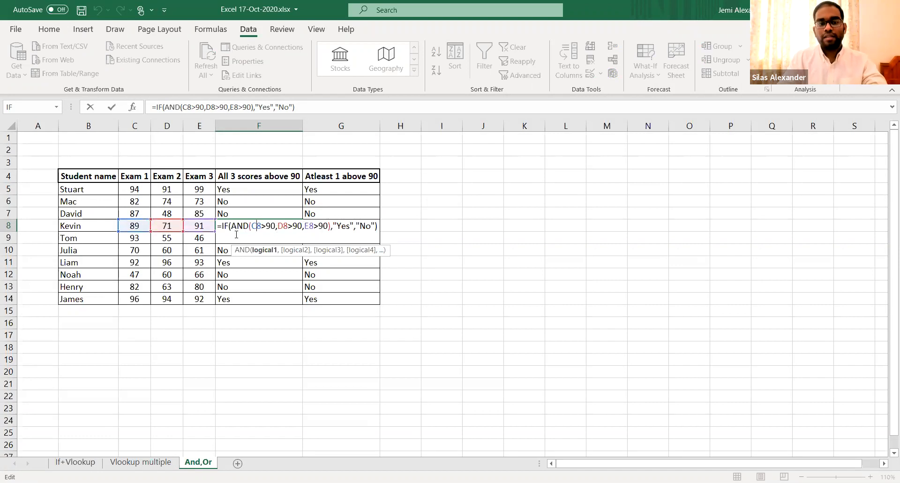
pyautogui.hotkey('ctrl', 'Return')
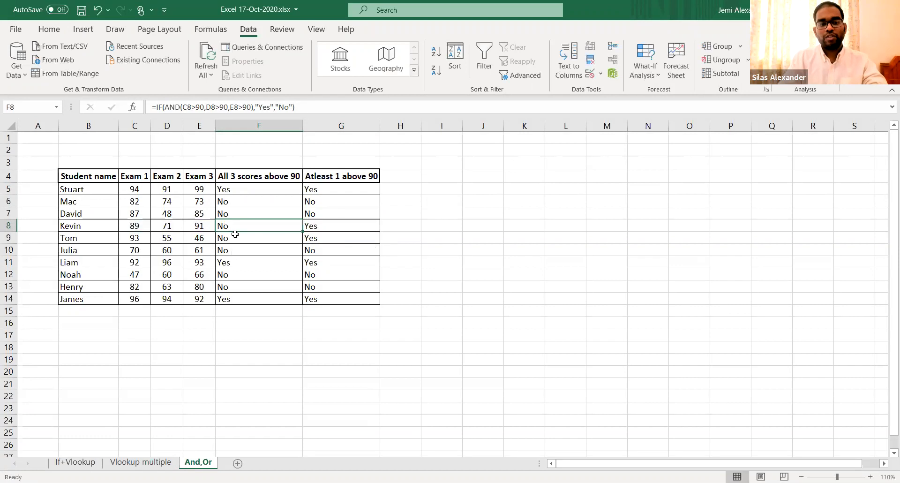
pyautogui.click(320, 227)
pyautogui.doubleClick(320, 227)
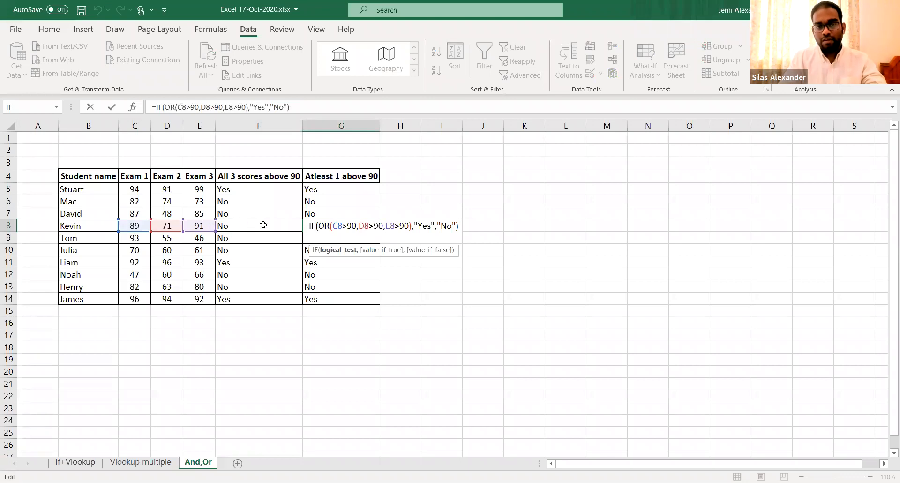
pyautogui.hotkey('ctrl', 'Return')
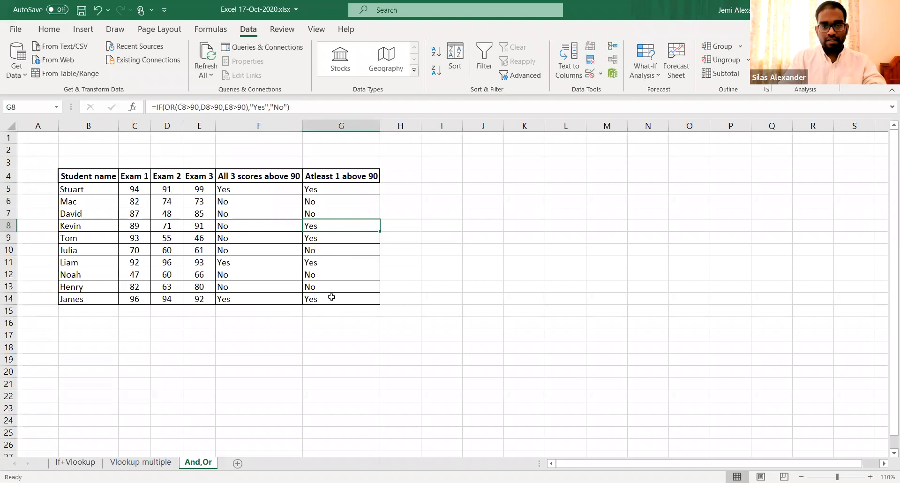
# - Compare the AND formula in F14 with the OR formula in G14 against the exam scores in row 14
pyautogui.press('Left')
pyautogui.hotkey('ctrl', 'Up')
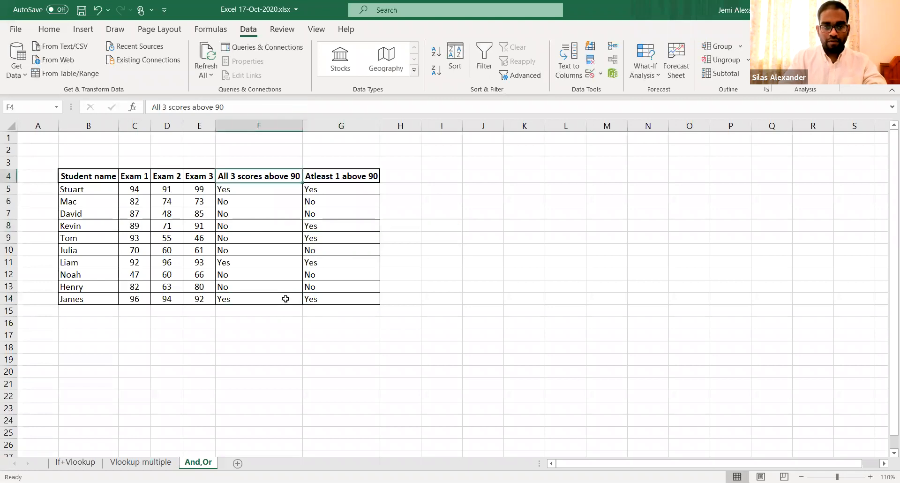
pyautogui.doubleClick(286, 298)
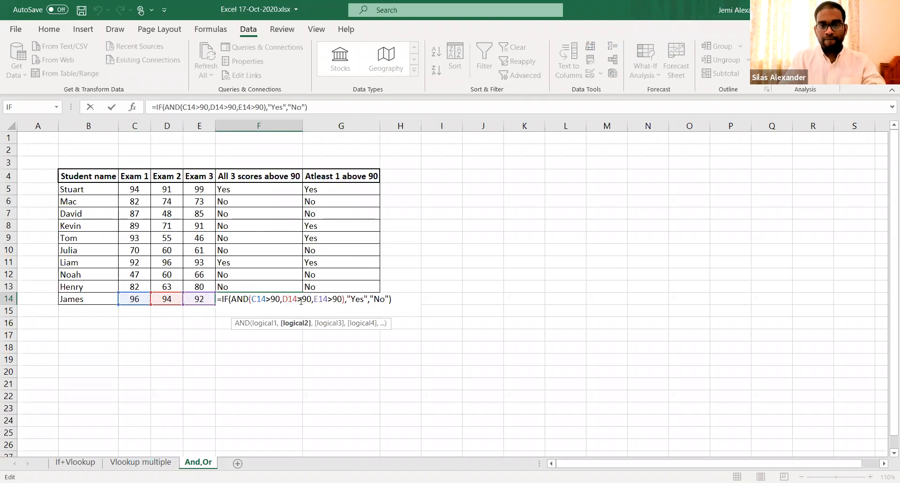
pyautogui.hotkey('ctrl', 'Return')
pyautogui.click(344, 300)
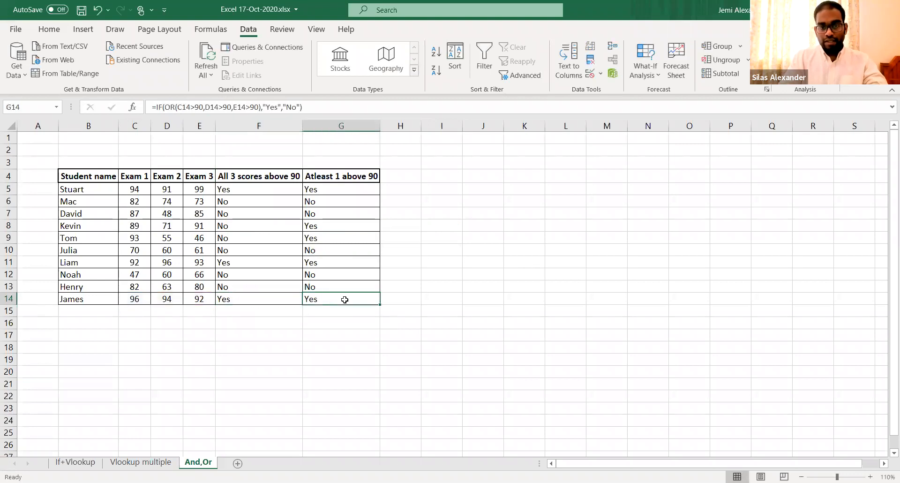
pyautogui.doubleClick(345, 300)
pyautogui.click(346, 300)
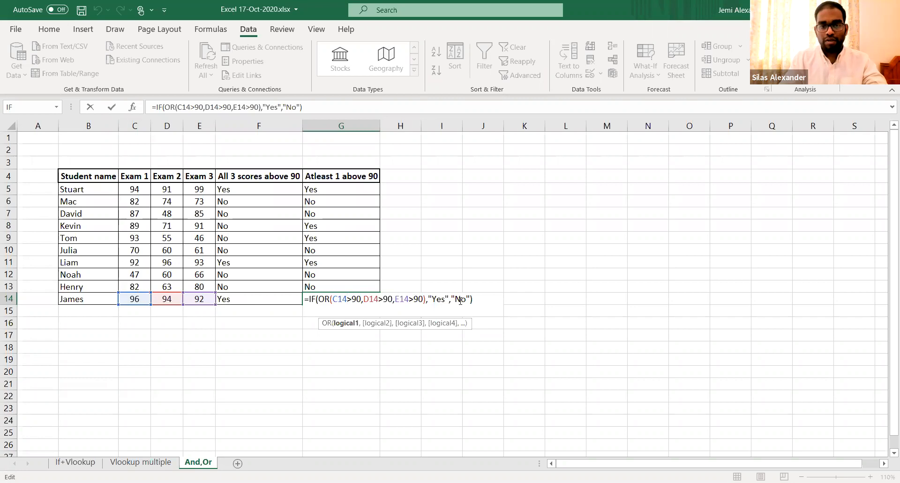
pyautogui.hotkey('ctrl', 'Return')
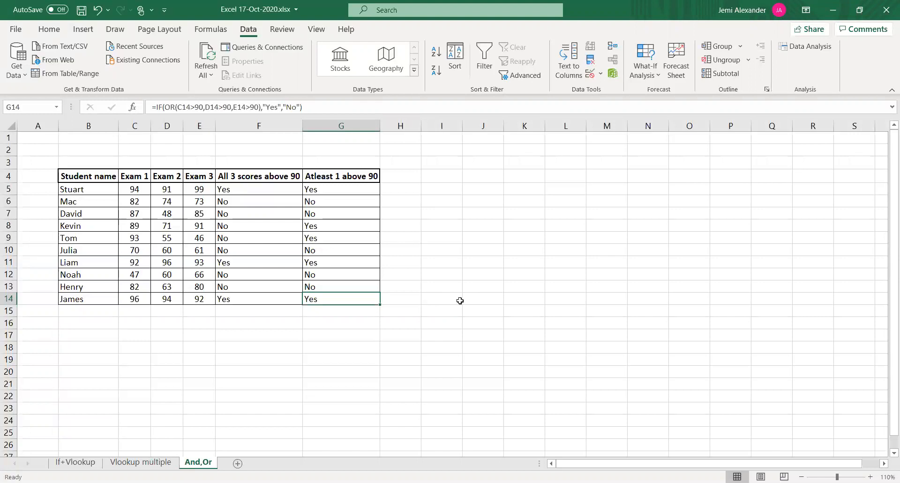
# - Enter a MAXA formula in H5 covering the three exam scores in C5:E5
pyautogui.click(405, 187)
pyautogui.write('=')
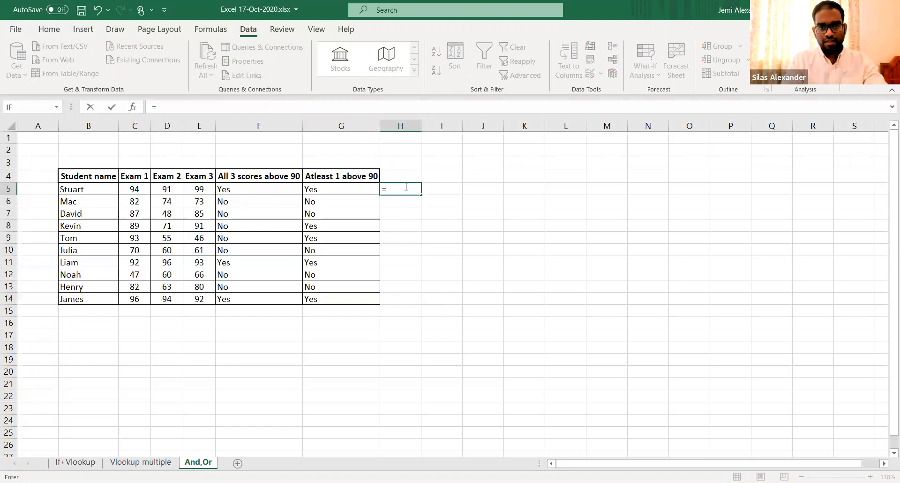
pyautogui.write('ma')
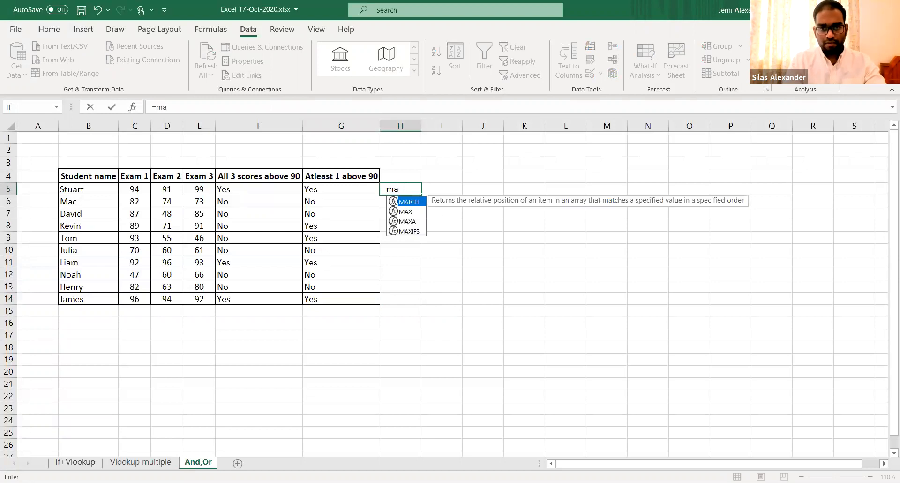
pyautogui.press('Down')
pyautogui.press('Down')
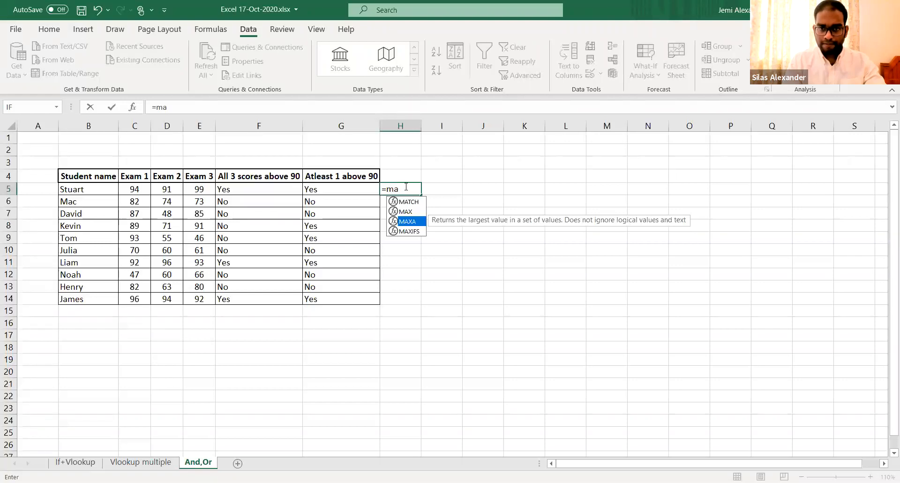
pyautogui.press('Tab')
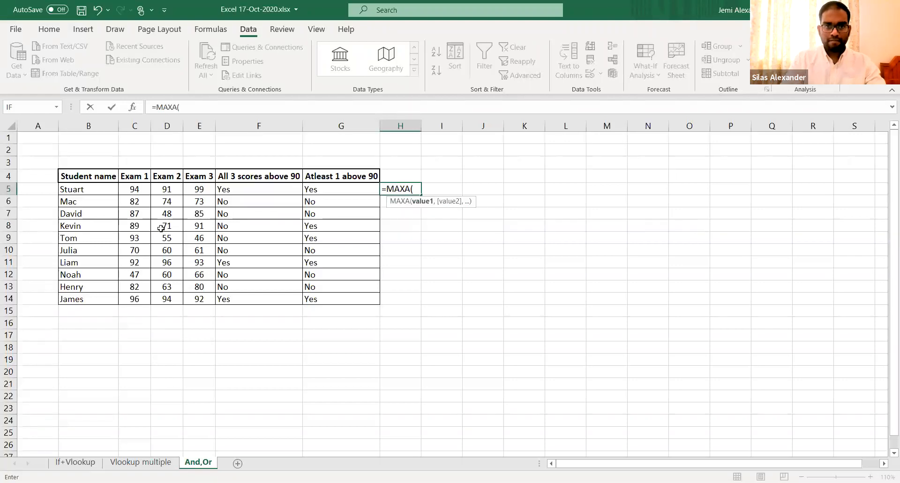
pyautogui.click(126, 189)
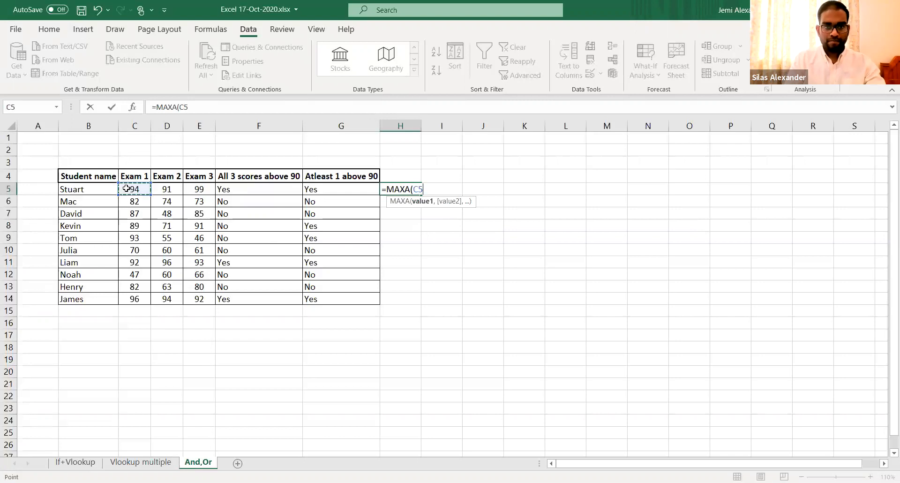
pyautogui.hotkey('shift', 'Right')
pyautogui.hotkey('shift', 'Right')
pyautogui.write(')')
pyautogui.press('Return')
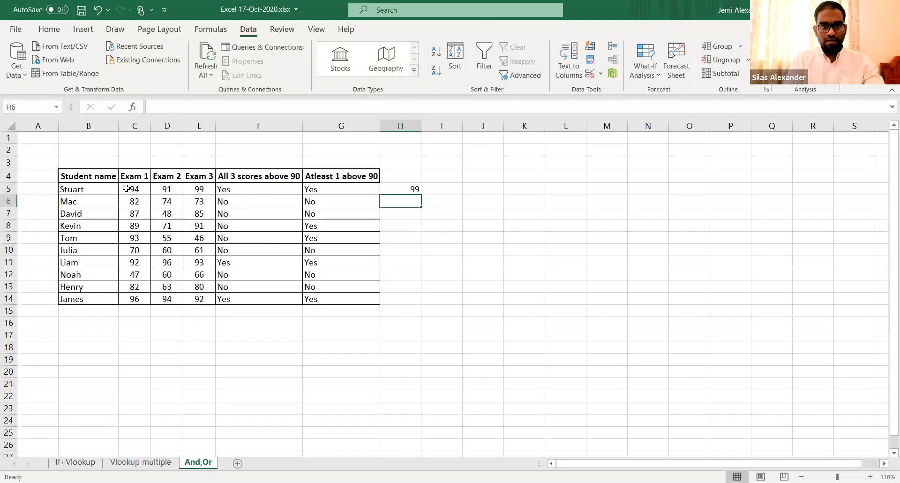
# - Replace the content of H5 with a freshly entered =MAXA(C5:E5) formula
pyautogui.click(400, 188)
pyautogui.click(328, 185)
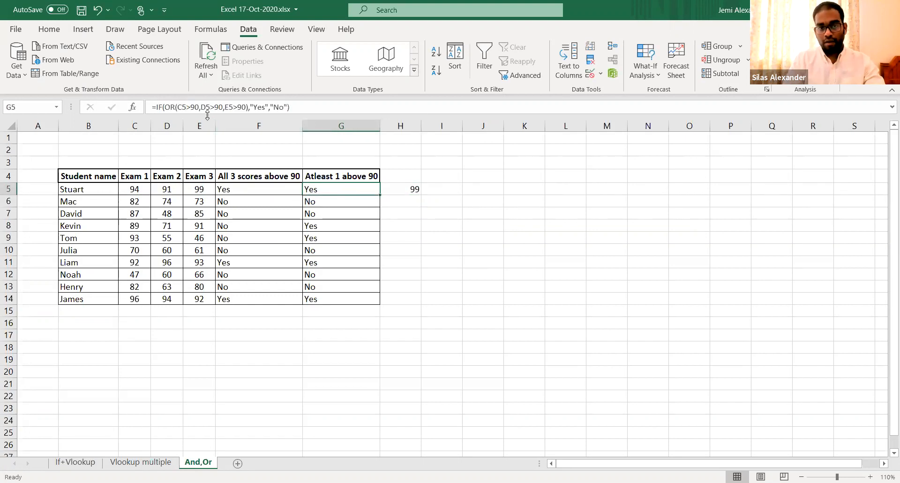
pyautogui.click(396, 186)
pyautogui.doubleClick(396, 186)
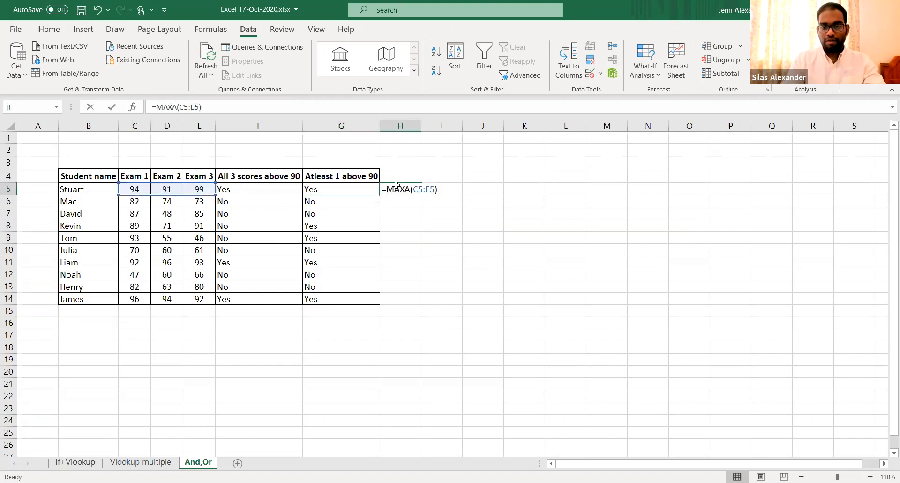
pyautogui.press('Escape')
pyautogui.write('=')
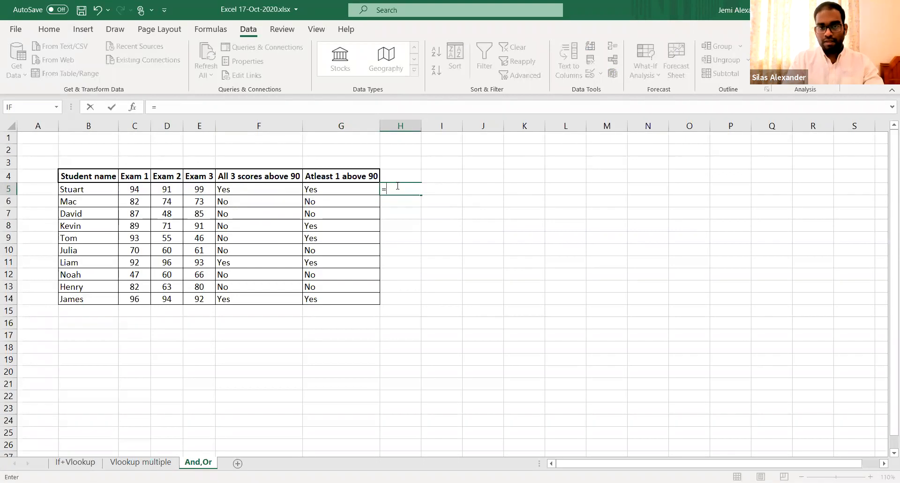
pyautogui.write('max')
pyautogui.click(425, 211)
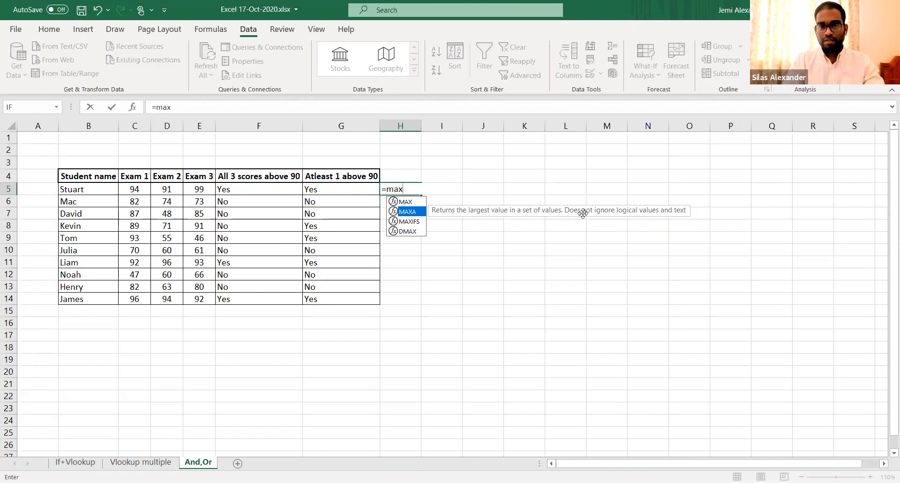
pyautogui.press('Tab')
pyautogui.click(132, 189)
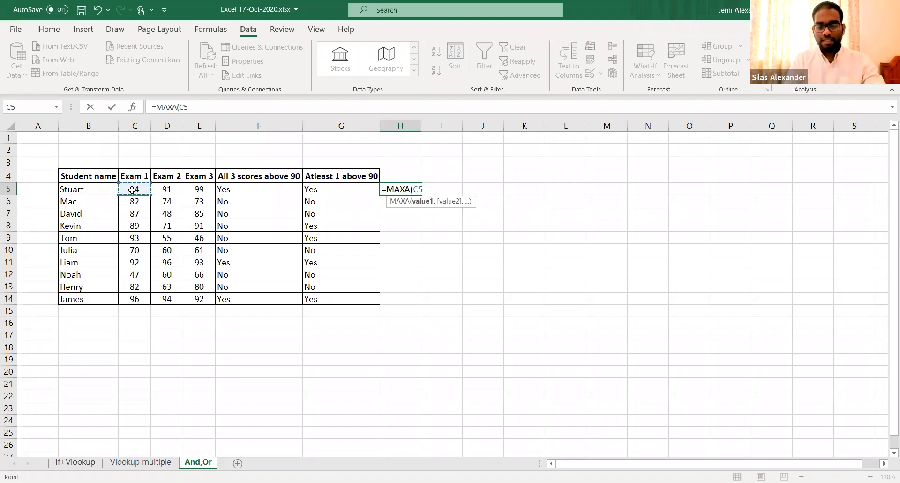
pyautogui.hotkey('shift', 'Right')
pyautogui.hotkey('shift', 'Right')
pyautogui.write(')')
pyautogui.press('Return')
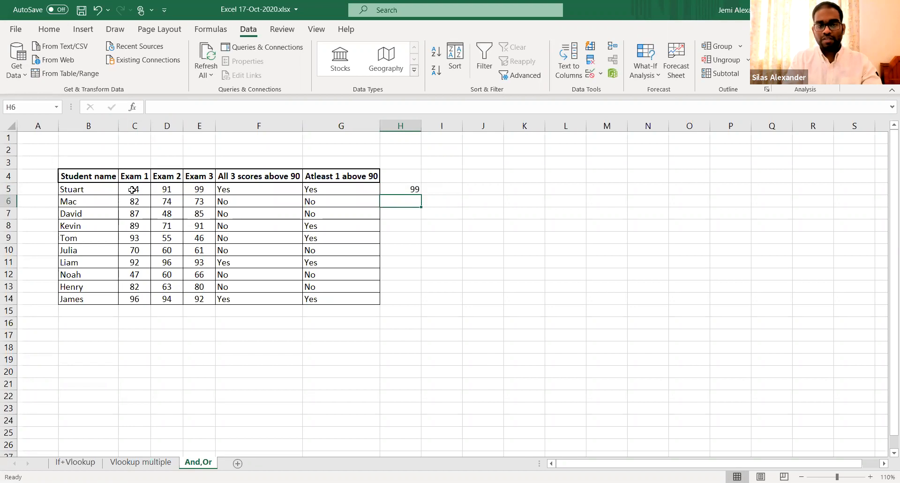
# - Fill the MAXA formula from H5 down through H14
pyautogui.press('Left')
pyautogui.hotkey('ctrl', 'Down')
pyautogui.press('Right')
pyautogui.hotkey('ctrl', 'shift', 'Up')
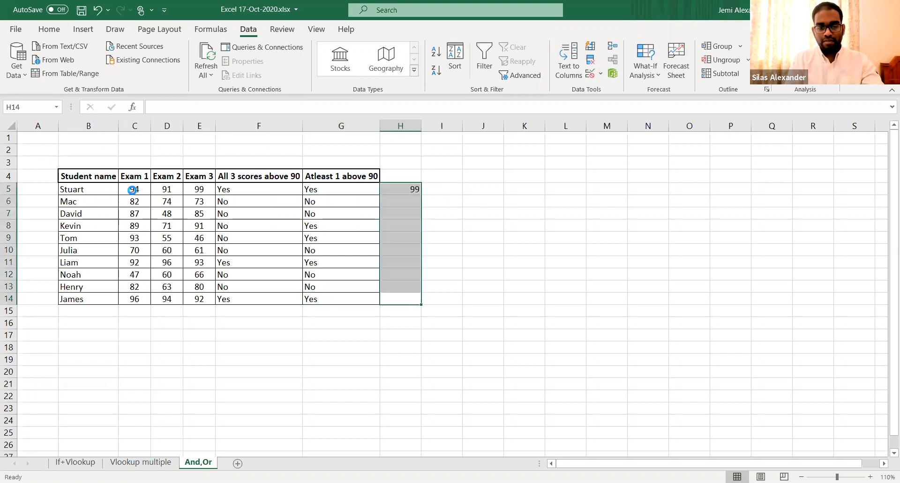
pyautogui.hotkey('ctrl', 'd')
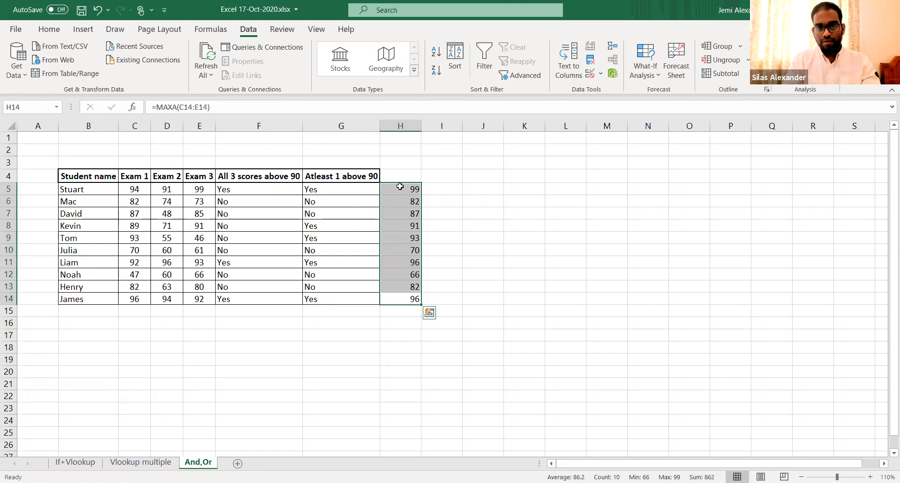
# - Check the filled MAXA formulas in column H against the exam scores, and review the AND formula in F5
pyautogui.click(399, 187)
pyautogui.click(401, 203)
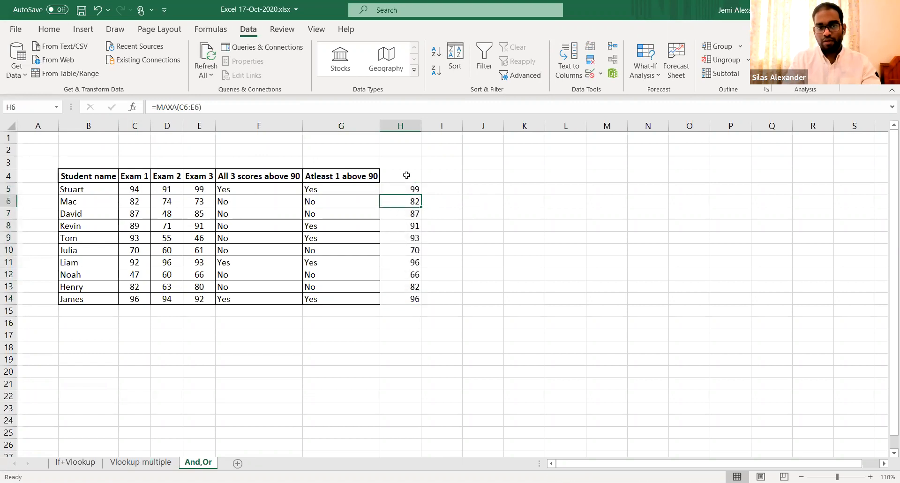
pyautogui.click(411, 213)
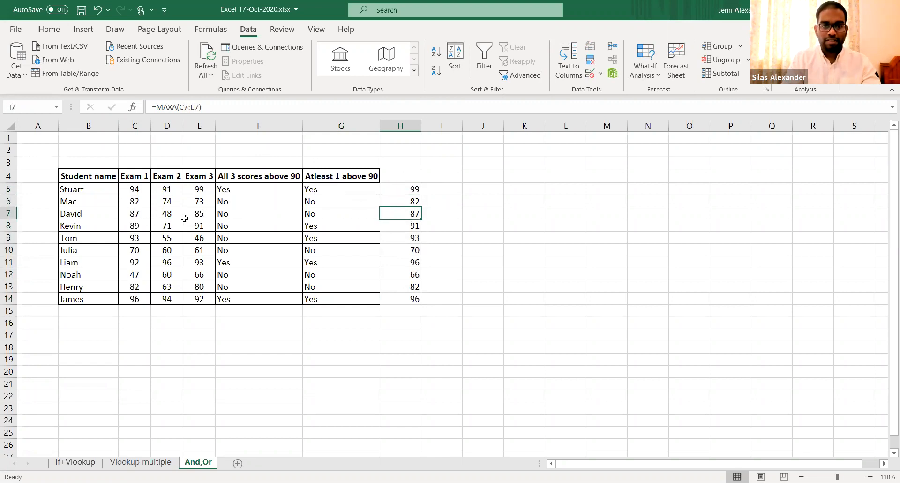
pyautogui.click(400, 230)
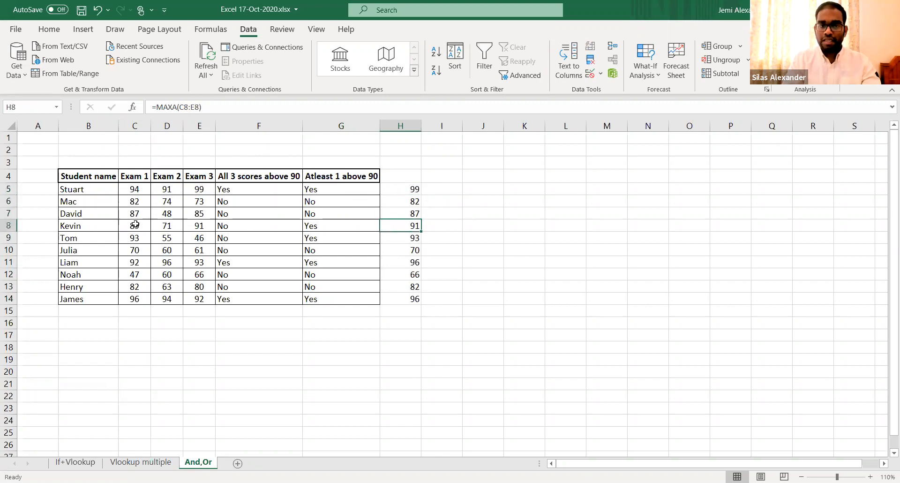
pyautogui.click(417, 299)
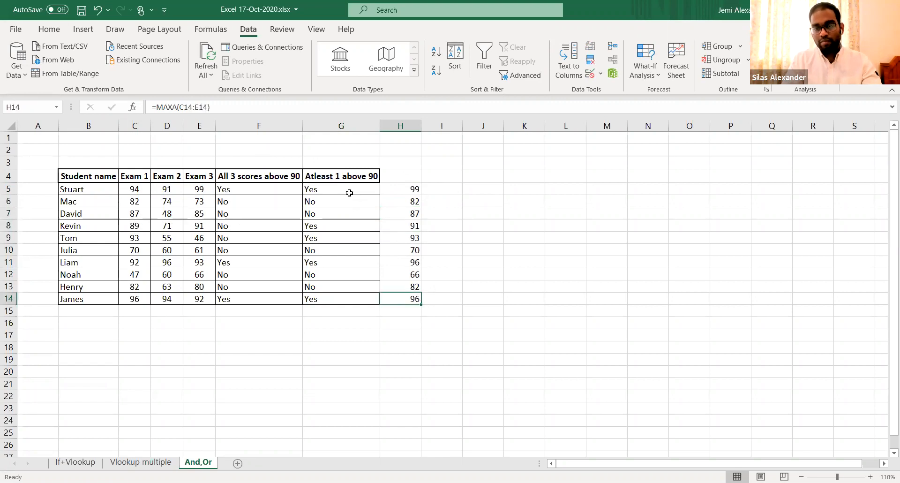
pyautogui.click(415, 199)
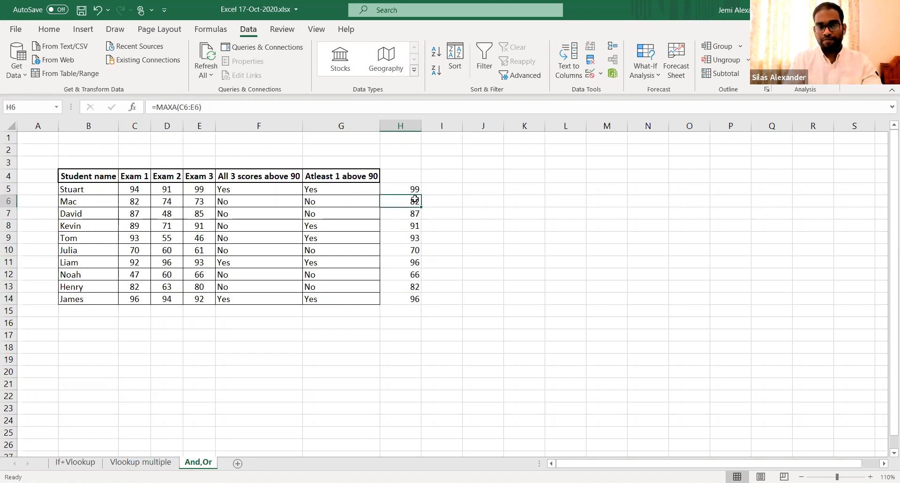
pyautogui.click(413, 187)
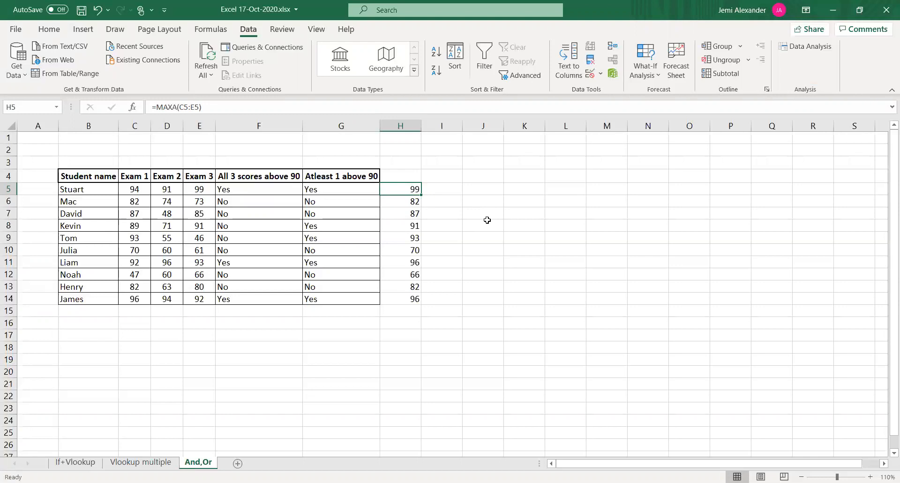
pyautogui.click(283, 193)
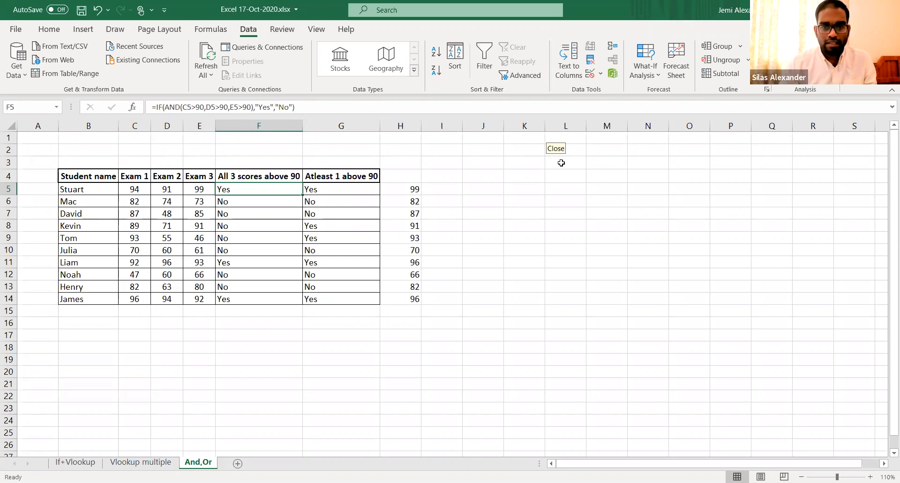
pyautogui.click(452, 188)
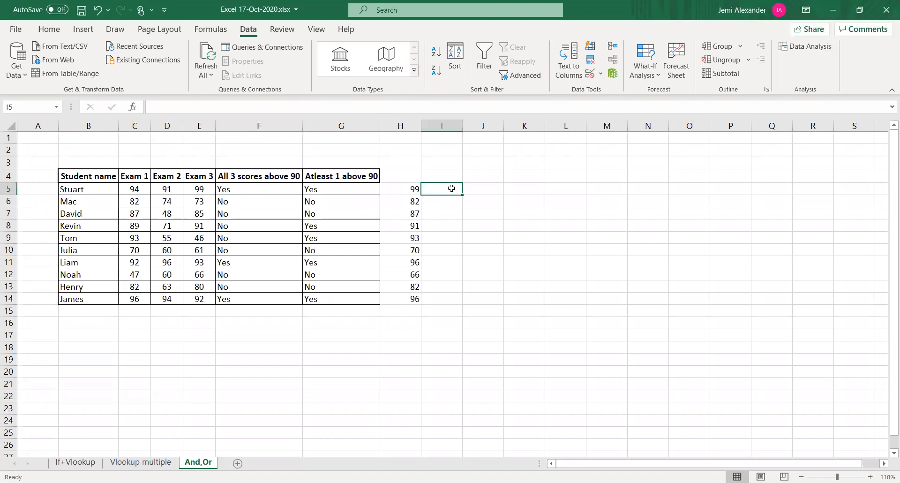
# - Enter =IF(C5:E5>90,"Yes","No") in I5 to test the three exam scores, and dismiss the spill notice
pyautogui.write('=')
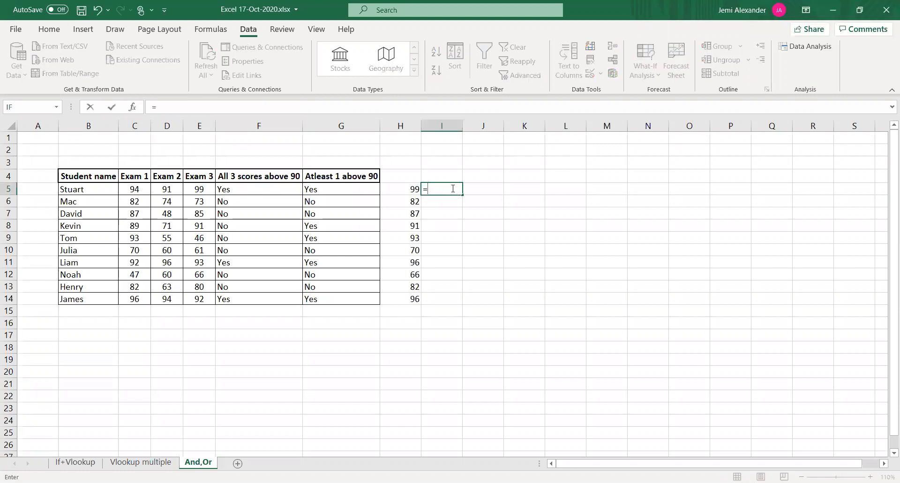
pyautogui.write('IF(')
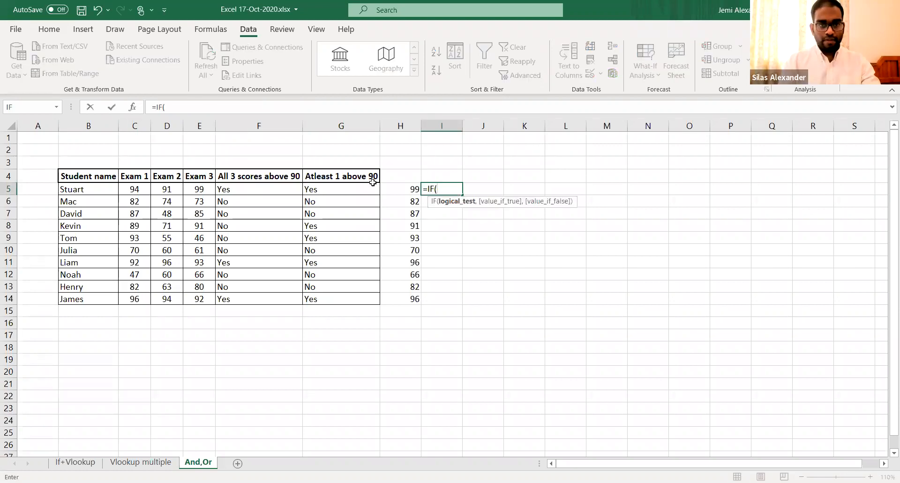
pyautogui.click(141, 190)
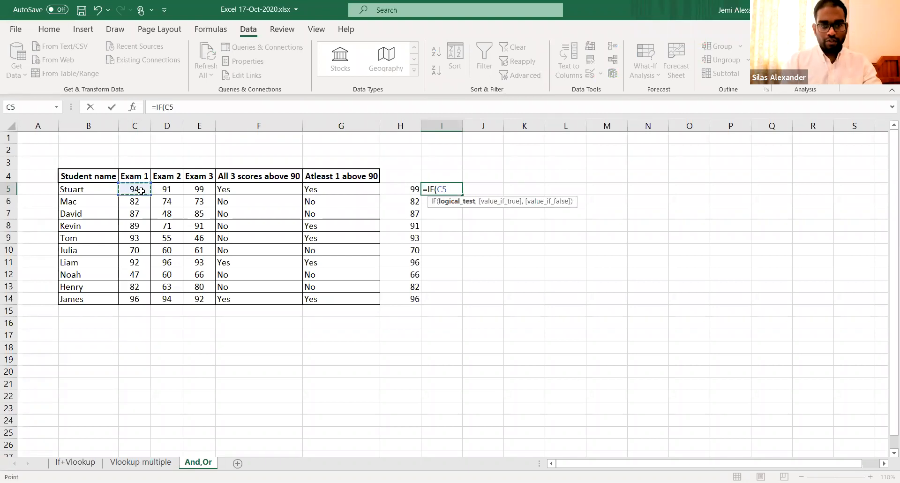
pyautogui.hotkey('shift', 'Right')
pyautogui.hotkey('shift', 'Right')
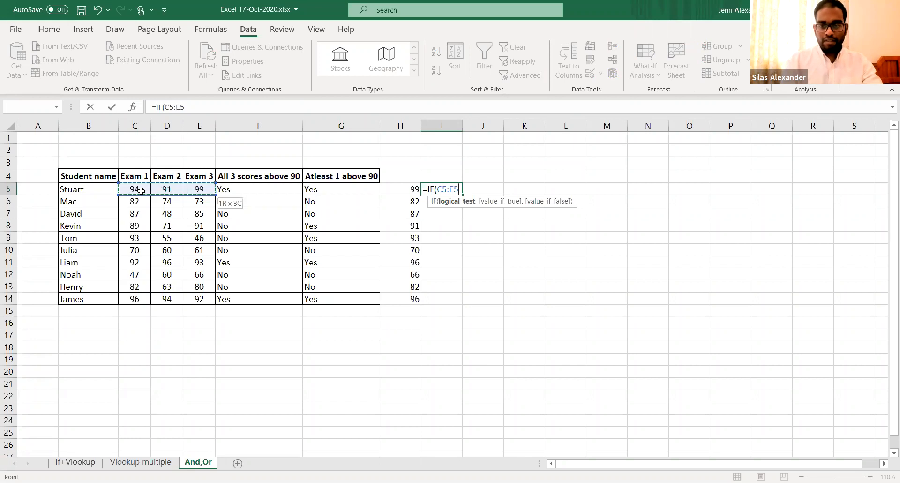
pyautogui.write('>90,"Yes","No")')
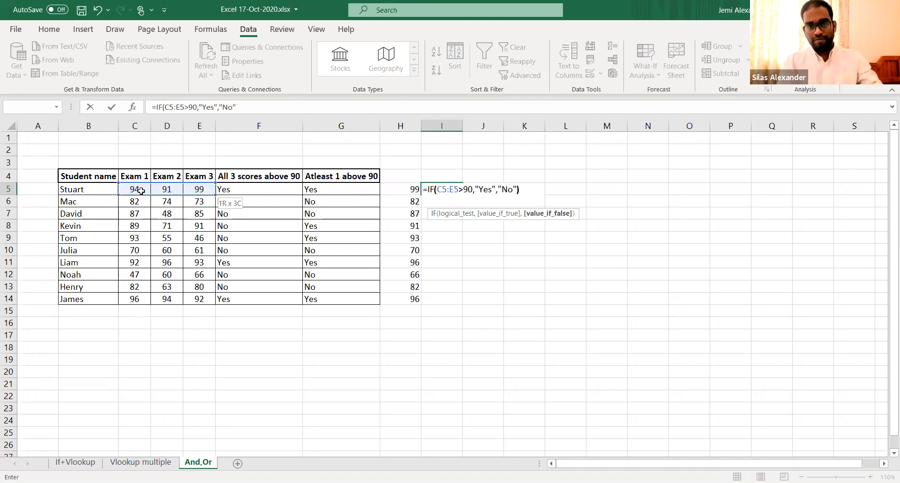
pyautogui.press('Return')
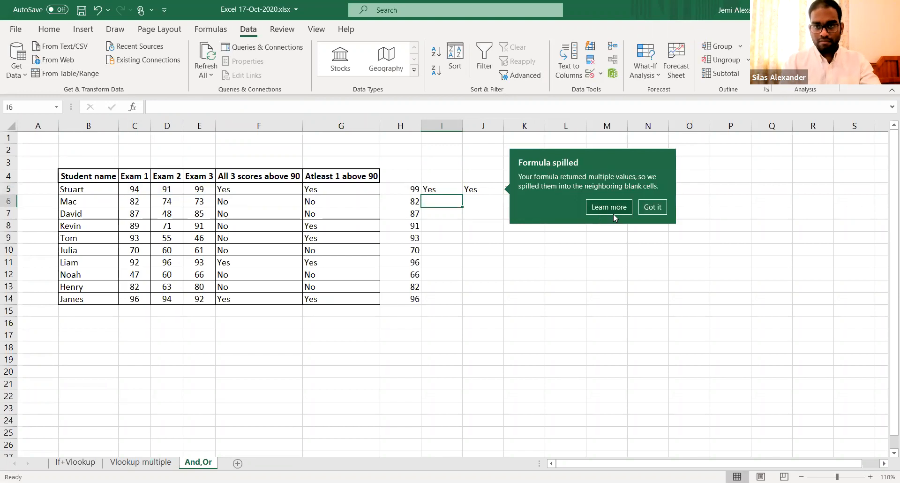
pyautogui.click(643, 209)
pyautogui.press('Right')
pyautogui.press('Right')
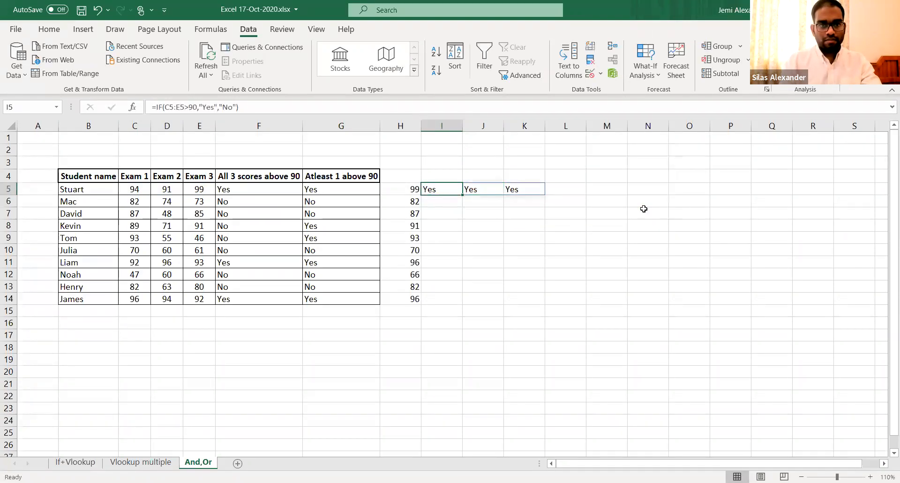
# - Fill the IF range formula from I5 down through row 8
pyautogui.press('Left')
pyautogui.press('Down')
pyautogui.press('Left')
pyautogui.press('Left')
pyautogui.press('Down')
pyautogui.press('Down')
pyautogui.press('Right')
pyautogui.hotkey('shift', 'Up')
pyautogui.hotkey('shift', 'Up')
pyautogui.hotkey('shift', 'Up')
pyautogui.hotkey('shift', 'Right')
pyautogui.hotkey('shift', 'Right')
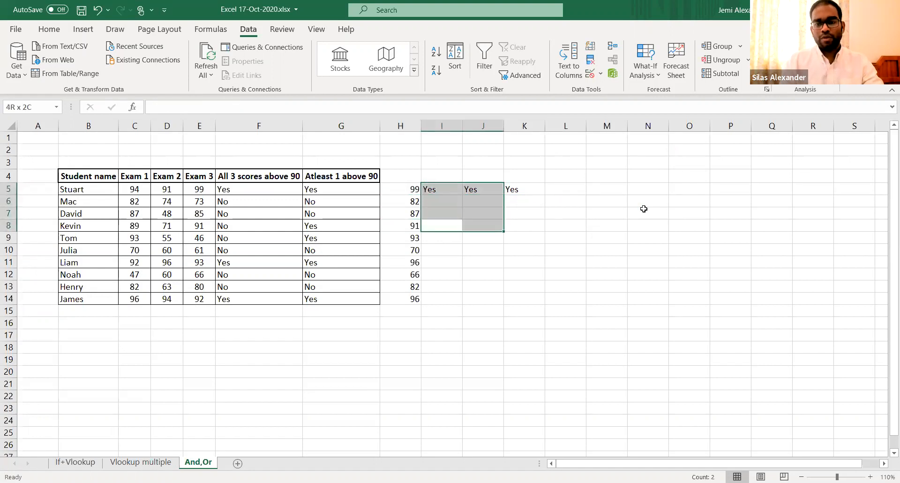
pyautogui.hotkey('ctrl', 'd')
pyautogui.press('Up')
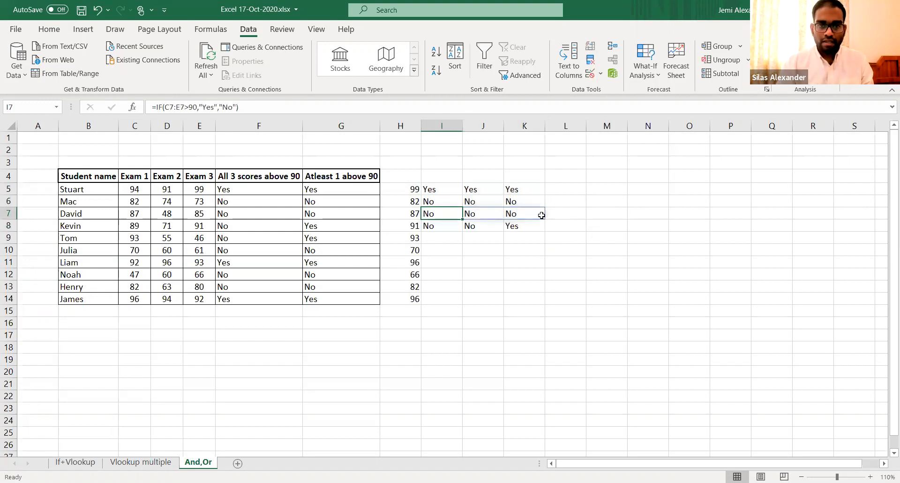
# - Review the IF formula in I5, then clear the contents of column I
pyautogui.click(447, 188)
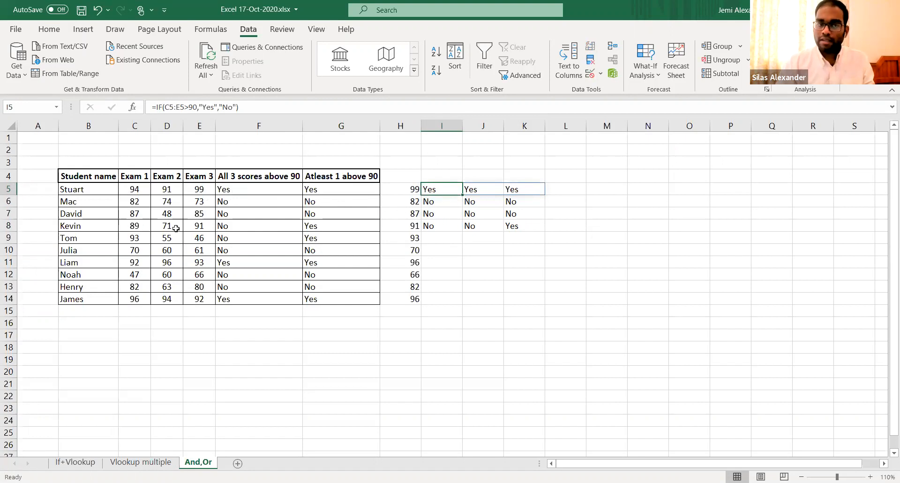
pyautogui.click(441, 167)
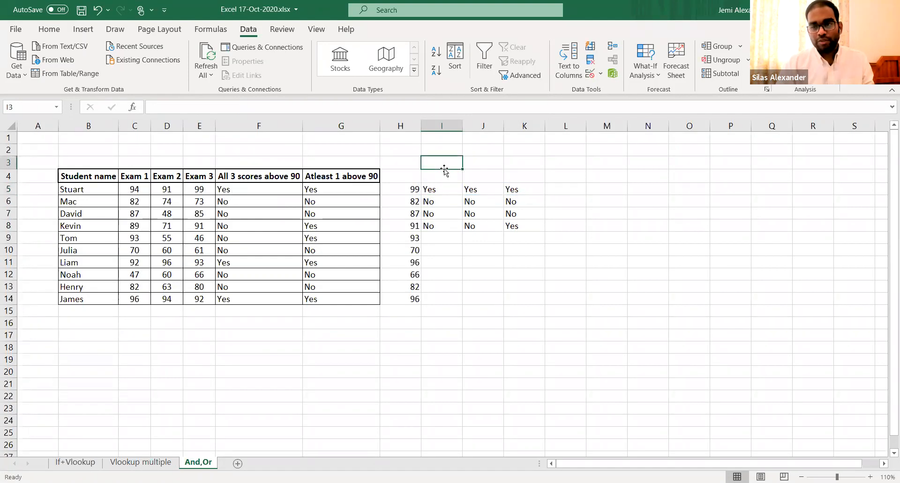
pyautogui.hotkey('ctrl', 'space')
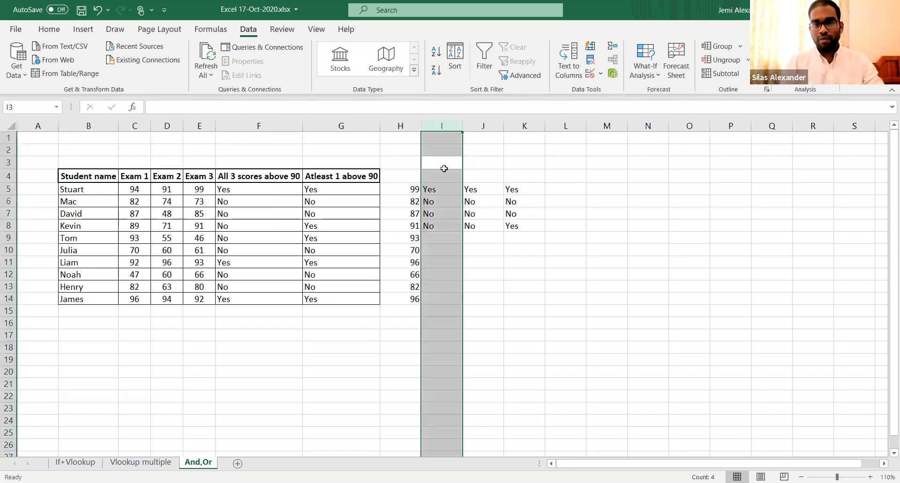
pyautogui.press('Delete')
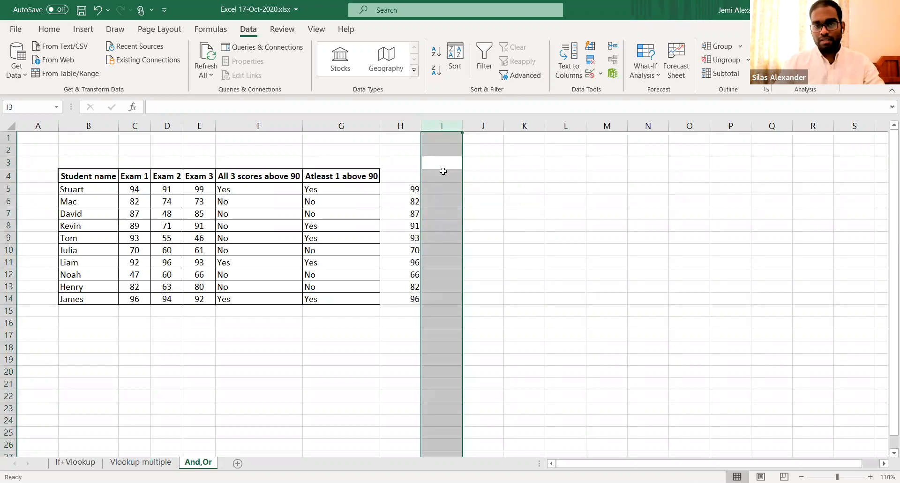
# - Enter the text "yes" in cell I6 beside the highest scores
pyautogui.click(440, 200)
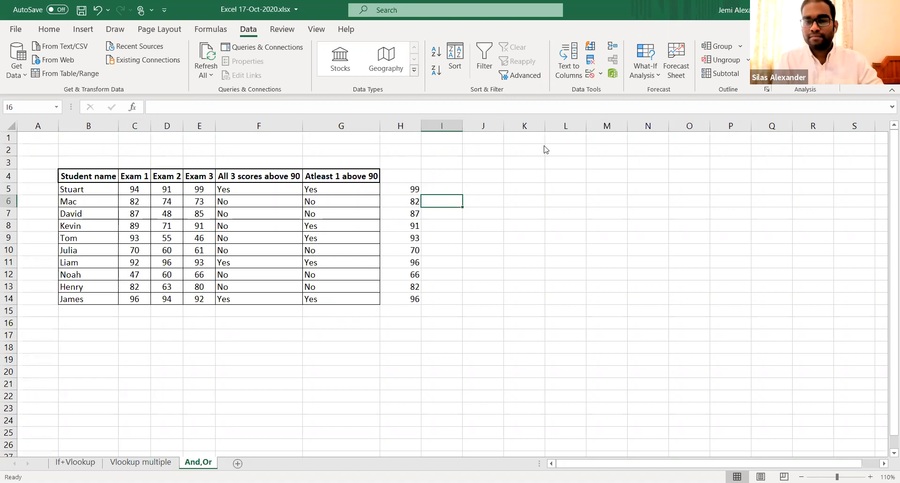
pyautogui.write('yes')
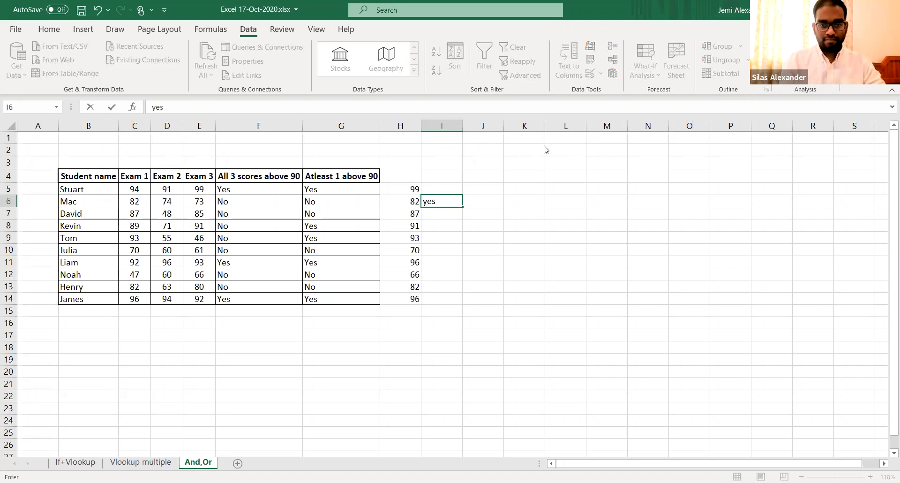
pyautogui.click(545, 146)
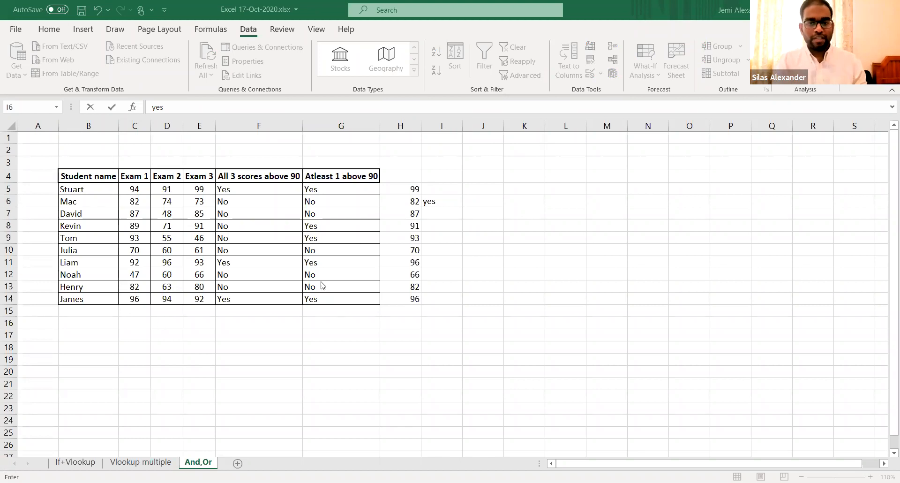
# - Delete helper column H with the MAXA formulas and the adjacent column holding "yes"
pyautogui.click(383, 215)
pyautogui.click(383, 215)
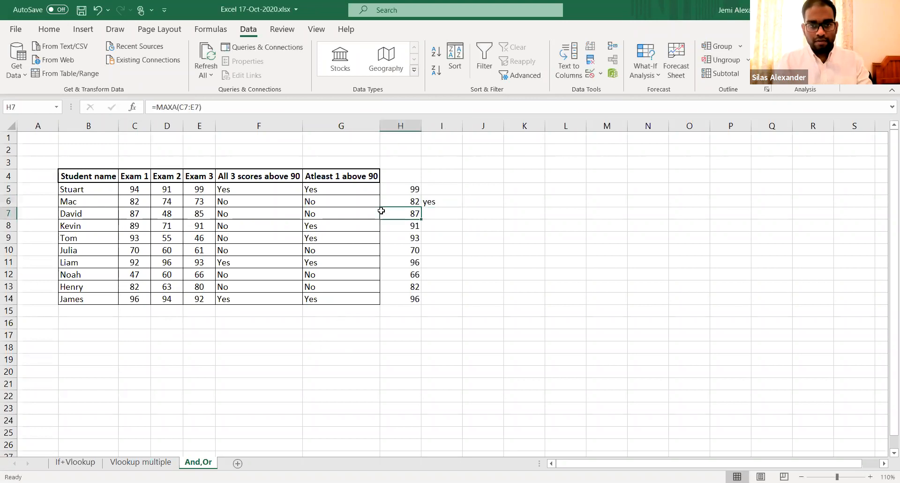
pyautogui.hotkey('ctrl', 'space')
pyautogui.hotkey('ctrl', '-')
pyautogui.hotkey('ctrl', '-')
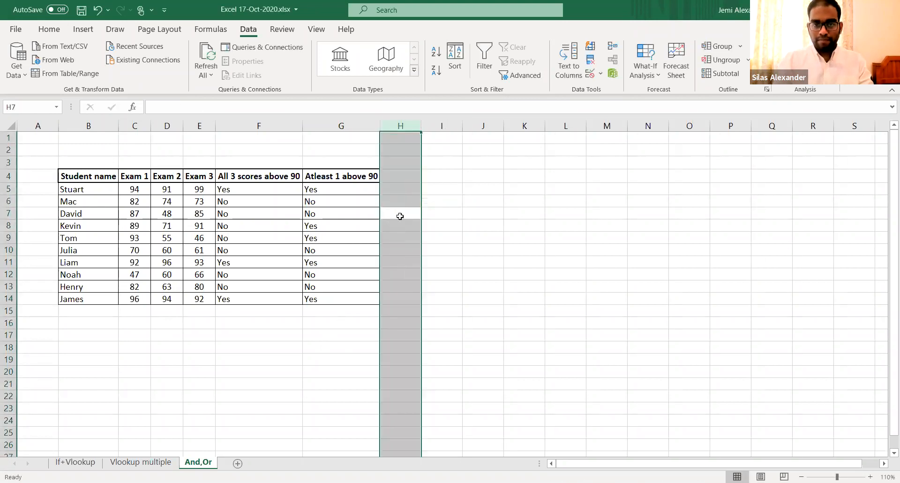
pyautogui.click(535, 209)
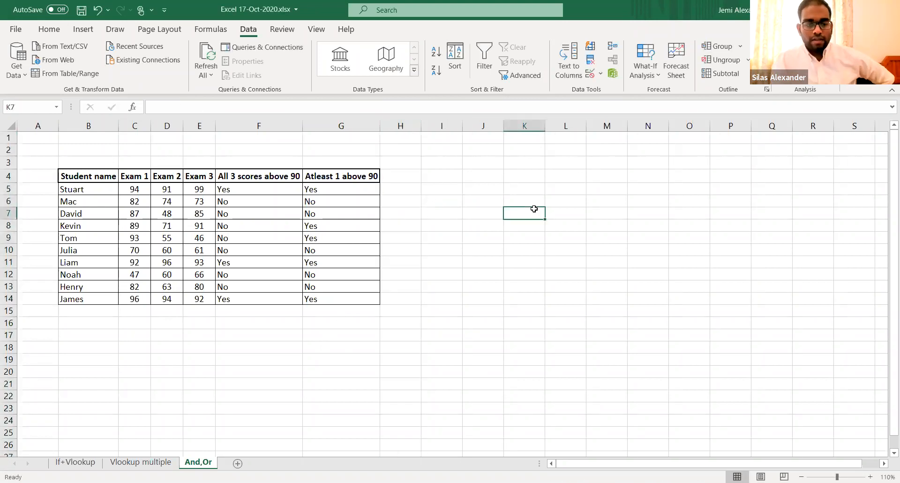
# - Switch to the If+Vlookup sheet and outline the employee table's extent by selecting it from the Emp. Code header
pyautogui.click(78, 463)
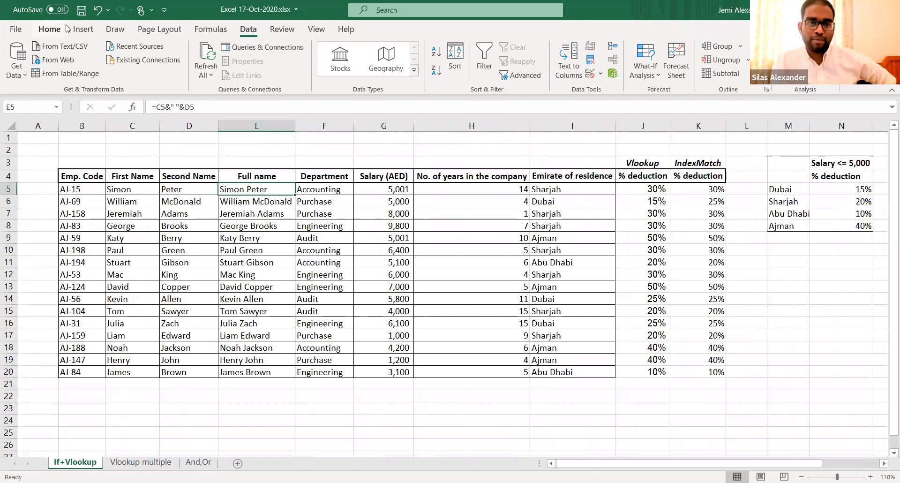
pyautogui.click(132, 202)
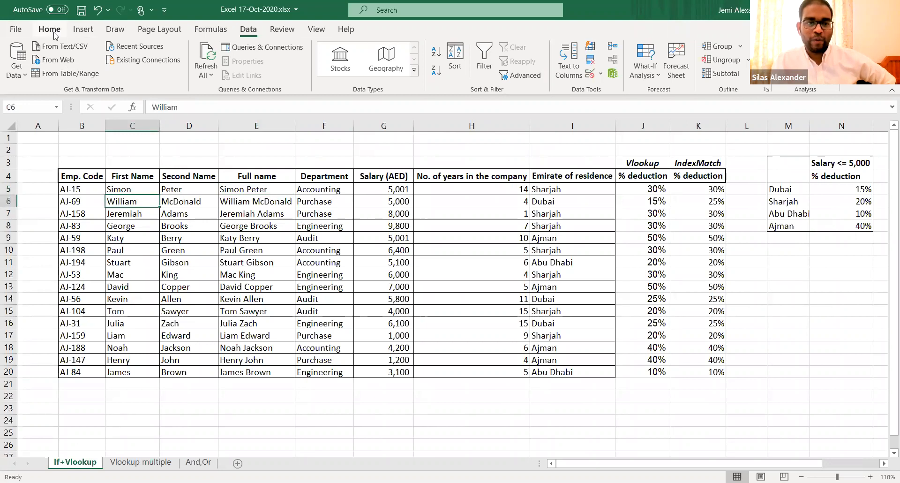
pyautogui.click(82, 29)
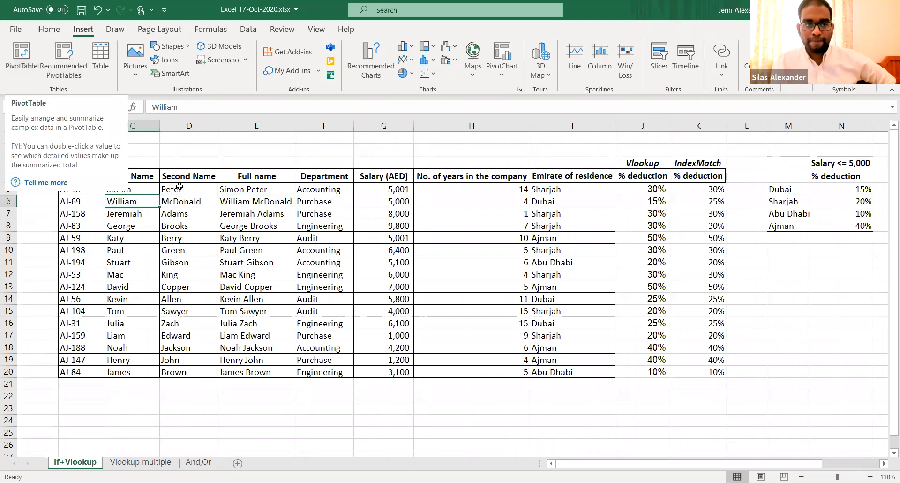
pyautogui.click(89, 174)
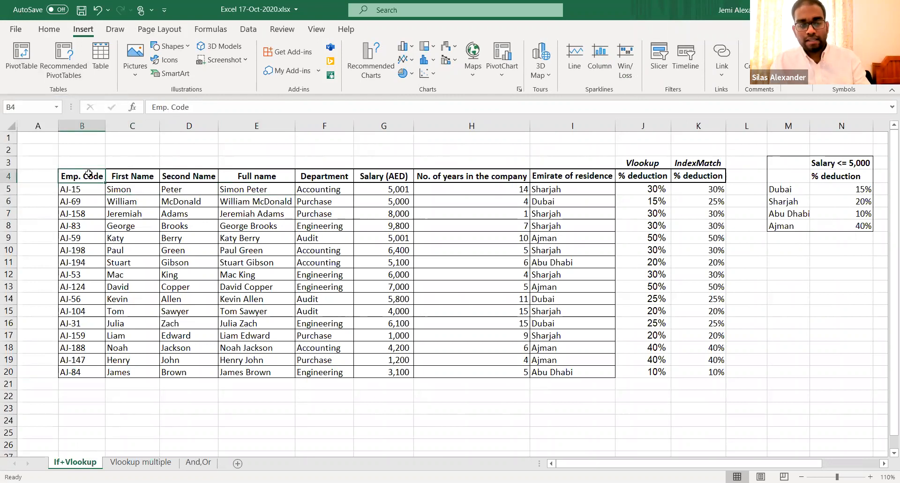
pyautogui.hotkey('ctrl', 'shift', 'Right')
pyautogui.hotkey('ctrl', 'shift', 'Down')
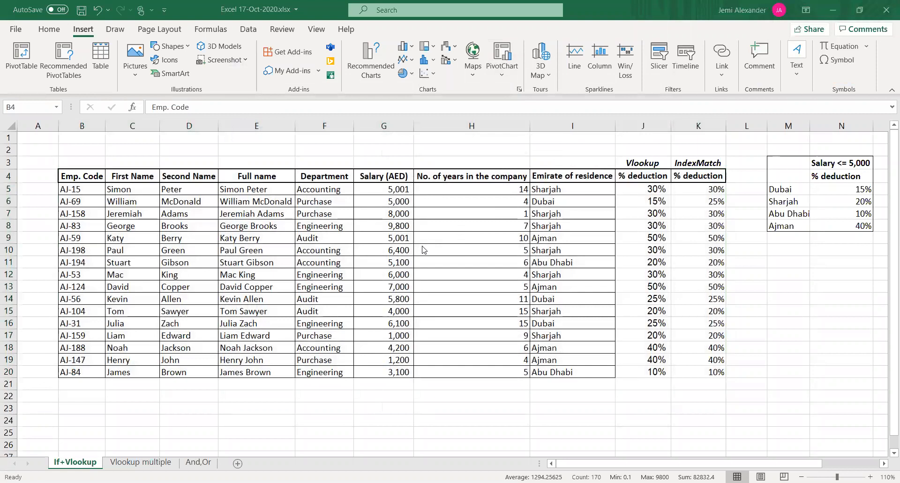
pyautogui.click(207, 225)
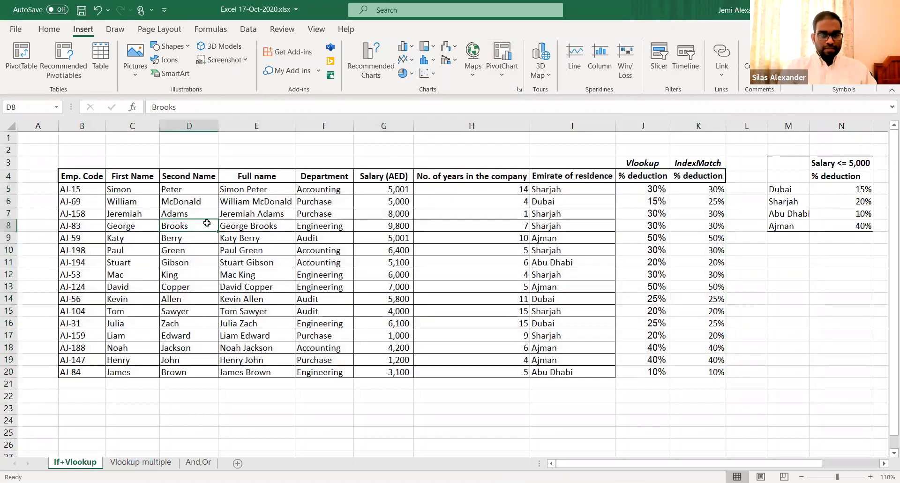
# - Create a PivotTable on a new worksheet from the employee table in B4:K20, headers included
pyautogui.click(90, 189)
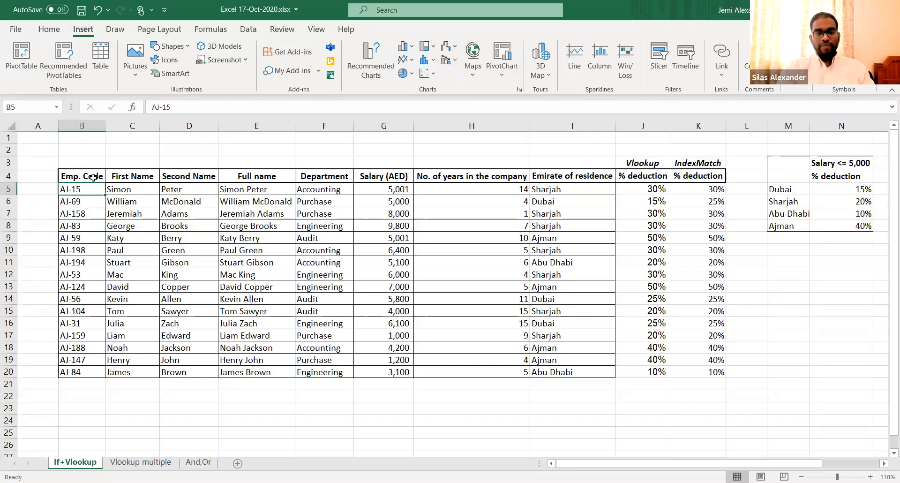
pyautogui.click(94, 176)
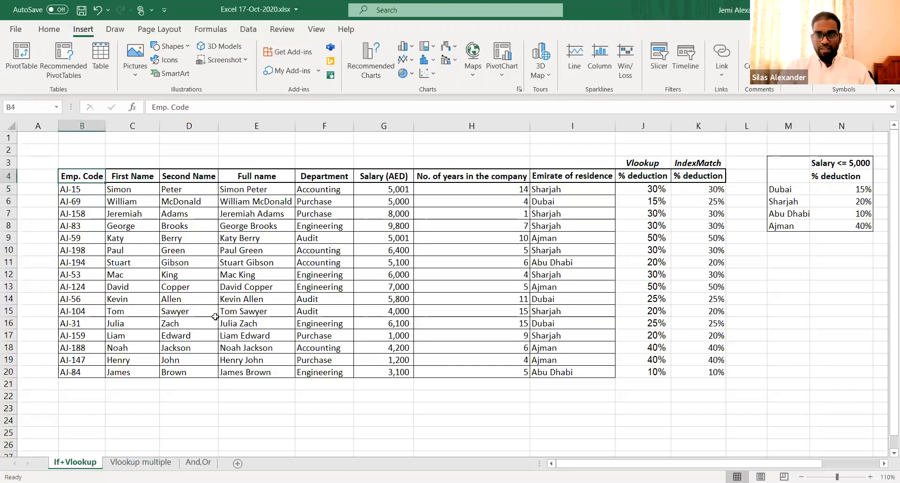
pyautogui.hotkey('ctrl', 'shift', 'Right')
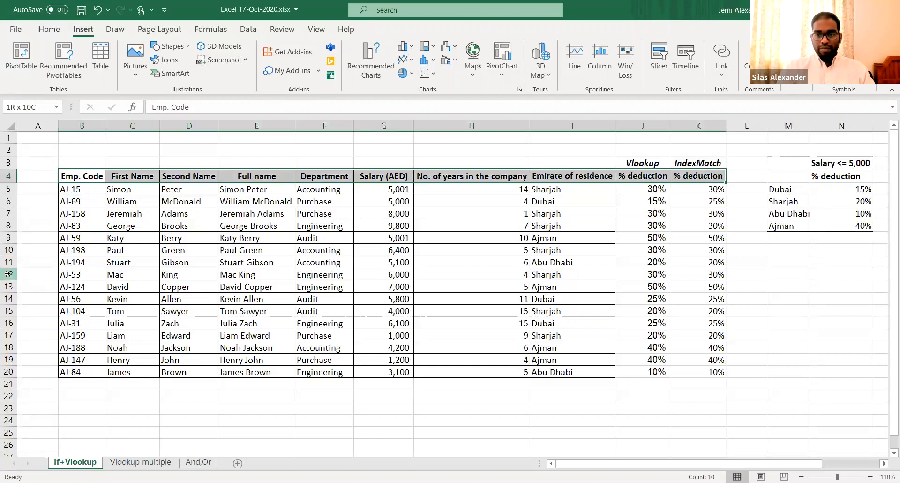
pyautogui.hotkey('ctrl', 'shift', 'Down')
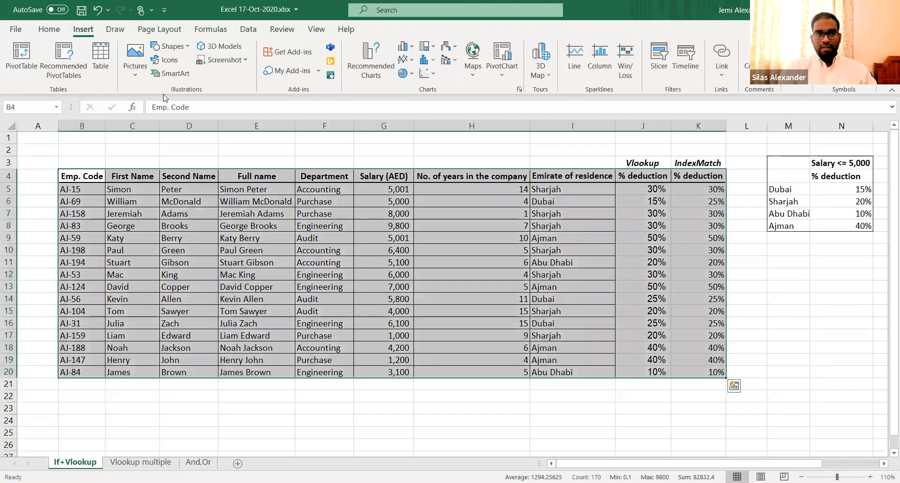
pyautogui.click(21, 56)
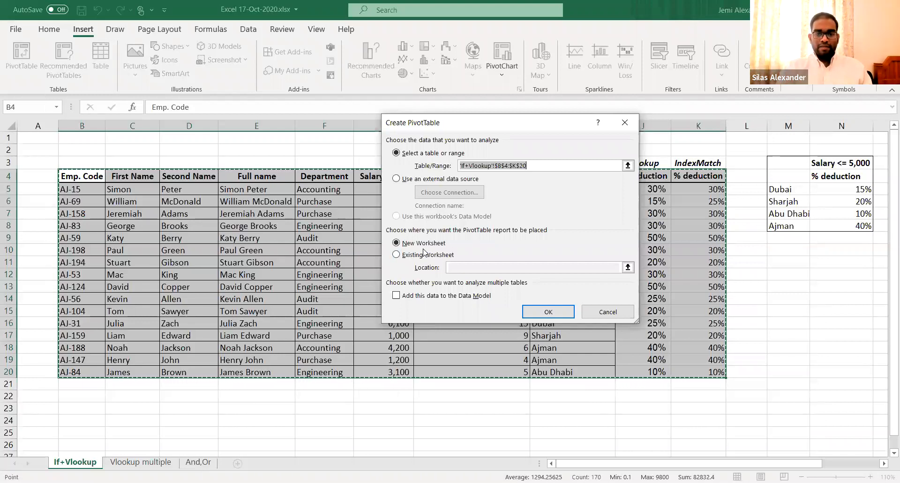
pyautogui.click(537, 315)
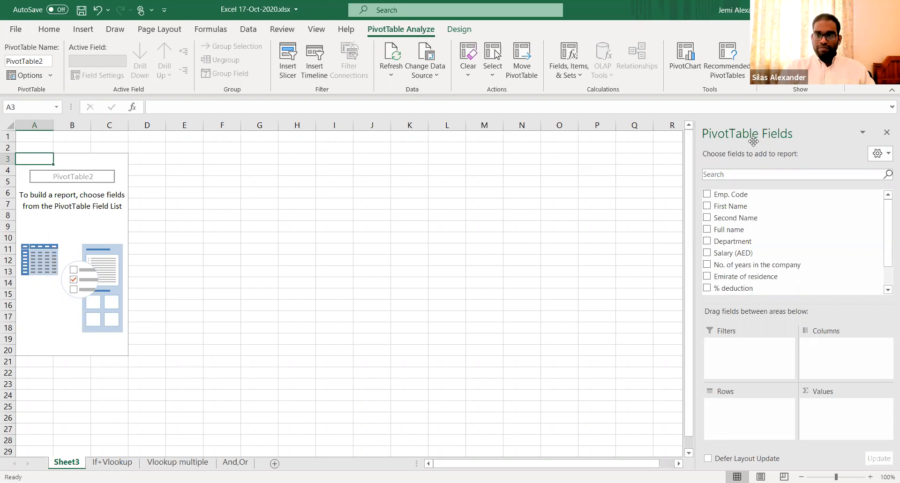
# - Compare the PivotTable field list on Sheet3 with the column headers of the source table on If+Vlookup
pyautogui.moveTo(728, 193); pyautogui.dragTo(724, 201)
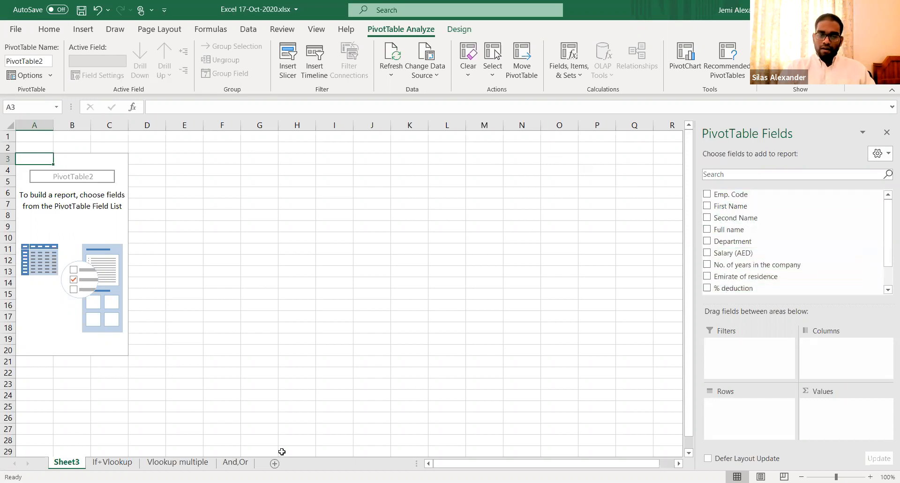
pyautogui.click(109, 462)
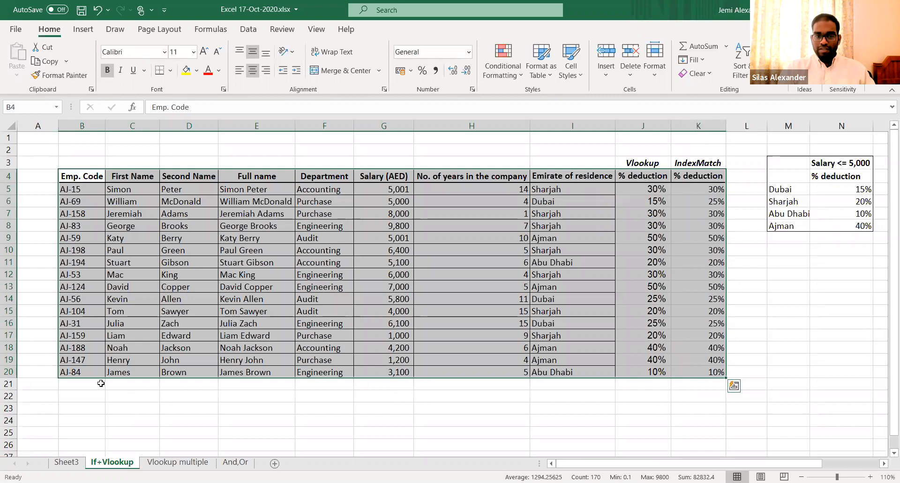
pyautogui.click(66, 462)
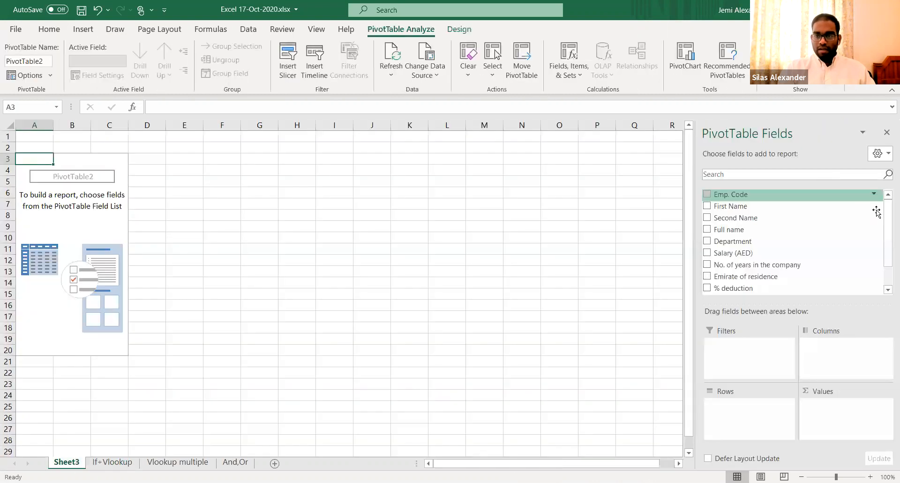
pyautogui.scroll(-1, 887, 253)
pyautogui.scroll(2, 888, 253)
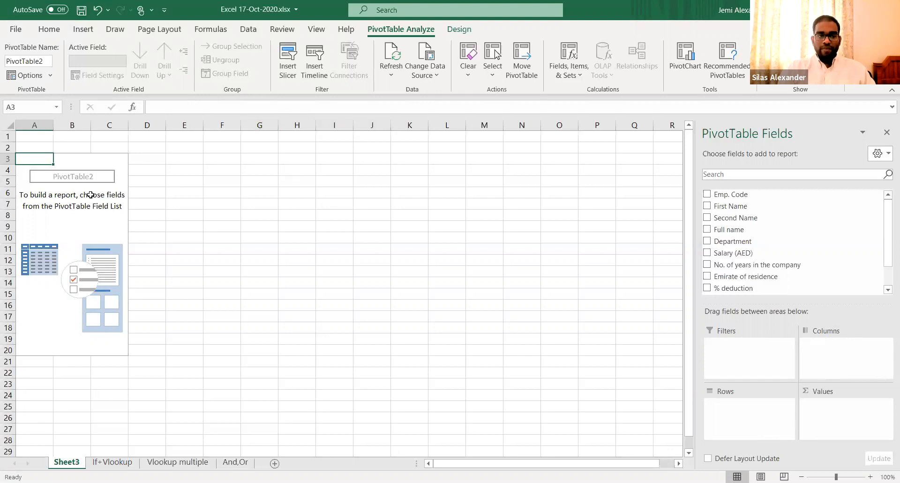
# - Demonstrate how the field list depends on the selection by choosing a cell outside the empty PivotTable and one inside it
pyautogui.click(8, 215)
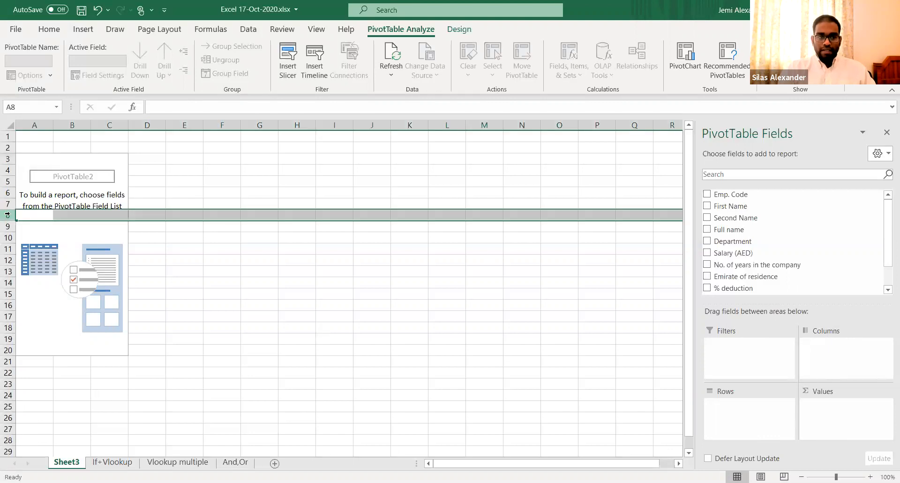
pyautogui.click(7, 305)
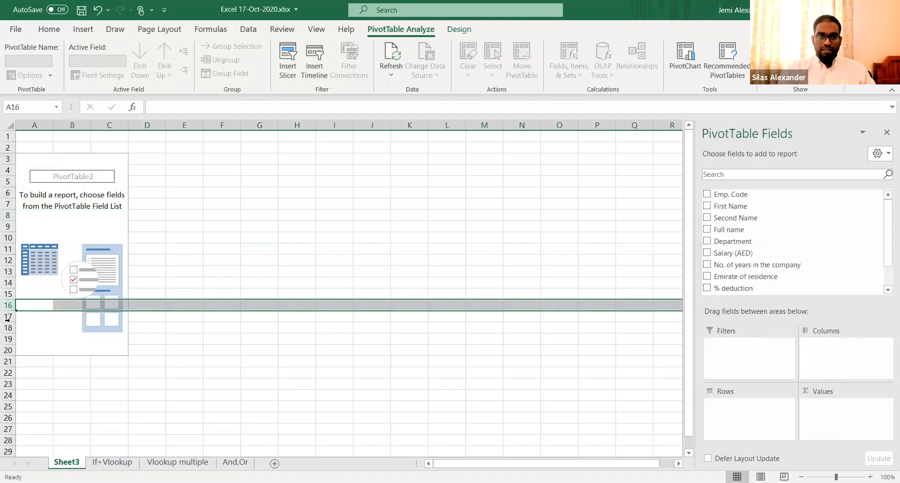
pyautogui.click(7, 350)
pyautogui.click(385, 272)
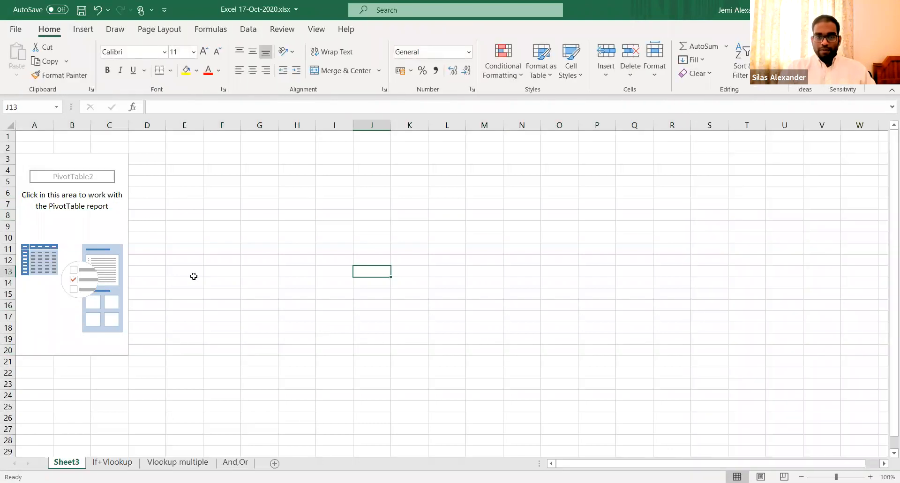
pyautogui.click(115, 258)
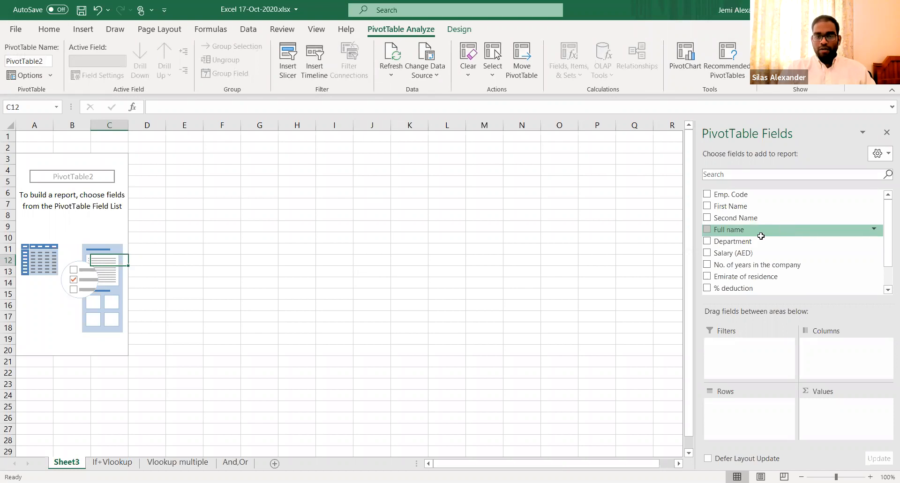
# - Check the source table on If+Vlookup, and summarise salaries in the Sheet3 PivotTable with Department as rows and Salary (AED) as values
pyautogui.click(119, 464)
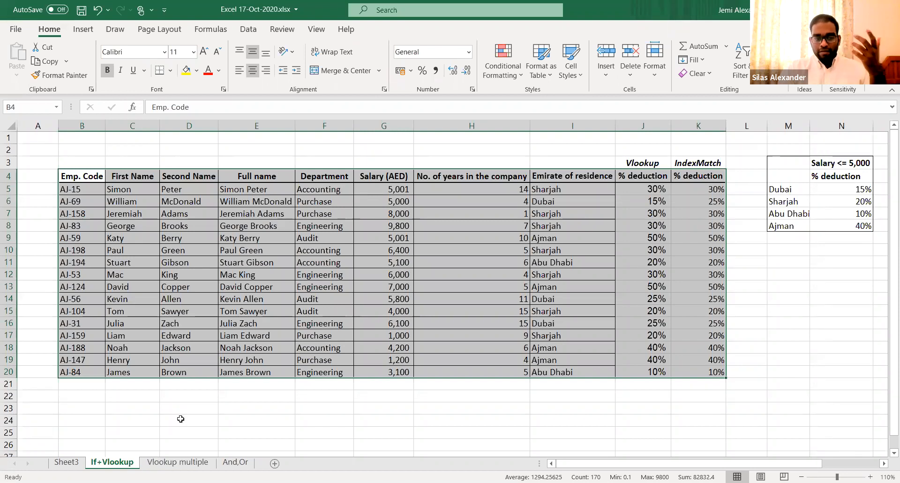
pyautogui.click(66, 462)
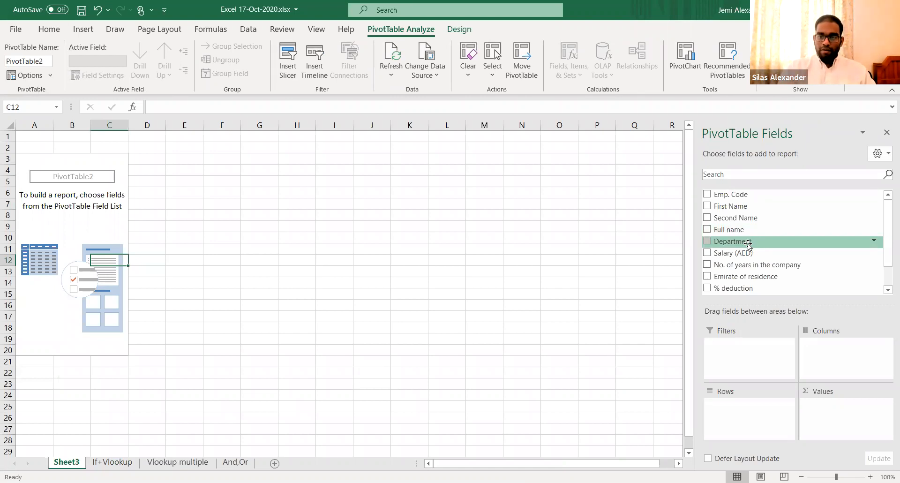
pyautogui.moveTo(746, 243); pyautogui.dragTo(753, 412)
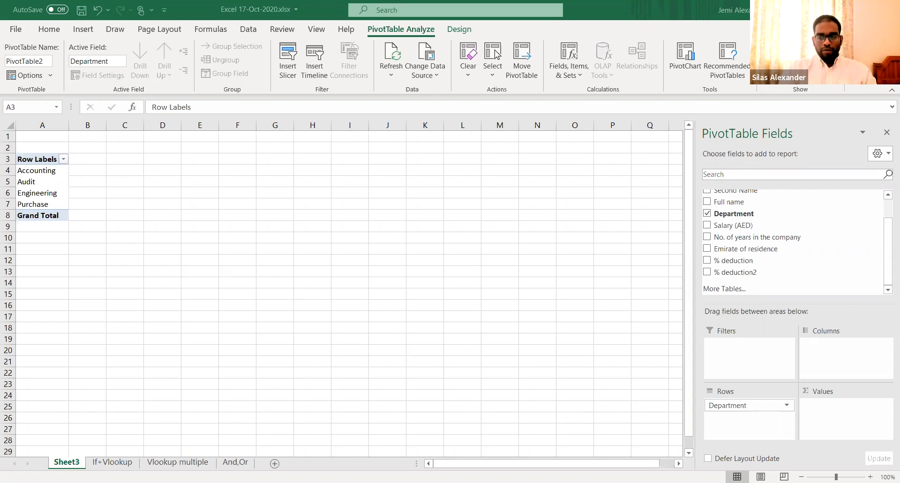
pyautogui.keyDown('ctrl'); pyautogui.scroll(8, 342, 288); pyautogui.keyUp('ctrl')
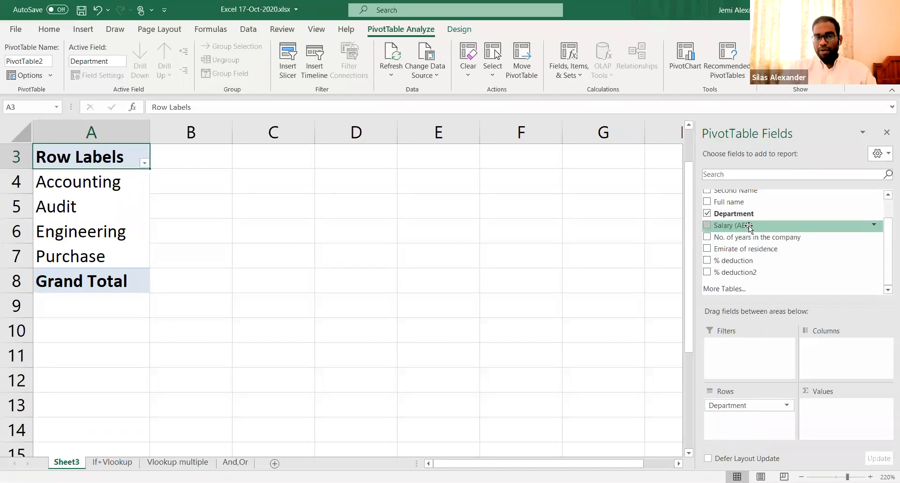
pyautogui.moveTo(748, 226); pyautogui.dragTo(840, 409)
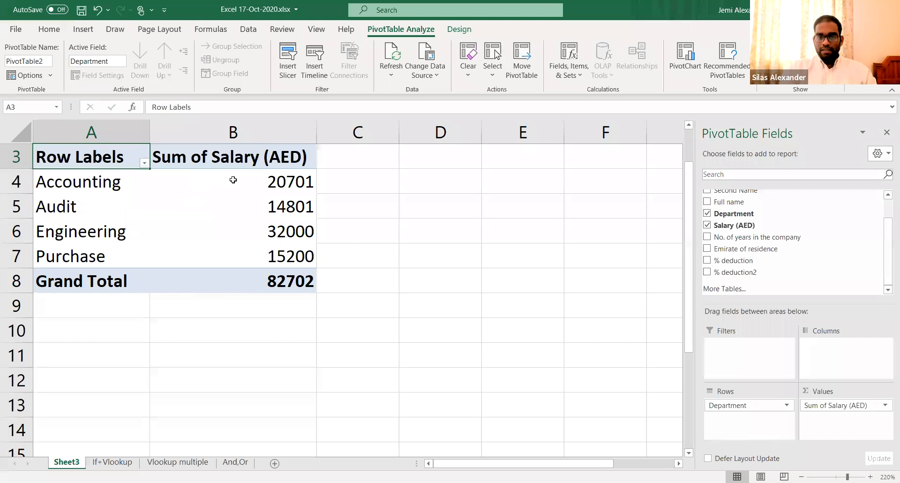
pyautogui.moveTo(246, 244)
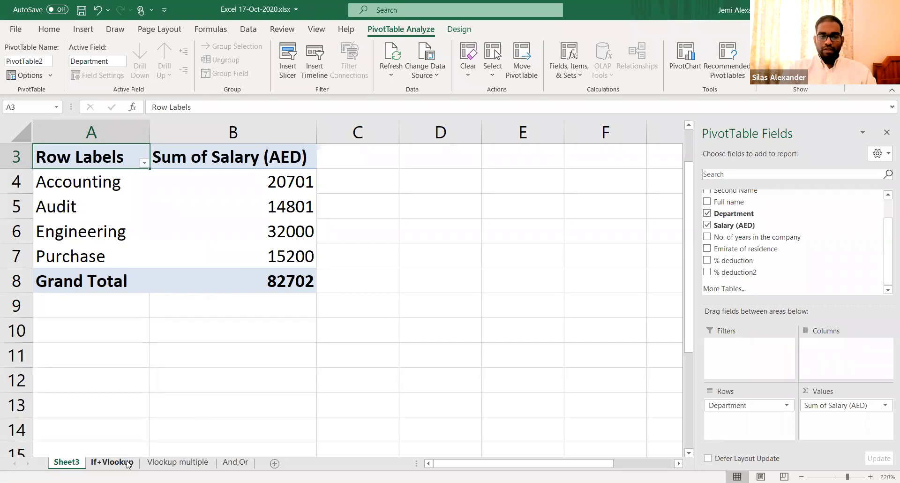
# - Cross-check the salary total on If+Vlookup with a temporary bold AutoSum in G21, and delete it
pyautogui.click(112, 462)
pyautogui.hotkey('ctrl', 'Down')
pyautogui.press('Down')
pyautogui.hotkey('alt', '=')
pyautogui.hotkey('ctrl', 'Return')
pyautogui.hotkey('ctrl', 'b')
pyautogui.press('Delete')
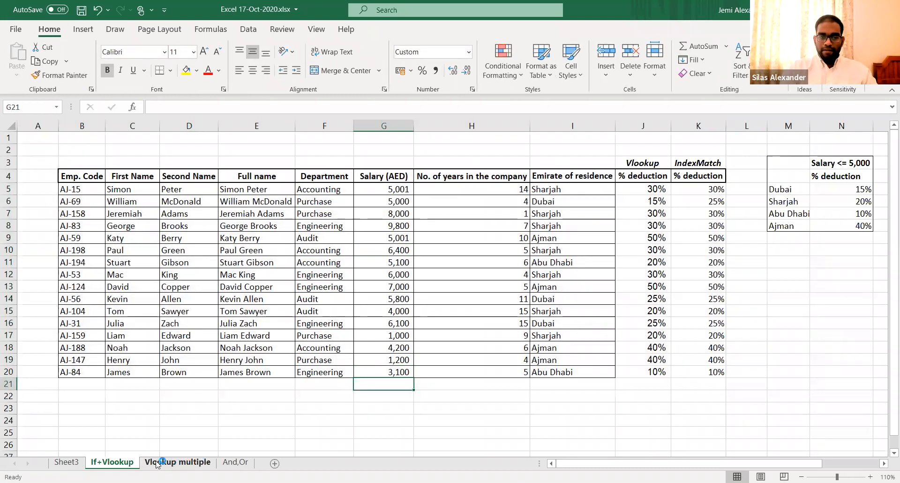
# - Return to Sheet3 and empty the PivotTable by removing Sum of Salary (AED) from Values and Department from Rows
pyautogui.click(66, 462)
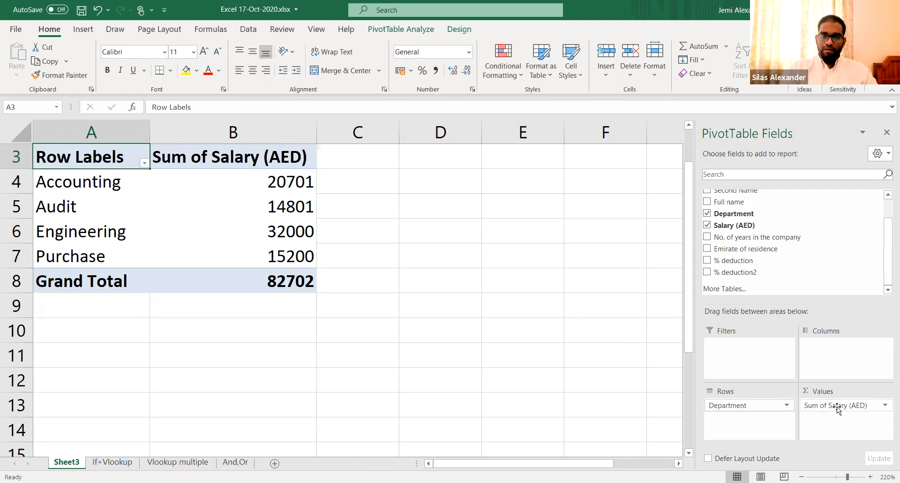
pyautogui.moveTo(837, 407); pyautogui.dragTo(797, 280)
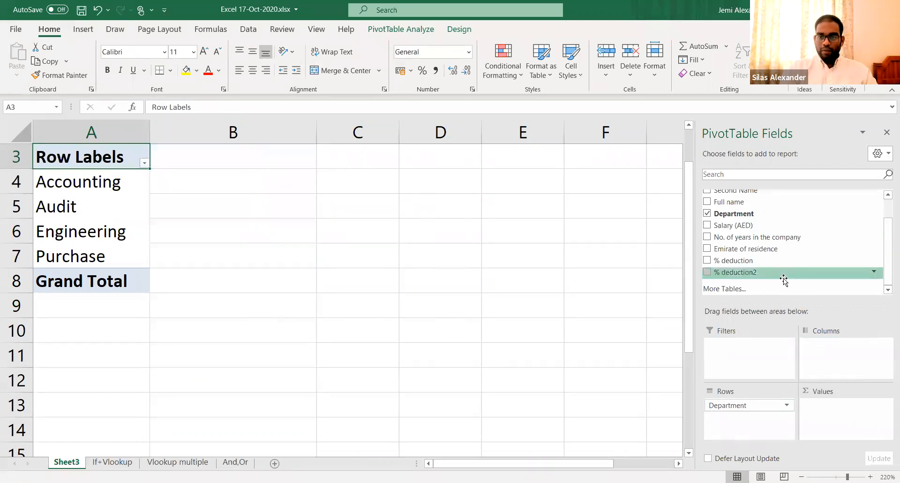
pyautogui.moveTo(756, 404); pyautogui.dragTo(758, 237)
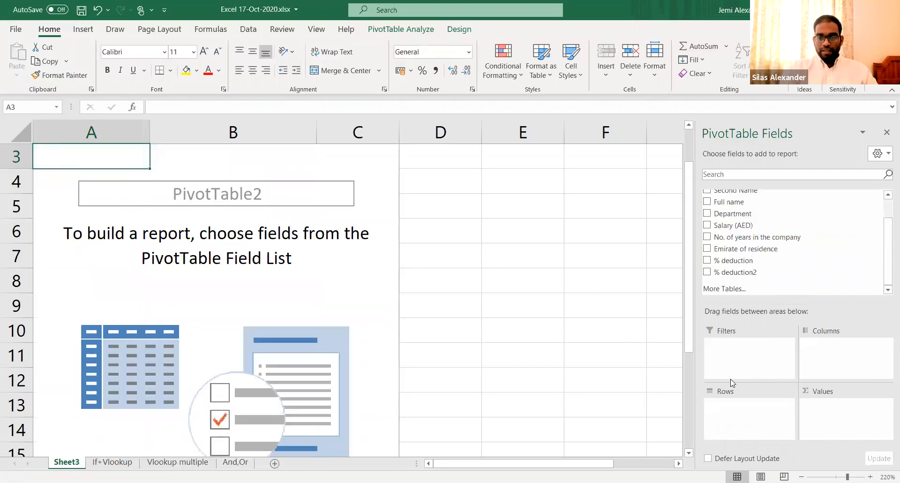
# - Build the PivotTable with Department as the row field and Salary (AED) summed as the value field
pyautogui.click(802, 476)
pyautogui.click(802, 476)
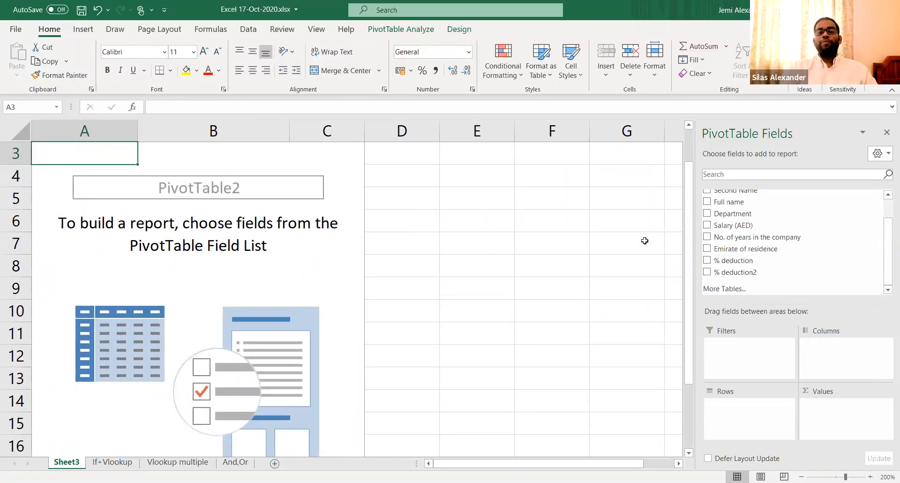
pyautogui.moveTo(730, 216); pyautogui.dragTo(754, 410)
pyautogui.moveTo(747, 222); pyautogui.dragTo(829, 409)
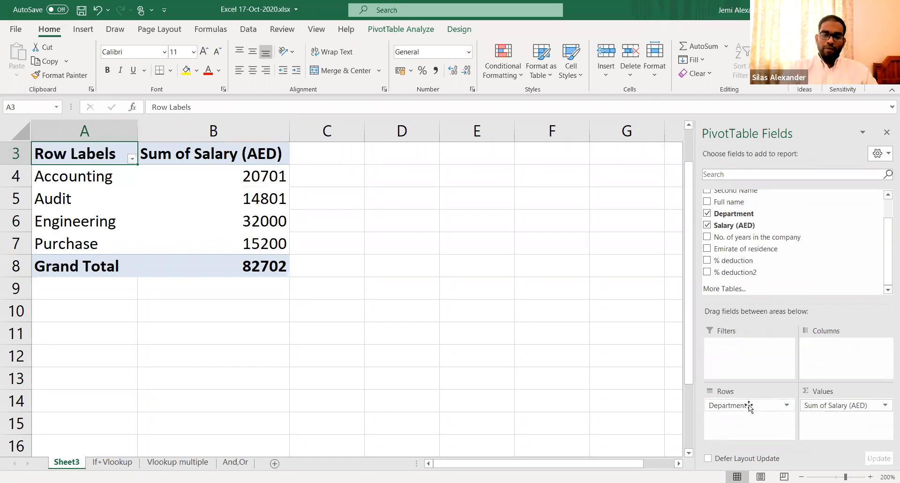
# - Try Department as the PivotTable's column field, then return it to the row field
pyautogui.moveTo(749, 404); pyautogui.dragTo(850, 351)
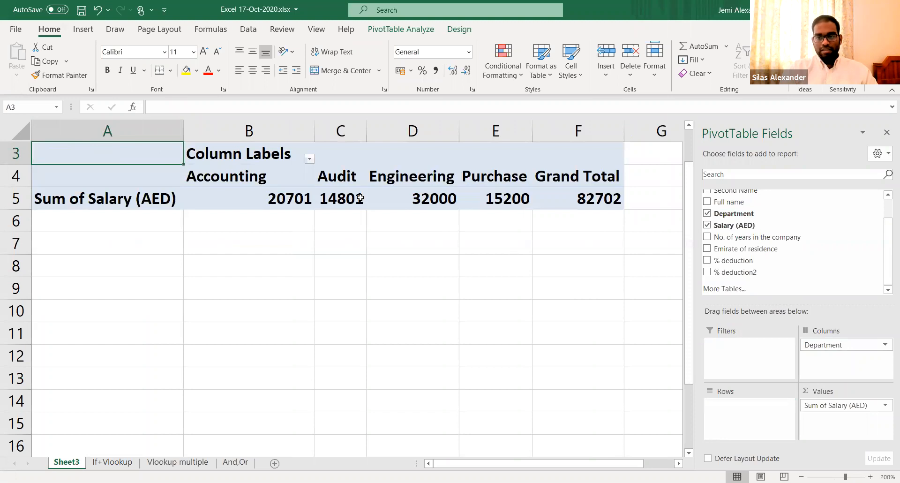
pyautogui.moveTo(360, 198)
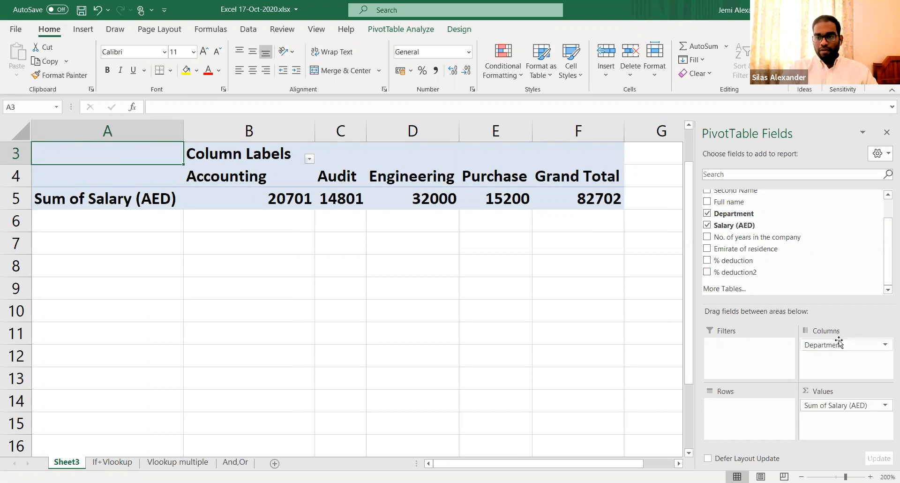
pyautogui.moveTo(839, 341); pyautogui.dragTo(758, 417)
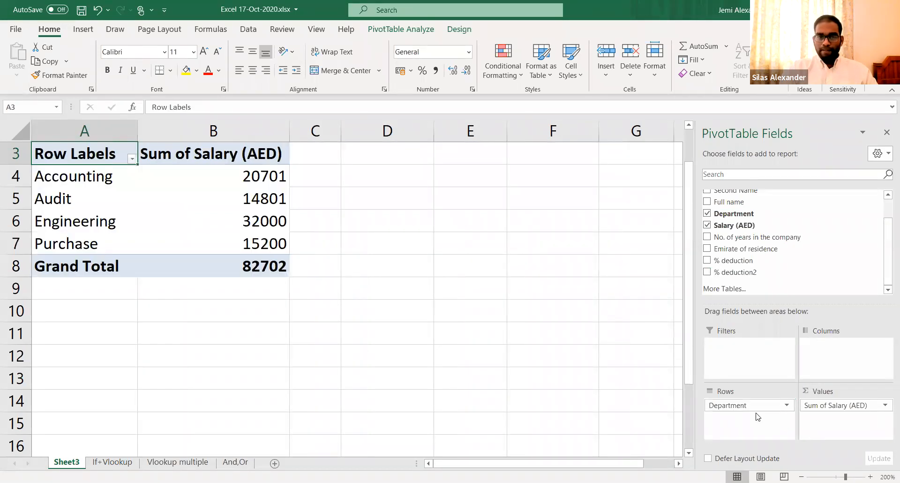
# - Review the Emirate of residence data on If+Vlookup, and add that field to the Sheet3 PivotTable as columns
pyautogui.click(120, 463)
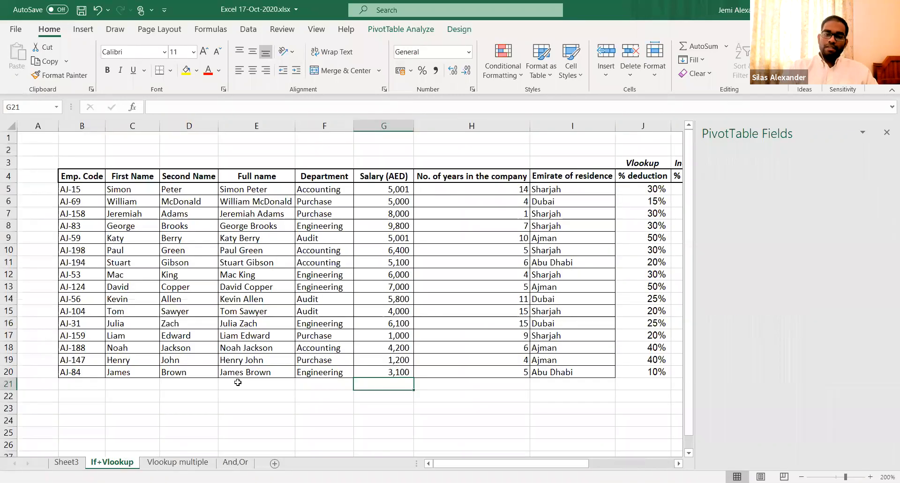
pyautogui.click(534, 276)
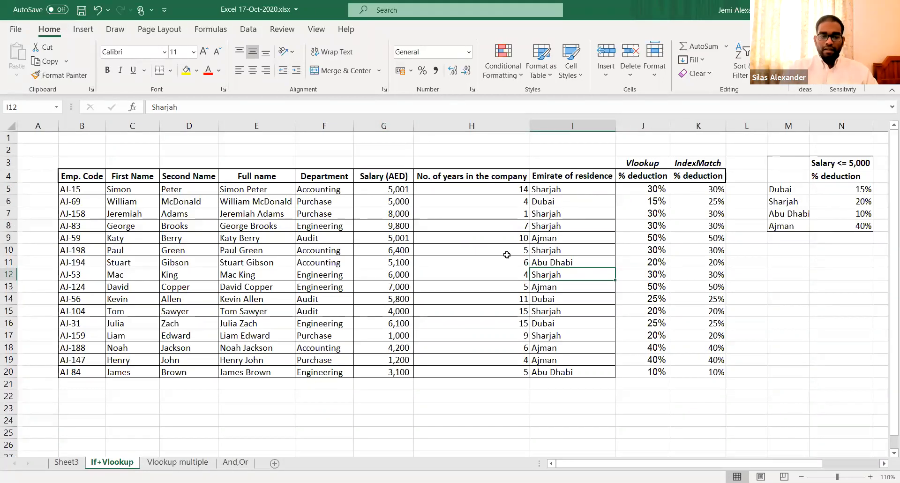
pyautogui.click(66, 462)
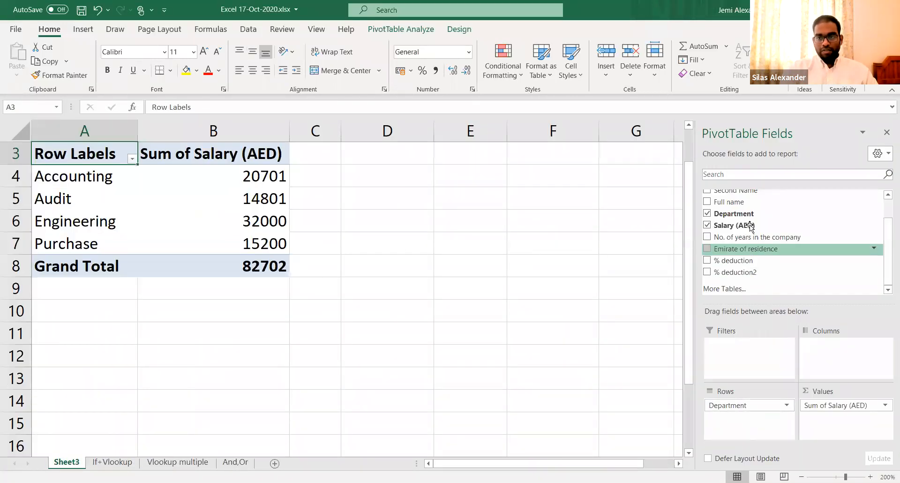
pyautogui.moveTo(752, 246); pyautogui.dragTo(845, 347)
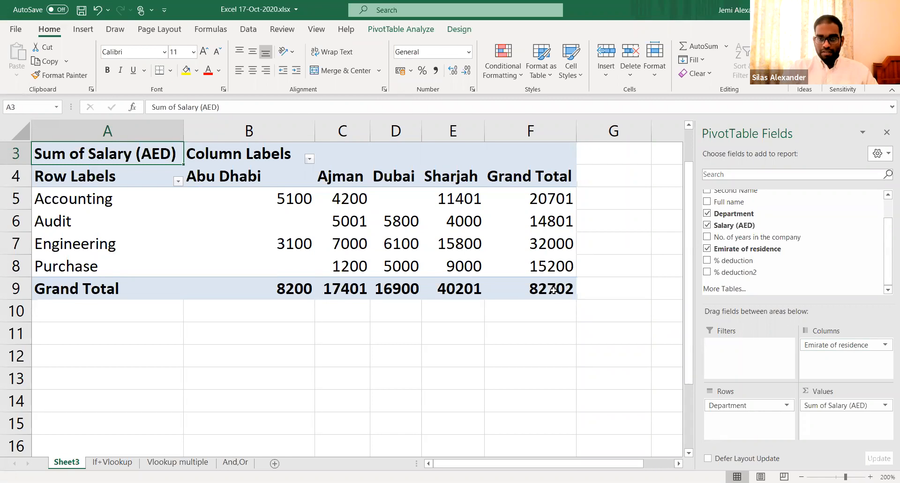
pyautogui.moveTo(553, 289)
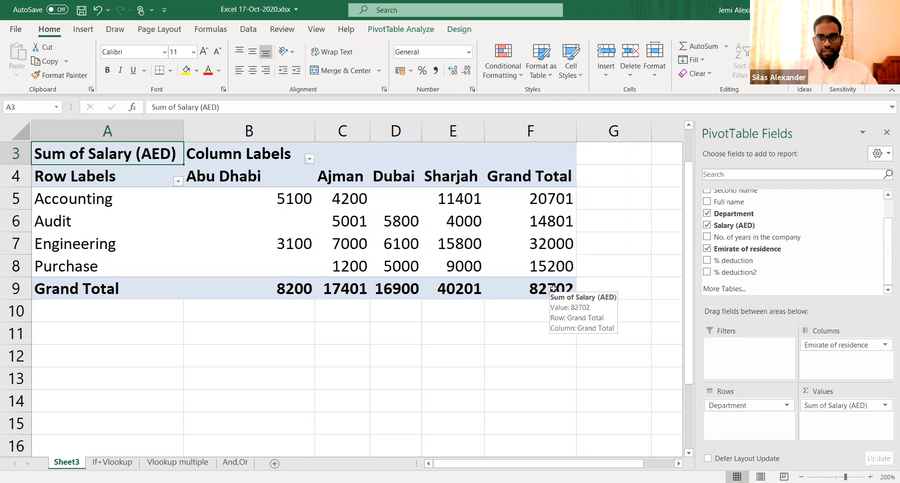
# - Examine the department-by-emirate salary figures, including Accounting in Abu Dhabi, Engineering in Sharjah and Purchase in Dubai
pyautogui.click(653, 252)
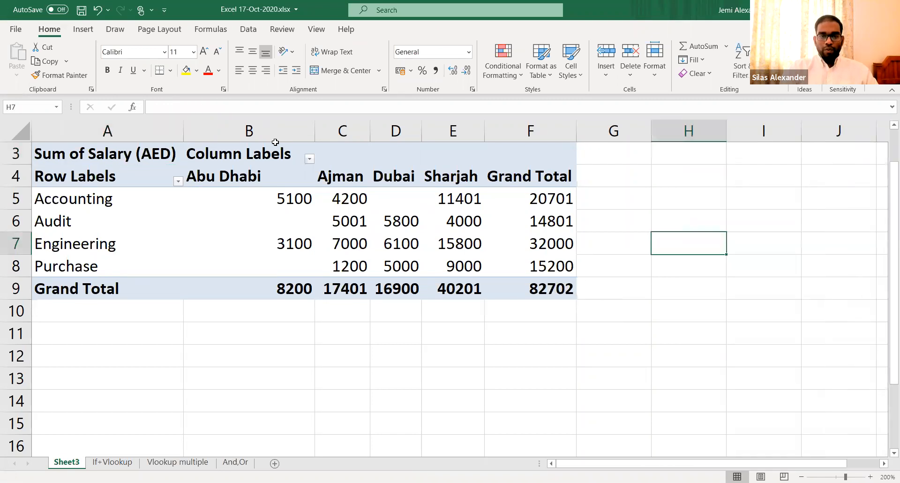
pyautogui.click(289, 198)
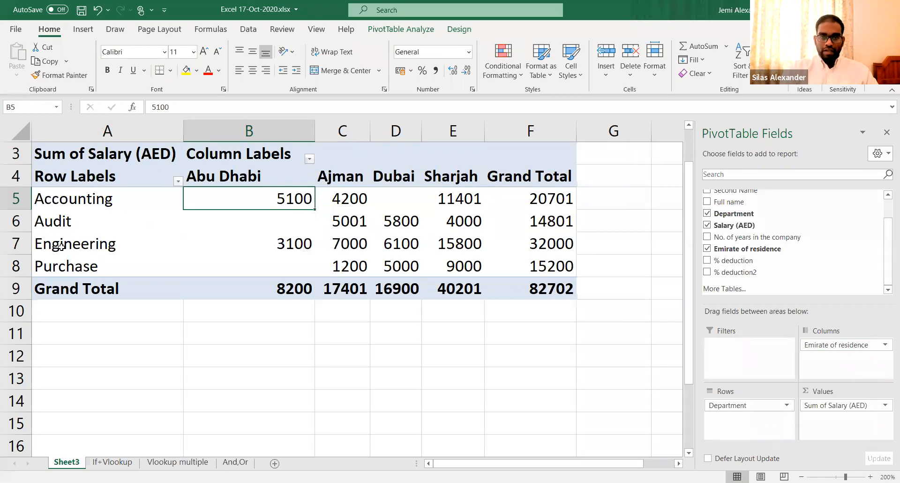
pyautogui.click(457, 247)
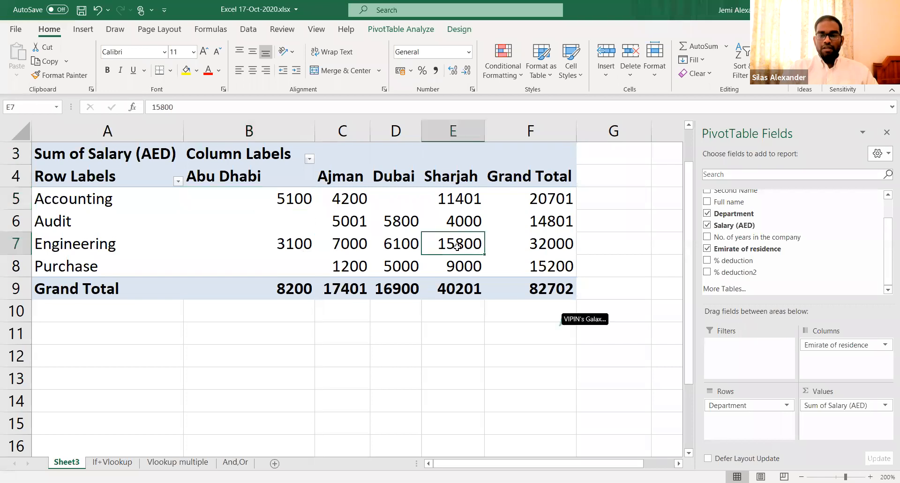
pyautogui.moveTo(479, 244)
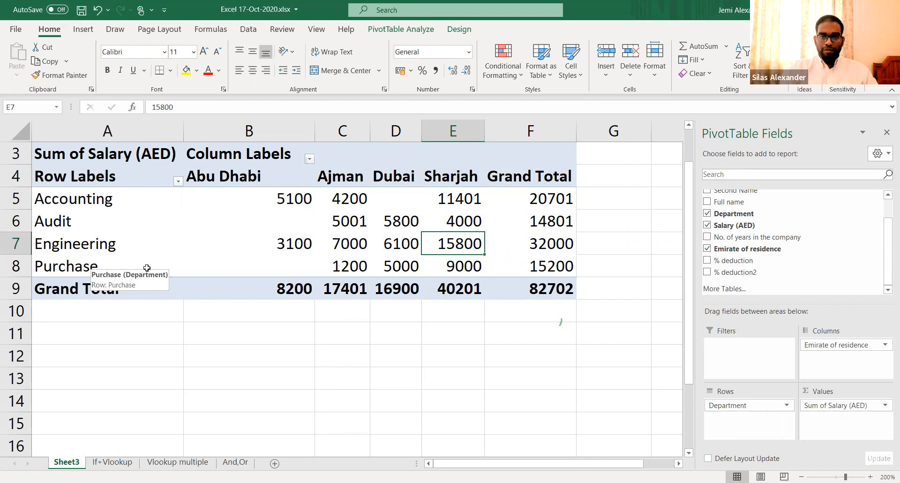
pyautogui.click(407, 272)
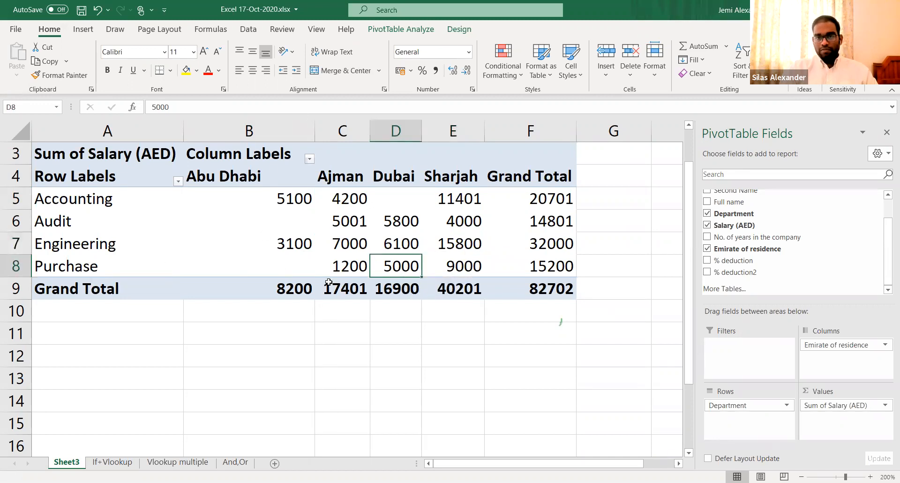
pyautogui.moveTo(407, 236)
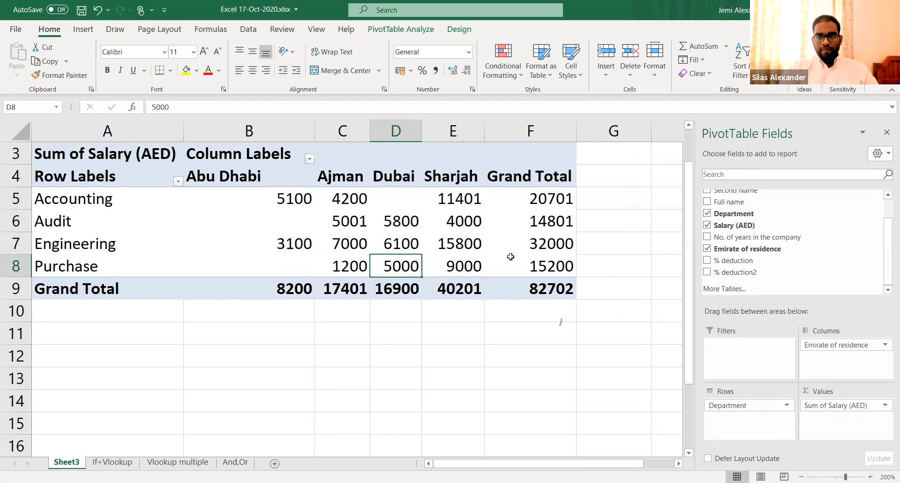
pyautogui.moveTo(511, 257)
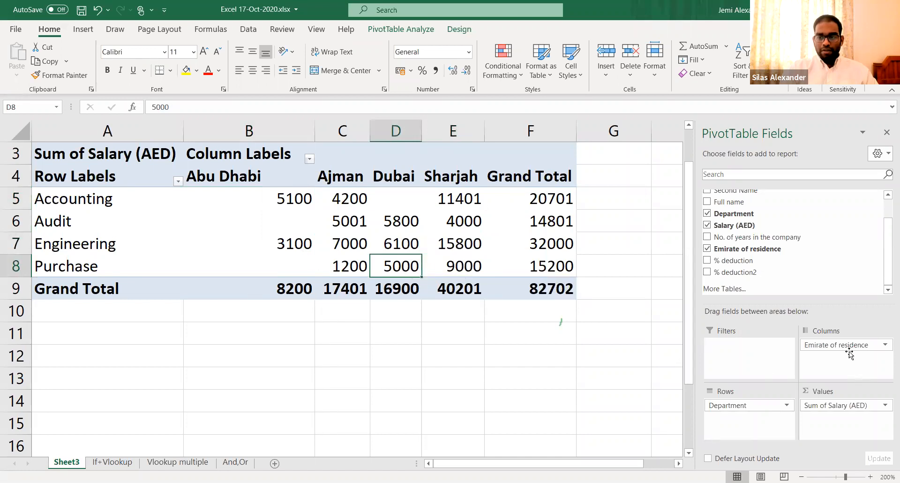
# - Swap the PivotTable layout so Emirate of residence is the row field and Department is the column field, and review the totals
pyautogui.moveTo(843, 347); pyautogui.dragTo(842, 368)
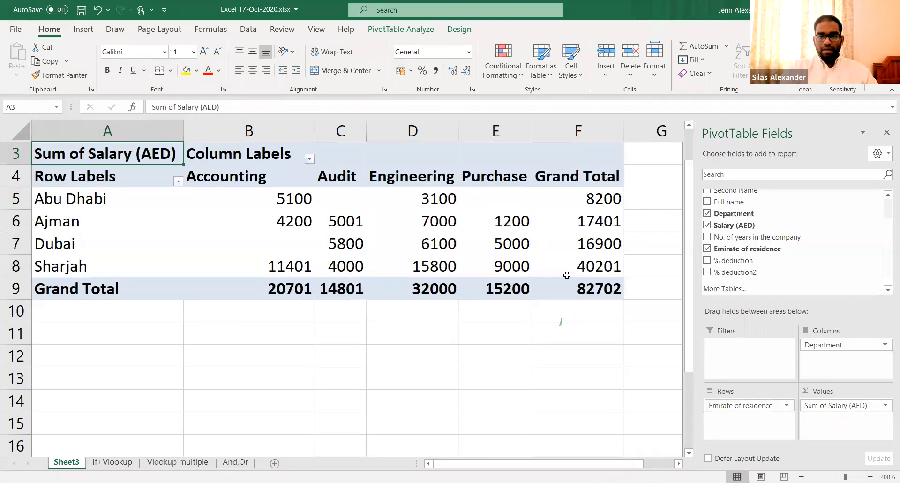
pyautogui.moveTo(567, 275)
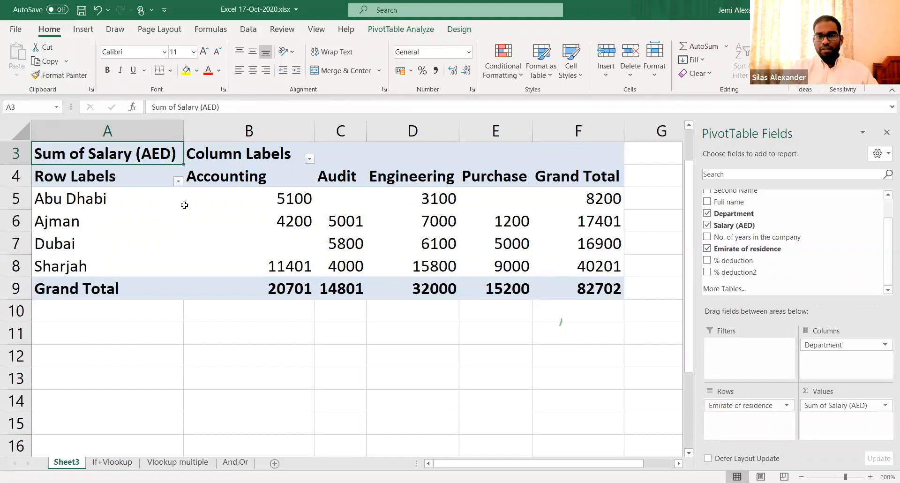
pyautogui.moveTo(307, 202)
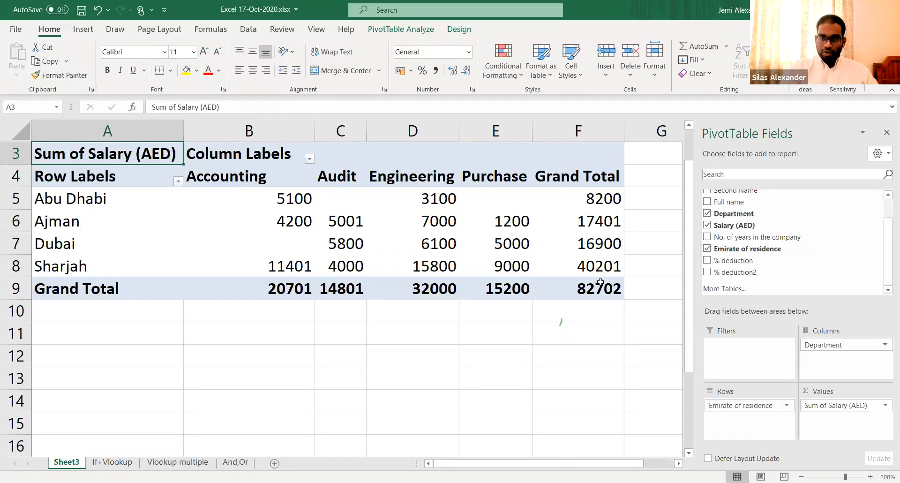
pyautogui.moveTo(602, 291)
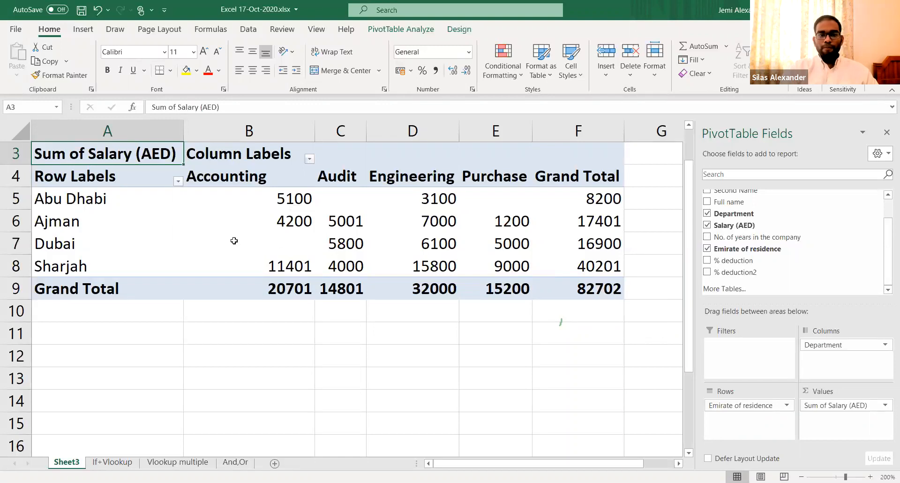
# - Filter the PivotTable's row labels to show only Dubai and review its salary figures
pyautogui.moveTo(234, 240)
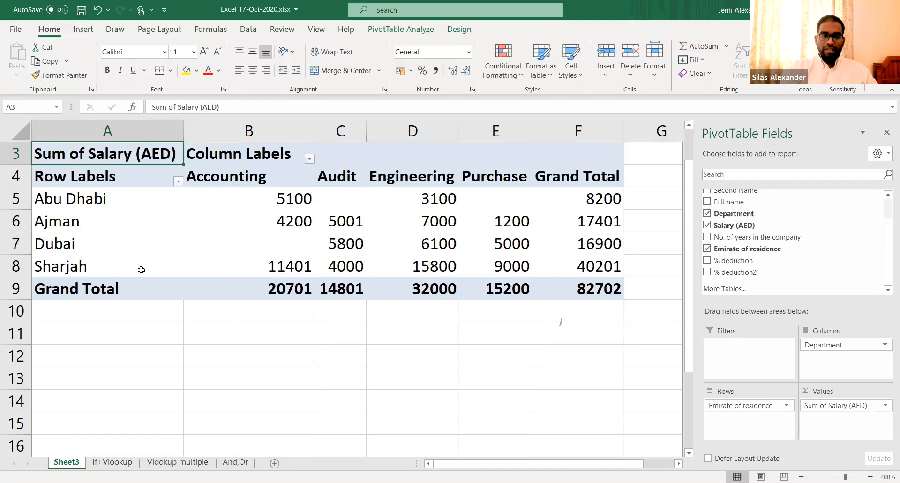
pyautogui.click(177, 181)
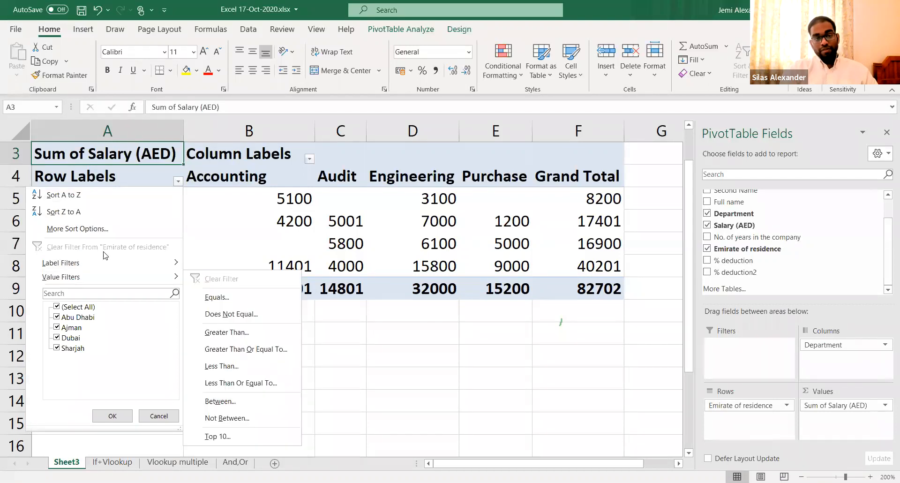
pyautogui.click(57, 307)
pyautogui.click(57, 337)
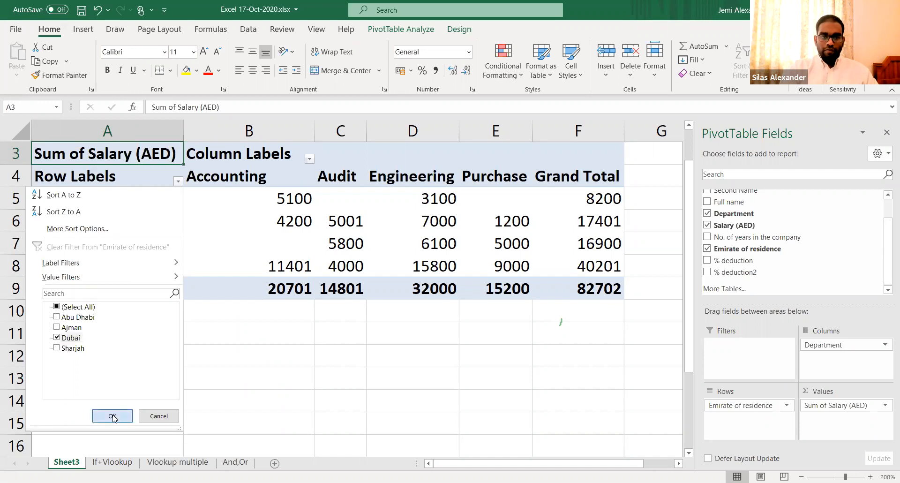
pyautogui.click(116, 202)
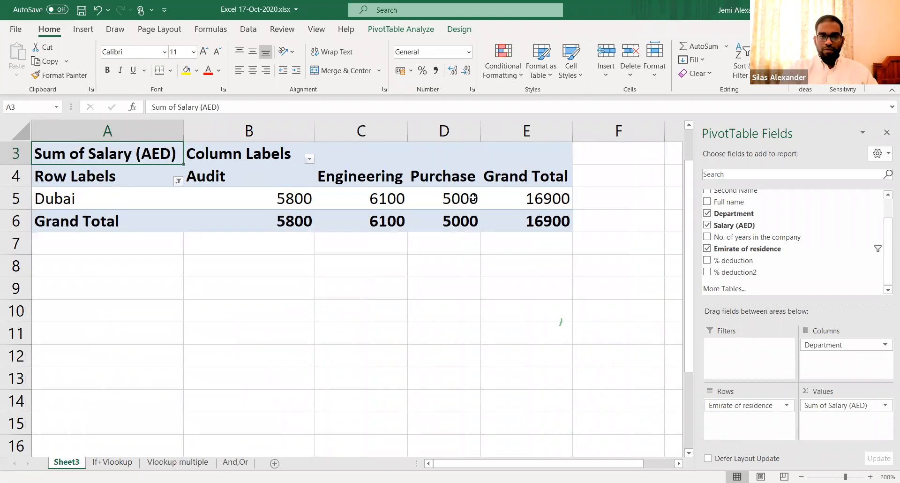
pyautogui.moveTo(253, 187)
# - On If+Vlookup, add filters to the employee table and filter the Department column to Accounting only
pyautogui.click(128, 462)
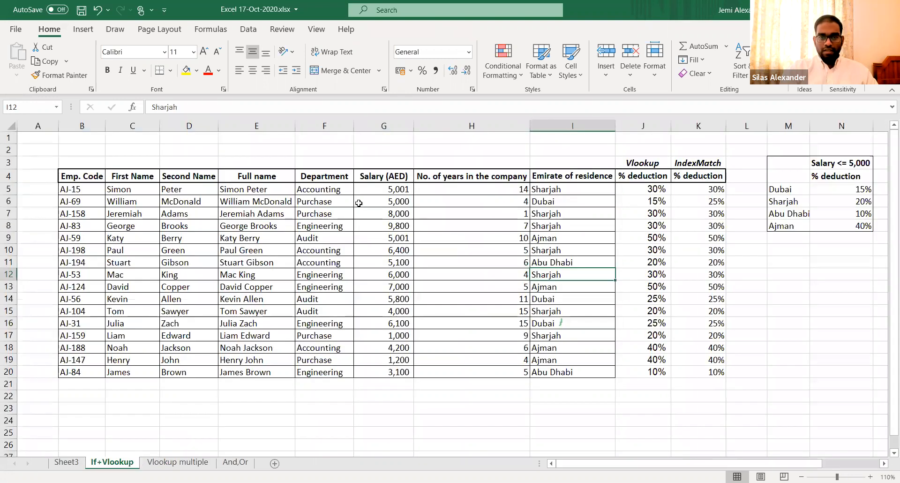
pyautogui.click(347, 189)
pyautogui.press('Up')
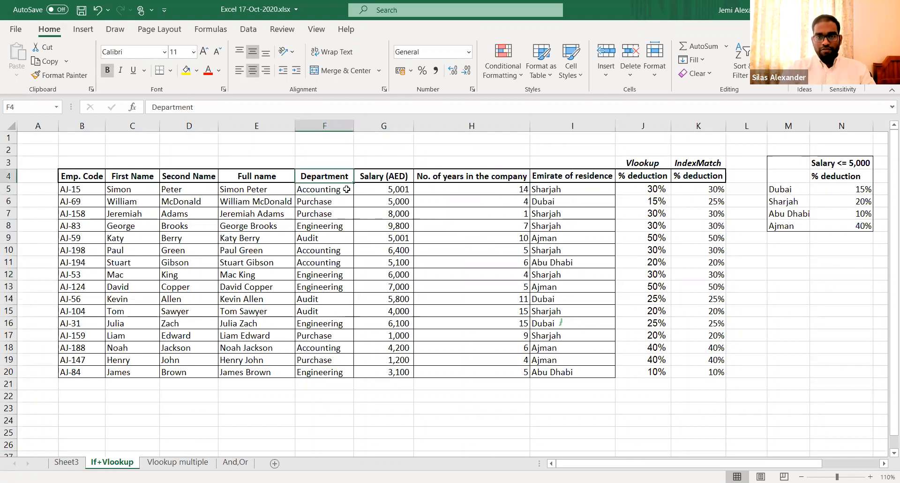
pyautogui.press('Left')
pyautogui.press('Right')
pyautogui.hotkey('ctrl', 'shift', 'l')
pyautogui.hotkey('alt', 'Down')
pyautogui.press('space')
pyautogui.press('Down')
pyautogui.press('space')
pyautogui.press('Tab')
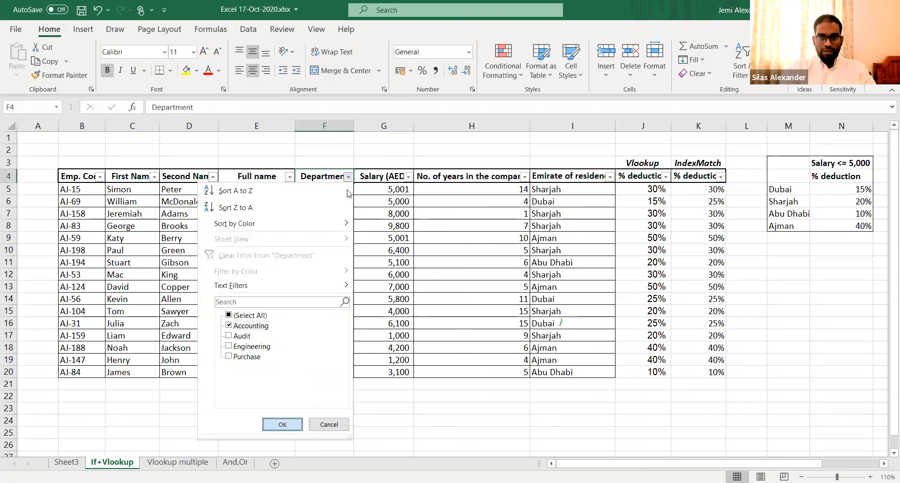
pyautogui.press('Return')
pyautogui.press('Down')
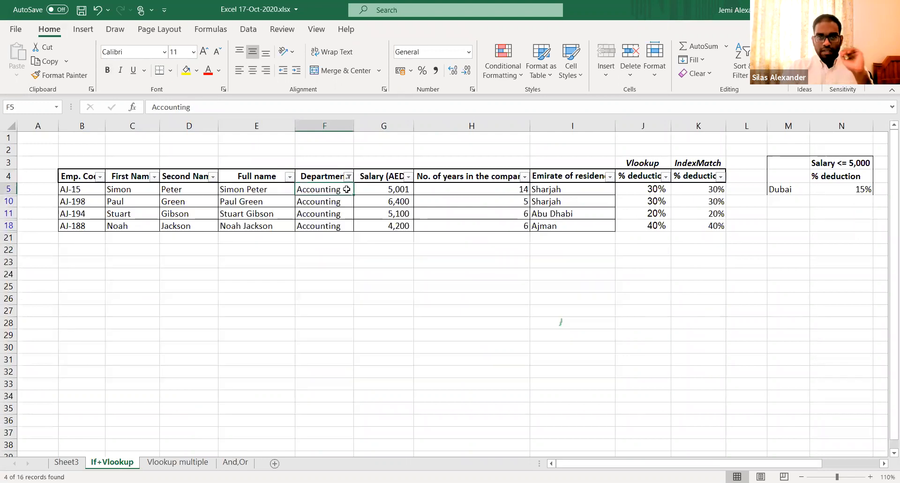
# - Review the salaries and emirates of residence of the filtered Accounting employees, and remove the table's filters
pyautogui.press('Right')
pyautogui.press('Right')
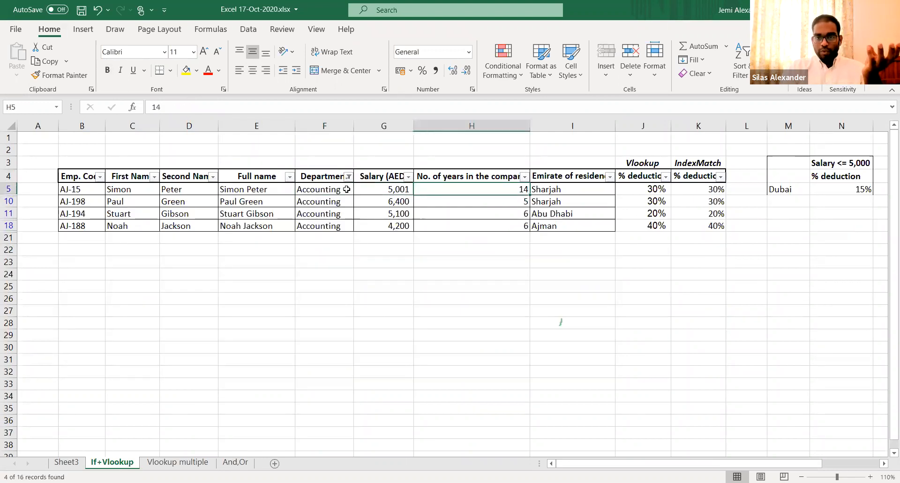
pyautogui.press('Left')
pyautogui.press('Left')
pyautogui.press('Right')
pyautogui.press('Right')
pyautogui.press('Right')
pyautogui.press('Down')
pyautogui.press('Down')
pyautogui.press('Down')
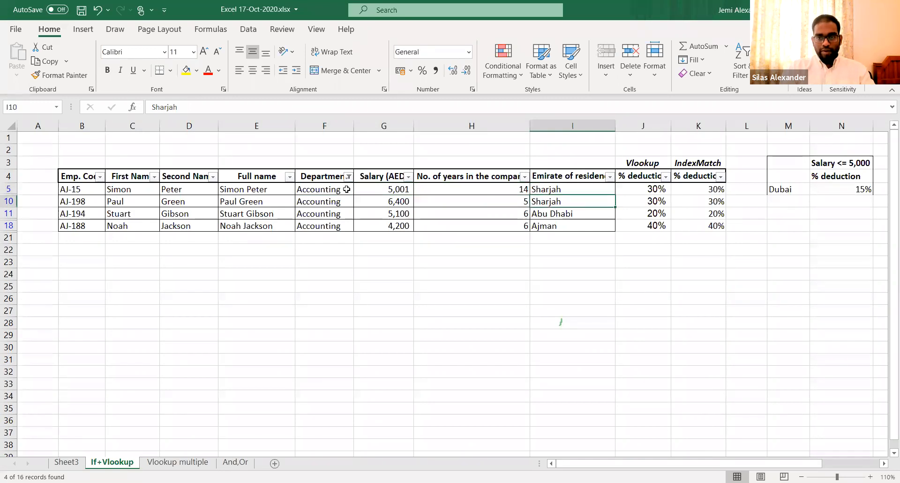
pyautogui.hotkey('ctrl', 'shift', 'l')
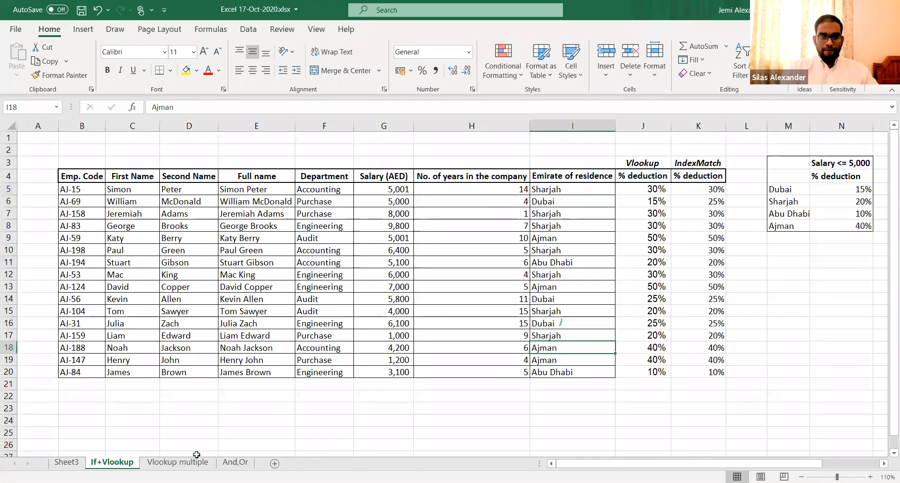
# - Review the Dubai row by department in the Sheet3 PivotTable, and reset the row filter to all emirates
pyautogui.click(177, 462)
pyautogui.click(77, 462)
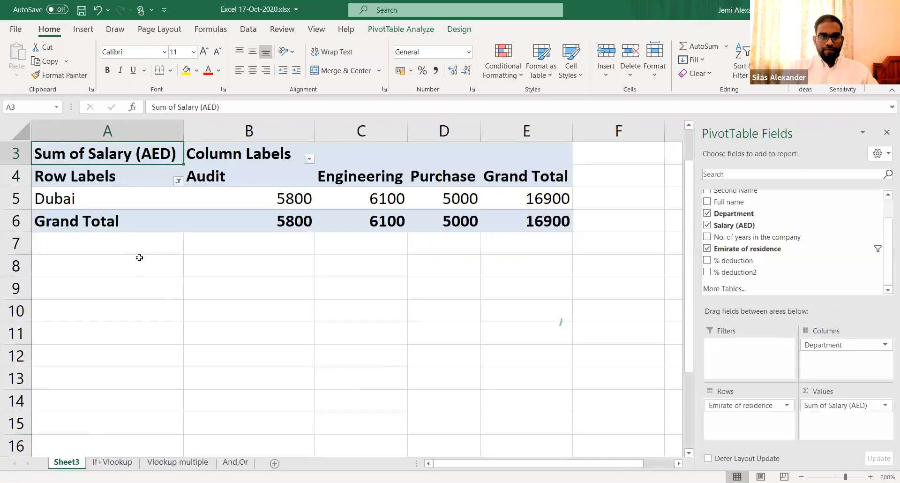
pyautogui.click(130, 201)
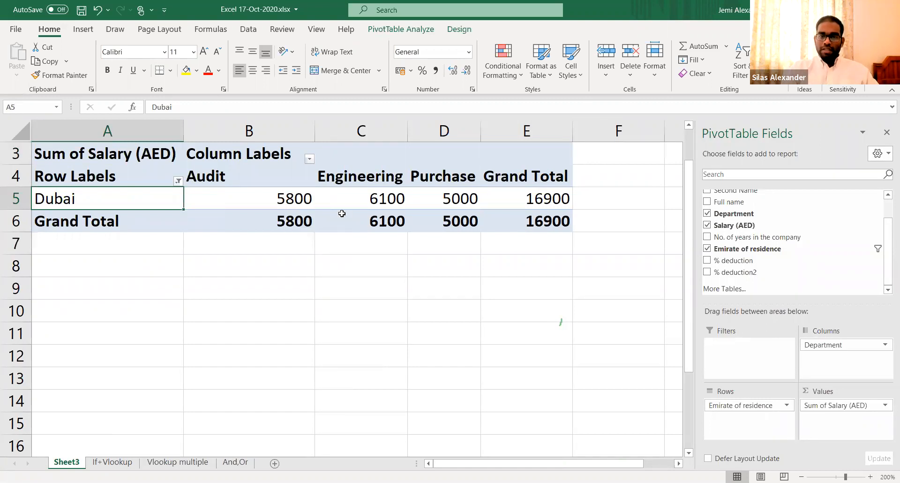
pyautogui.moveTo(386, 212)
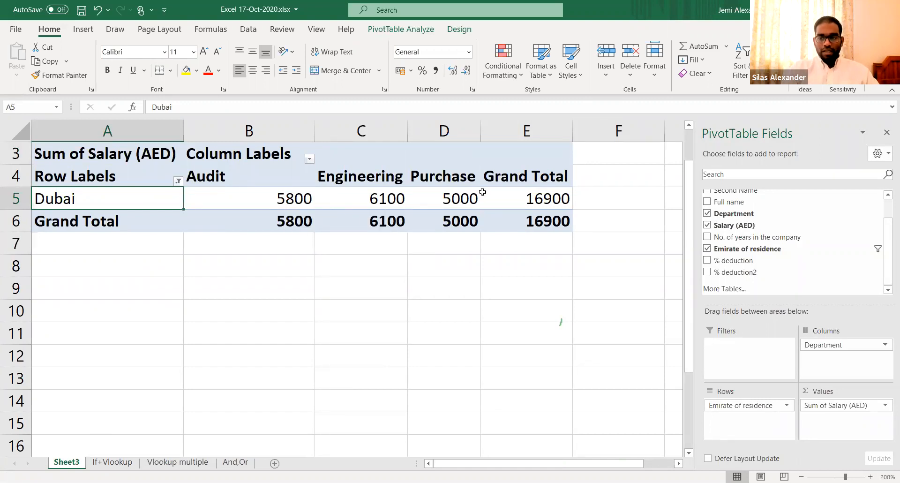
pyautogui.moveTo(484, 191)
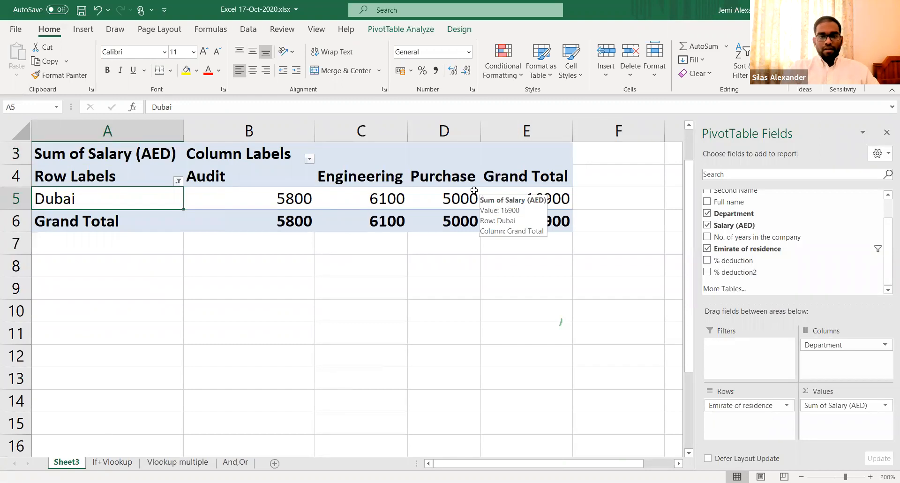
pyautogui.click(178, 183)
pyautogui.click(57, 307)
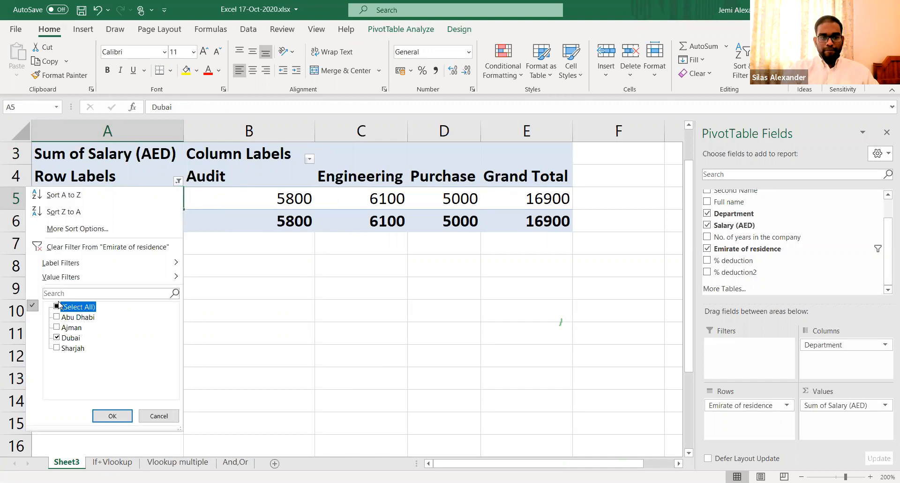
pyautogui.click(113, 417)
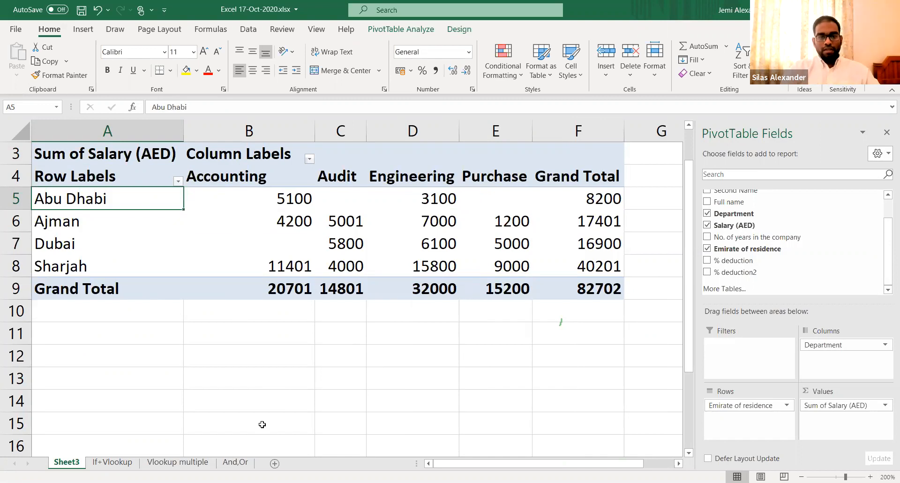
# - Start a new employee record in row 21 of If+Vlookup with the employee code, first name and second name
pyautogui.click(112, 463)
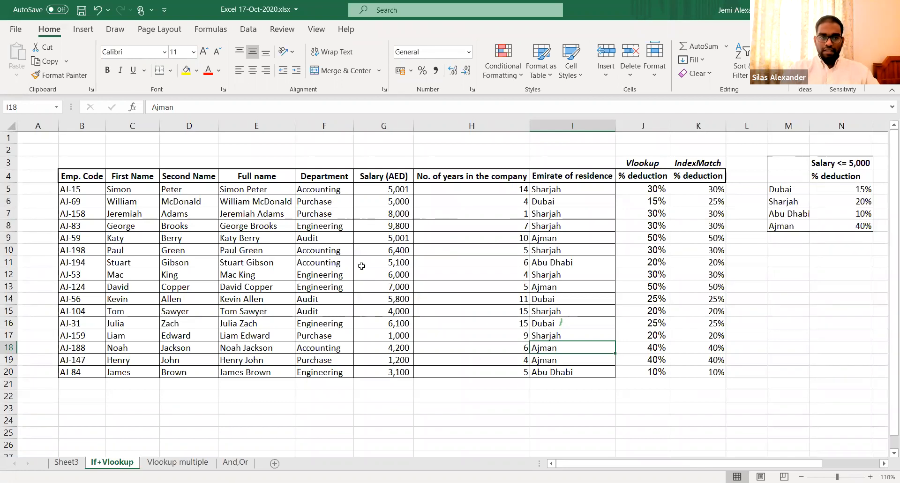
pyautogui.click(73, 176)
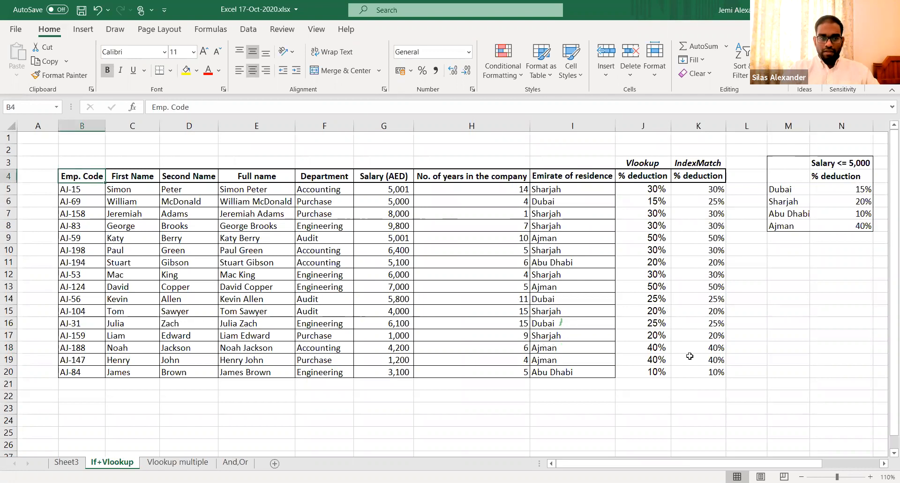
pyautogui.click(700, 371)
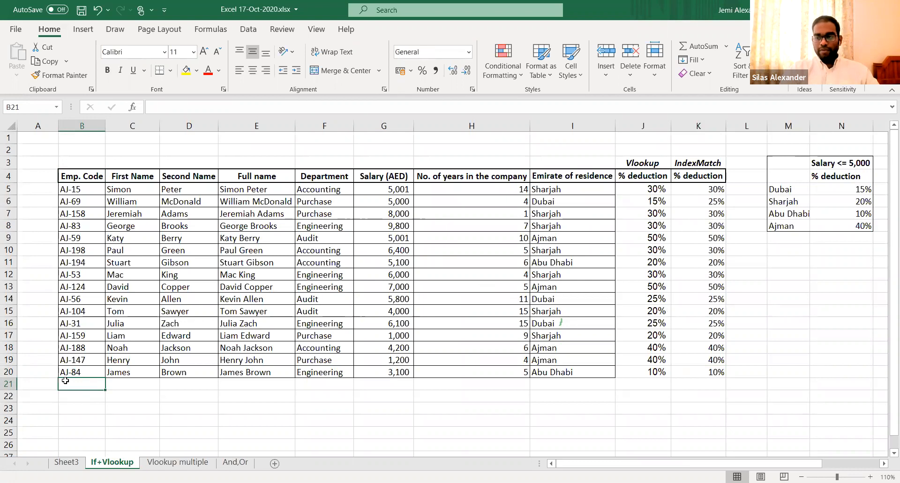
pyautogui.write('A')
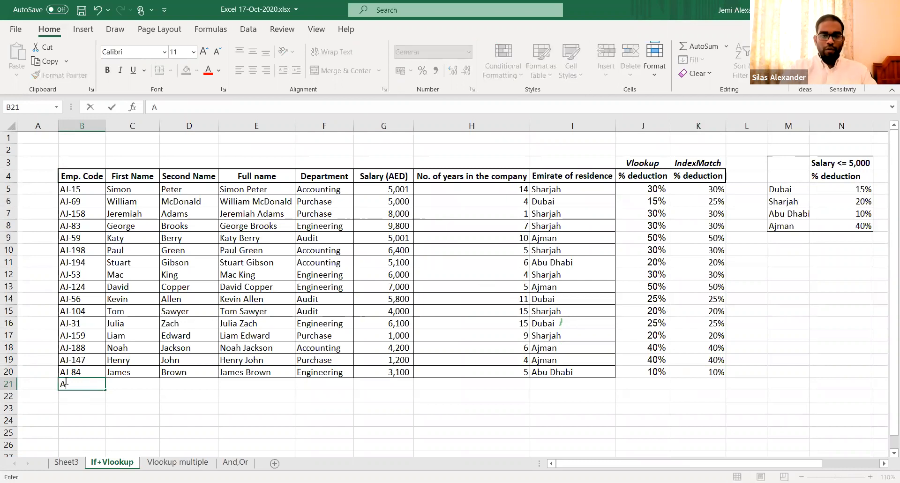
pyautogui.write('J-9')
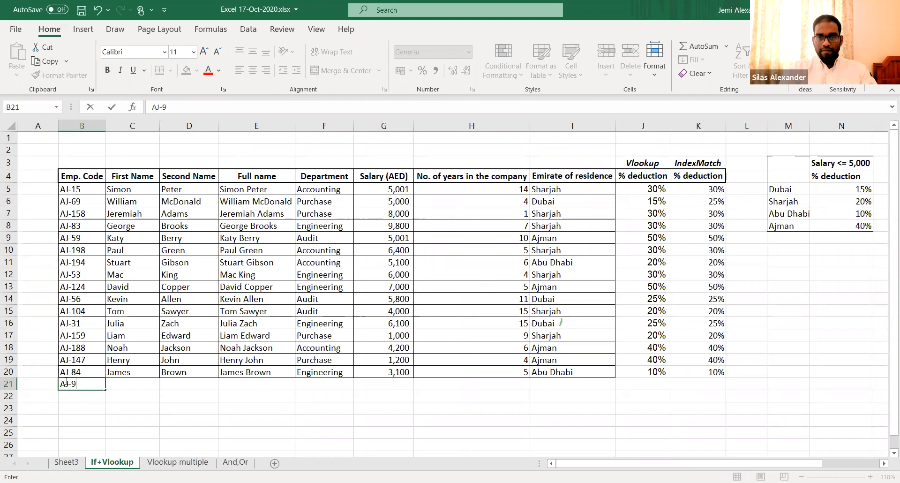
pyautogui.press('Tab')
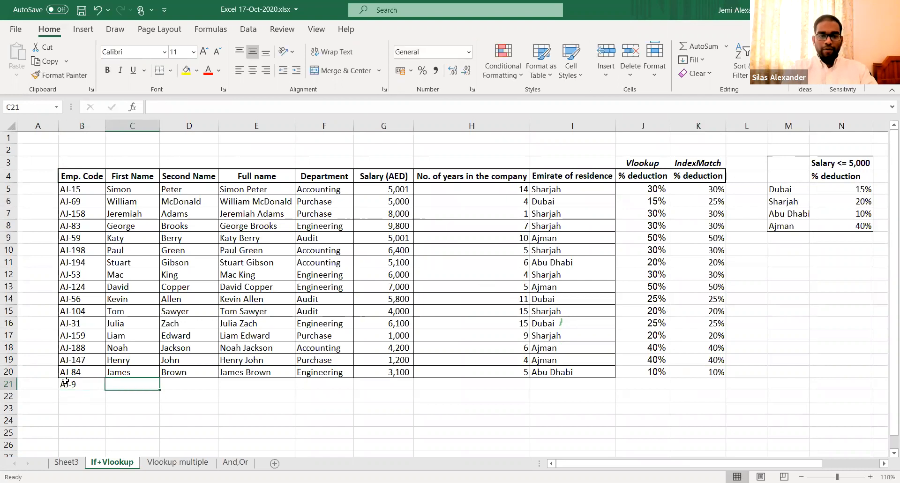
pyautogui.write('William')
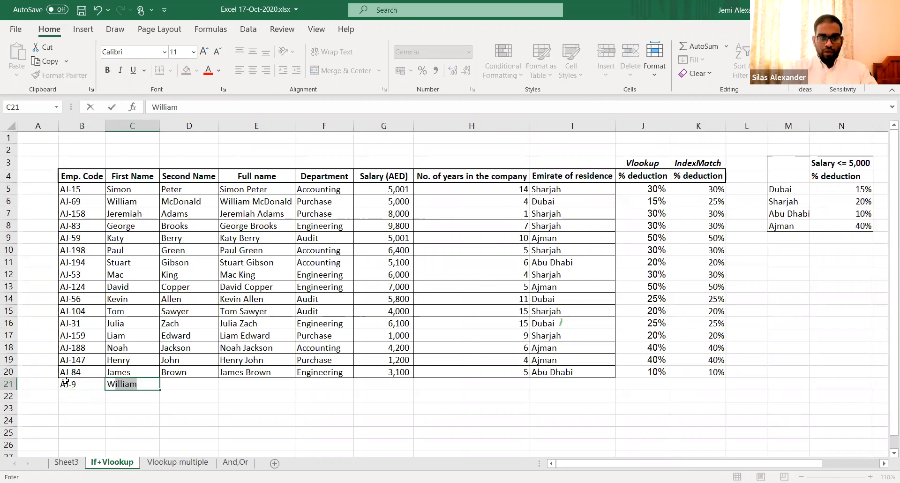
pyautogui.press('Tab')
pyautogui.write('Paul')
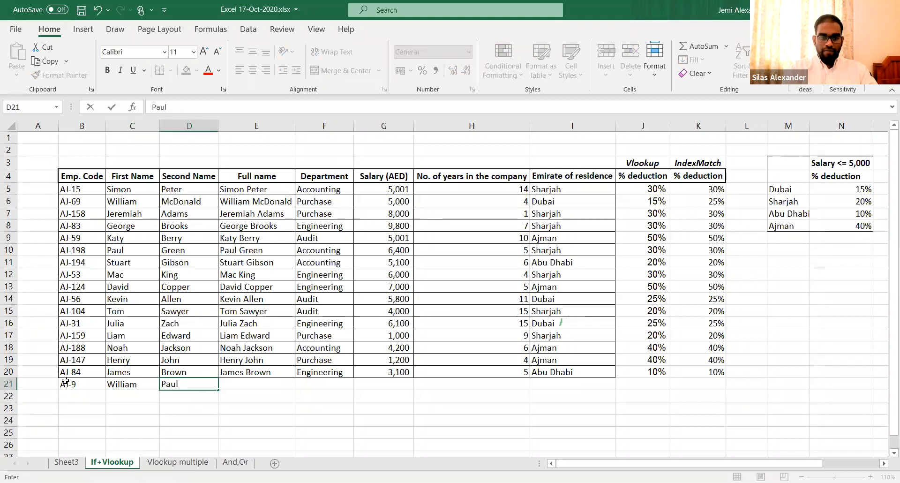
pyautogui.press('Tab')
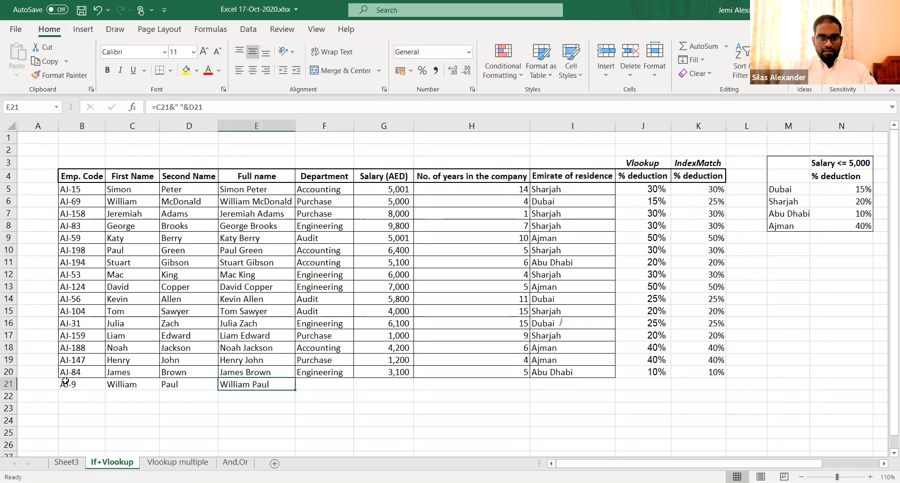
# - Set the new employee's department to Audit and salary to 8900, copying the salary cell's format from the row above
pyautogui.press('Tab')
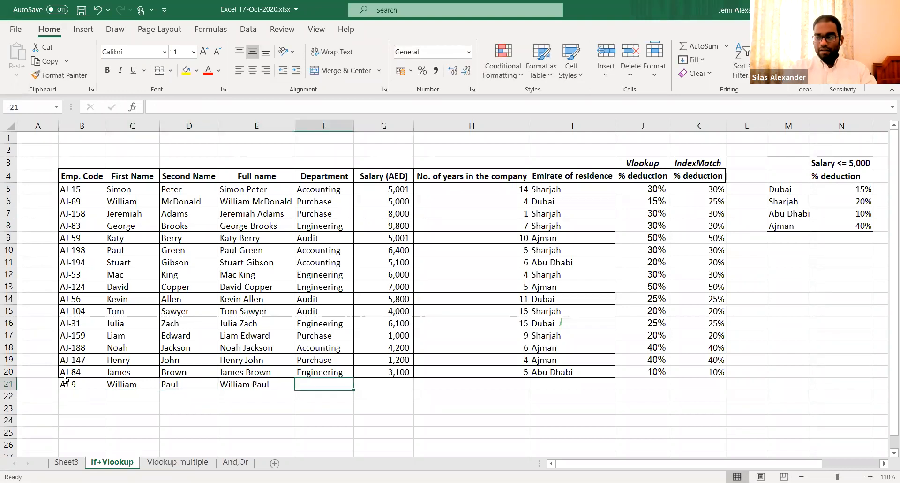
pyautogui.write('Audit')
pyautogui.press('Tab')
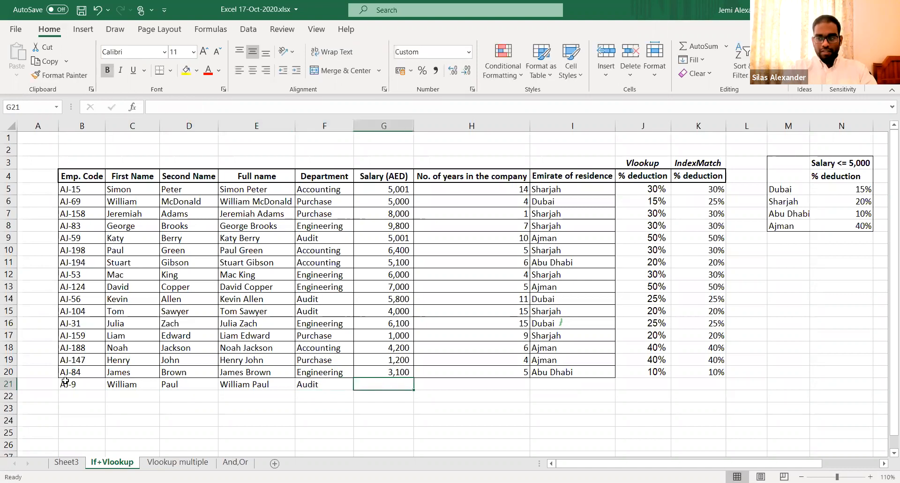
pyautogui.write('8900')
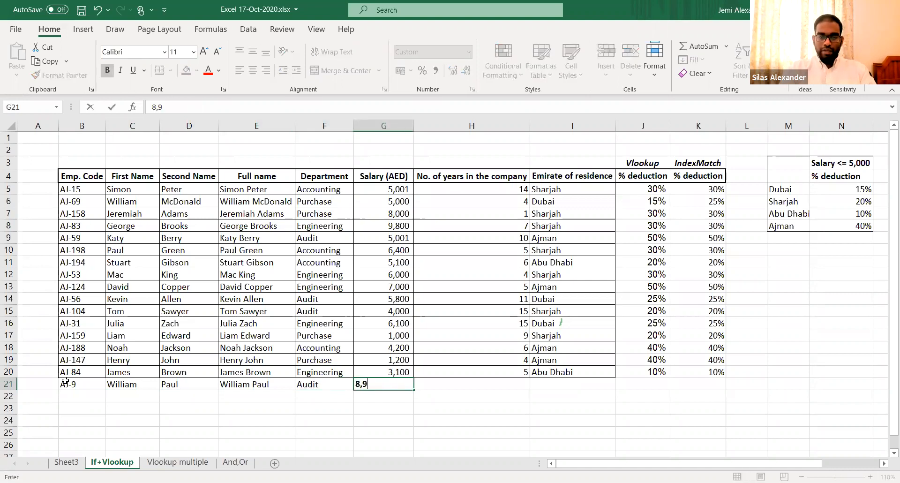
pyautogui.press('Tab')
pyautogui.press('Left')
pyautogui.hotkey('ctrl', 'd')
pyautogui.write('8900')
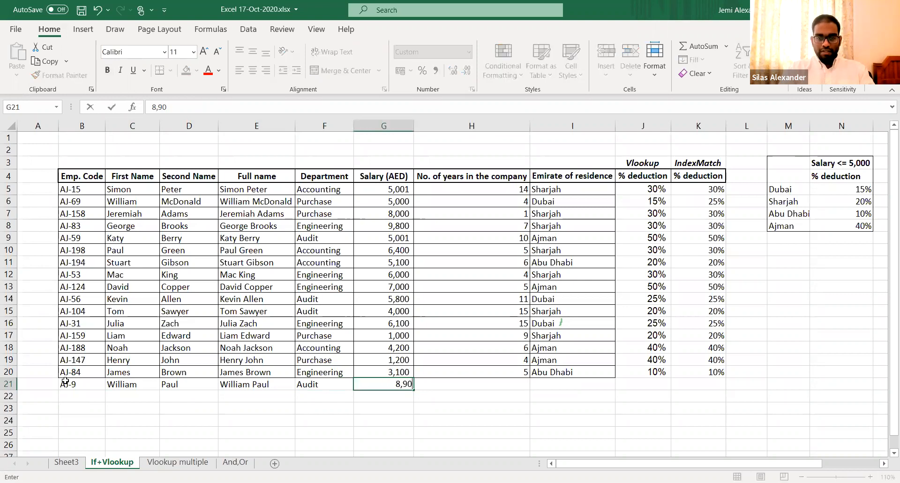
pyautogui.press('Tab')
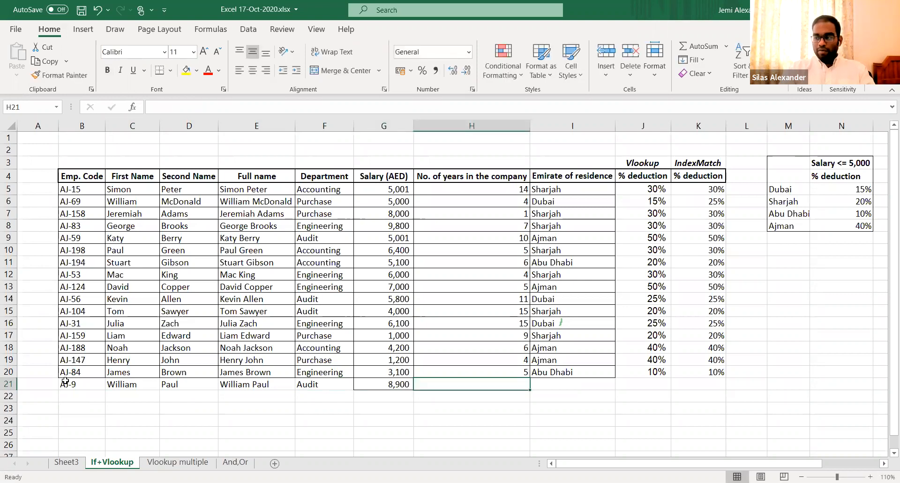
# - Enter 8 years in the company and Sharjah as emirate of residence for the new employee in row 21
pyautogui.write('8')
pyautogui.press('Tab')
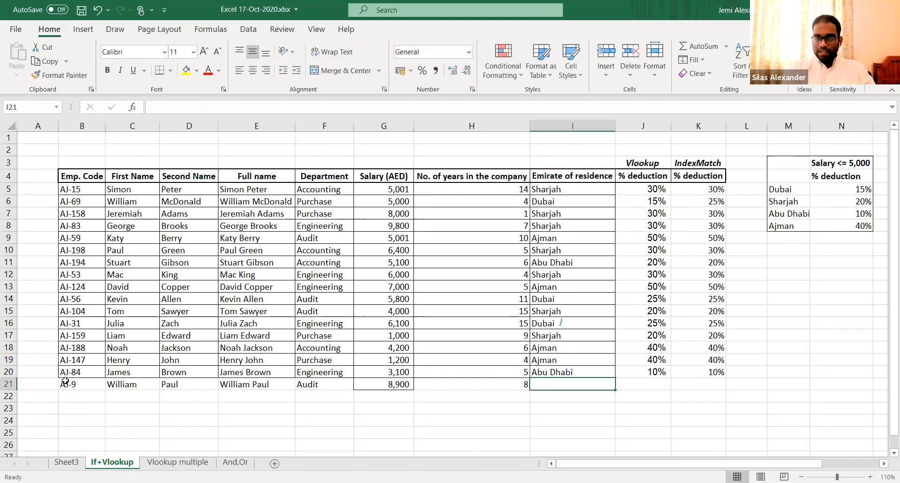
pyautogui.write('Sharjah')
pyautogui.press('Tab')
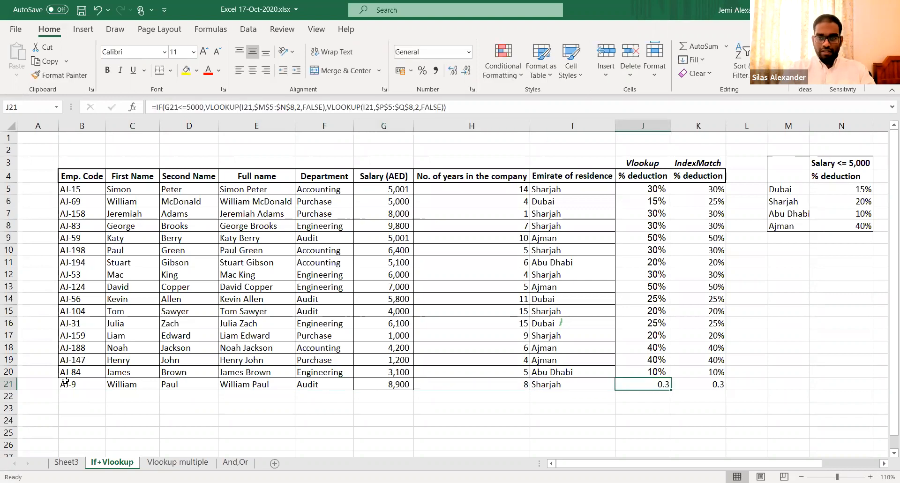
# - Format both % deduction cells in row 21 as percentages and return to the new employee's salary cell
pyautogui.hotkey('ctrl', 'shift', '5')
pyautogui.press('Tab')
pyautogui.hotkey('ctrl', 'shift', '5')
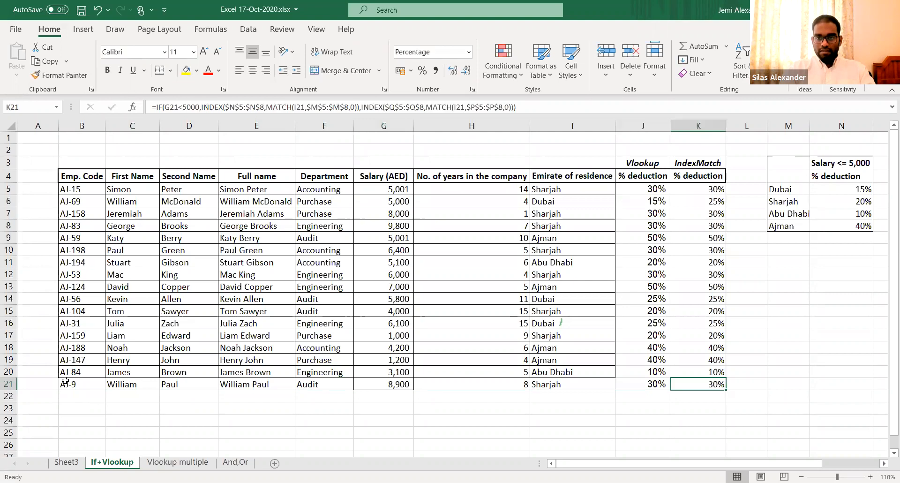
pyautogui.press('Left')
pyautogui.press('Left')
pyautogui.press('Left')
pyautogui.press('Left')
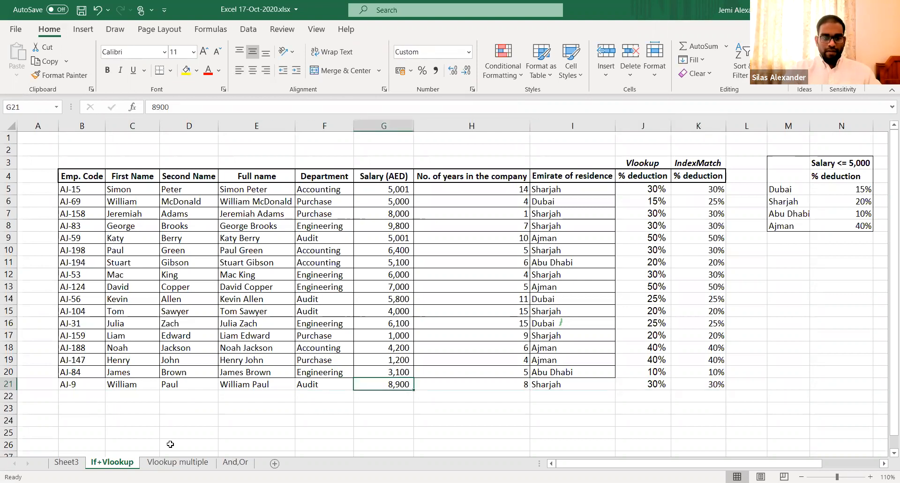
# - Compare the grand total of the PivotTable on Sheet3 with the sum of salaries G5:G20 on If+Vlookup, excluding the new row
pyautogui.click(67, 462)
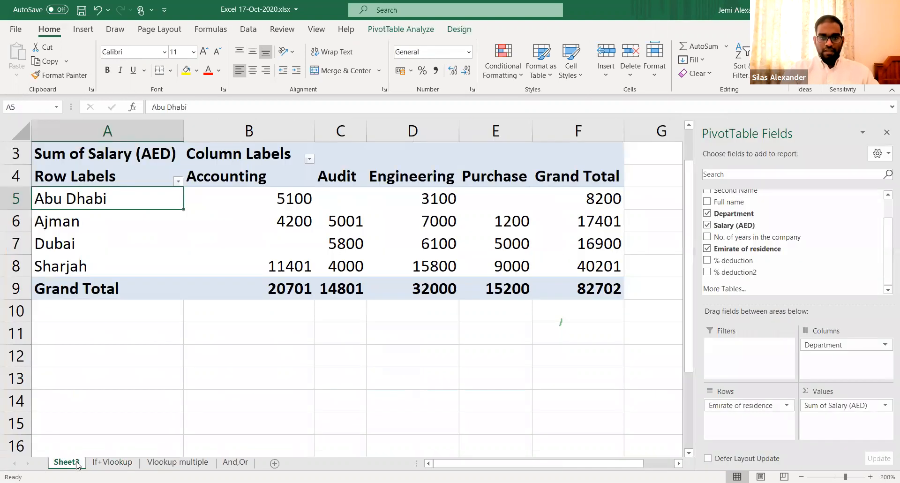
pyautogui.click(103, 464)
pyautogui.moveTo(592, 287)
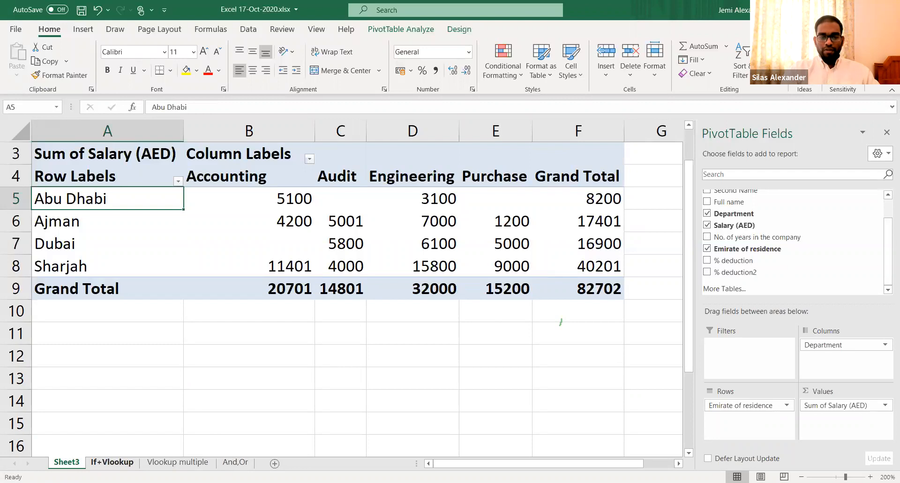
pyautogui.click(112, 462)
pyautogui.moveTo(385, 189); pyautogui.dragTo(387, 373)
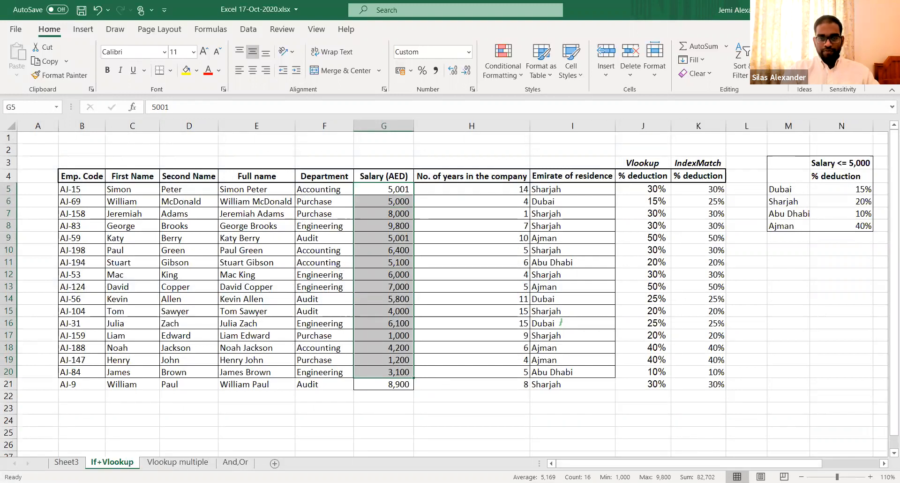
pyautogui.click(371, 386)
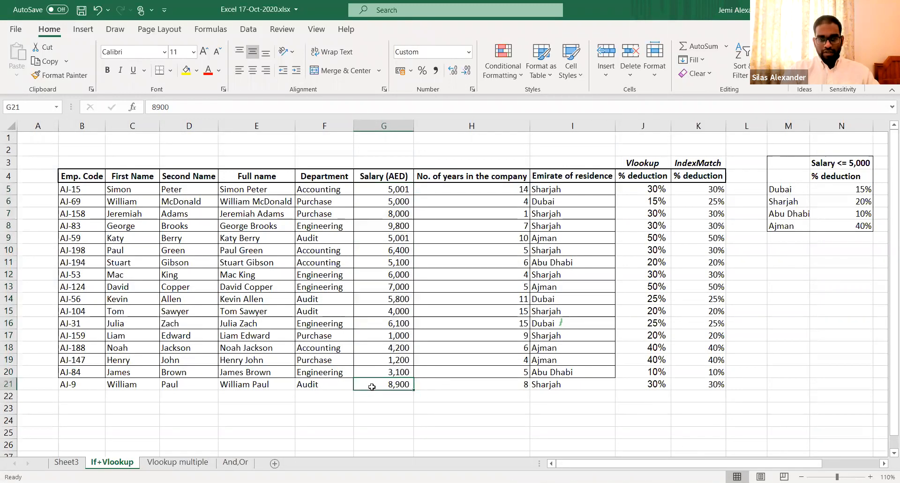
# - Rearrange the PivotTable on Sheet3 to list salaries by Full name in rows, removing the Emirate of residence and Department fields
pyautogui.click(65, 465)
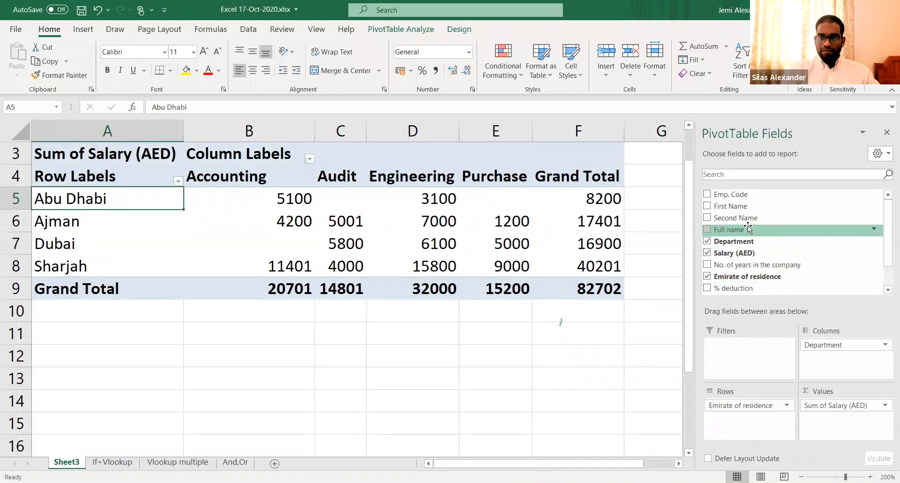
pyautogui.moveTo(748, 230)
pyautogui.mouseDown()
pyautogui.moveTo(736, 368)
pyautogui.moveTo(749, 432)
pyautogui.mouseUp()
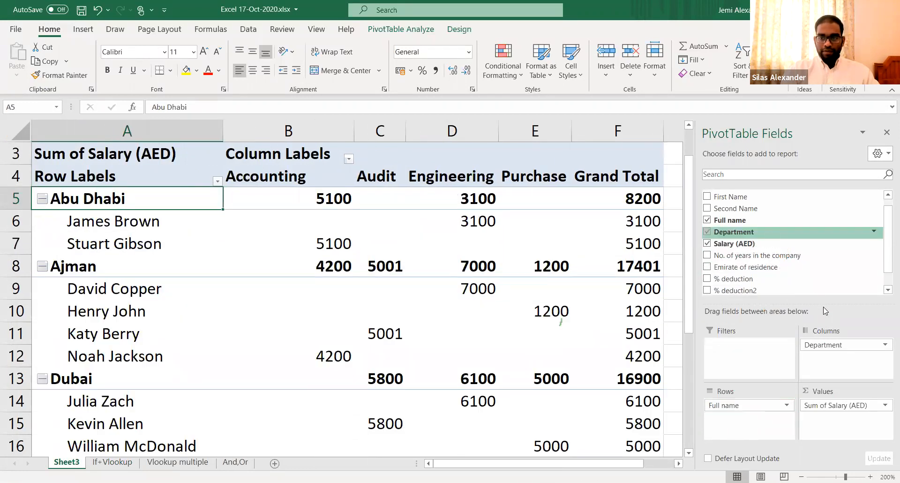
pyautogui.moveTo(834, 344); pyautogui.dragTo(798, 245)
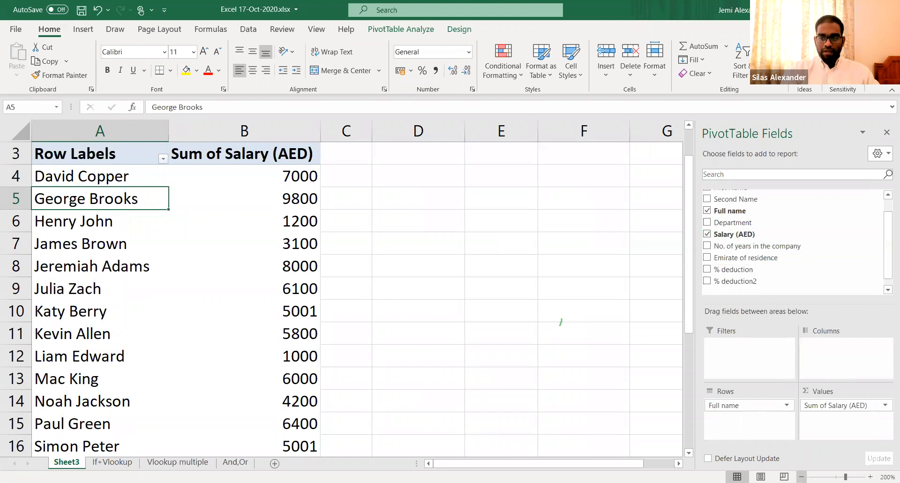
pyautogui.click(802, 477)
pyautogui.click(801, 476)
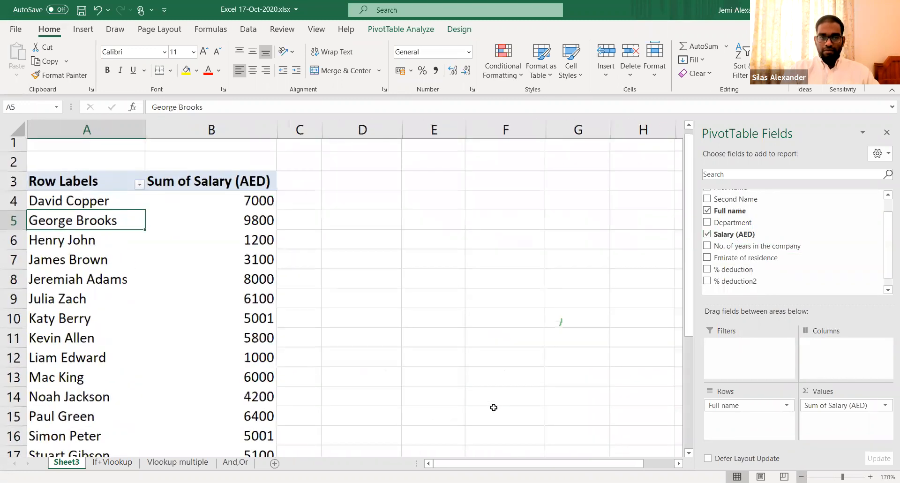
# - Check the names in the PivotTable against the If+Vlookup source rows for the newly added employee
pyautogui.scroll(-3, 494, 407)
pyautogui.scroll(2, 494, 407)
pyautogui.scroll(1, 493, 407)
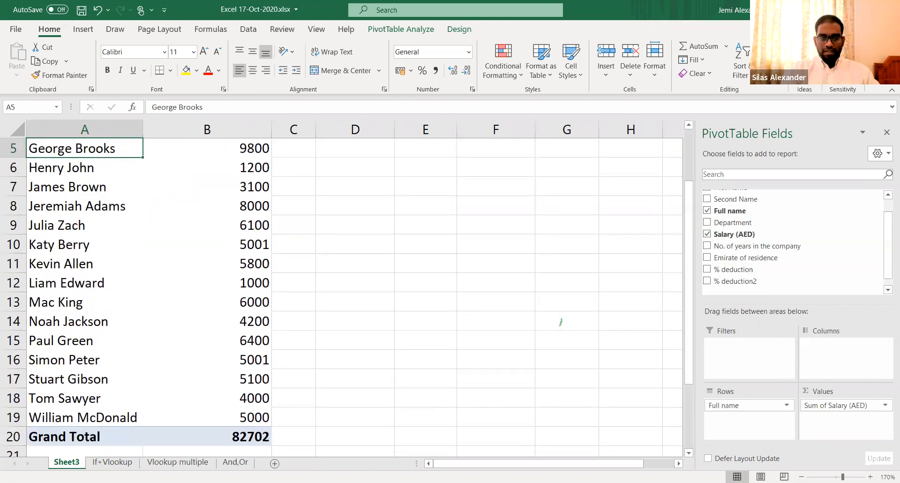
pyautogui.click(106, 462)
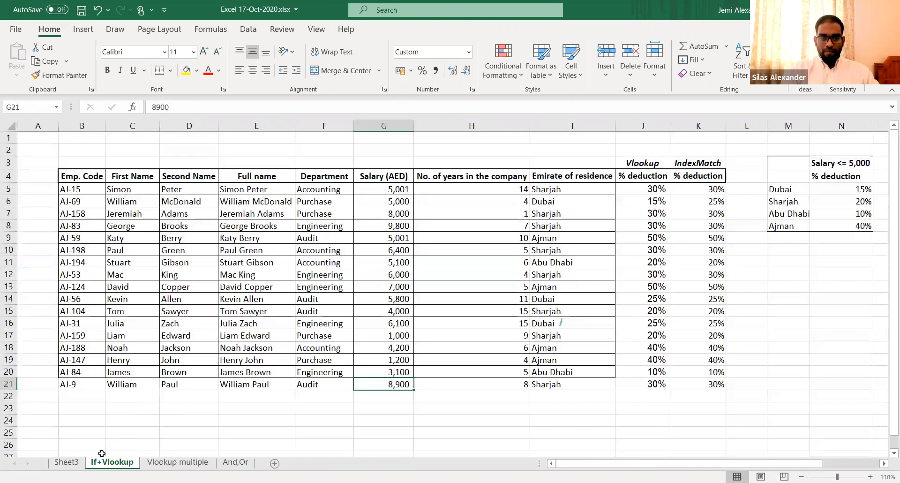
pyautogui.click(66, 462)
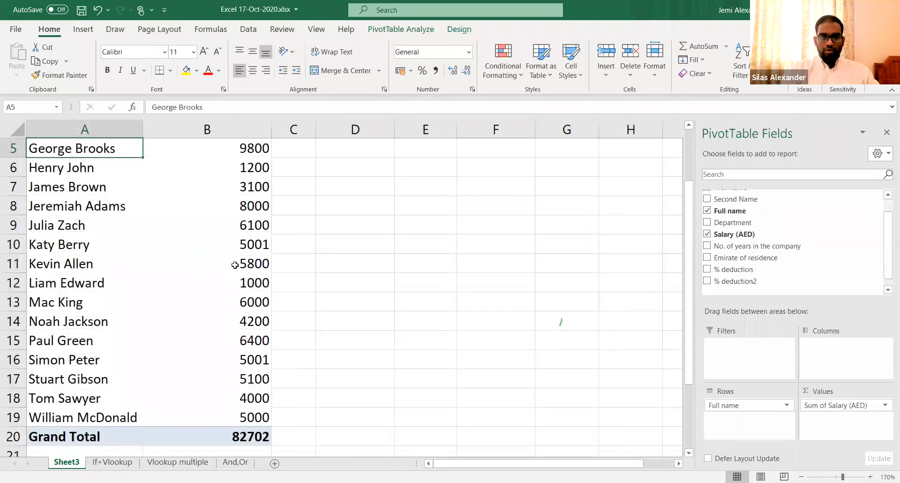
pyautogui.scroll(1, 235, 265)
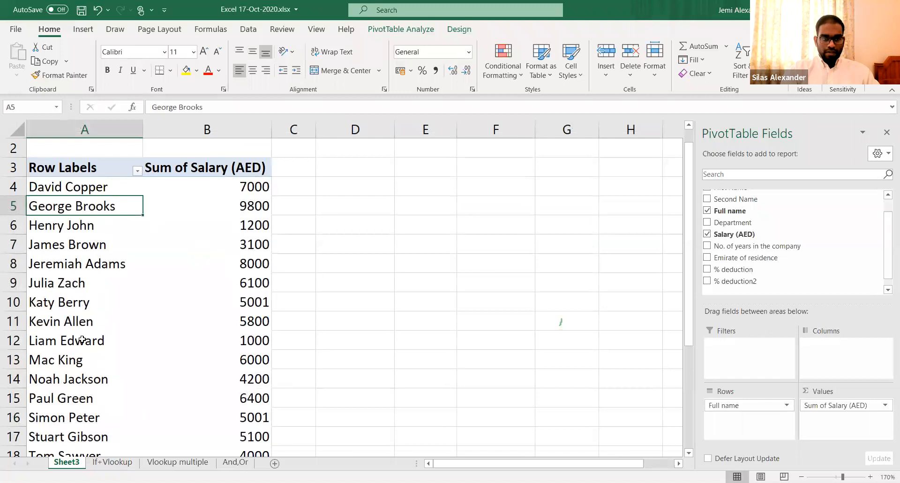
pyautogui.scroll(-3, 82, 340)
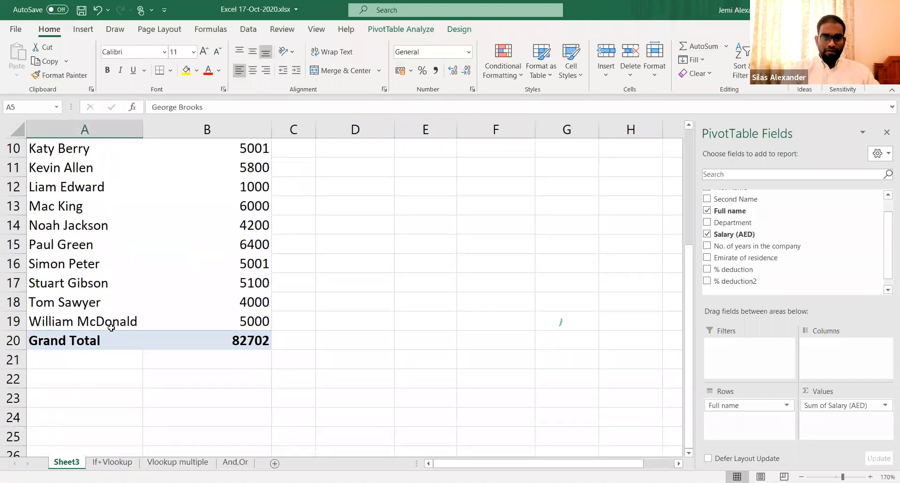
pyautogui.scroll(3, 111, 328)
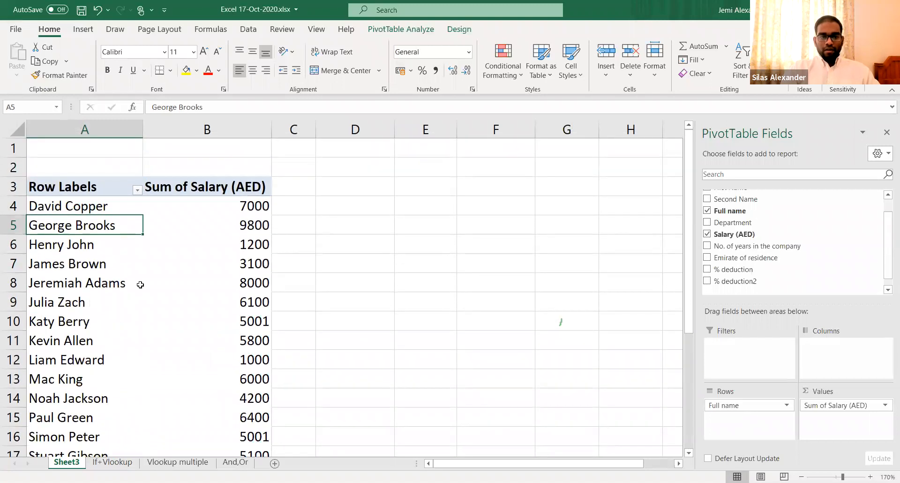
pyautogui.scroll(-2, 271, 370)
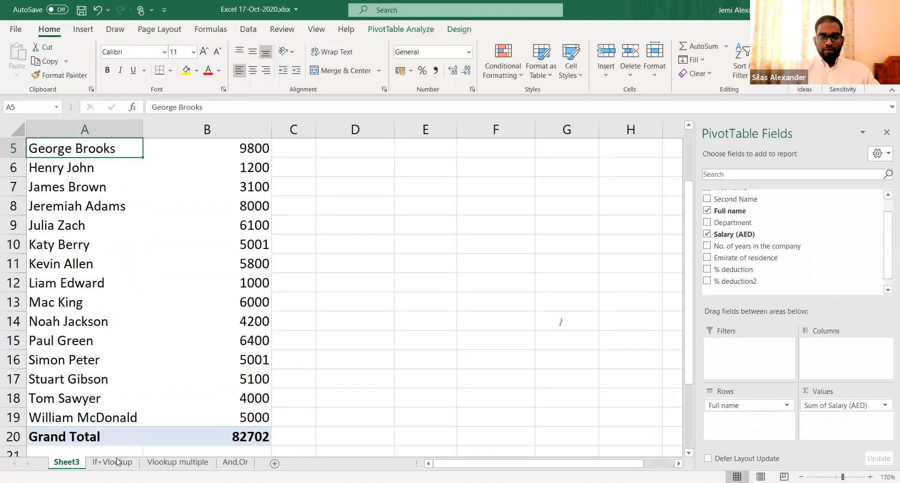
# - Change the PivotTable's data source range to 'If+Vlookup'!$B$4:$K$21 so it includes the new employee row
pyautogui.click(404, 29)
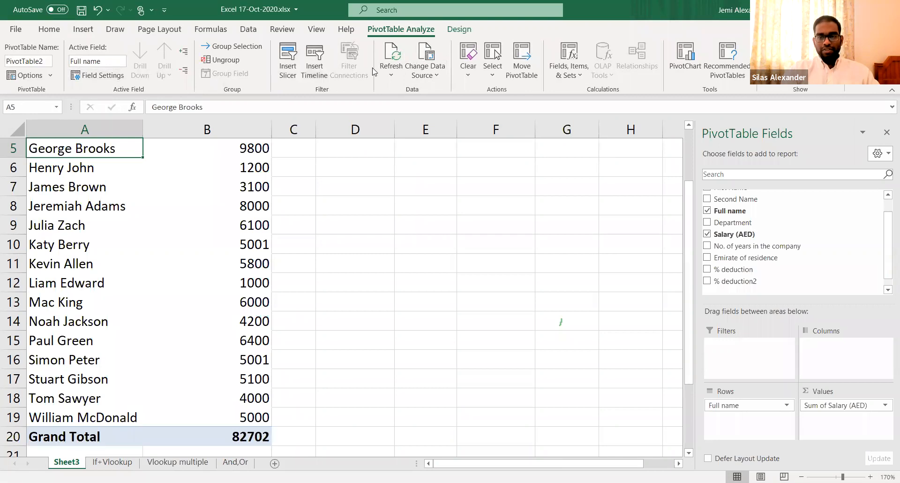
pyautogui.click(433, 76)
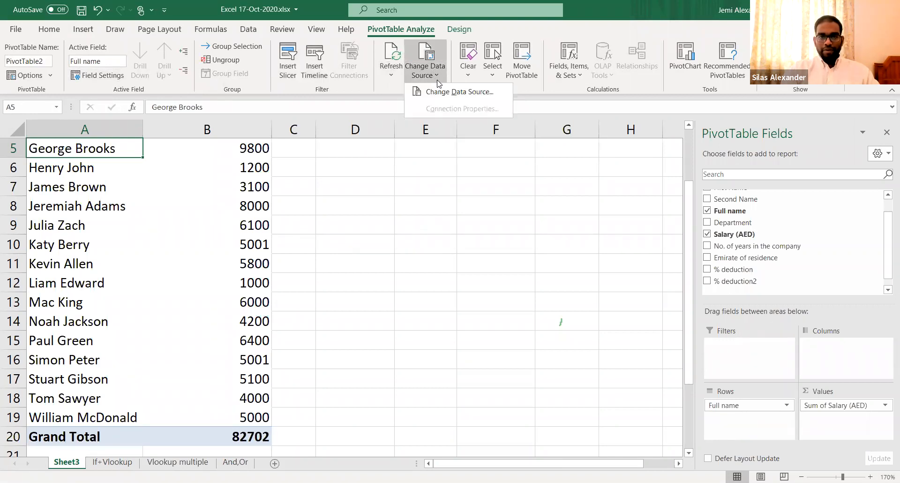
pyautogui.click(441, 91)
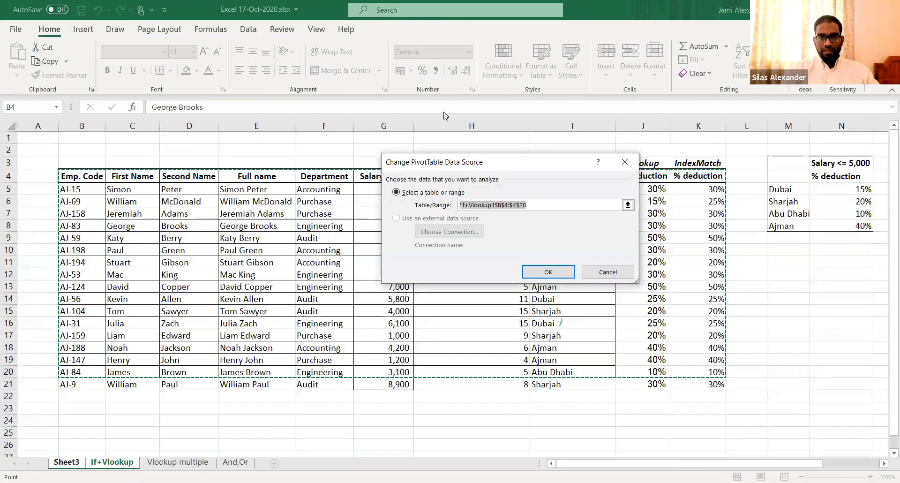
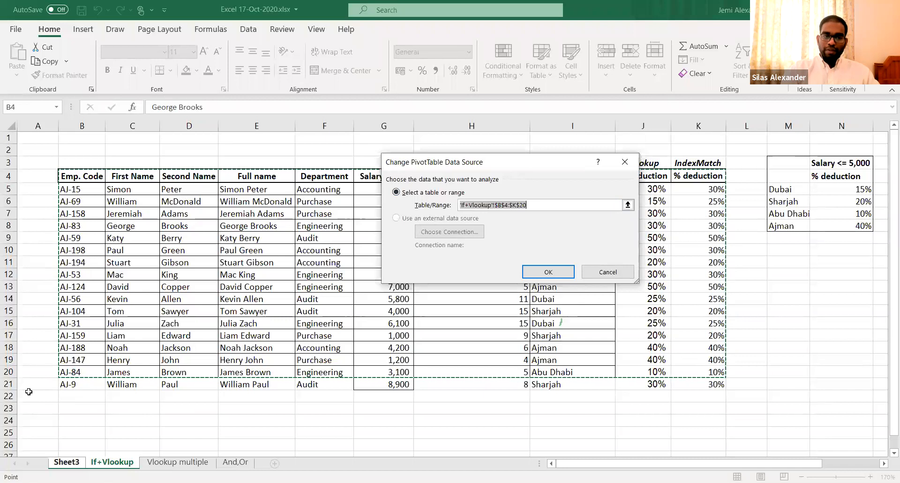
pyautogui.click(537, 205)
pyautogui.press('BackSpace')
pyautogui.write('1')
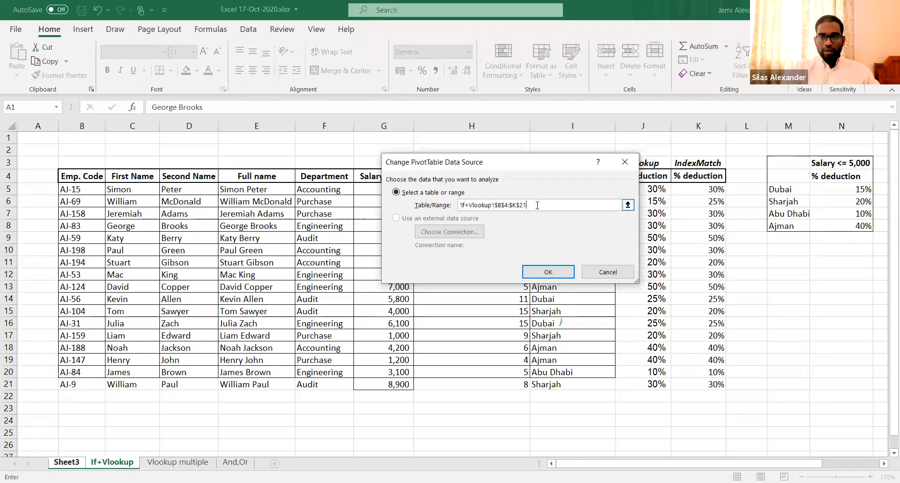
pyautogui.click(539, 273)
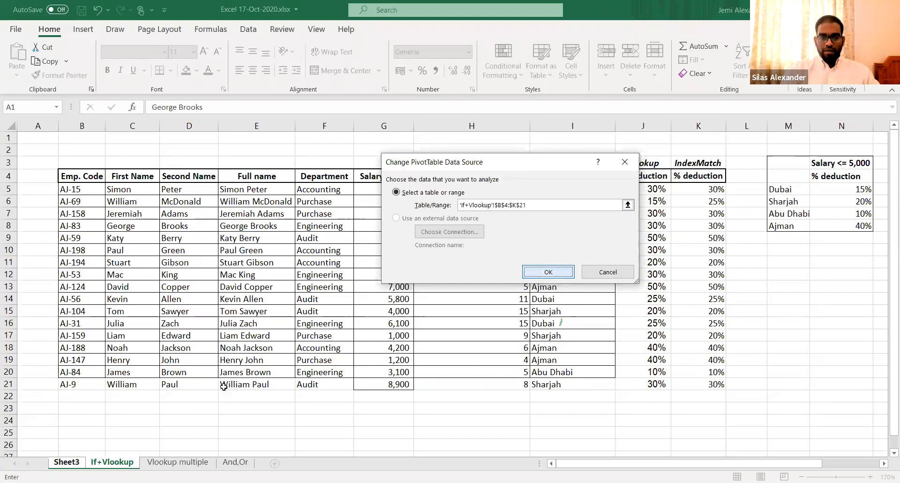
# - Examine the PivotTable's new employee row, salary and grand total, and compare them with the source data on If+Vlookup
pyautogui.scroll(-1, 179, 379)
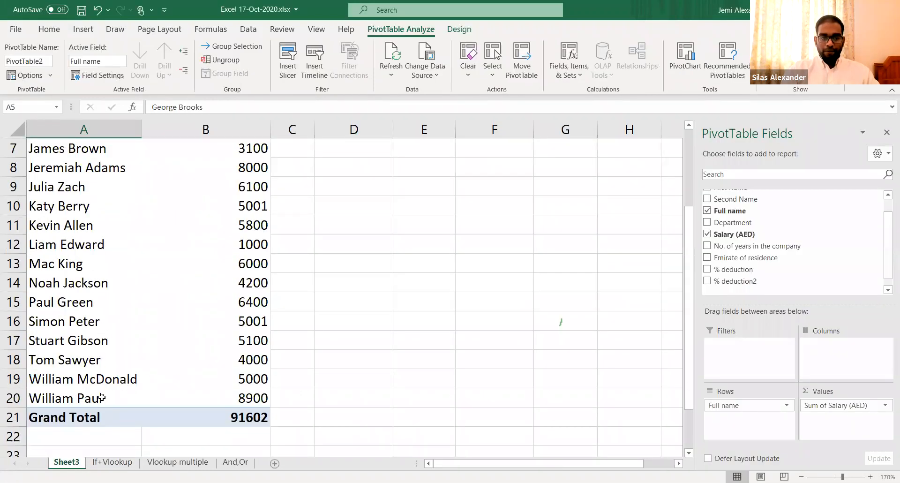
pyautogui.click(241, 398)
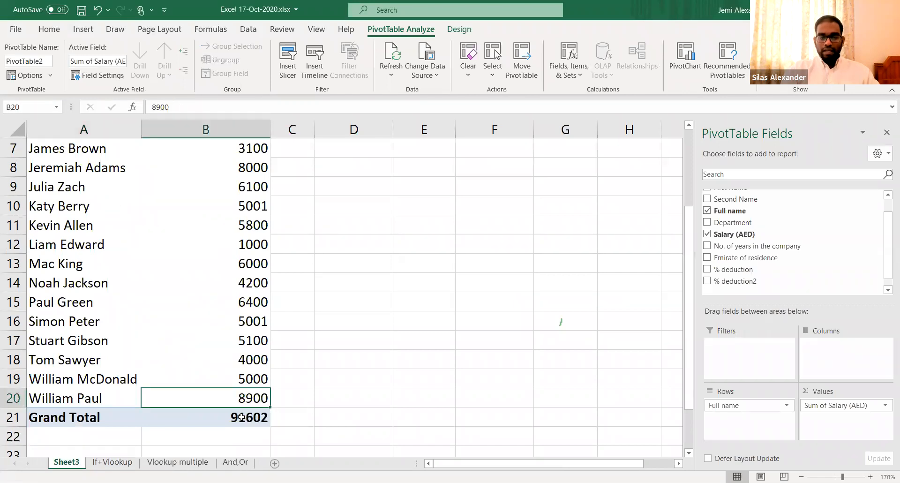
pyautogui.moveTo(241, 417)
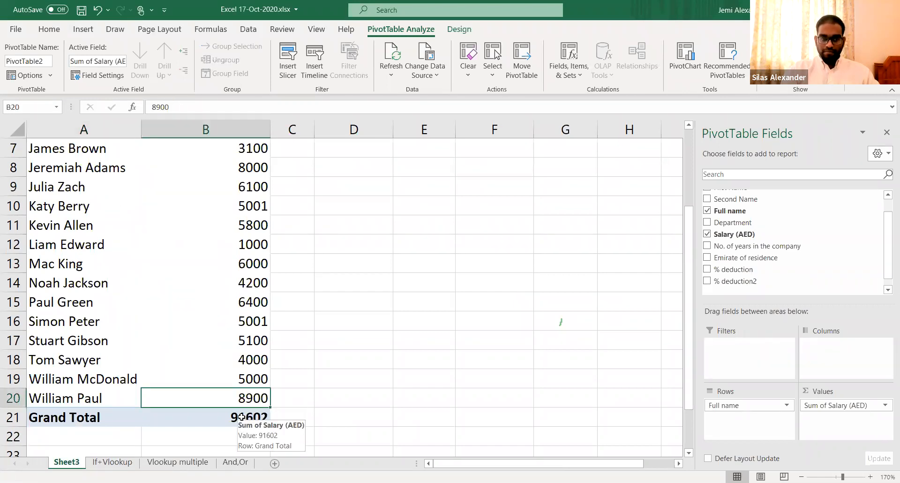
pyautogui.scroll(2, 206, 224)
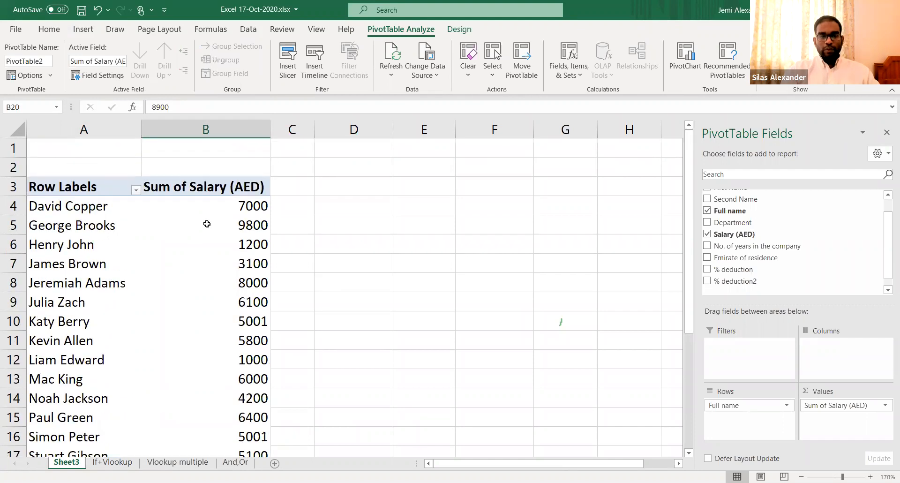
pyautogui.moveTo(207, 224)
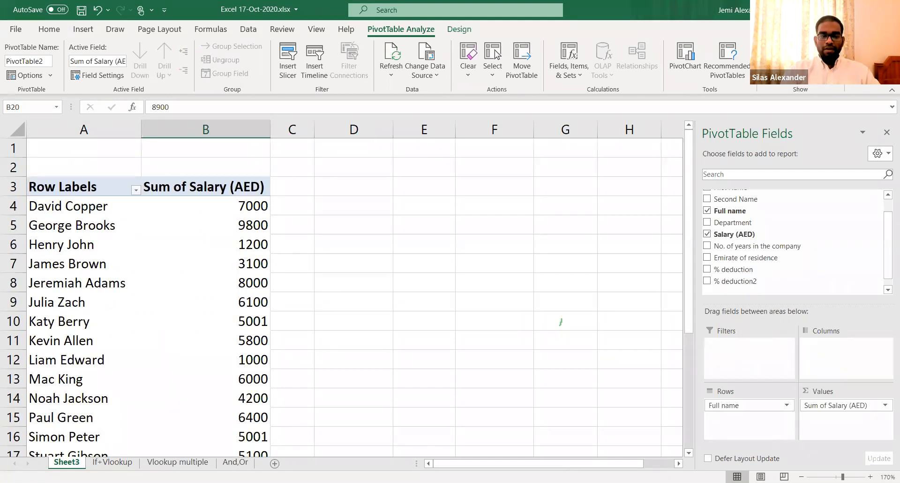
pyautogui.click(113, 462)
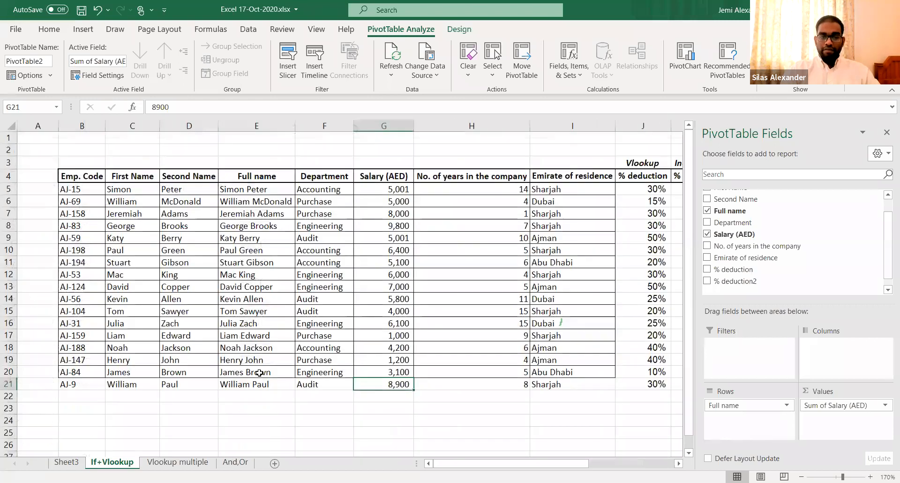
pyautogui.click(78, 465)
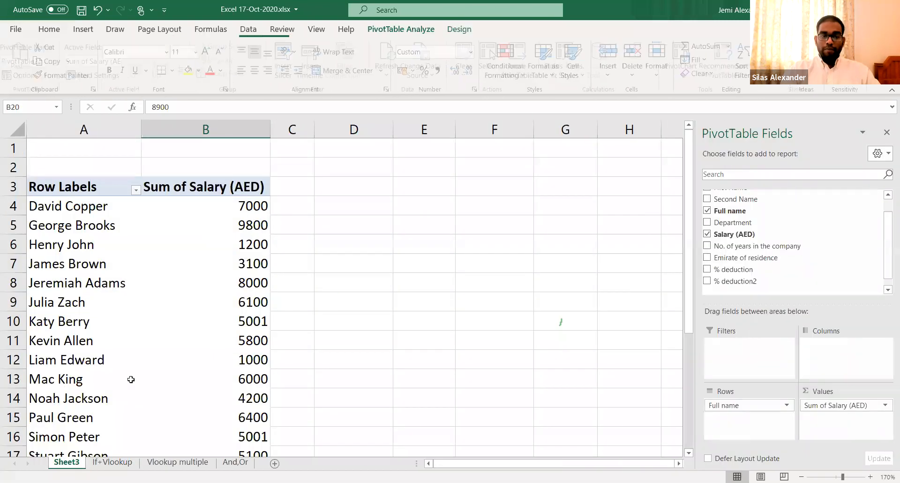
pyautogui.scroll(-3, 185, 321)
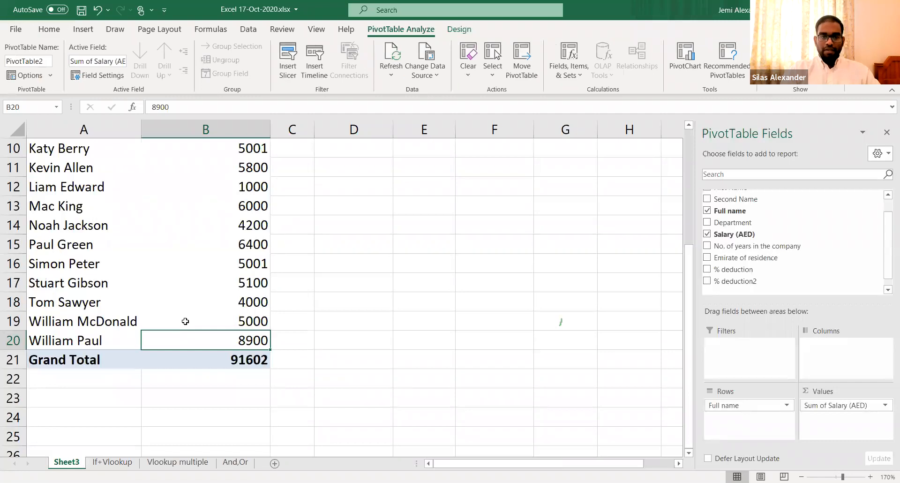
pyautogui.moveTo(185, 322)
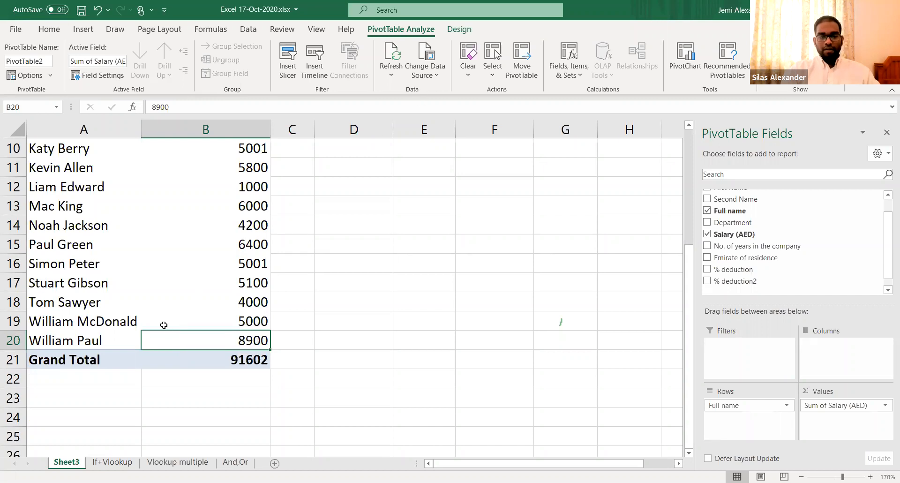
pyautogui.scroll(2, 223, 258)
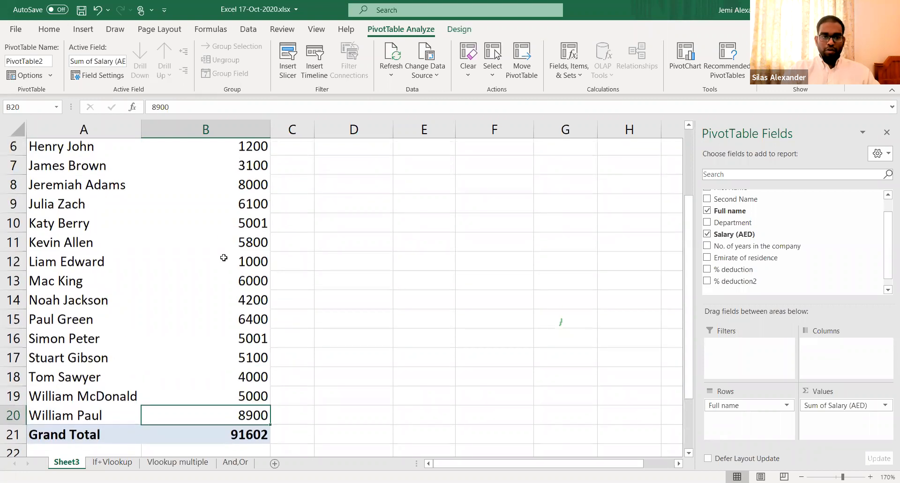
pyautogui.scroll(2, 224, 258)
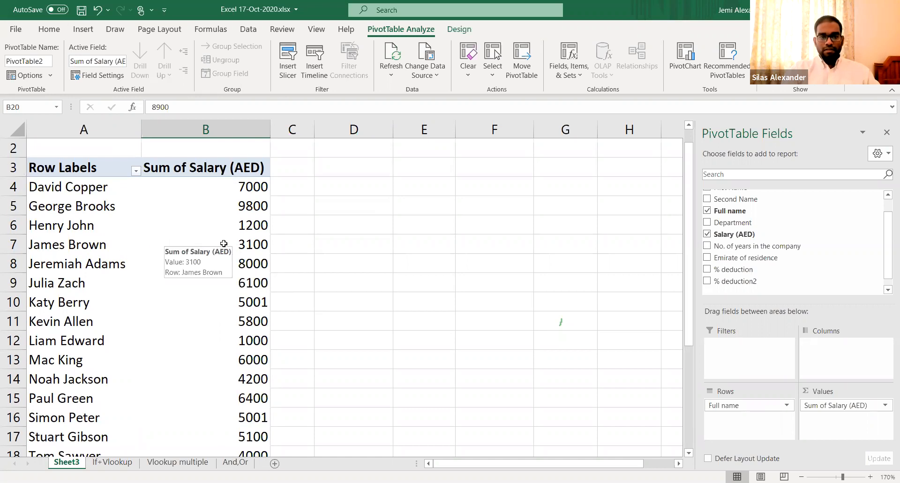
# - Set the Salary (AED) value in cell G20 of the If+Vlookup sheet to 5000
pyautogui.click(113, 463)
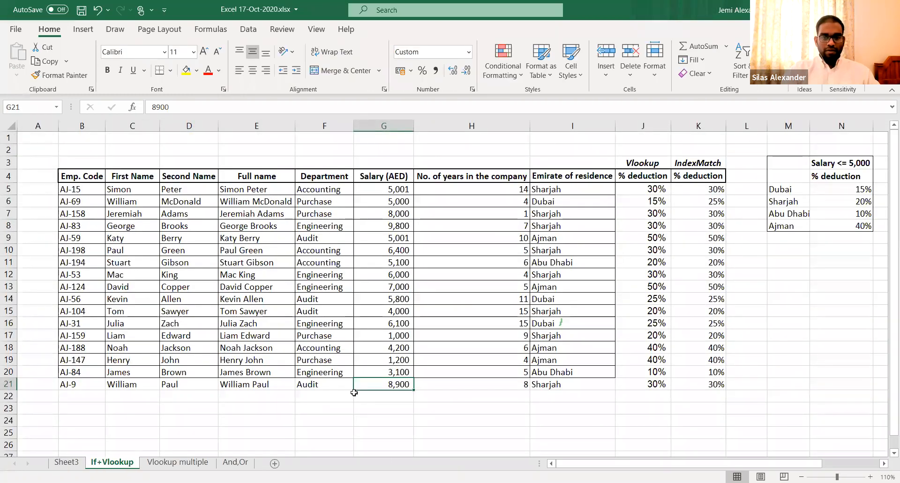
pyautogui.click(378, 371)
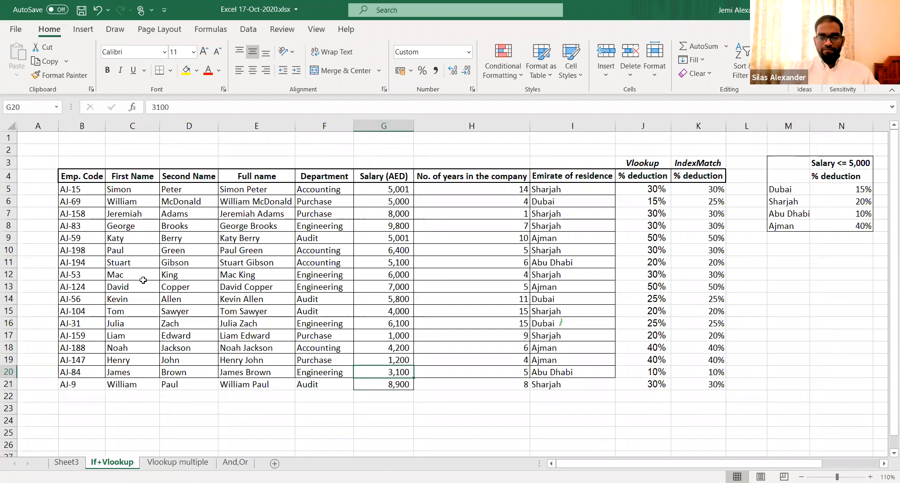
pyautogui.write('5000')
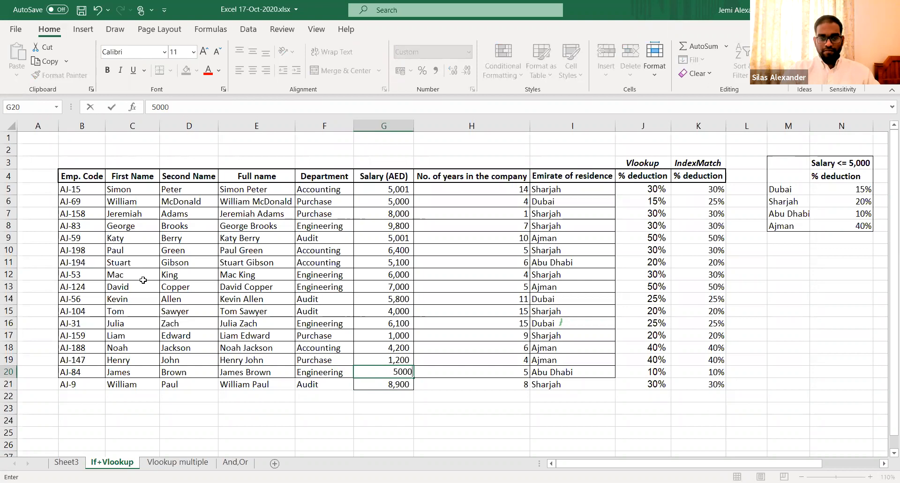
pyautogui.press('Return')
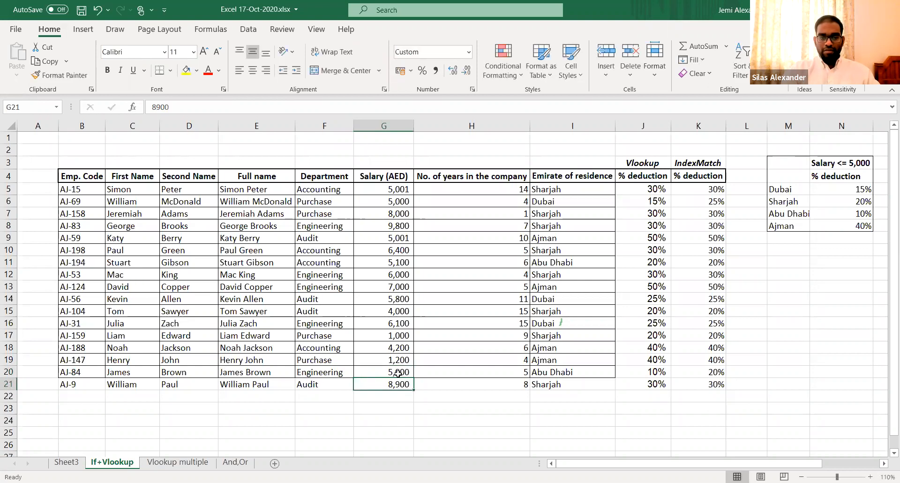
# - Refresh the PivotTable on Sheet3 so it picks up the changed salary from the source data
pyautogui.click(76, 463)
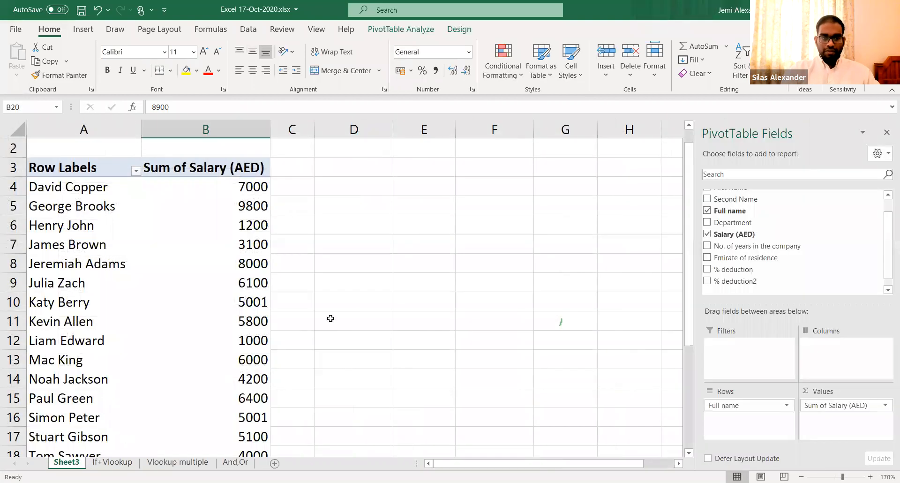
pyautogui.scroll(-1, 331, 318)
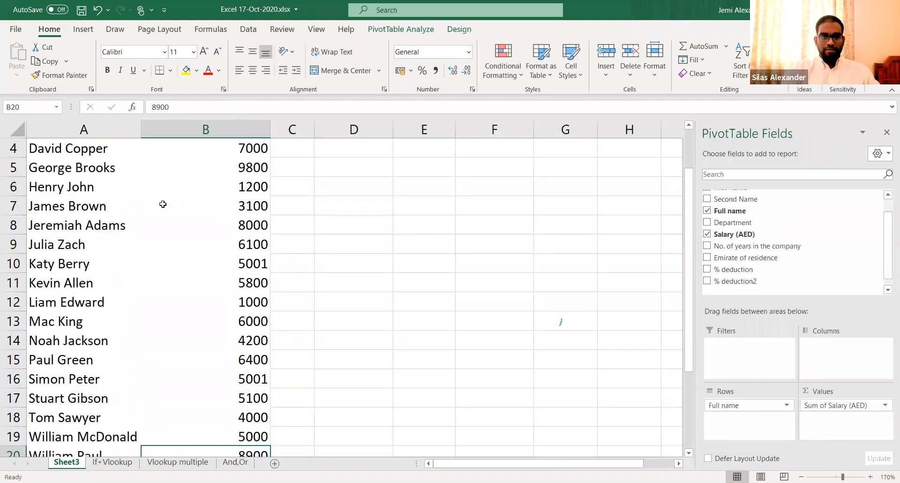
pyautogui.scroll(1, 159, 208)
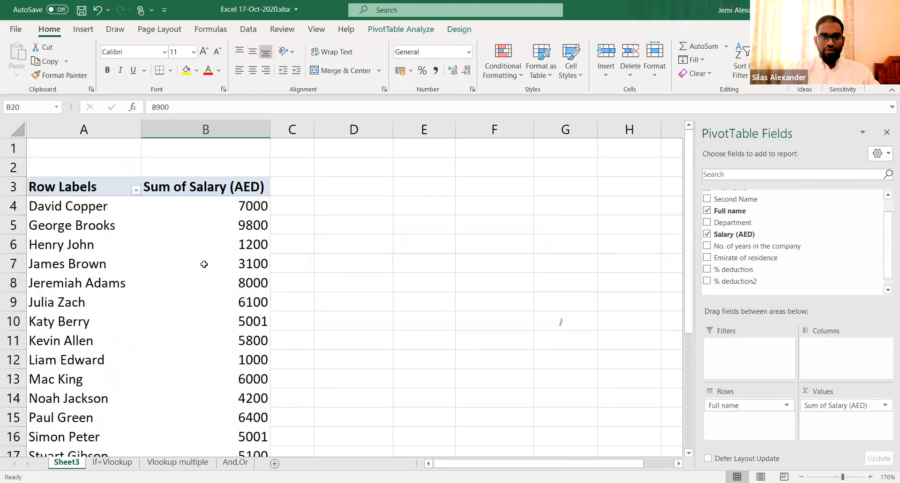
pyautogui.moveTo(227, 264)
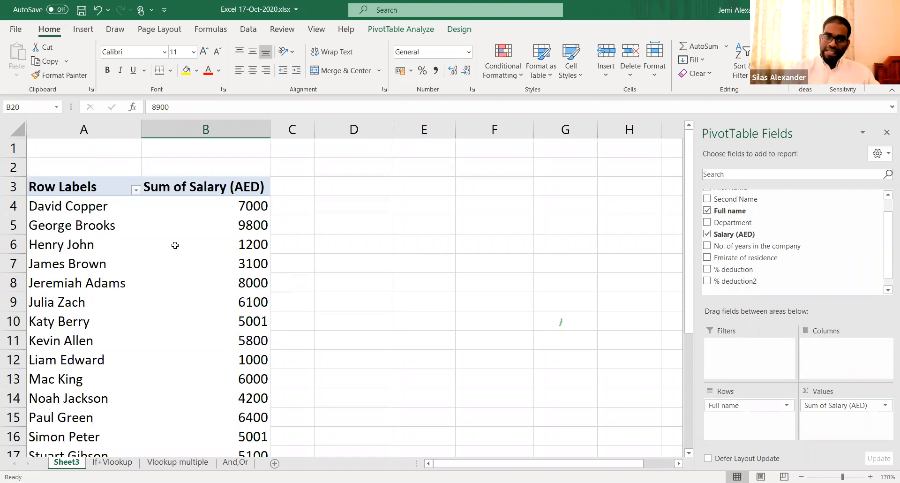
pyautogui.click(413, 30)
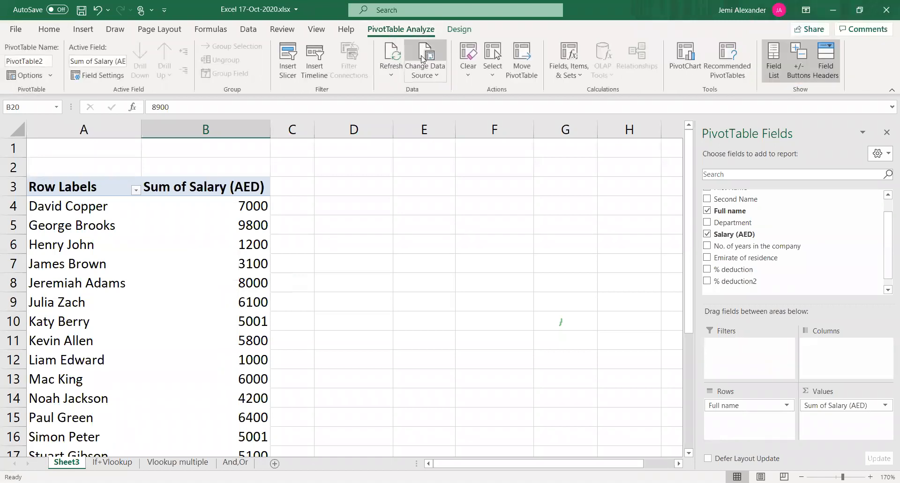
pyautogui.click(391, 55)
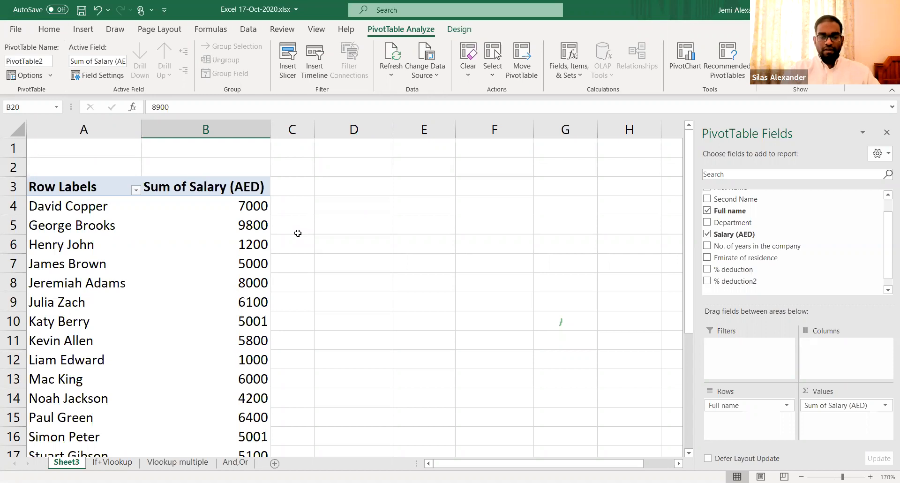
pyautogui.click(298, 233)
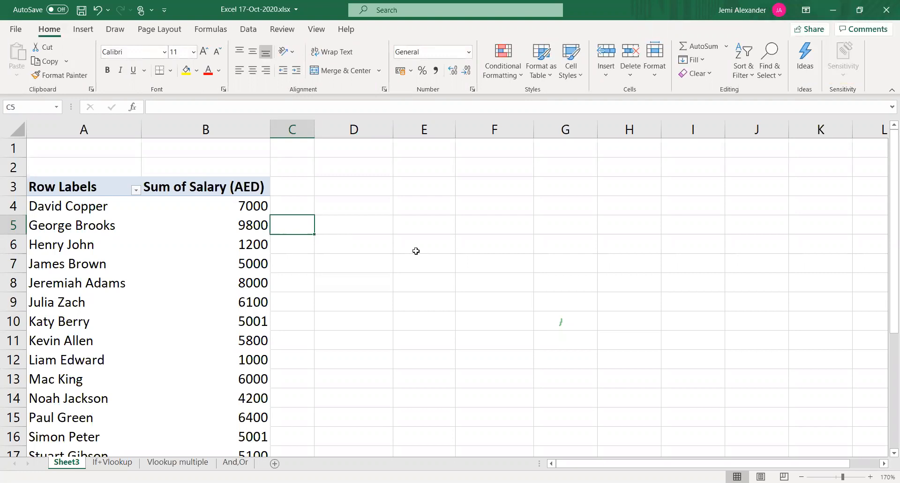
pyautogui.click(238, 217)
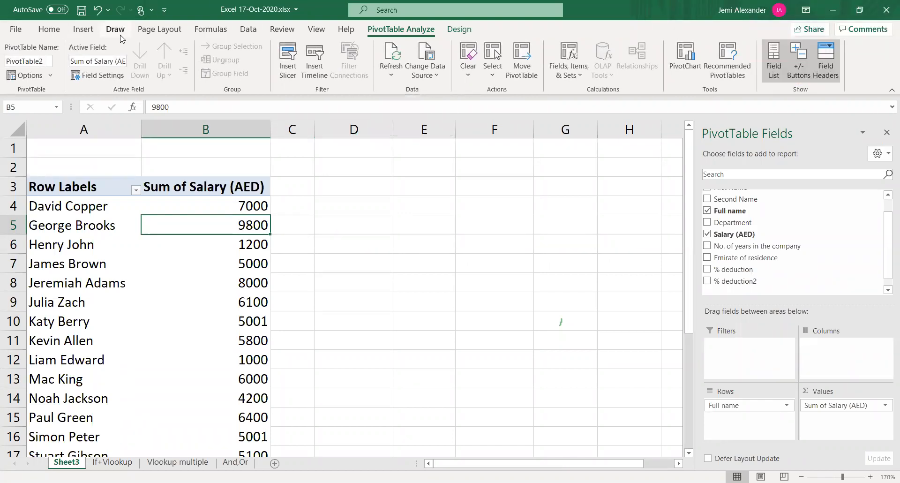
pyautogui.click(103, 74)
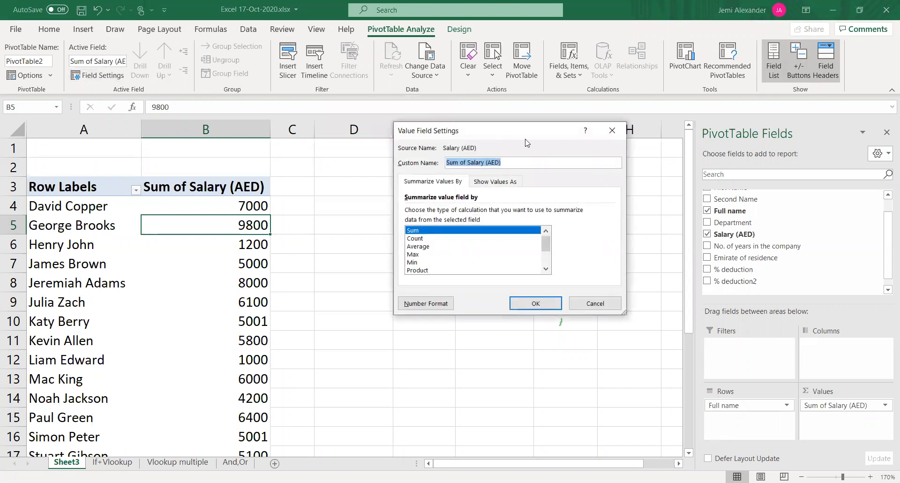
pyautogui.click(612, 130)
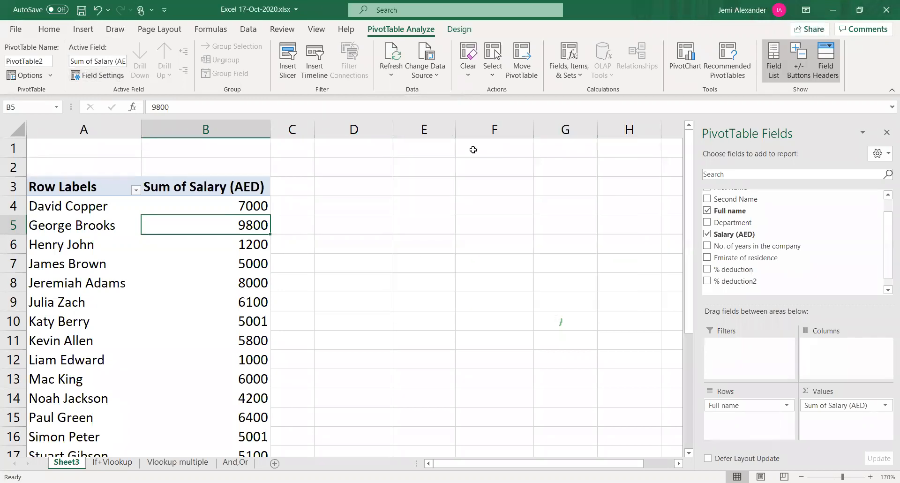
pyautogui.click(391, 74)
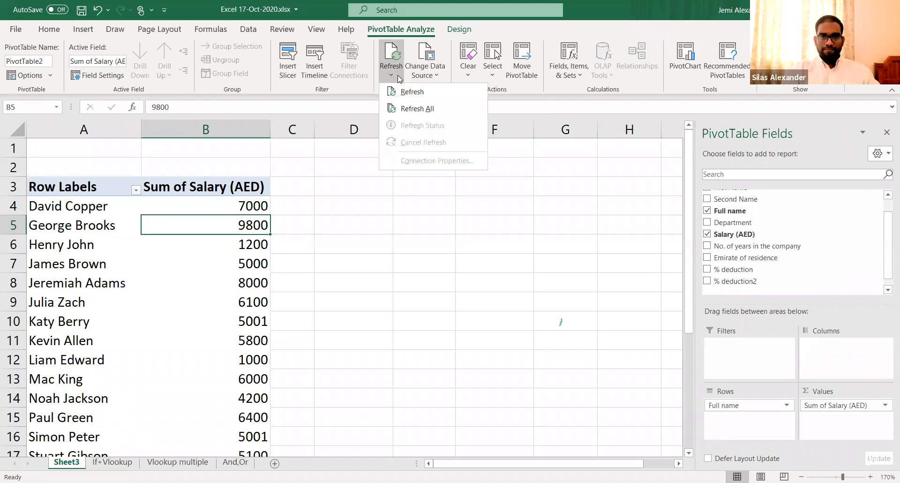
pyautogui.click(400, 78)
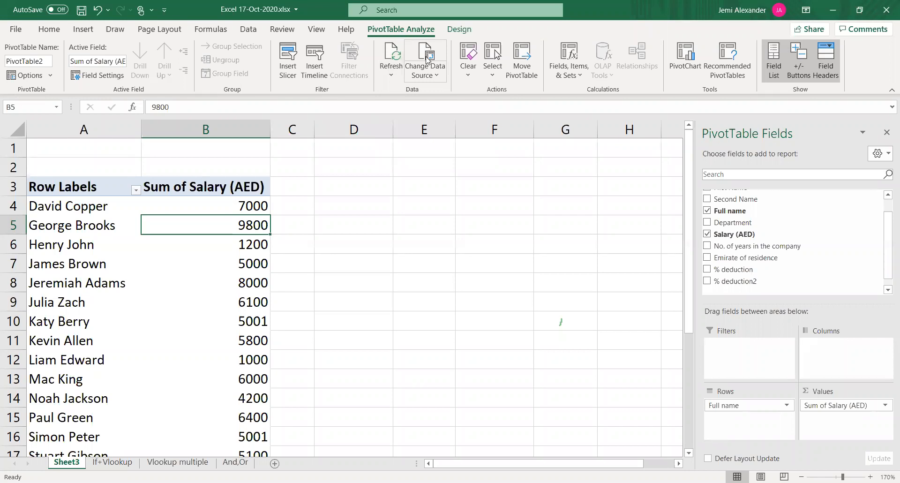
pyautogui.click(459, 32)
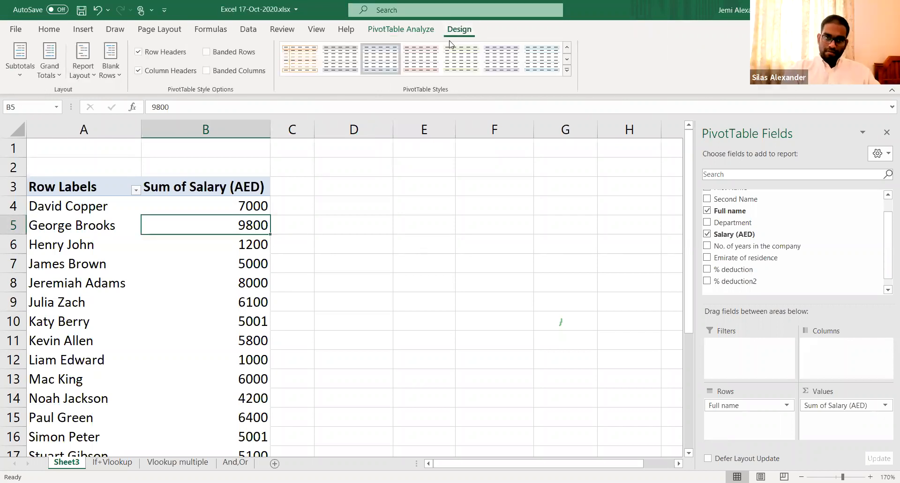
pyautogui.click(421, 32)
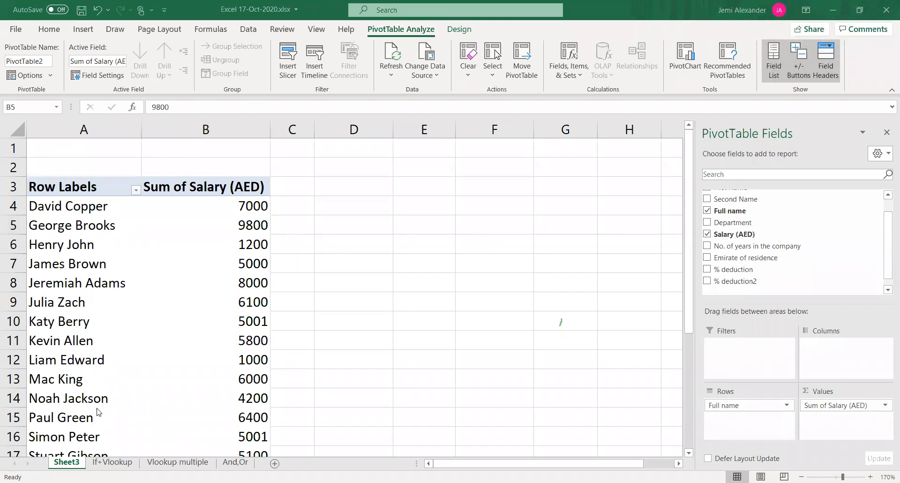
# - Convert the employee data range B4:K21 on the If+Vlookup sheet into an Excel table with headers
pyautogui.click(108, 462)
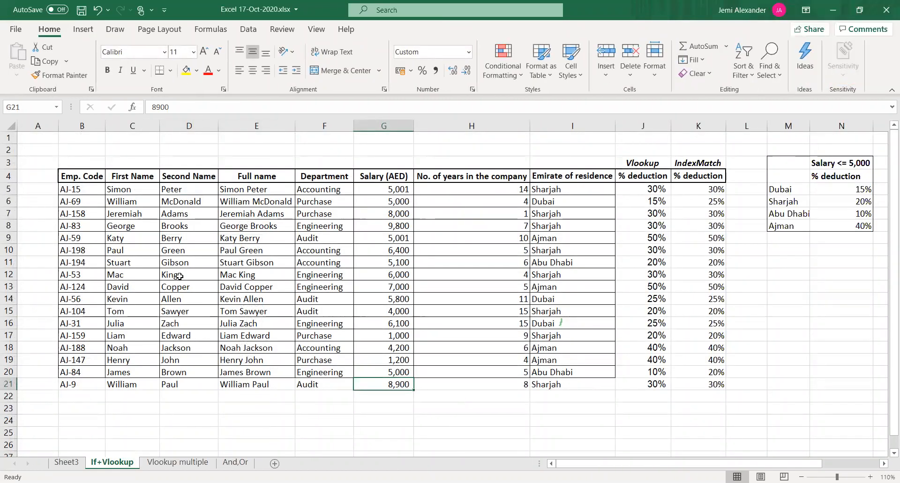
pyautogui.click(157, 248)
pyautogui.hotkey('ctrl', 'a')
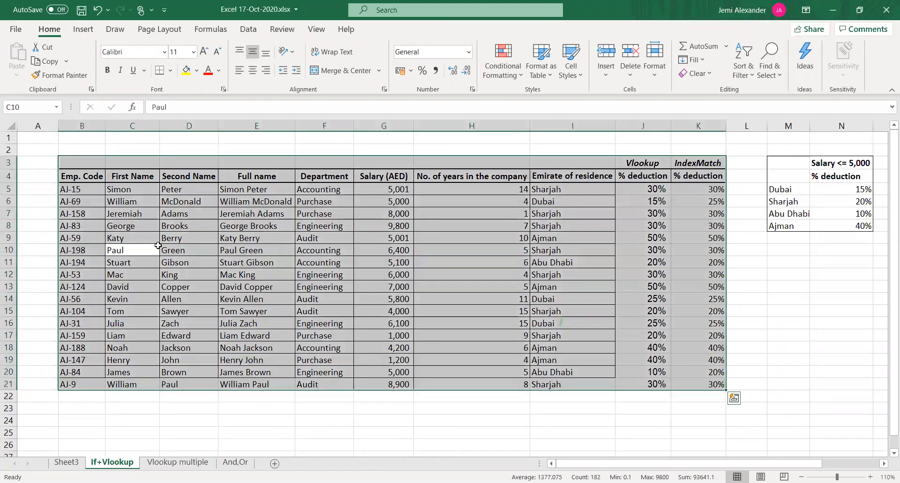
pyautogui.press('Left')
pyautogui.hotkey('ctrl', 'Up')
pyautogui.hotkey('ctrl', 'shift', 'Right')
pyautogui.hotkey('ctrl', 'shift', 'Down')
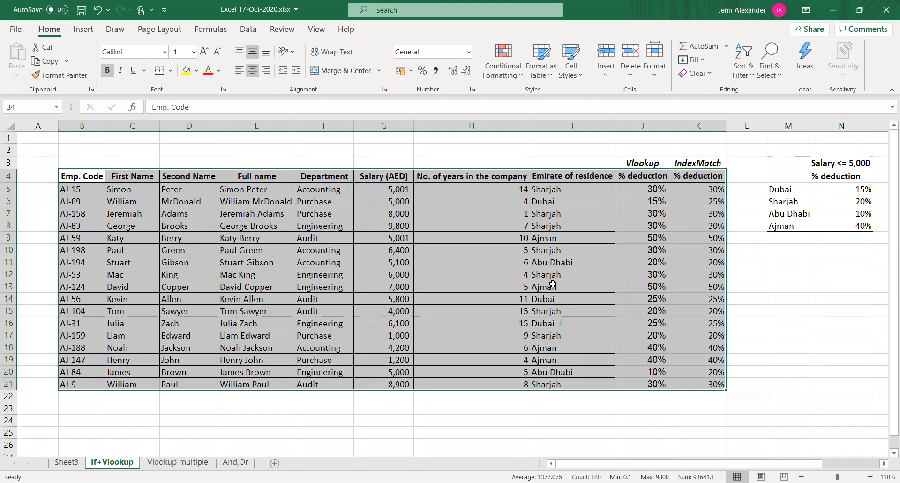
pyautogui.hotkey('ctrl', 't')
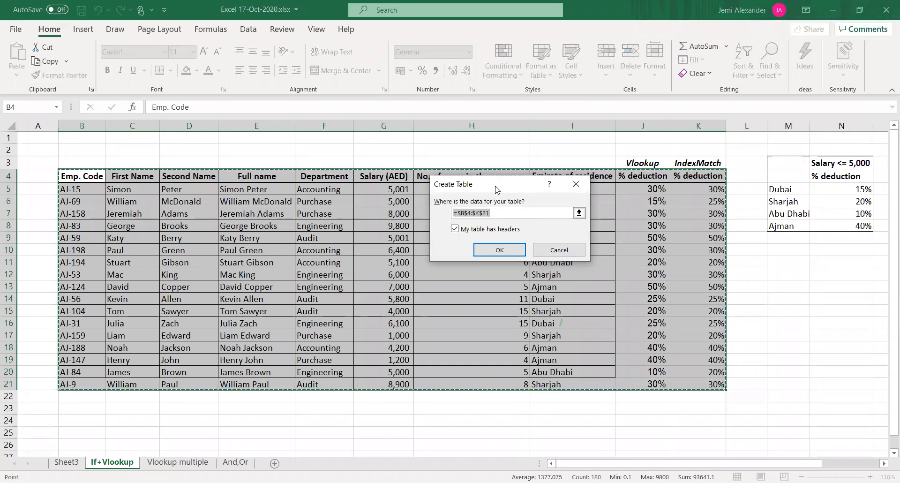
pyautogui.click(500, 250)
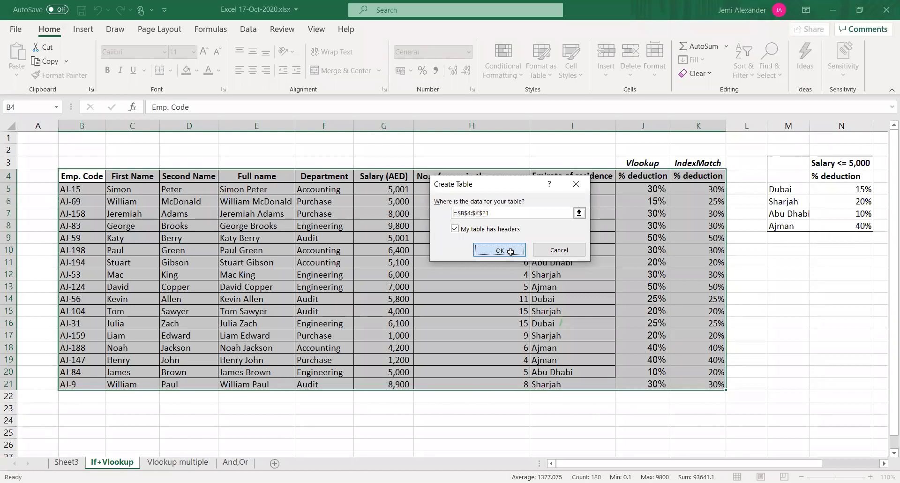
pyautogui.click(265, 287)
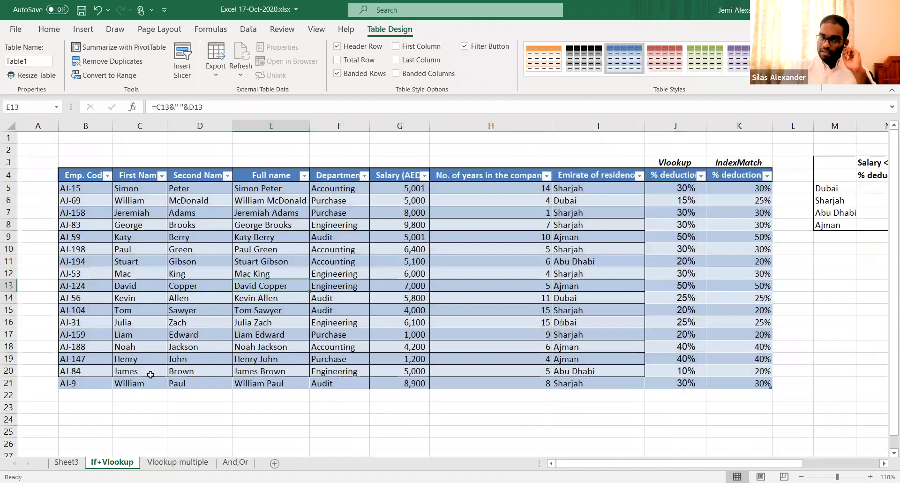
pyautogui.click(97, 394)
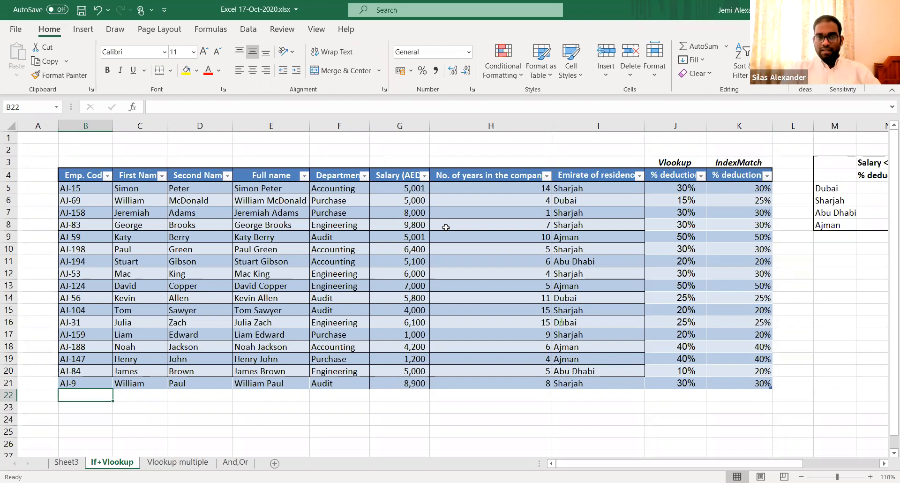
pyautogui.click(144, 225)
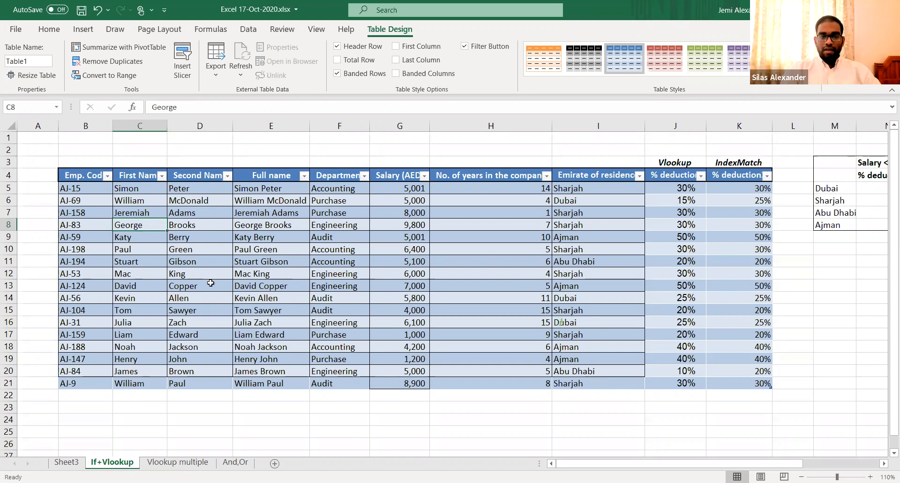
pyautogui.click(198, 258)
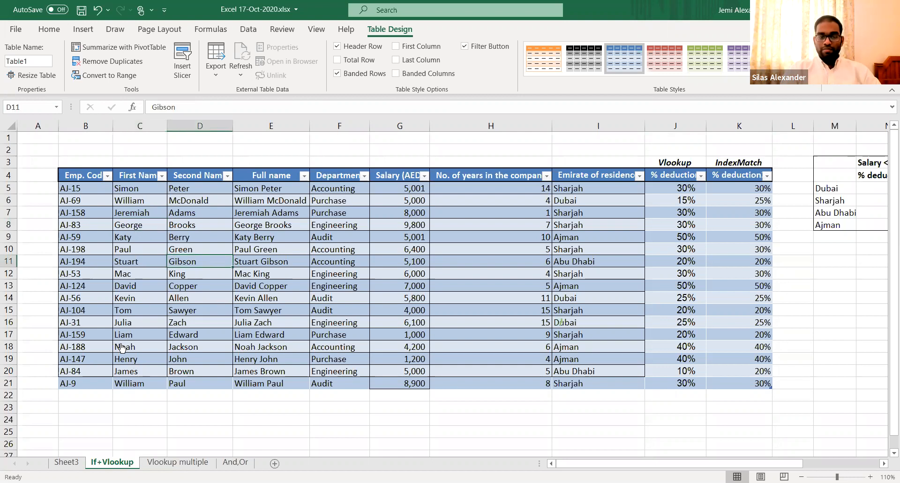
pyautogui.click(80, 462)
pyautogui.click(105, 460)
pyautogui.click(166, 403)
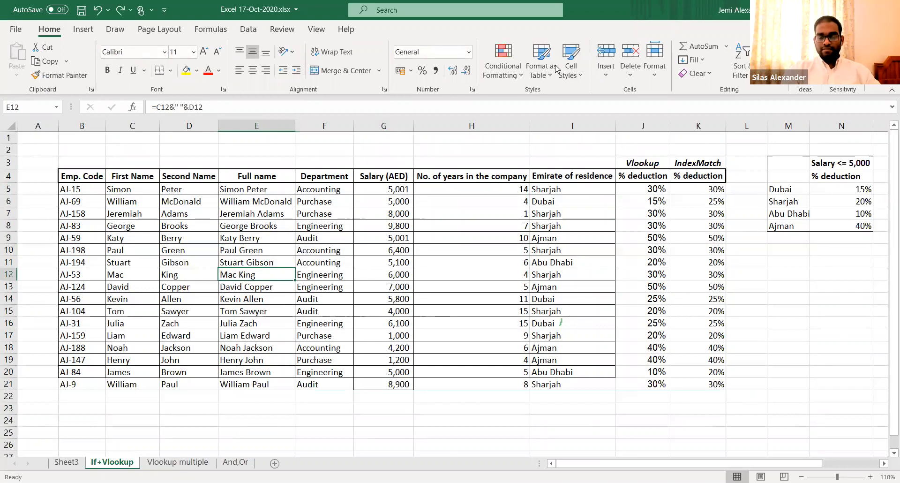
pyautogui.click(240, 148)
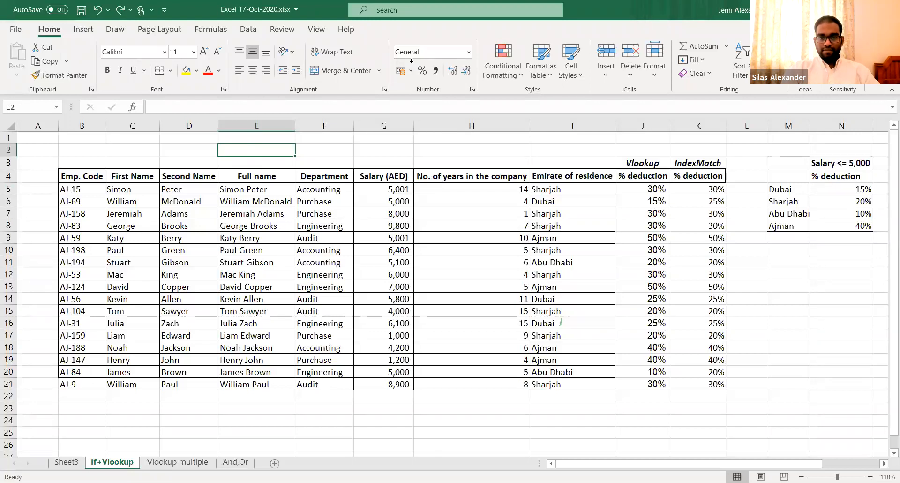
pyautogui.click(504, 120)
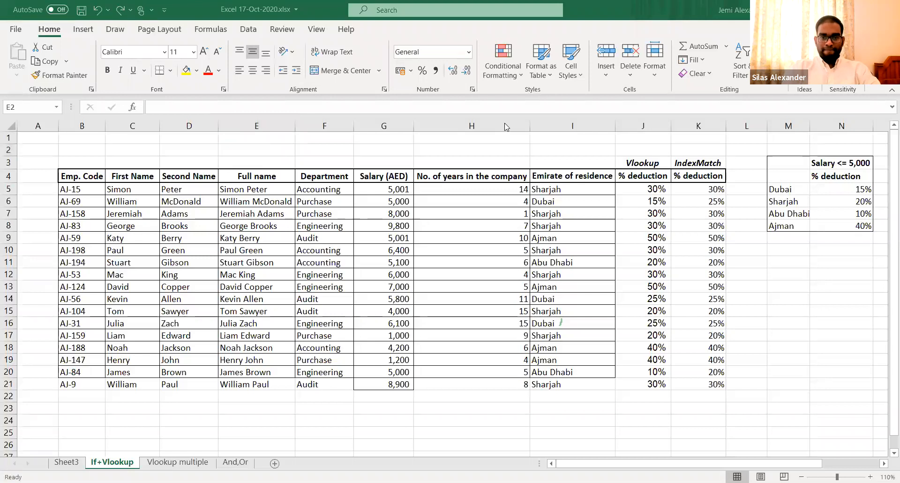